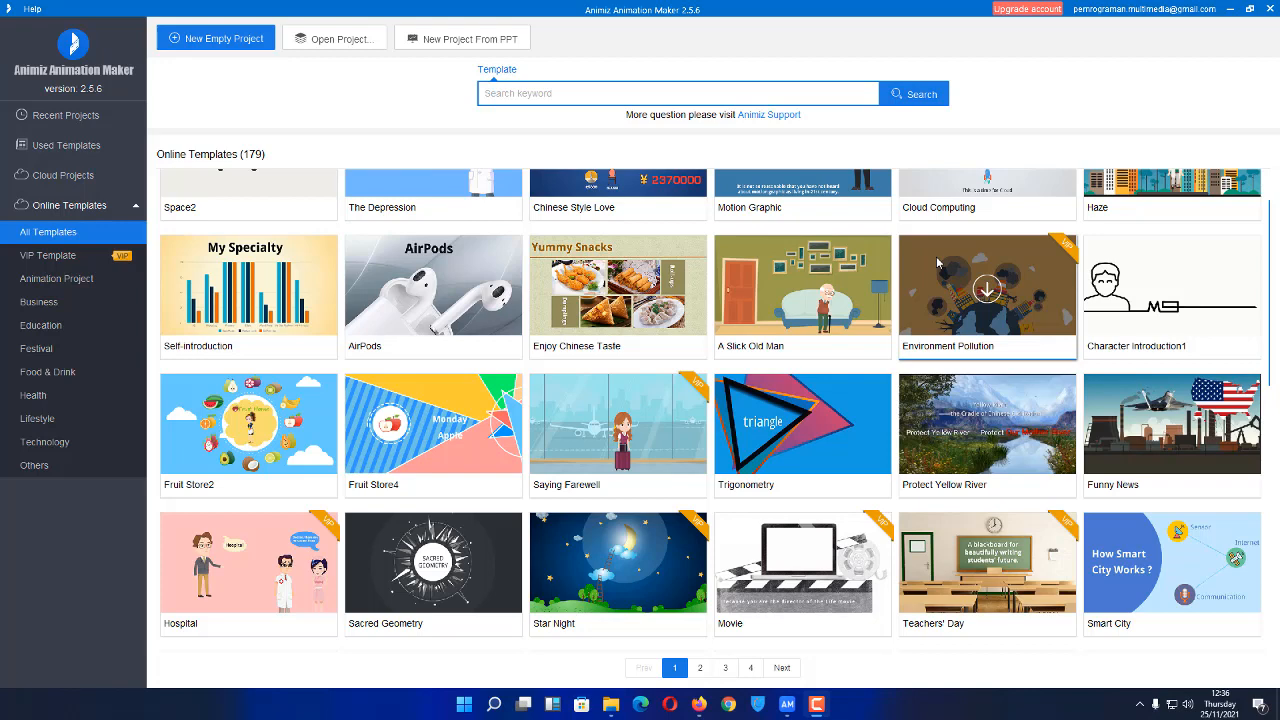
Create a new empty project and set its canvas to the 4:3 aspect ratio.
click(205, 40)
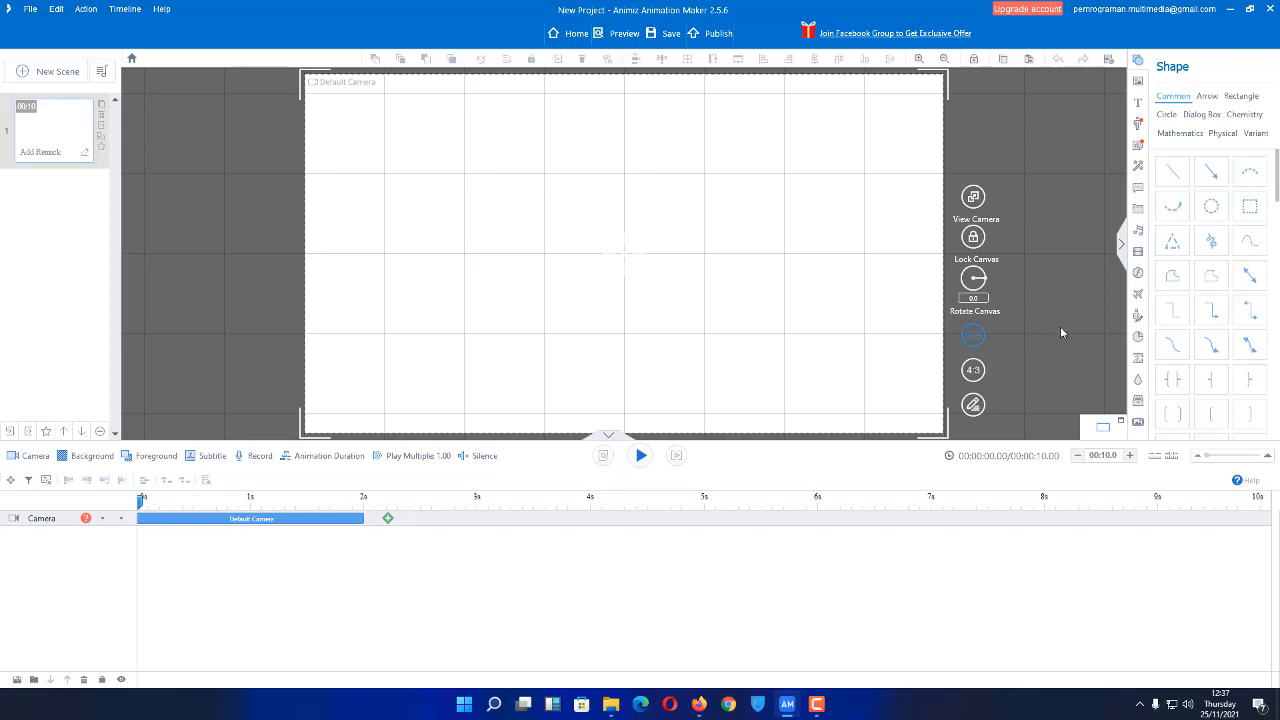
click(975, 372)
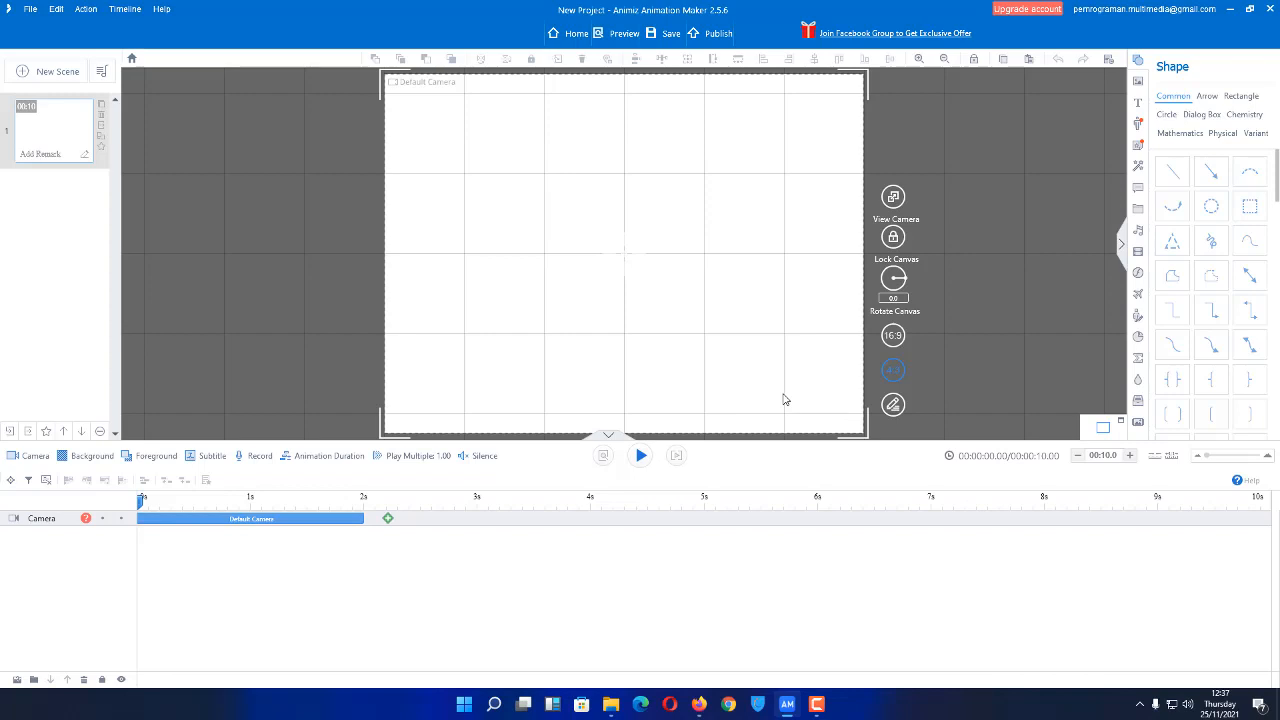
Apply a custom canvas aspect ratio of 32 x 9.
click(897, 406)
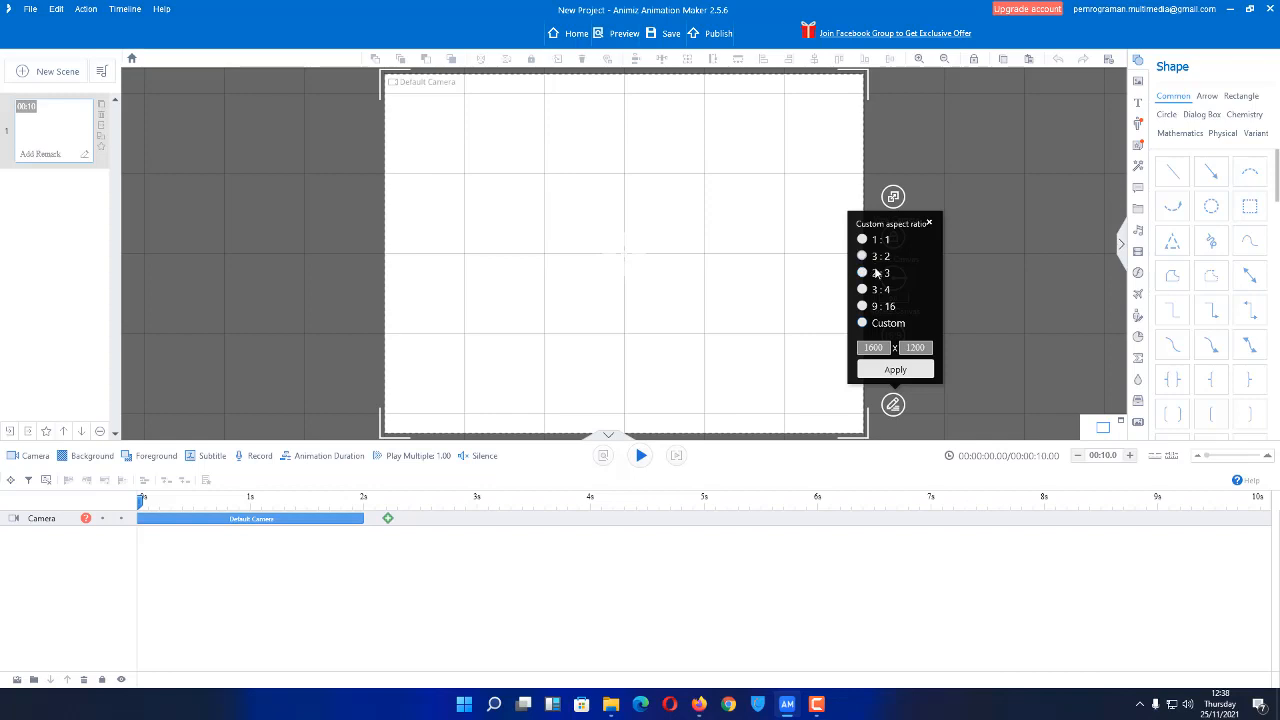
click(863, 324)
drag(860, 347, 884, 347)
text(32)
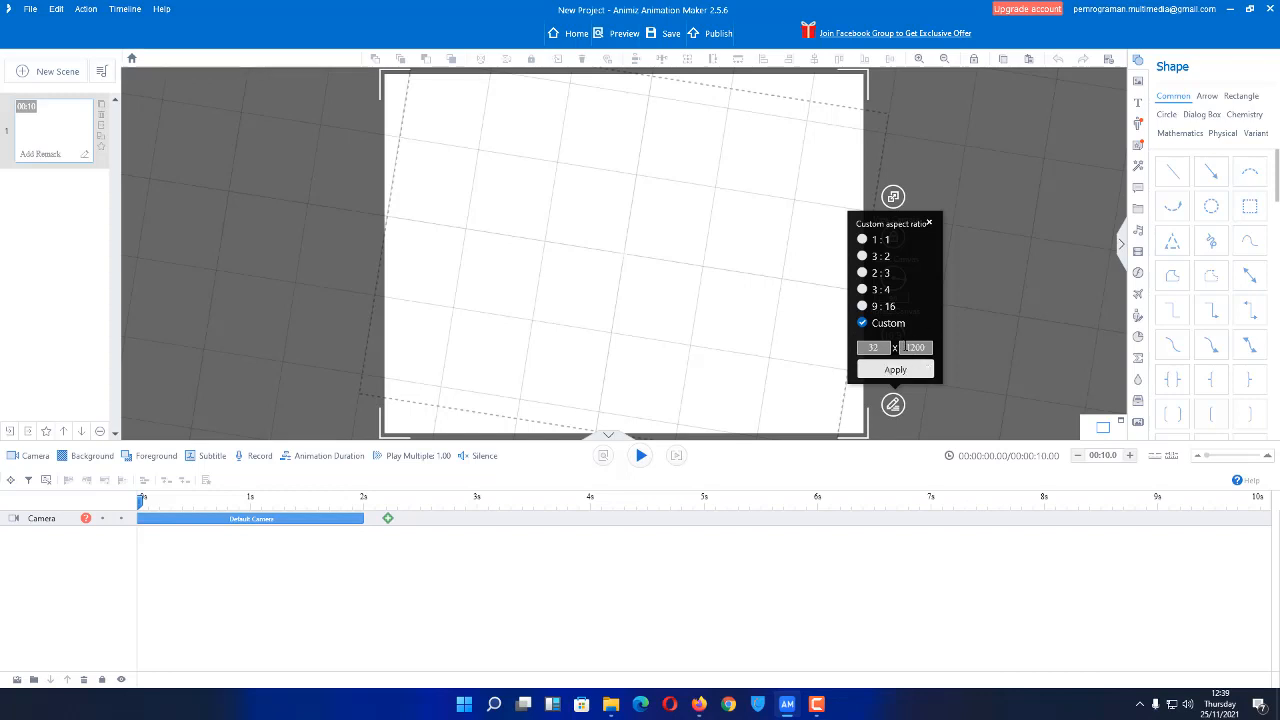
drag(904, 347, 952, 344)
text(9)
click(895, 372)
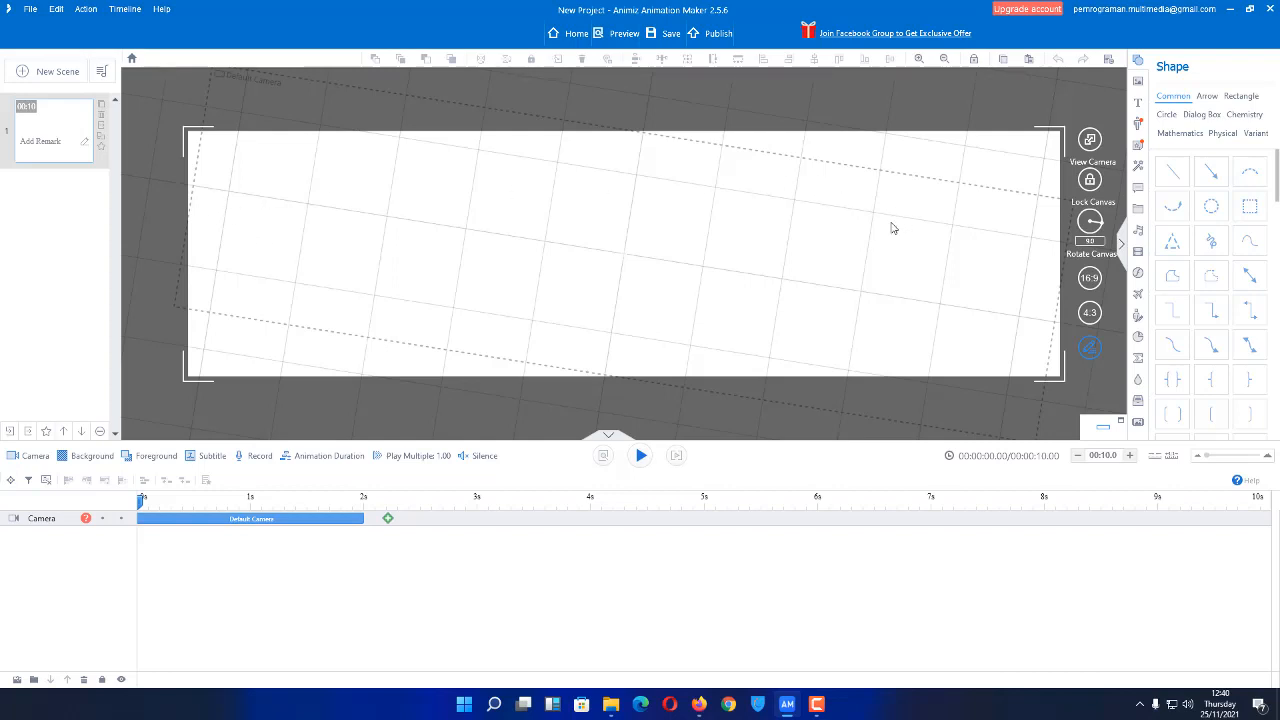
Start another new empty project from the home page and set its canvas to the 16:9 aspect ratio.
click(578, 36)
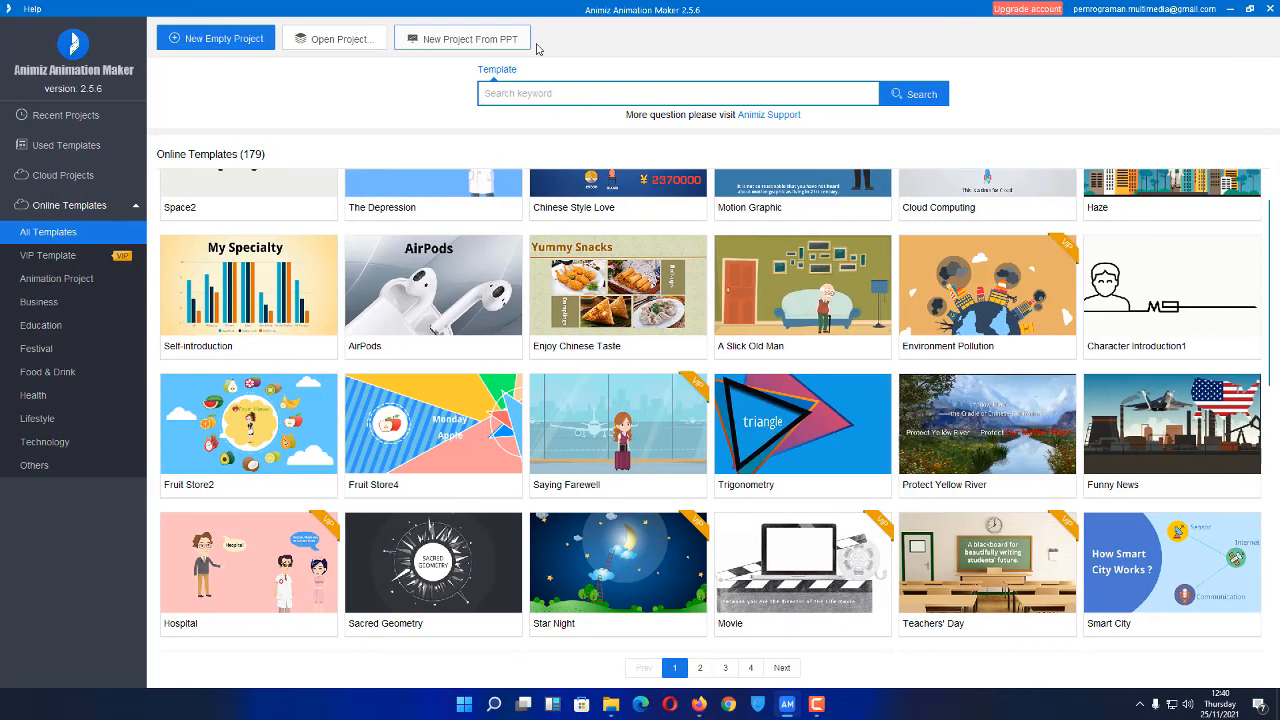
click(243, 48)
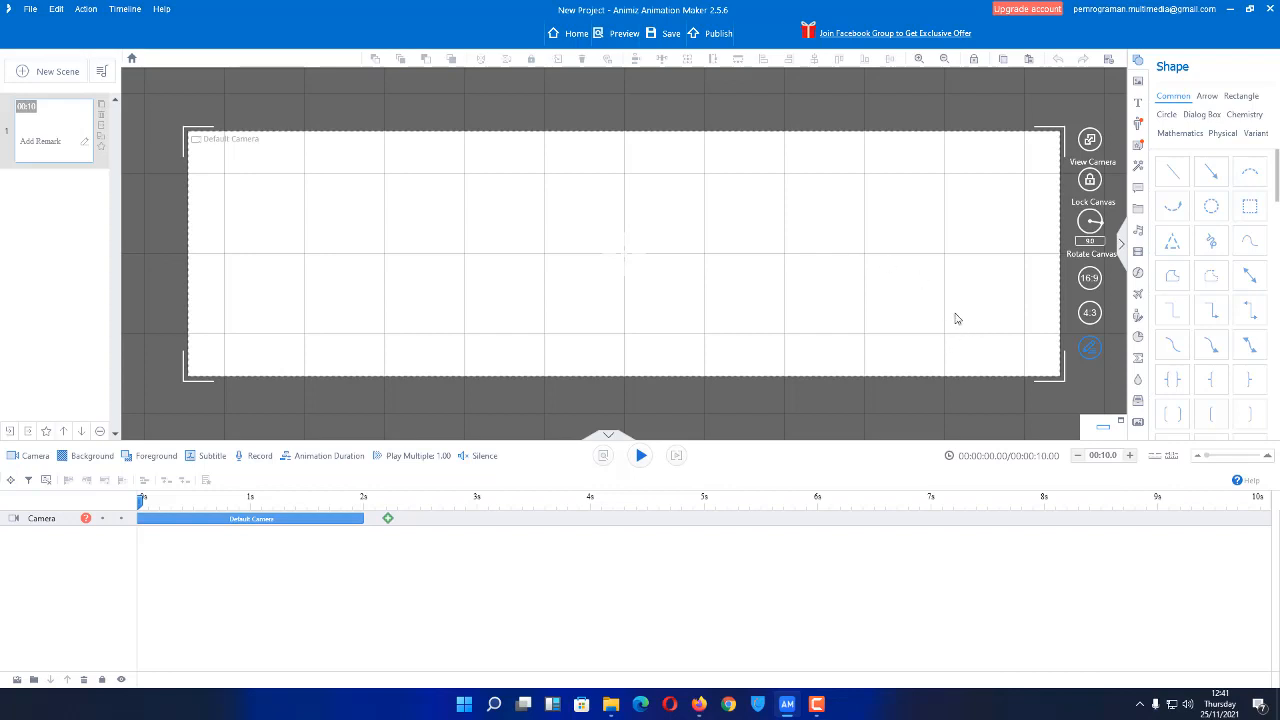
click(1091, 280)
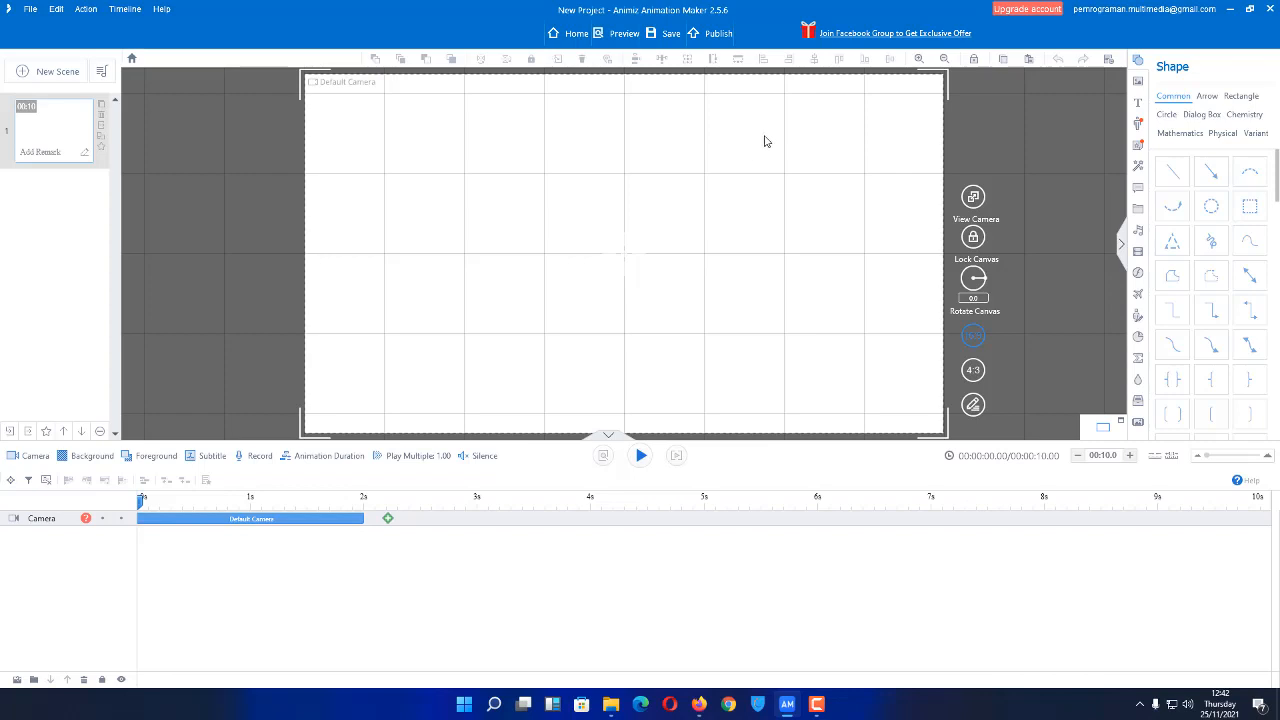
Pan around the canvas in several directions and restore the view to the default camera frame.
drag(766, 136, 474, 271)
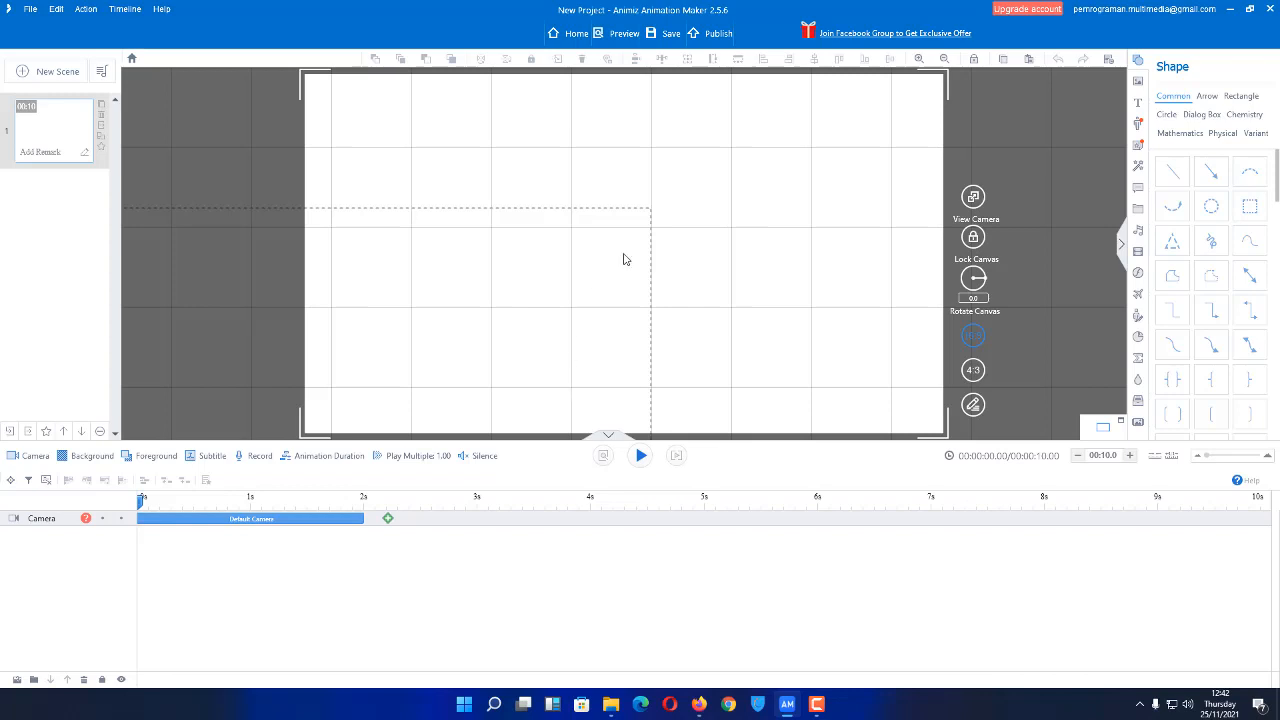
drag(665, 181, 855, 126)
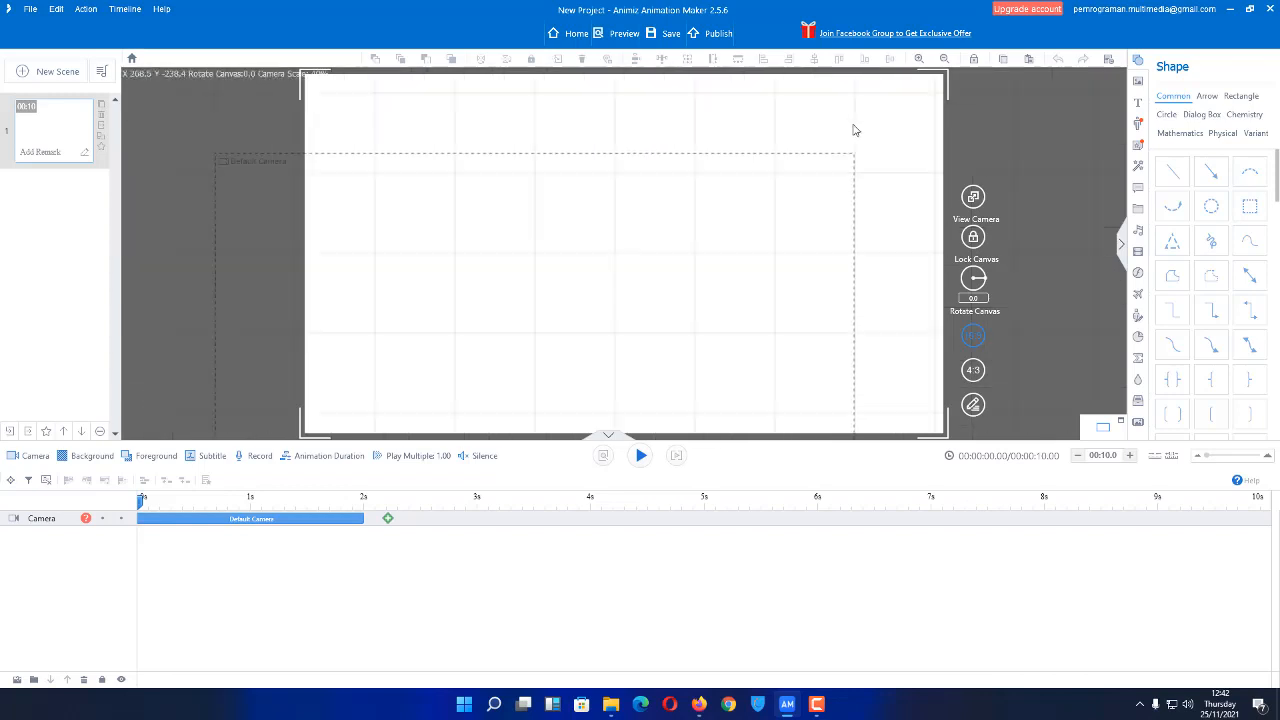
drag(557, 139, 703, 121)
drag(684, 270, 626, 213)
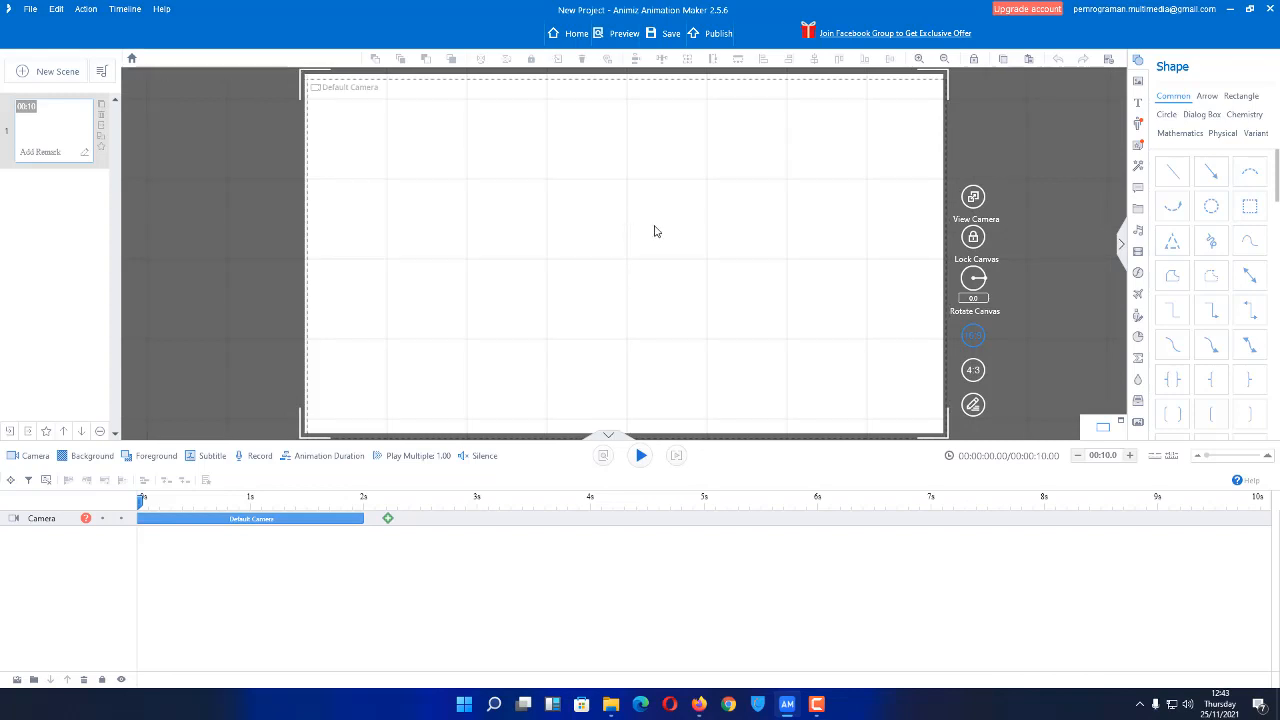
click(975, 199)
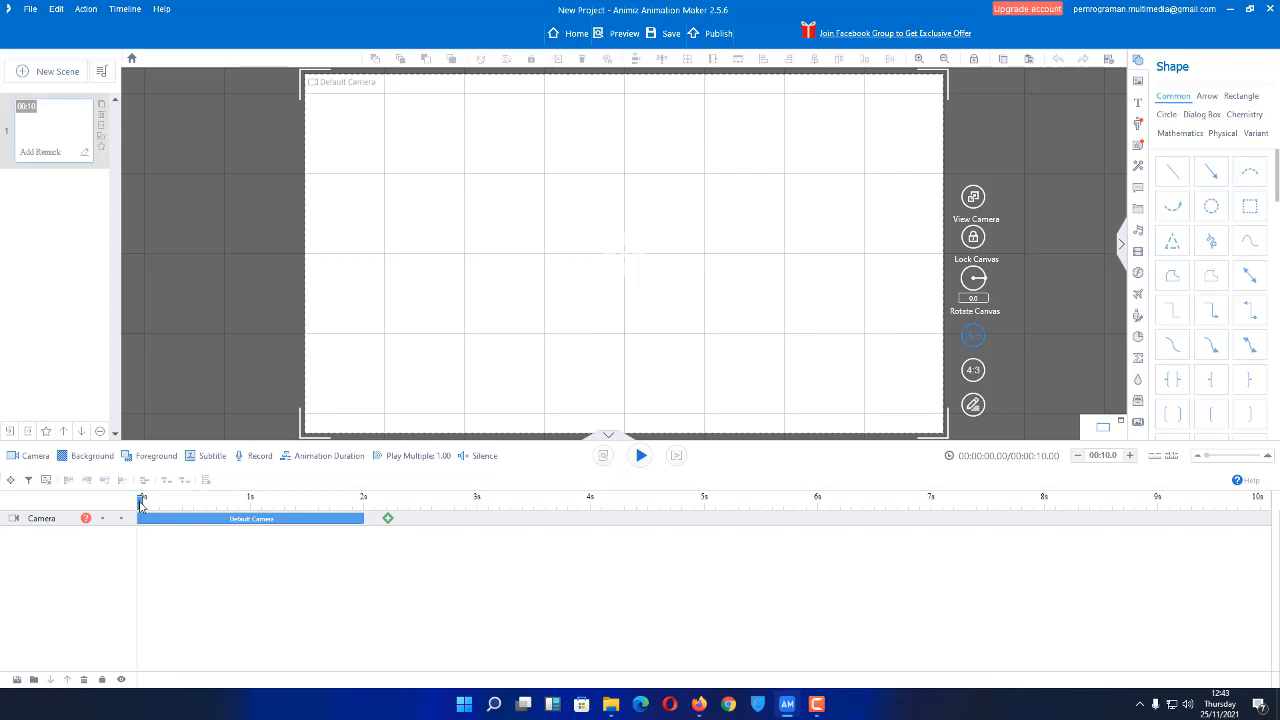
Move the timeline playhead to about 0.87 seconds.
drag(140, 503, 236, 502)
mouse_move(236, 503)
mouse_down()
mouse_move(340, 501)
mouse_move(235, 502)
mouse_up()
Zoom the canvas in and far out to explore its extent, and return to the default camera view.
scroll(505, 169, up, 12)
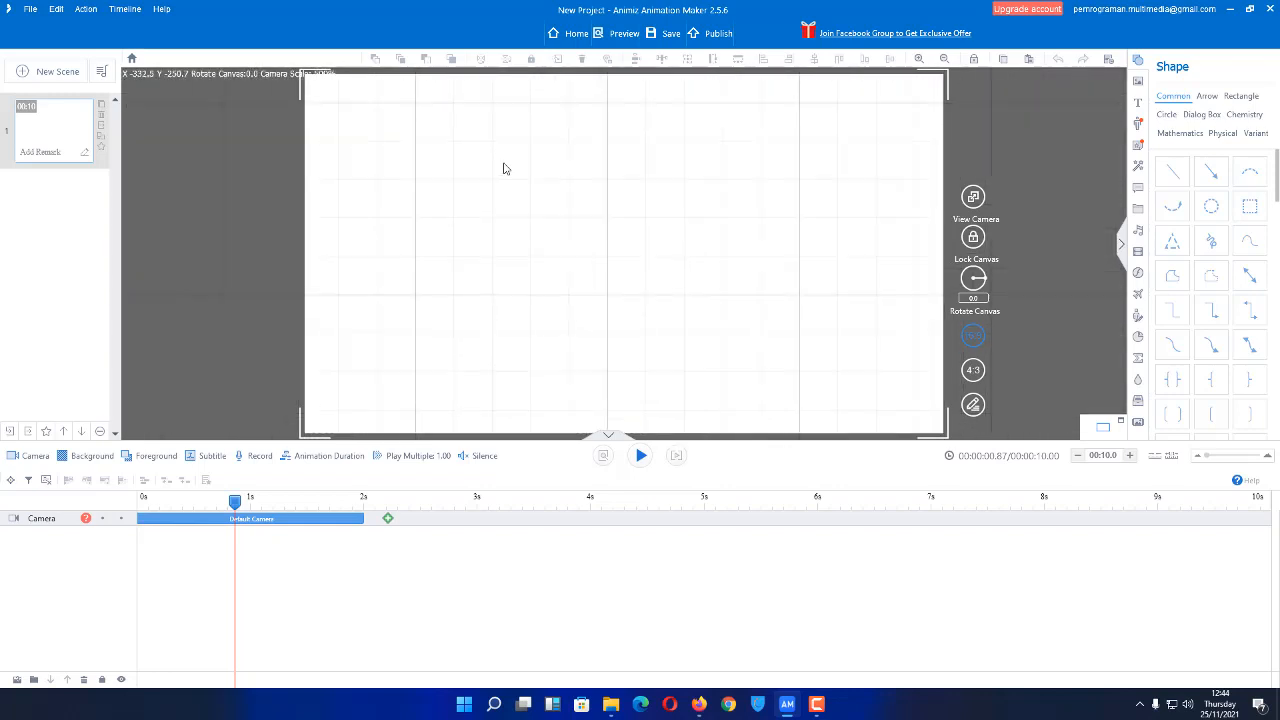
scroll(505, 169, up, 4)
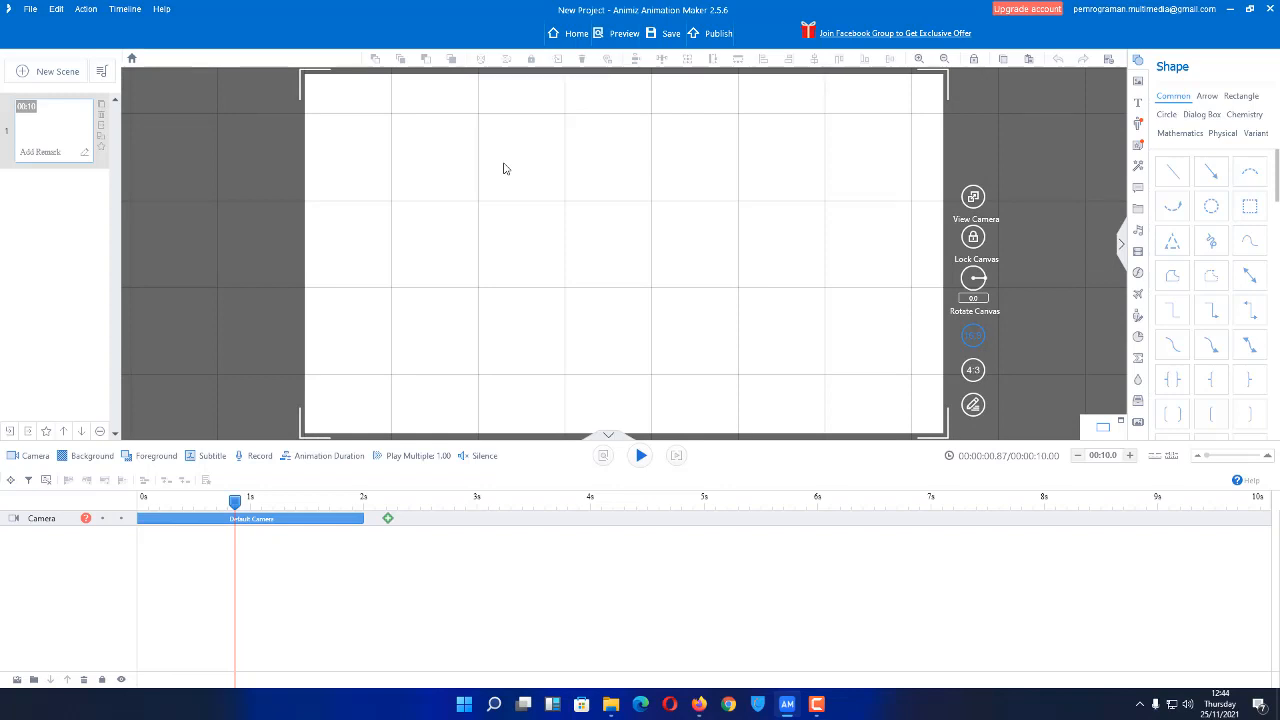
scroll(480, 211, down, 5)
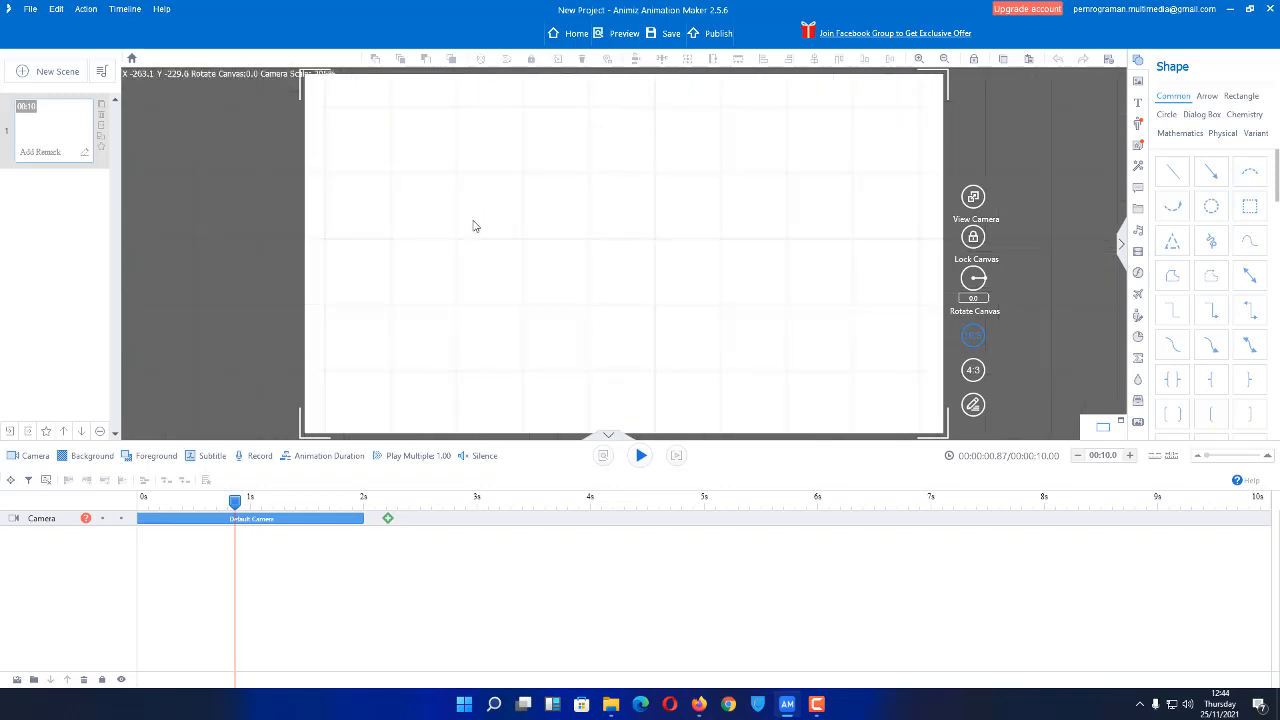
scroll(470, 251, down, 3)
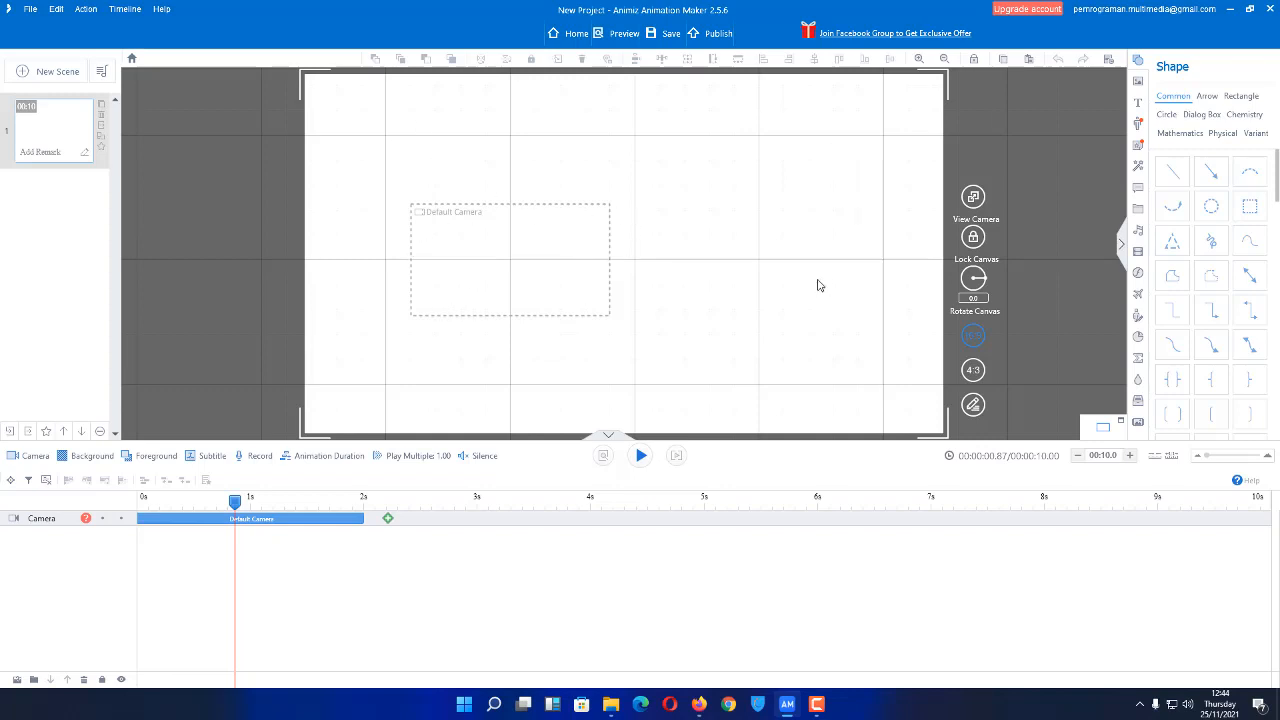
scroll(677, 253, down, 5)
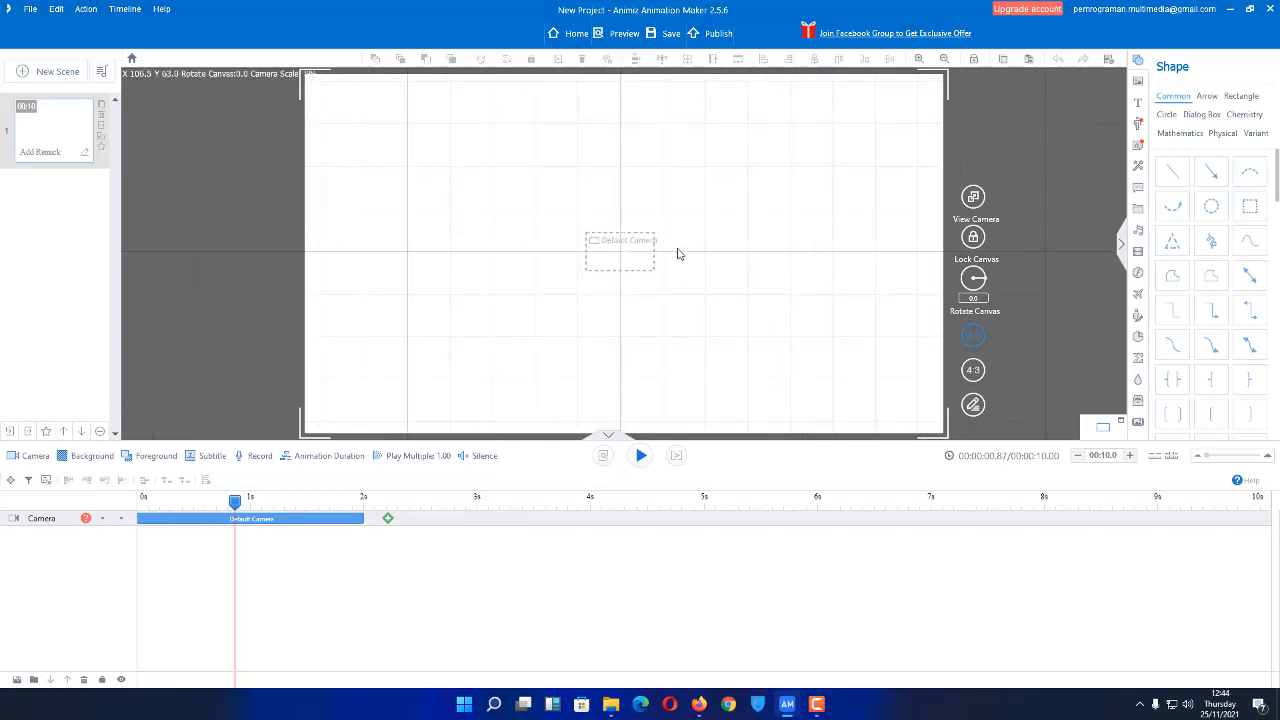
scroll(680, 254, down, 10)
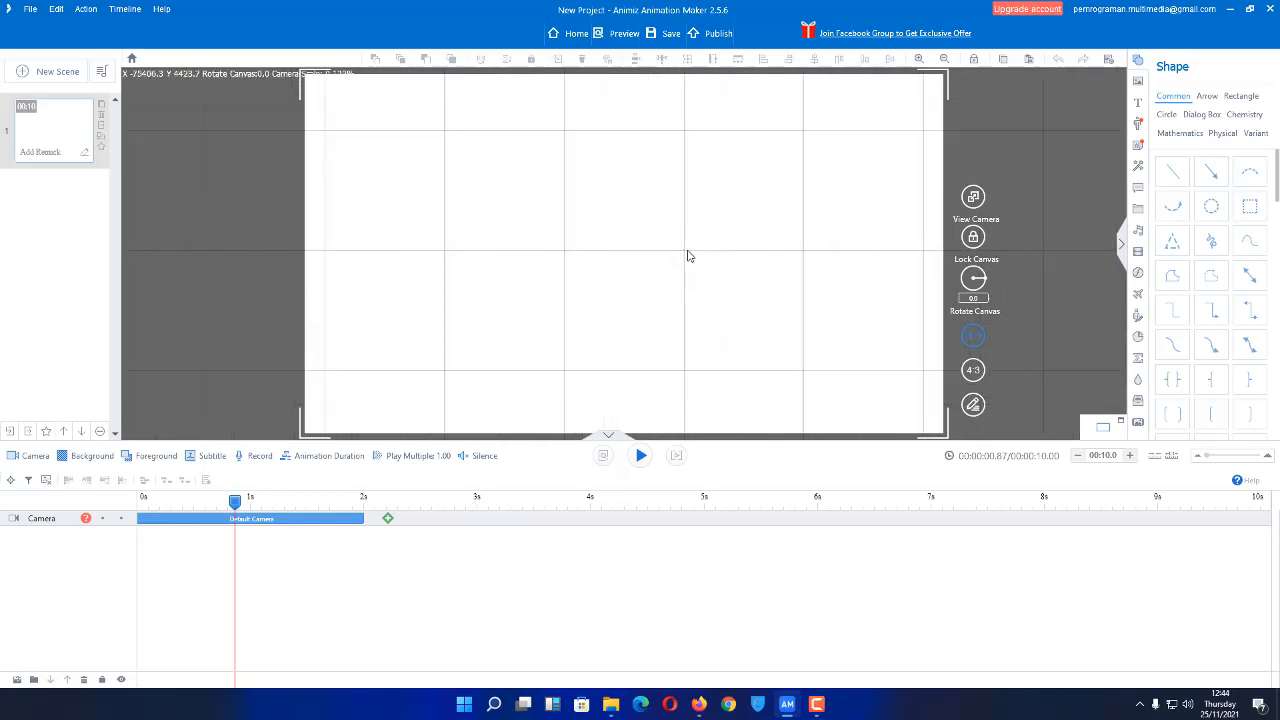
scroll(688, 256, down, 10)
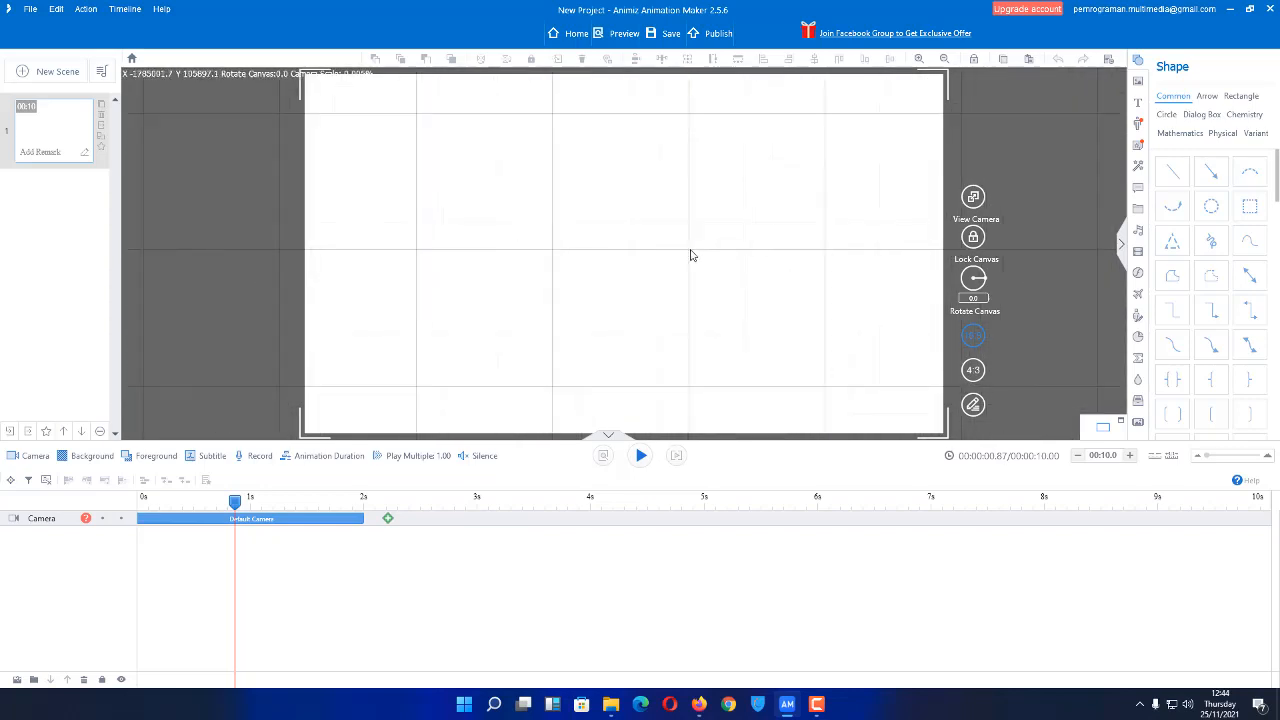
scroll(690, 255, down, 2)
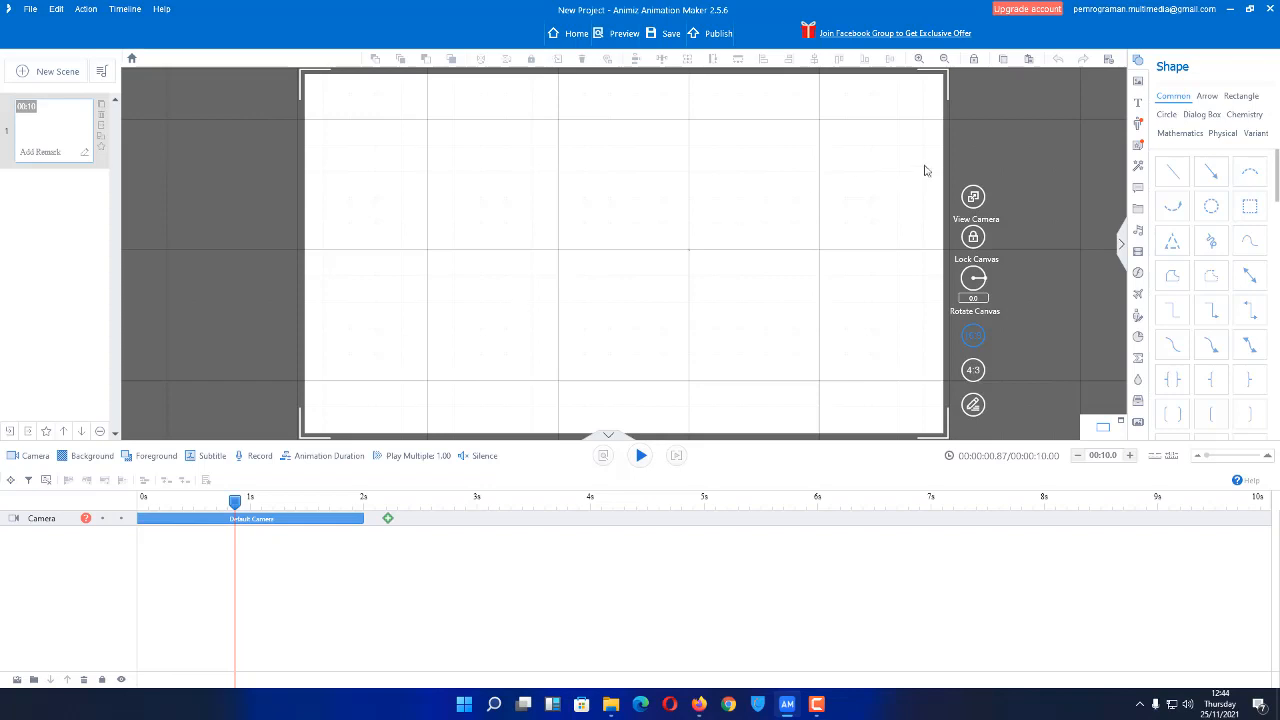
click(966, 200)
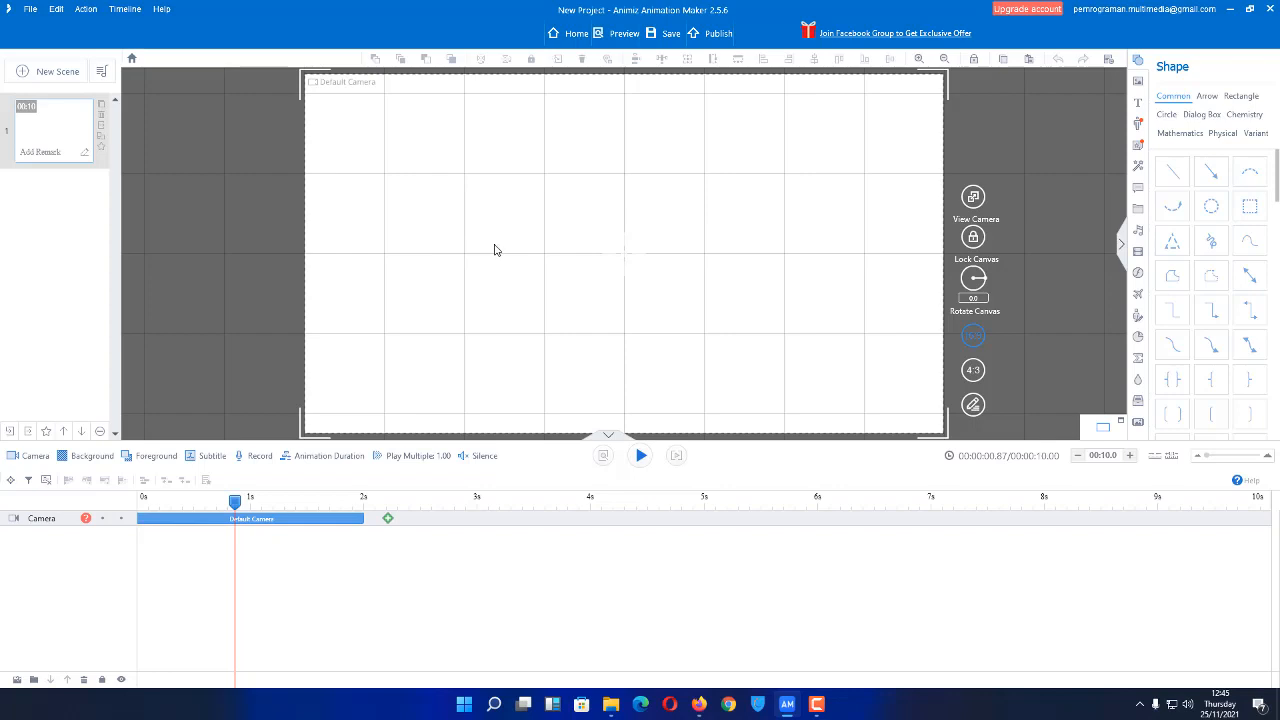
Add a camera after the default one using a zoomed-out current view that surrounds the default camera frame.
scroll(490, 250, up, 5)
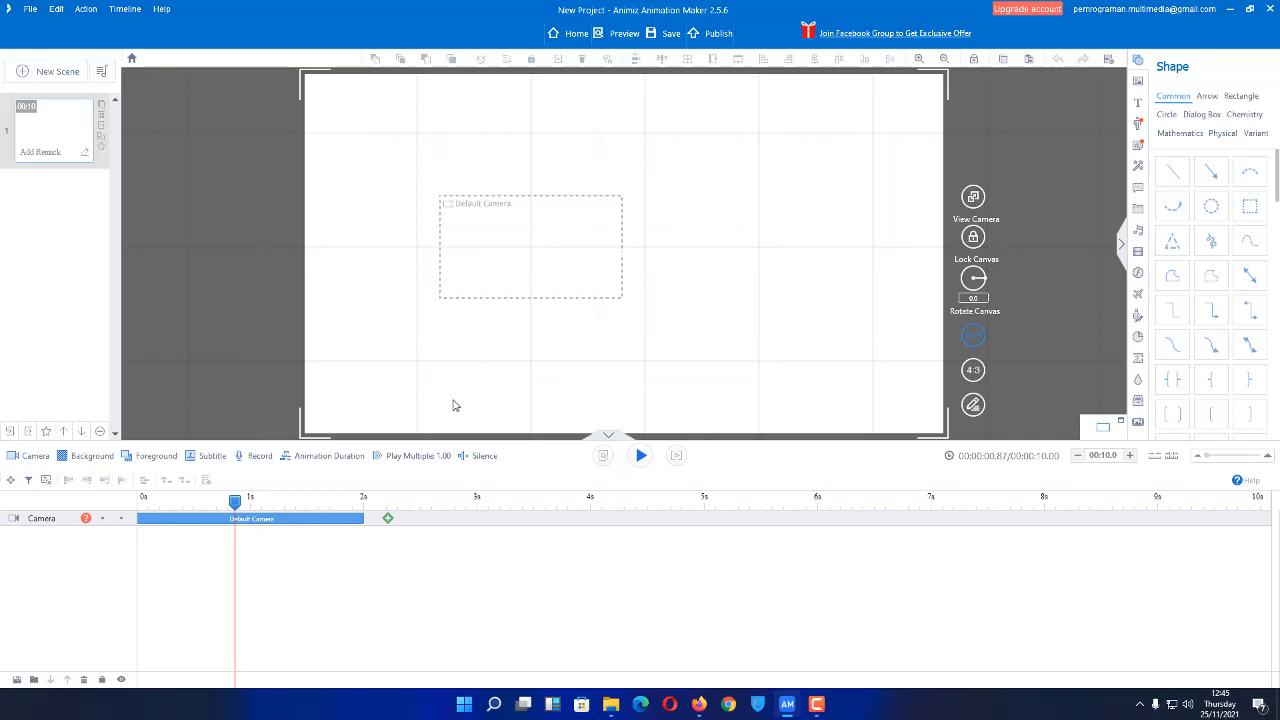
click(388, 520)
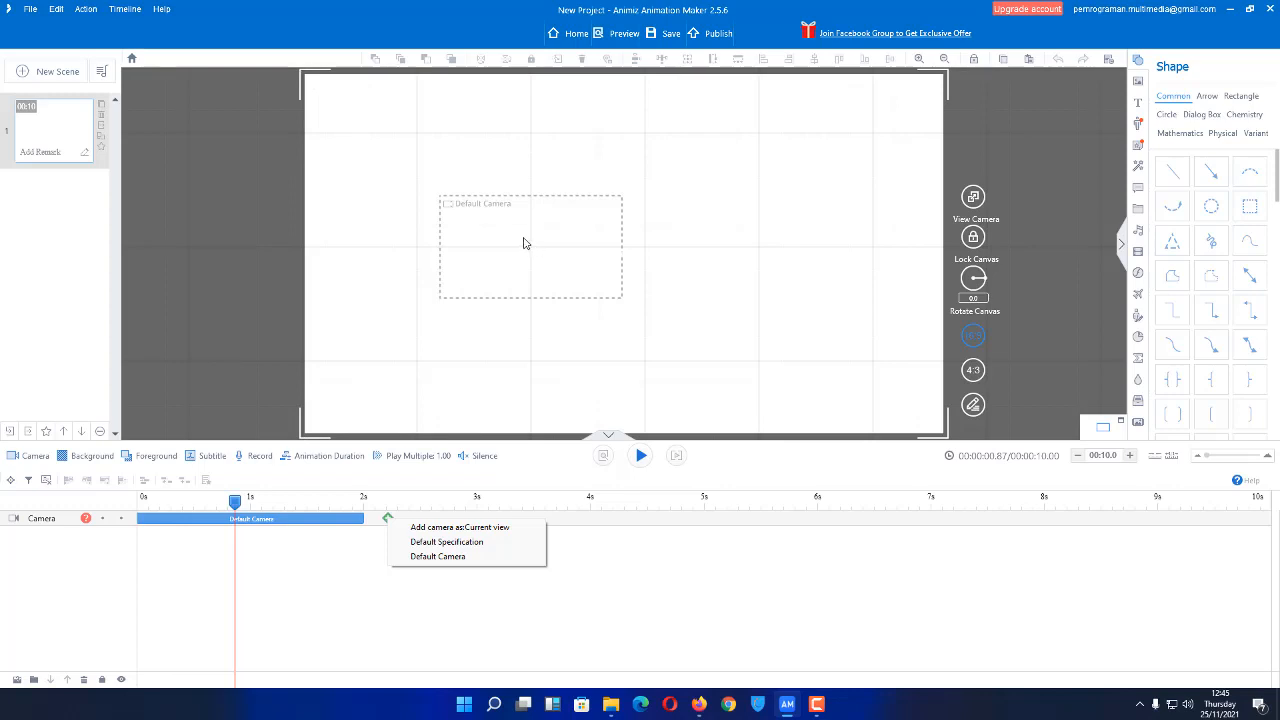
click(455, 528)
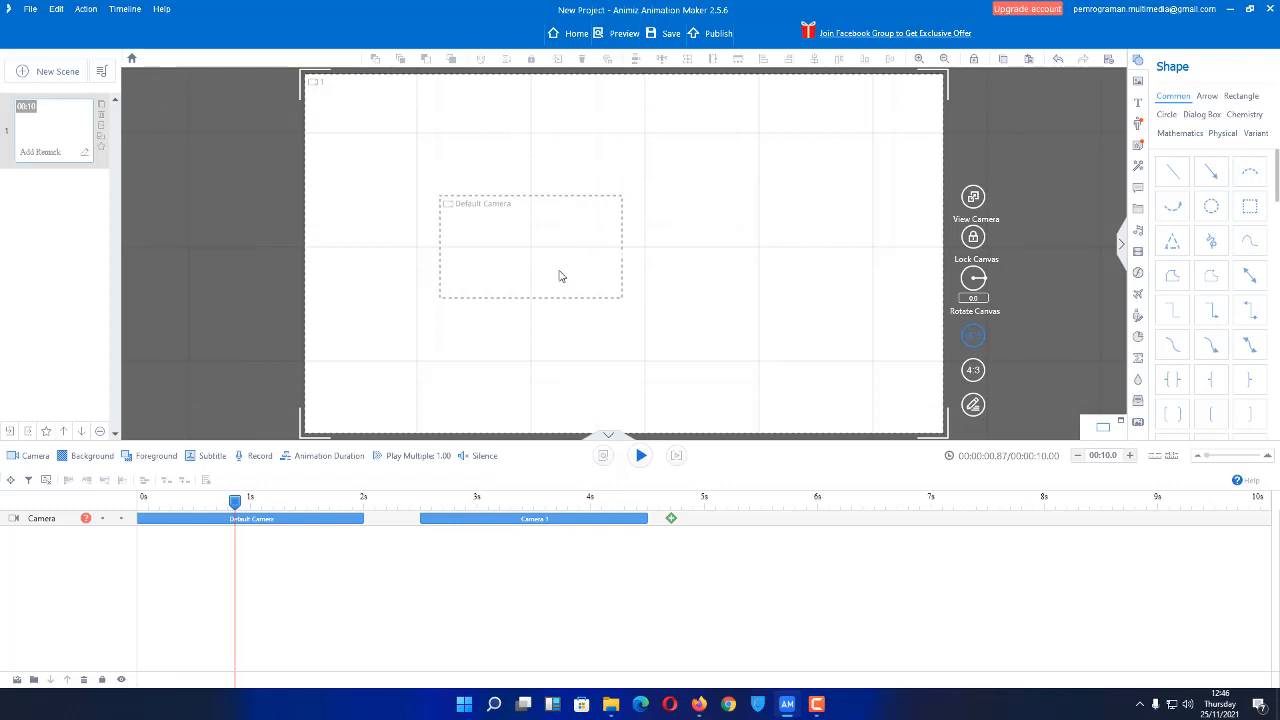
Move the default camera frame up and left on the canvas to about X -928, Y -907.
click(295, 520)
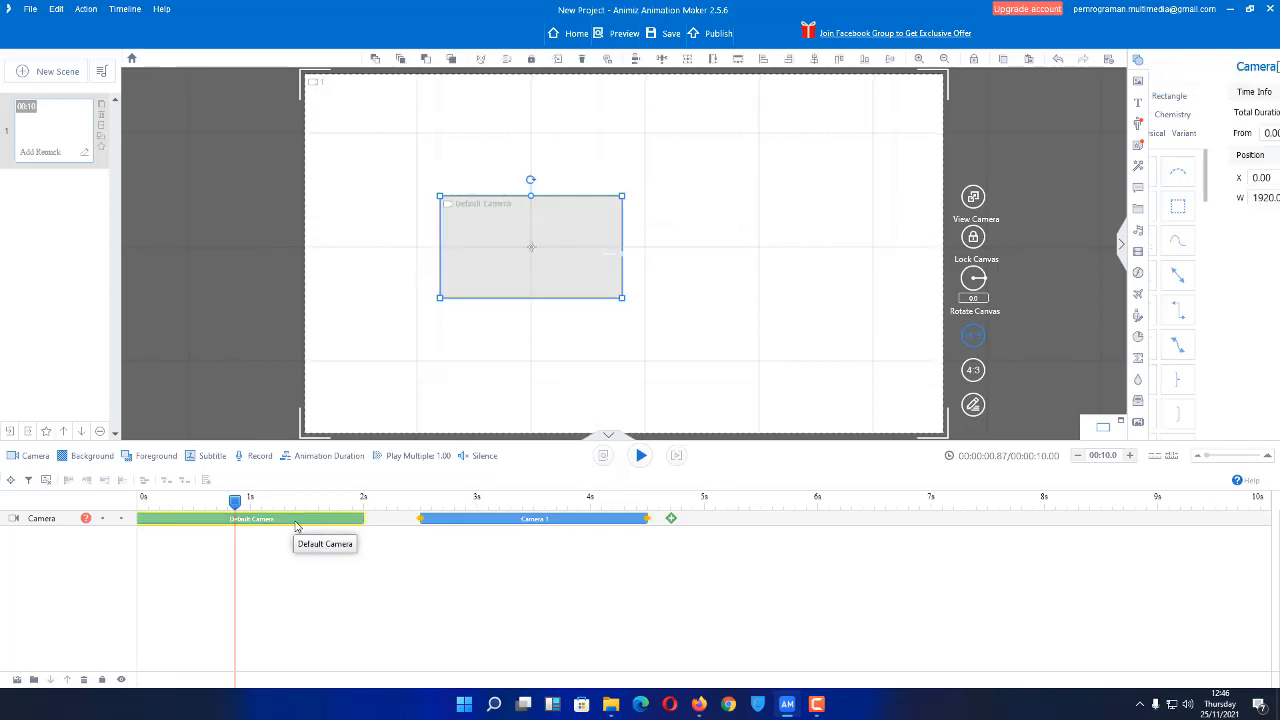
drag(541, 244, 497, 177)
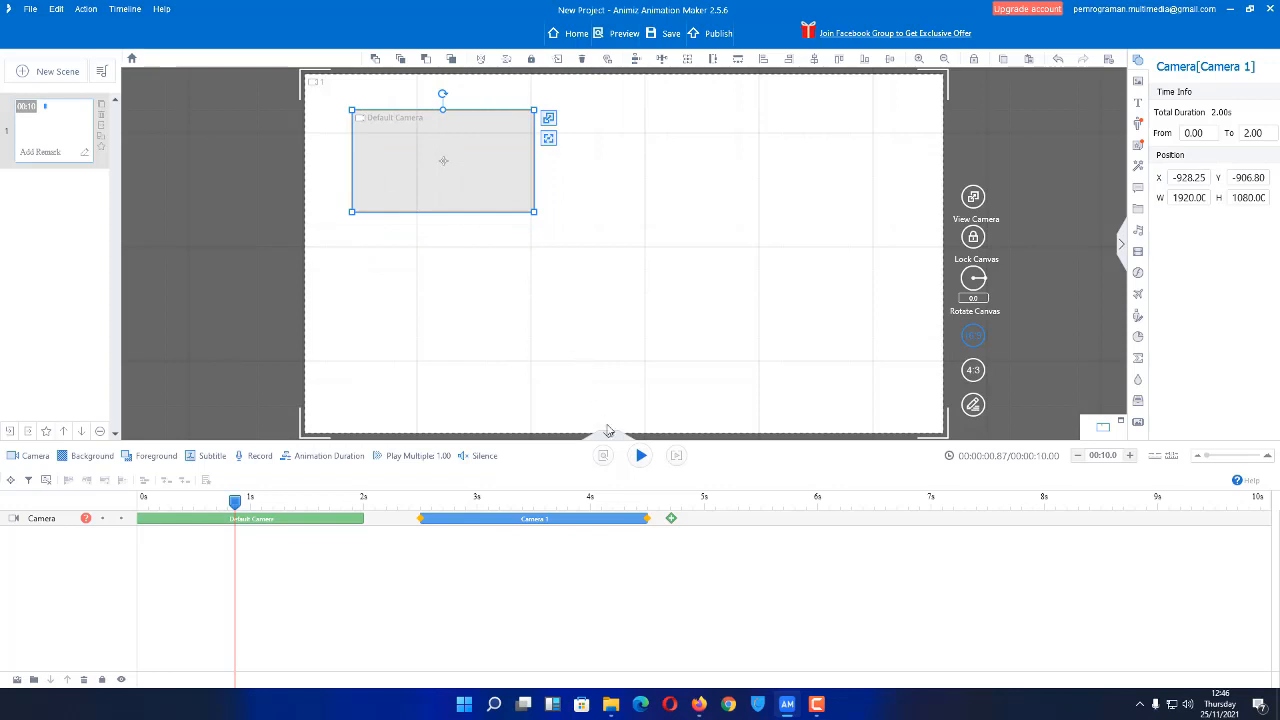
Add a Default Specification camera, shrink its frame to about 3434 x 1932 and place it beside the default camera at about X 2164, Y -504.
click(672, 520)
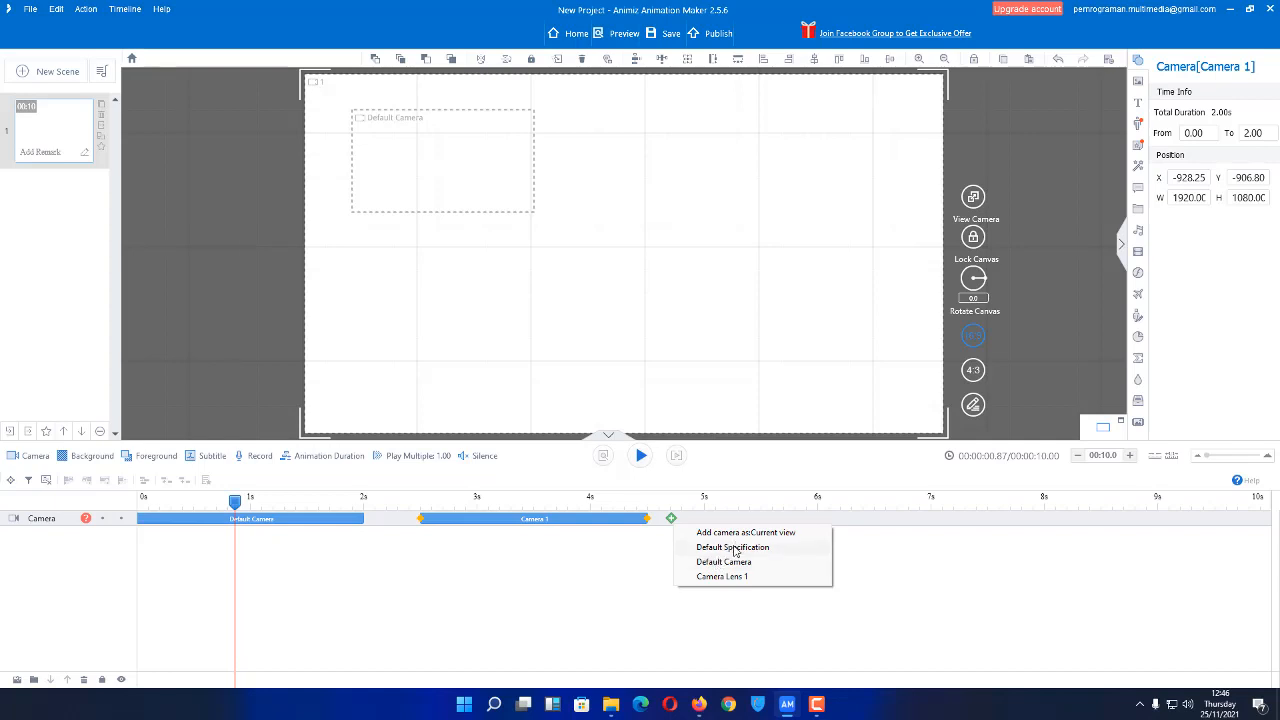
click(735, 549)
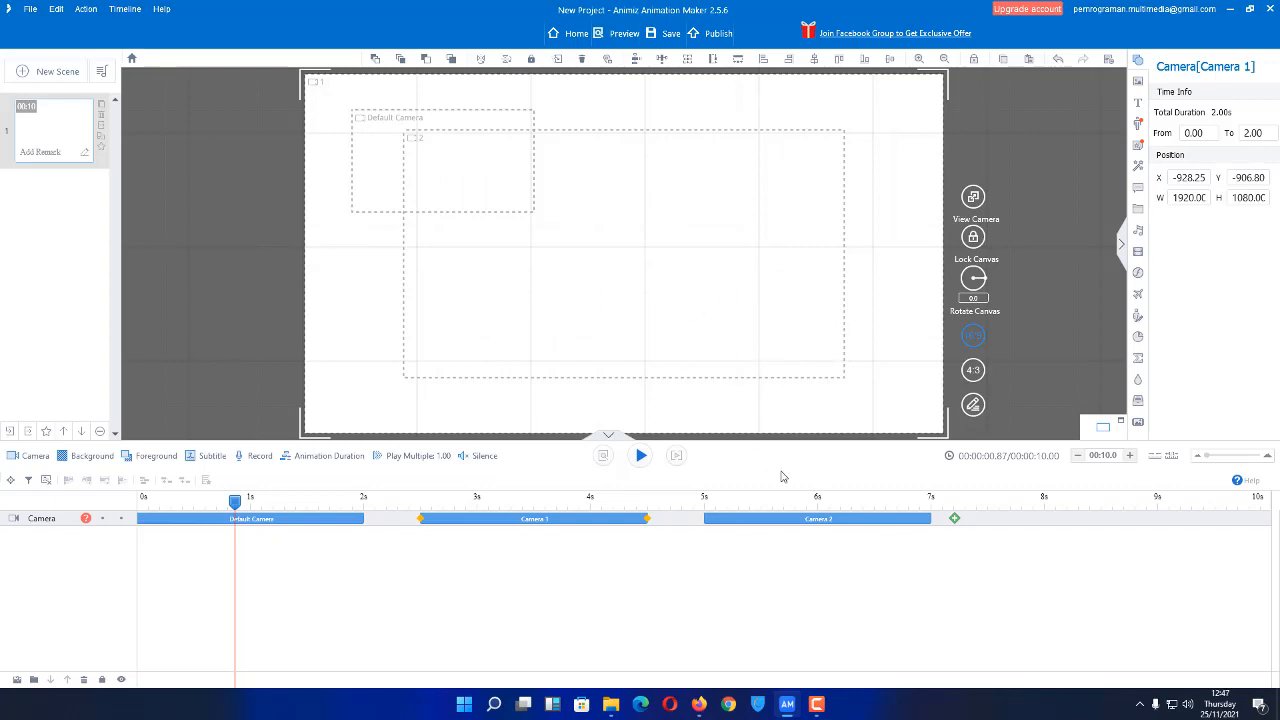
click(815, 520)
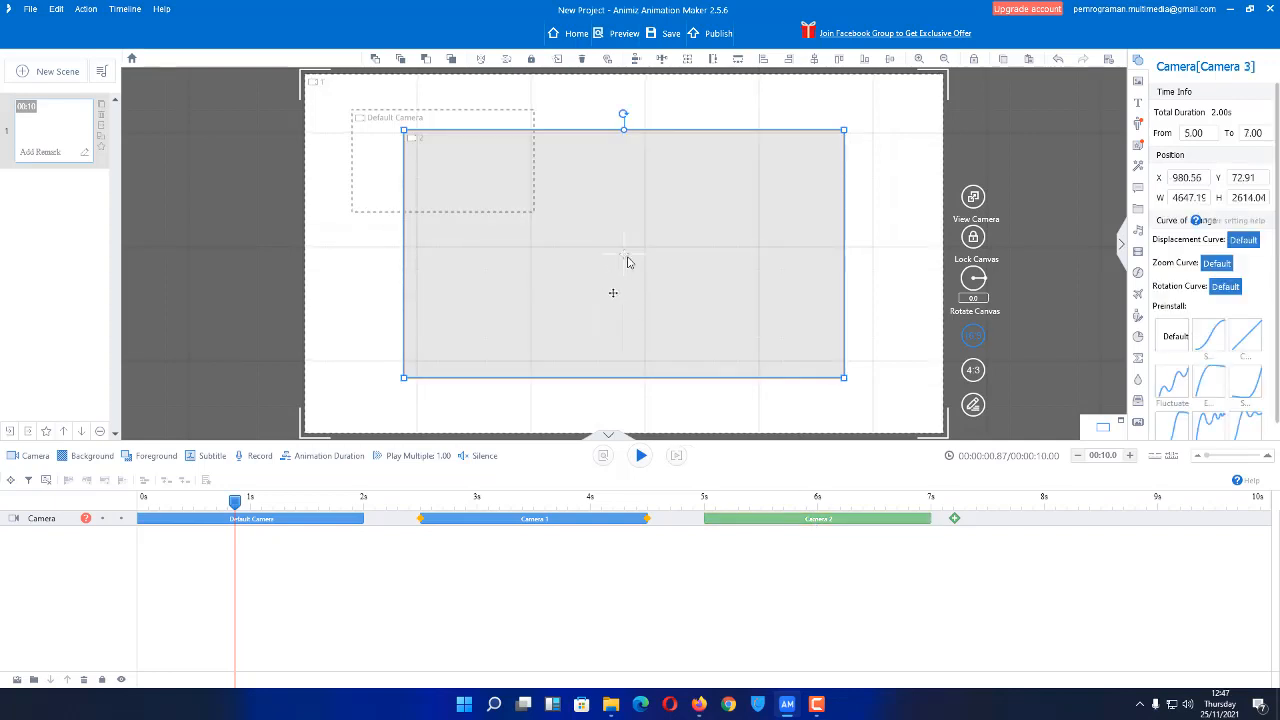
drag(629, 260, 701, 254)
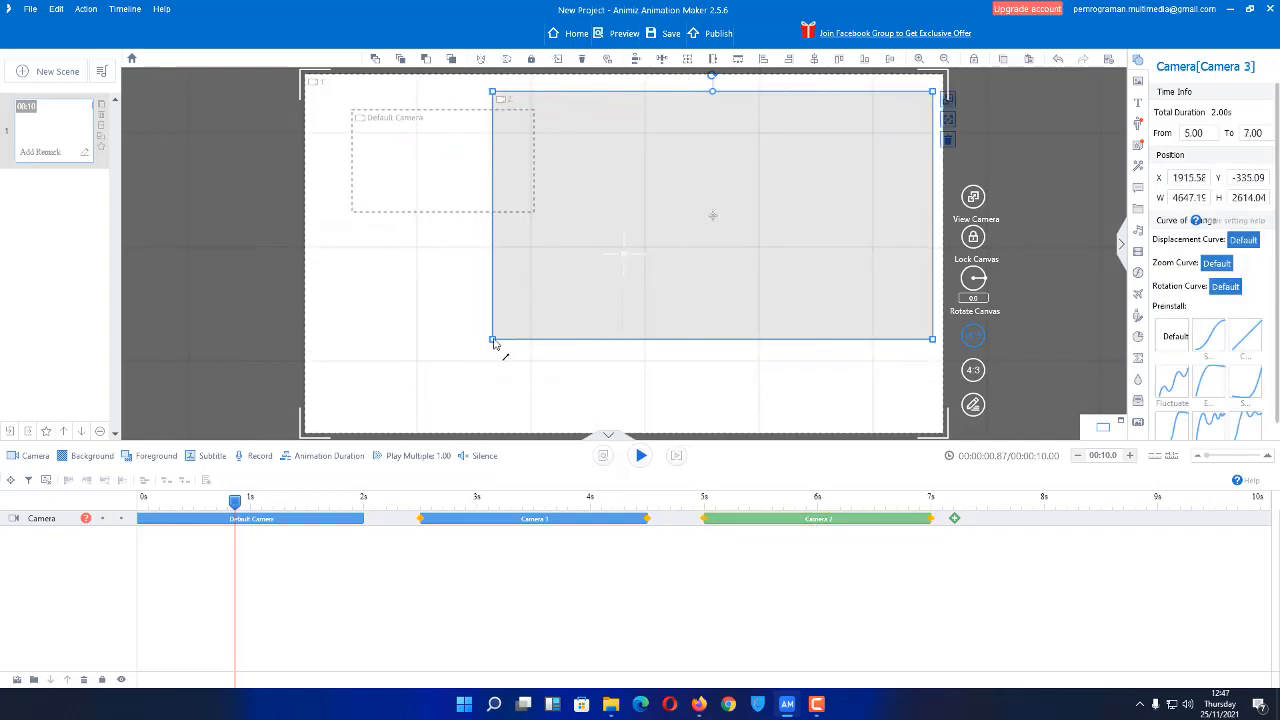
drag(493, 341, 550, 315)
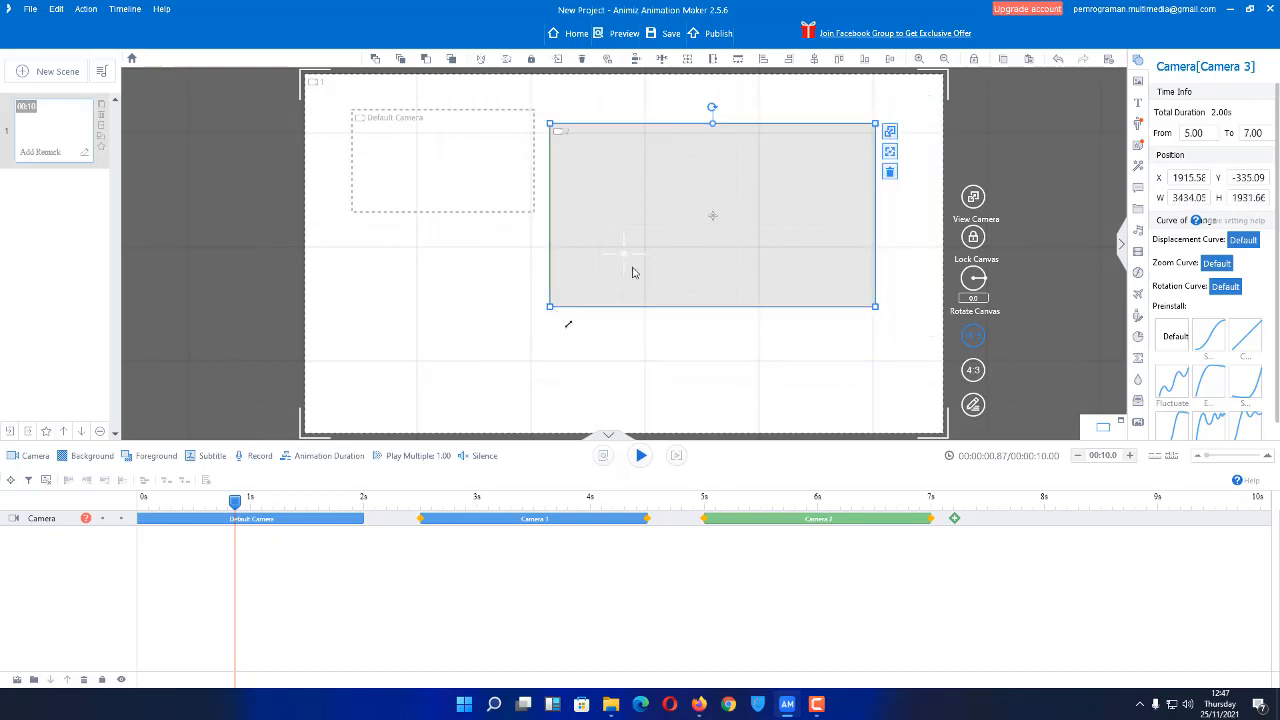
drag(684, 260, 707, 242)
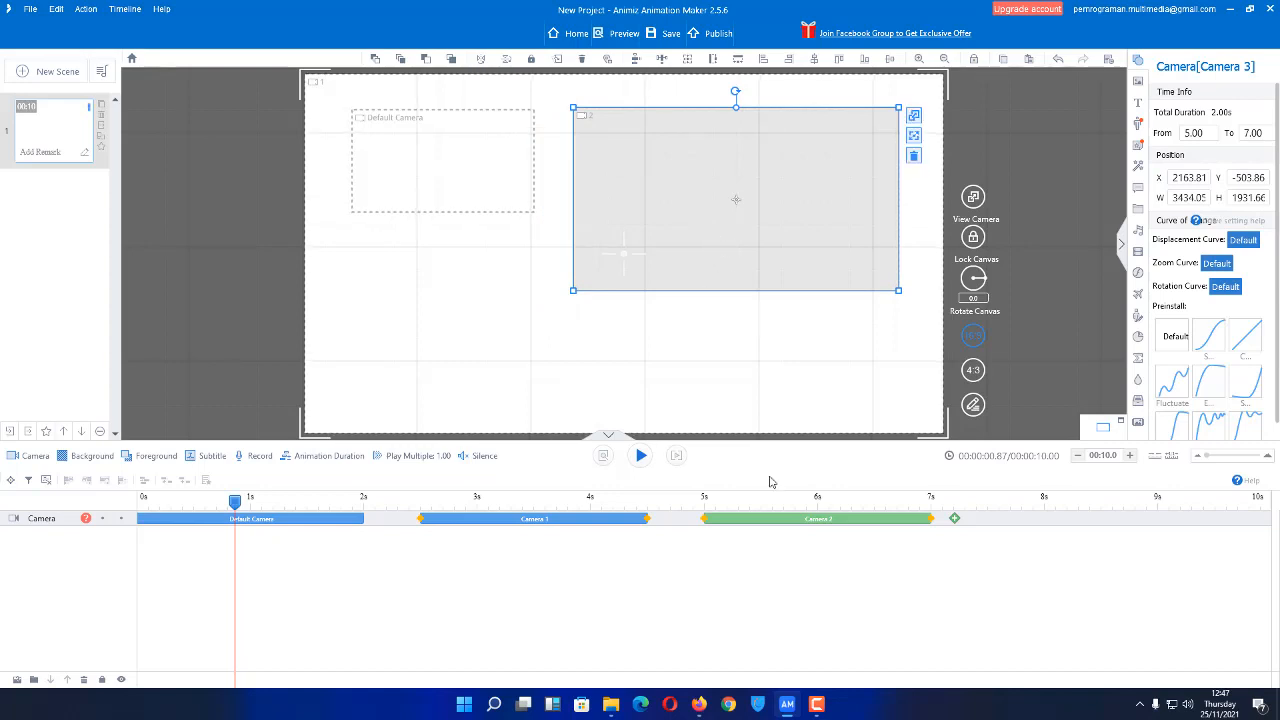
Add another camera at the end of the camera track based on the Default Camera, and select it on the timeline.
click(954, 519)
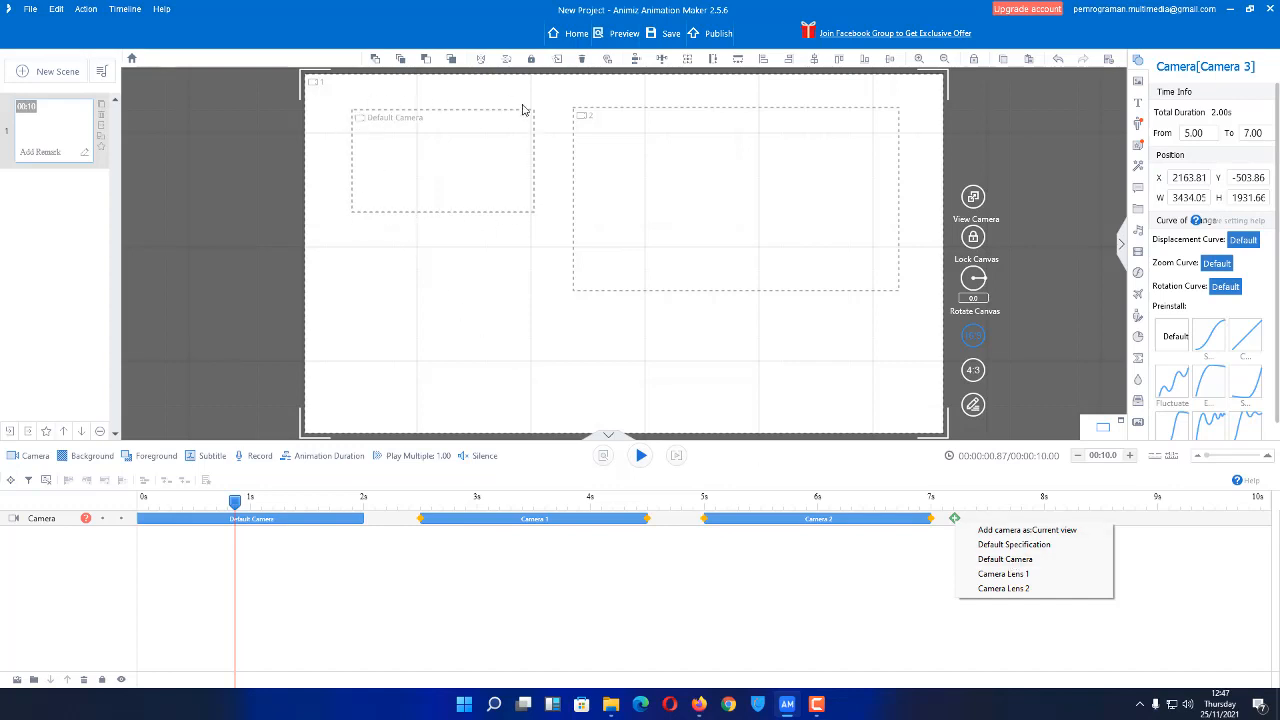
click(1024, 567)
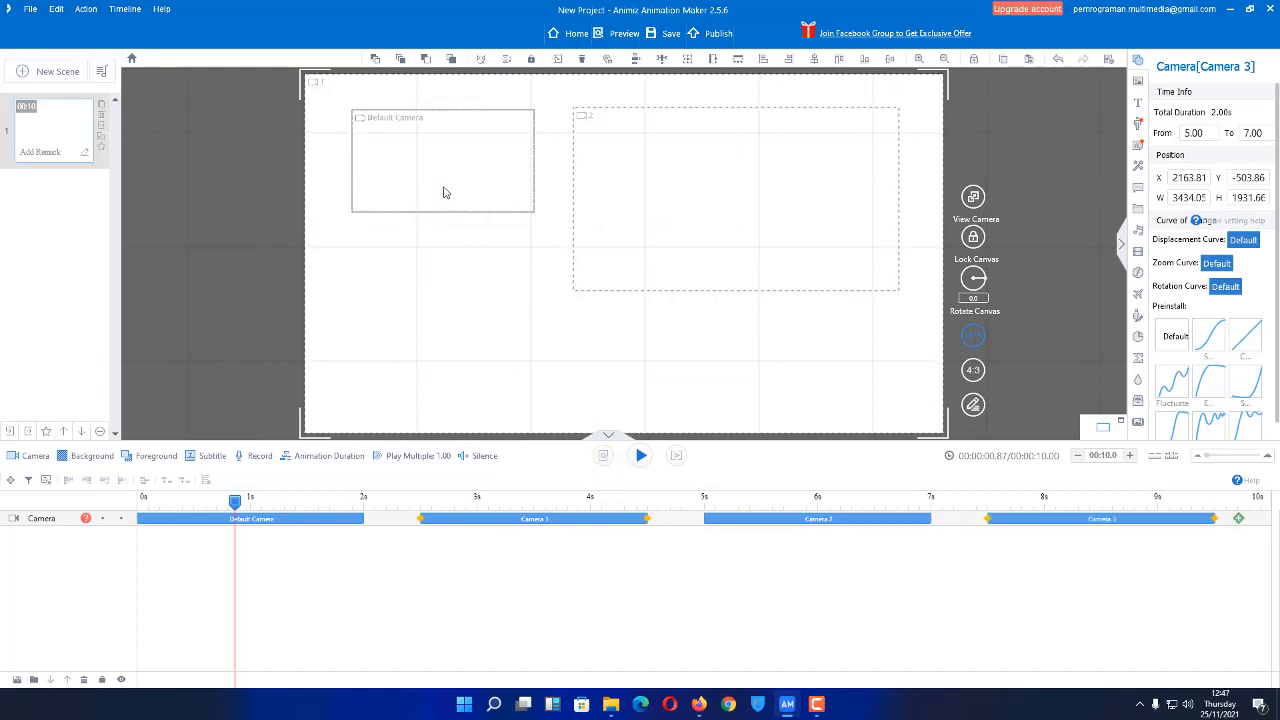
click(1108, 519)
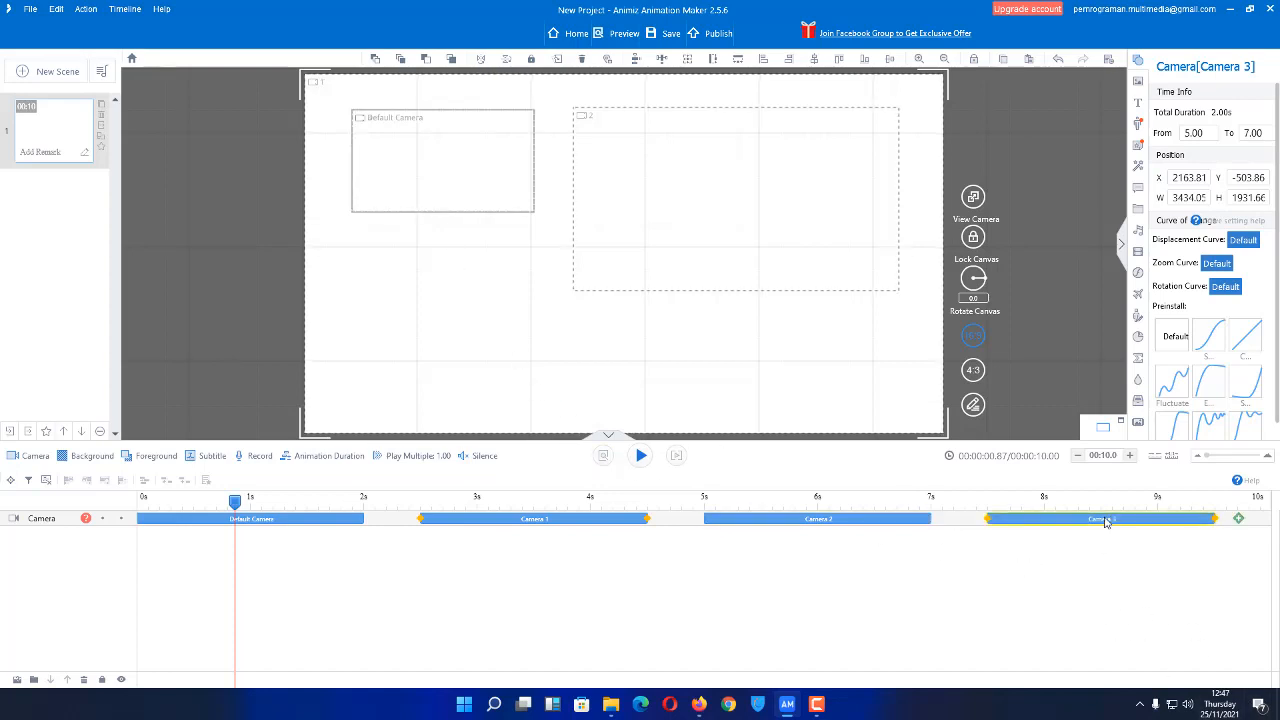
Move the last camera's frame off the default camera to below it on the canvas, at about X -956, Y 733.
click(460, 135)
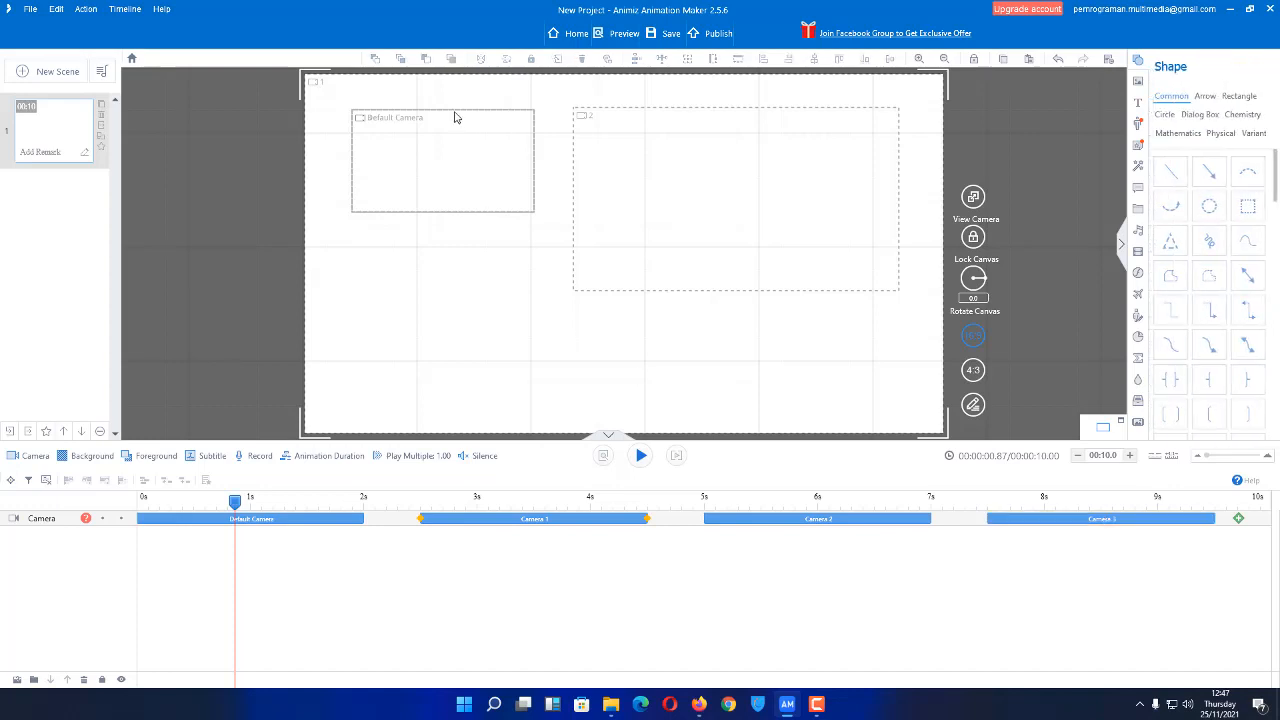
click(1087, 516)
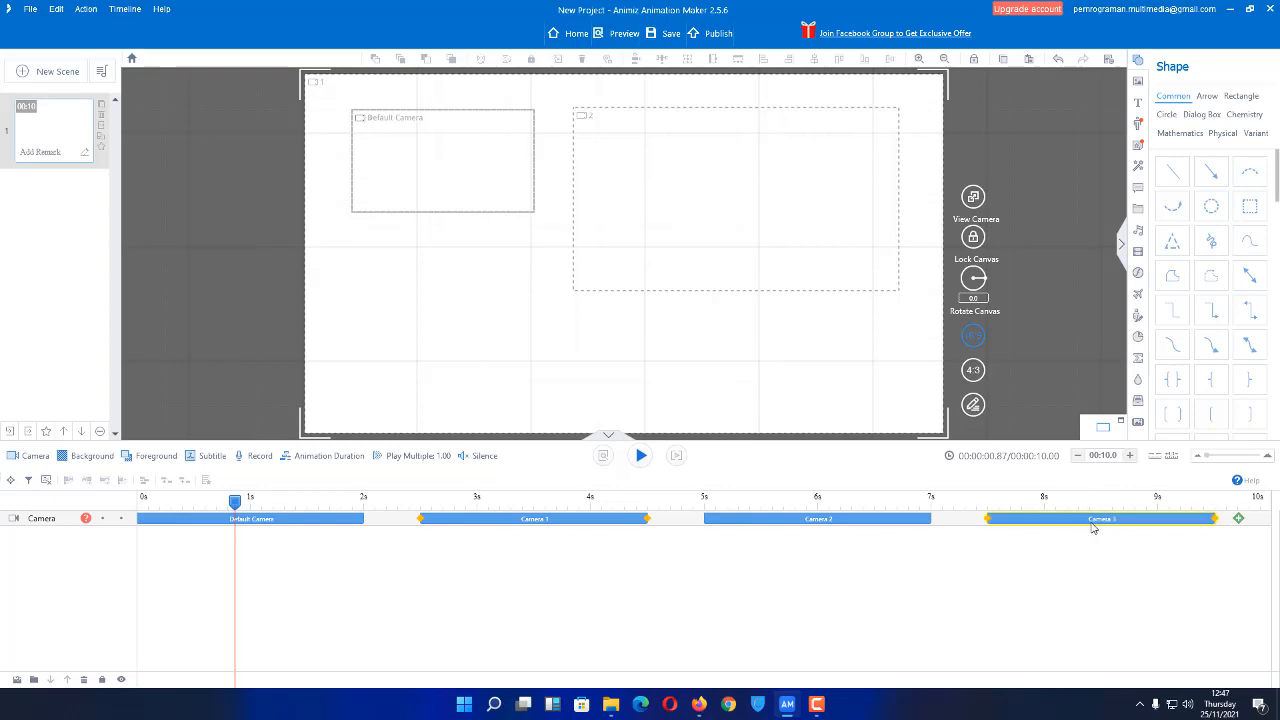
click(1100, 520)
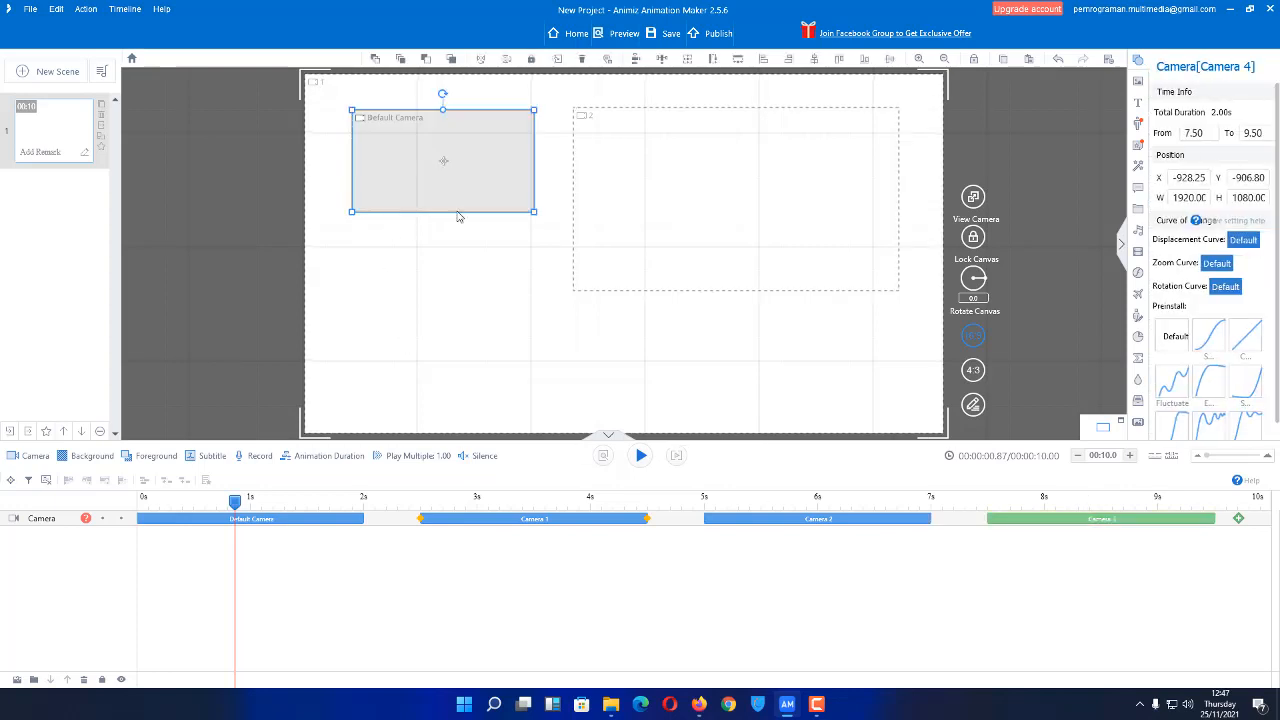
drag(500, 168, 490, 316)
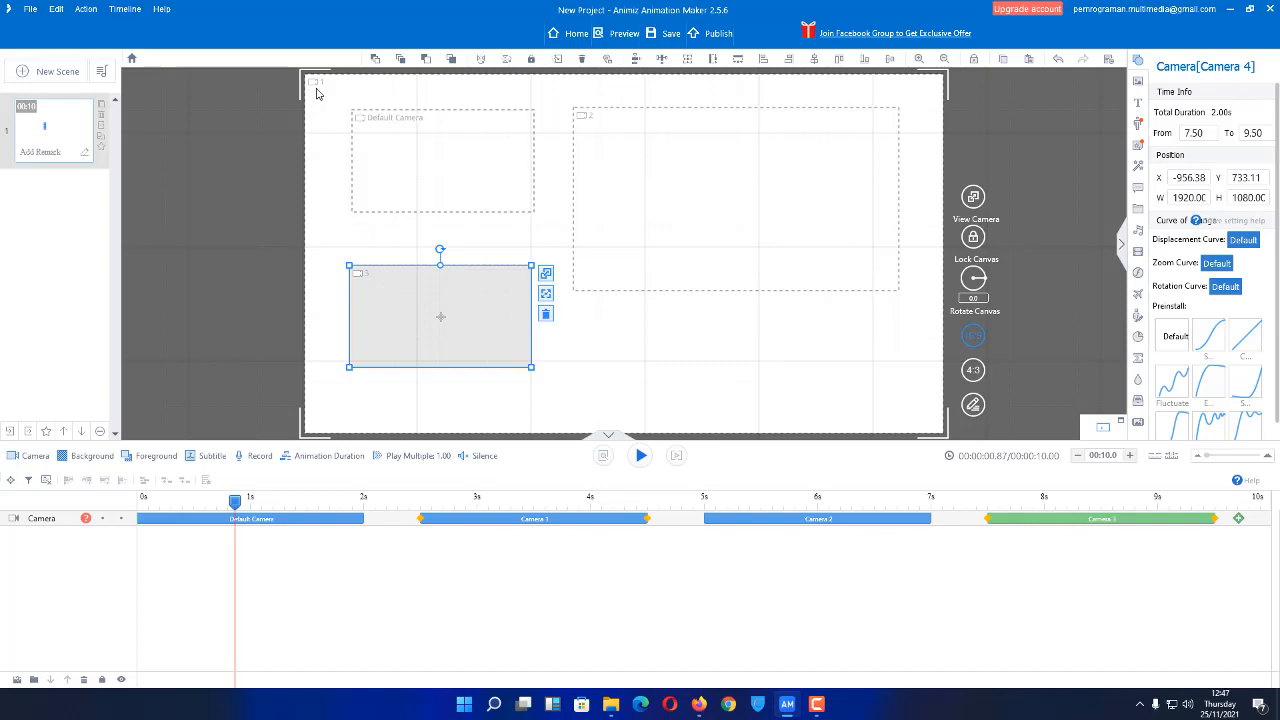
click(826, 360)
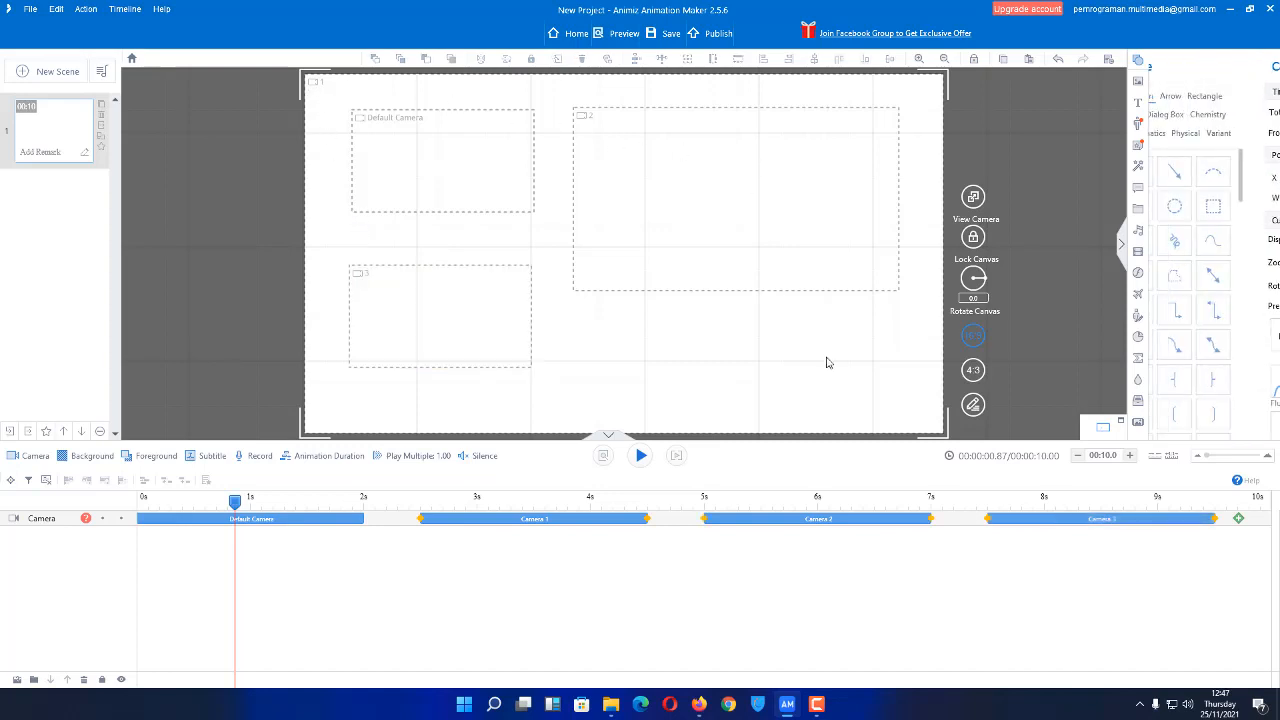
Inspect the frames of Camera 2 and Camera 3 on the canvas, and return the playhead to 0 s.
click(732, 522)
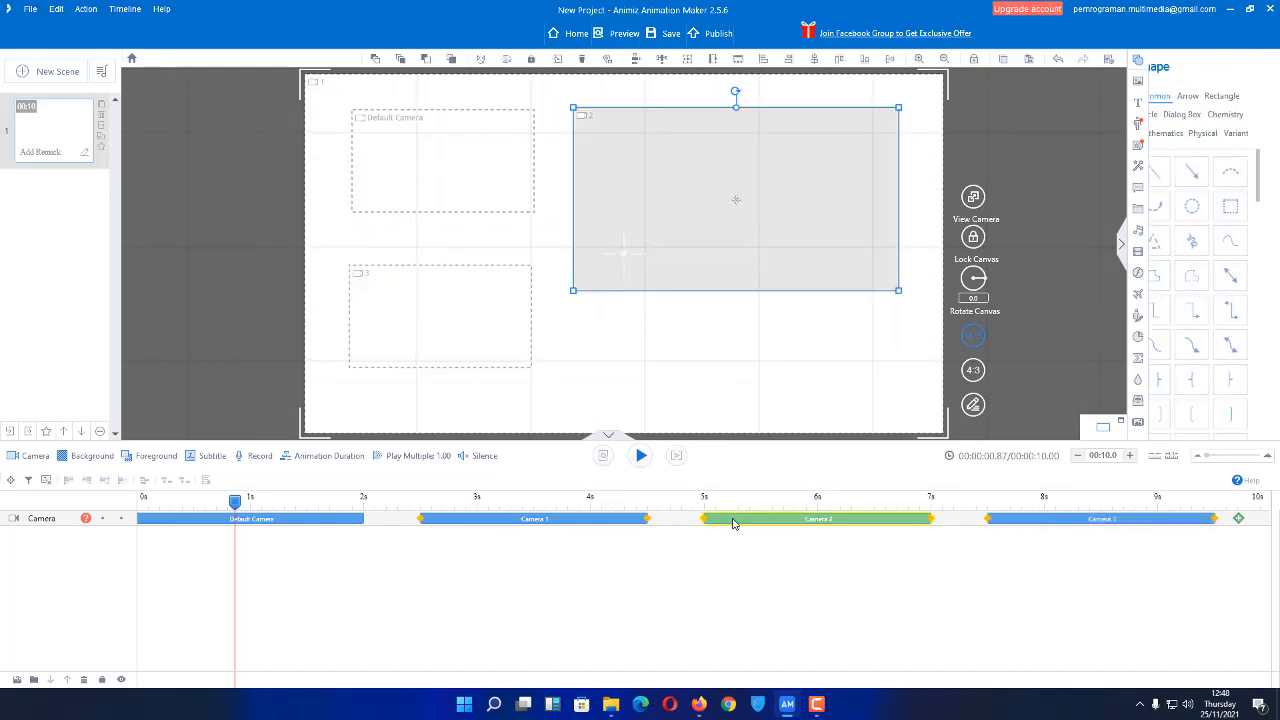
click(1069, 519)
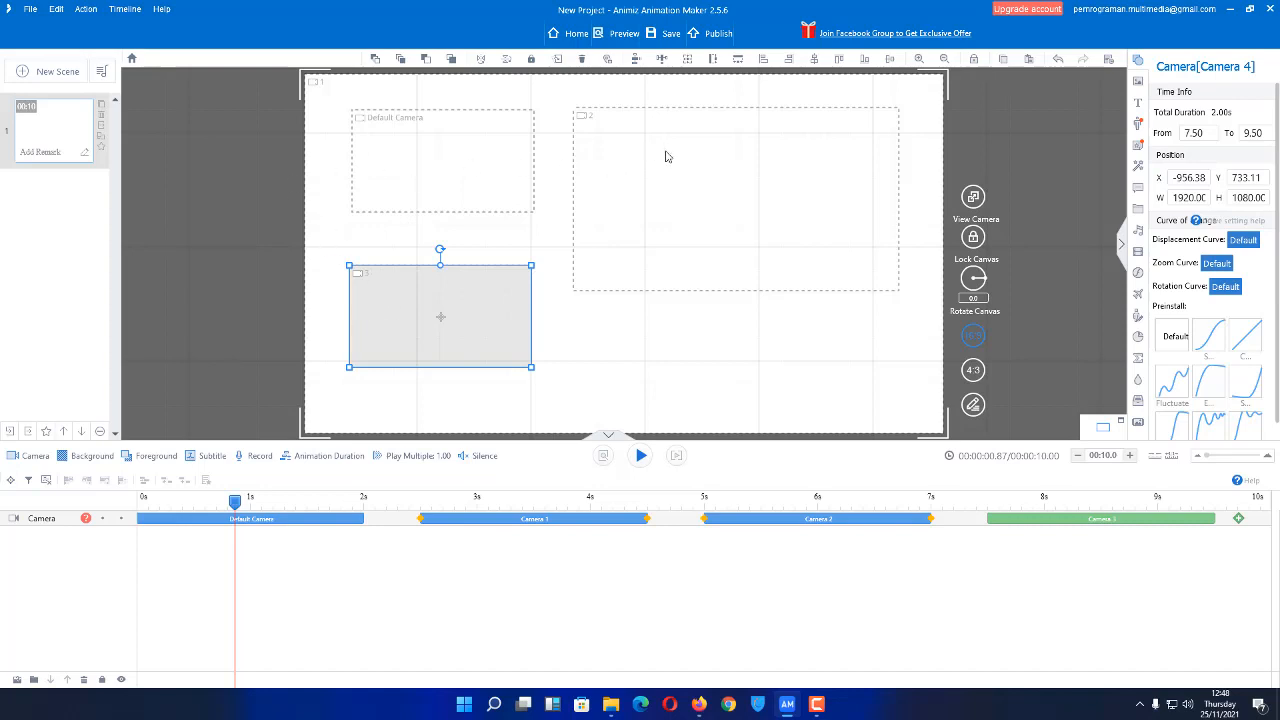
click(706, 155)
click(680, 251)
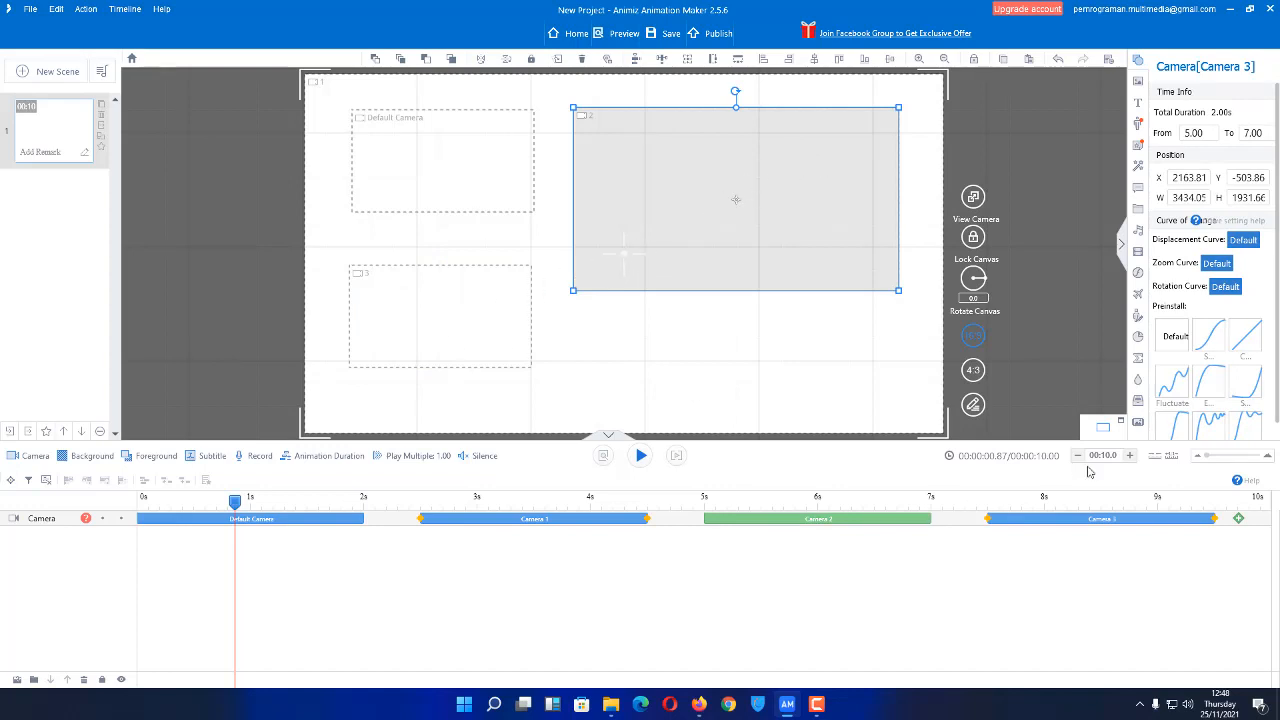
click(1110, 520)
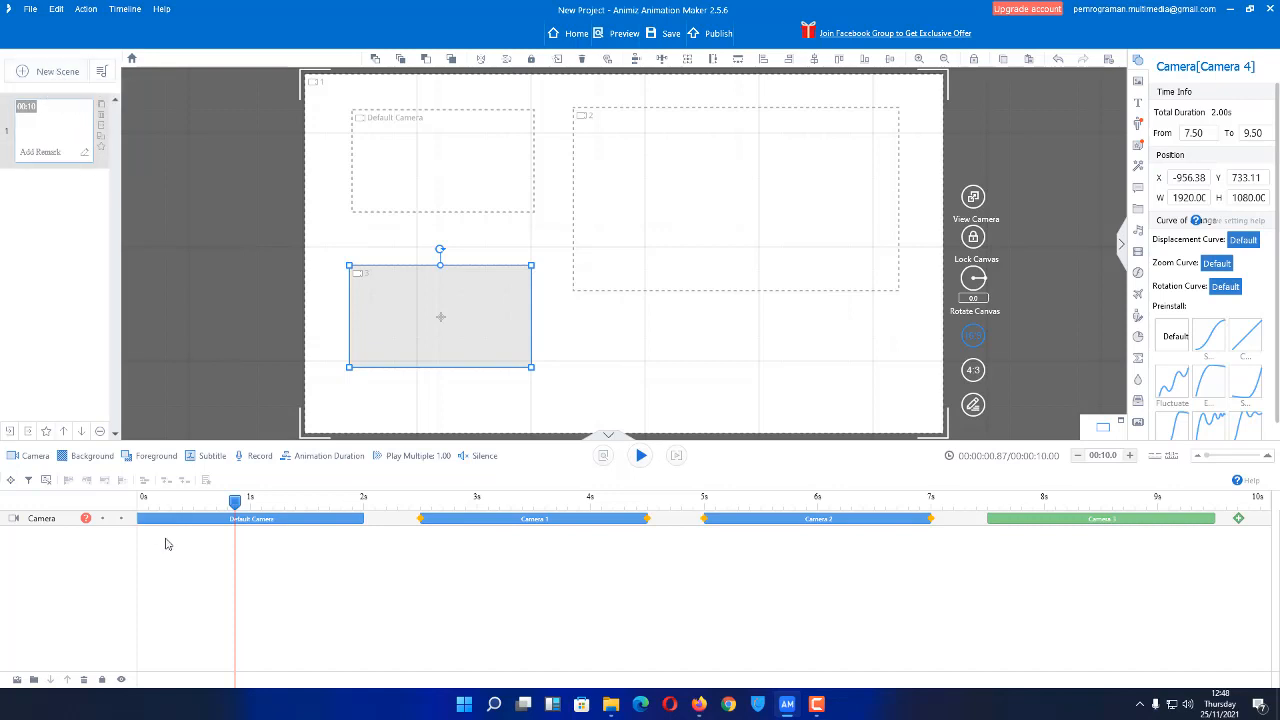
drag(235, 502, 73, 506)
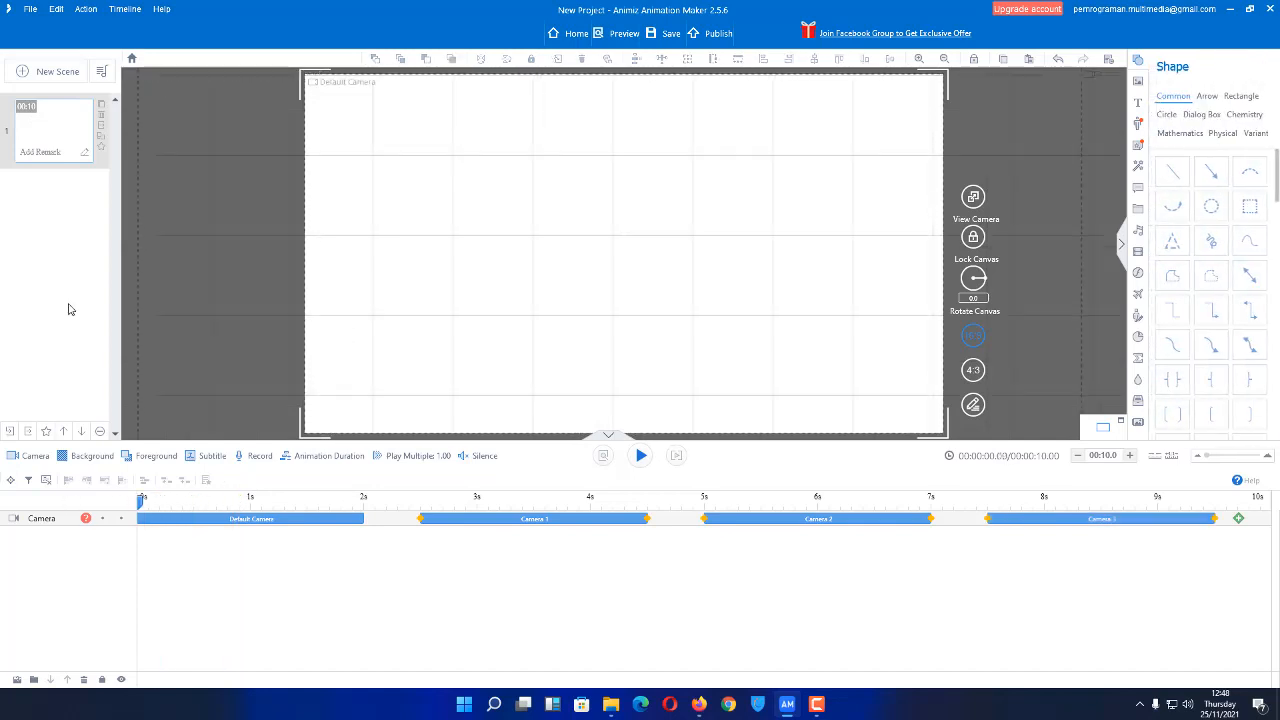
Try adding the business-management scene from the Animated Scene templates, and undo it.
click(44, 78)
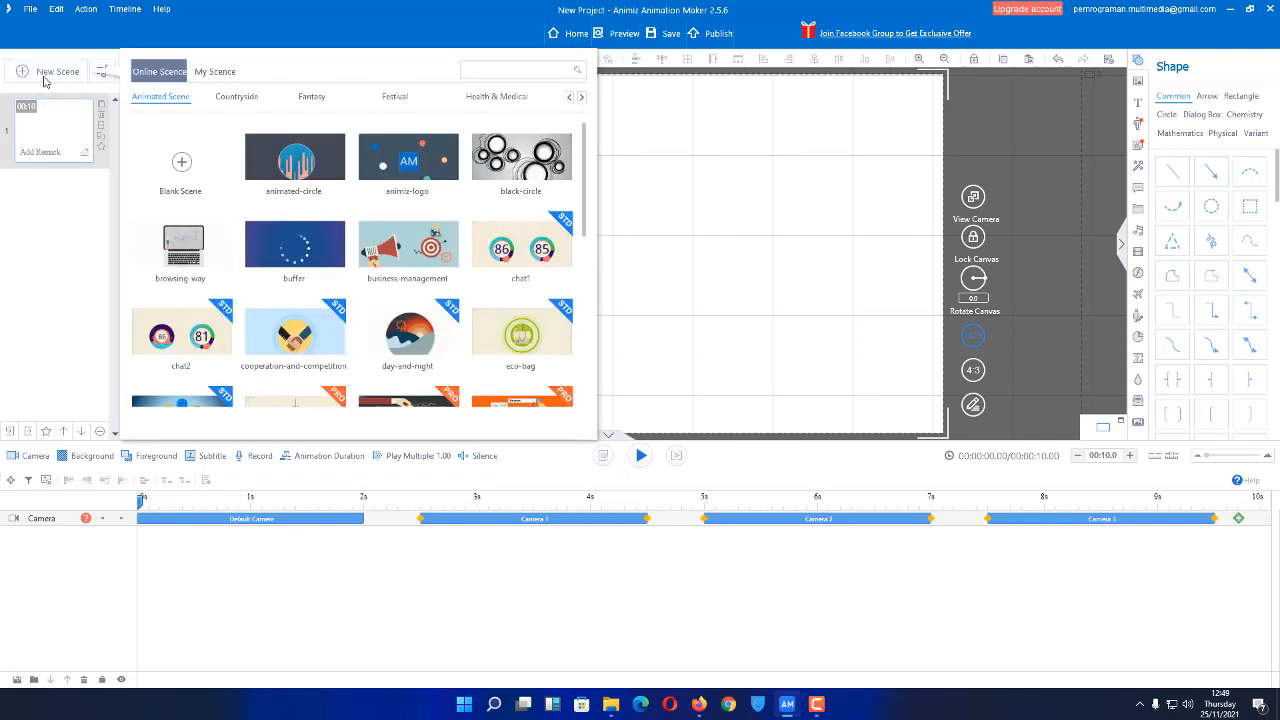
scroll(476, 238, down, 2)
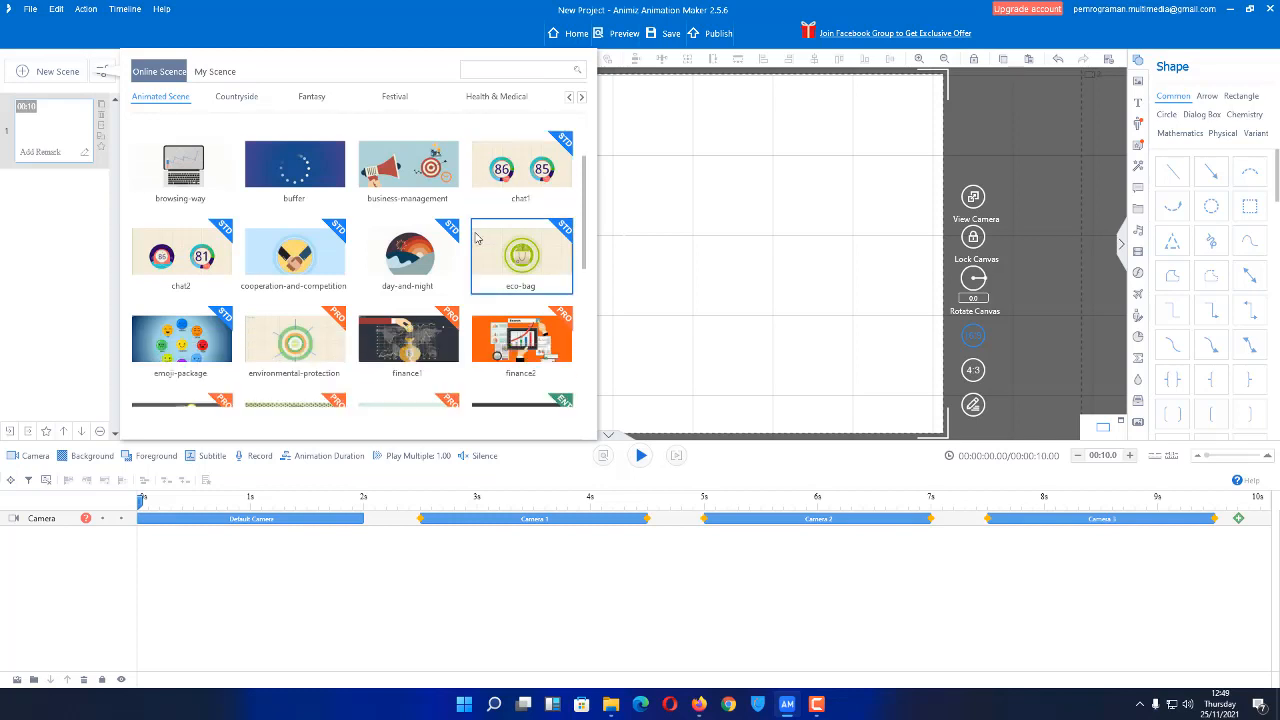
scroll(478, 230, up, 2)
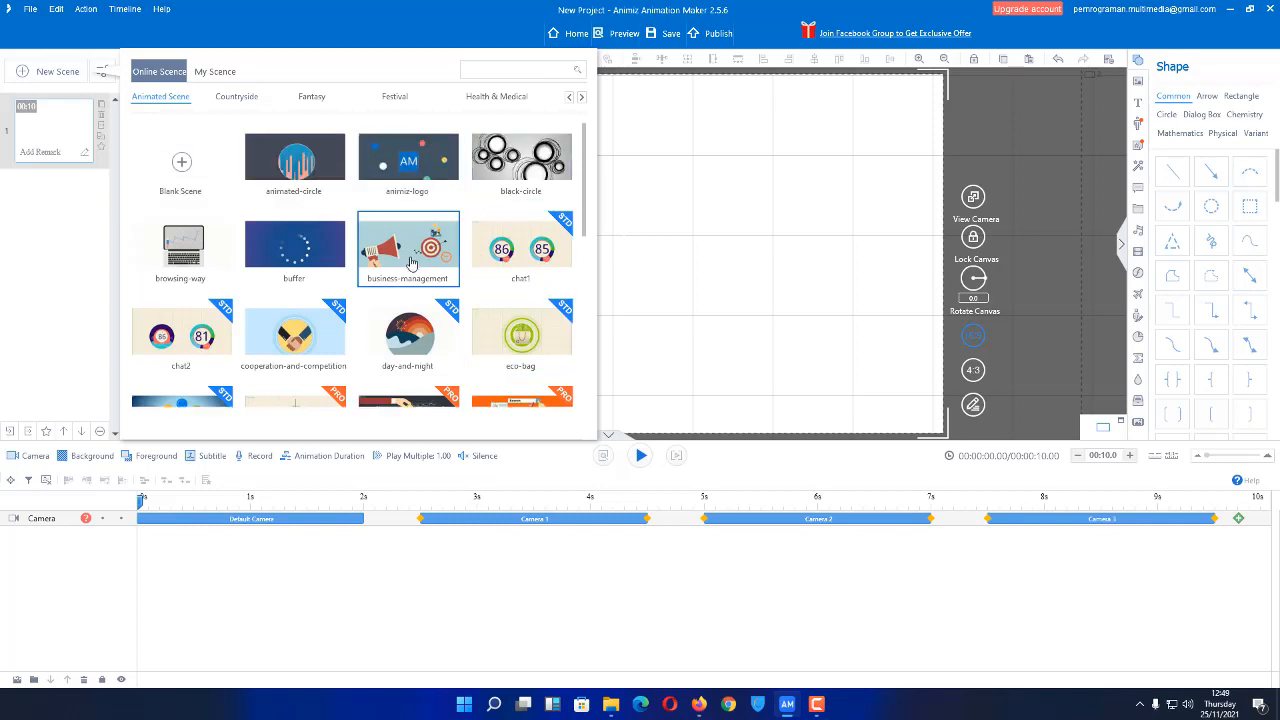
click(432, 246)
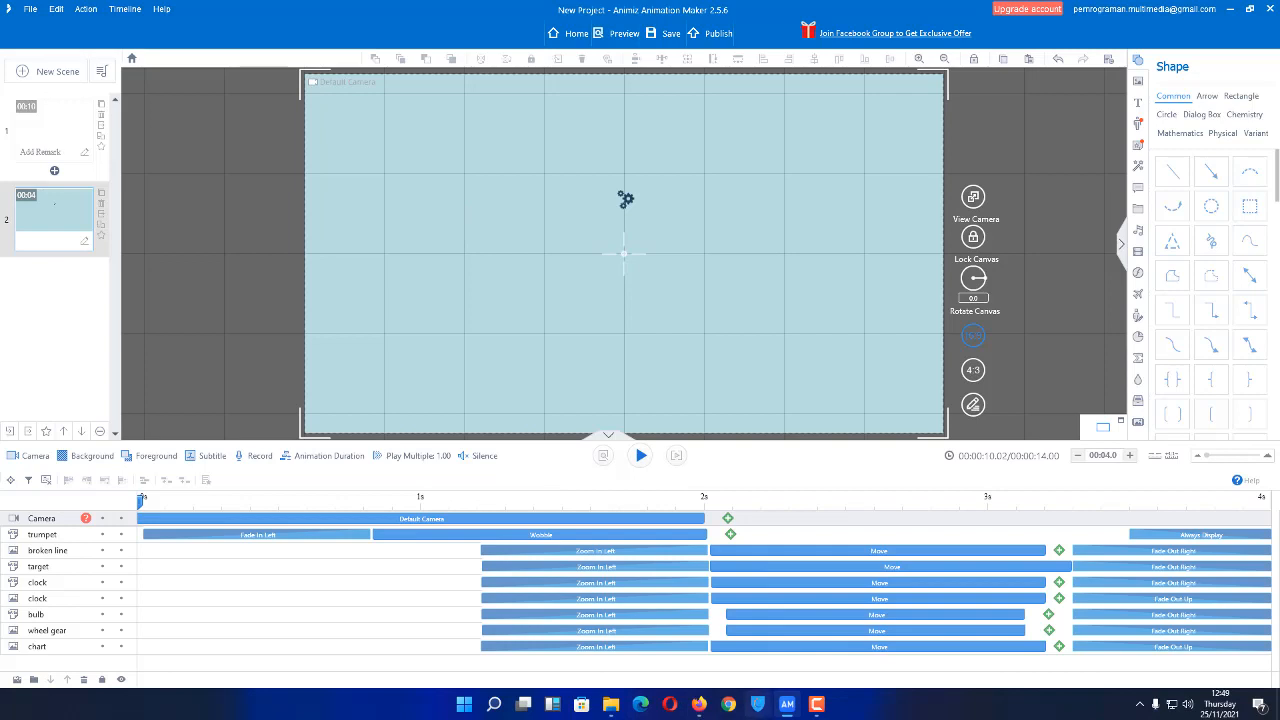
key(ctrl+z)
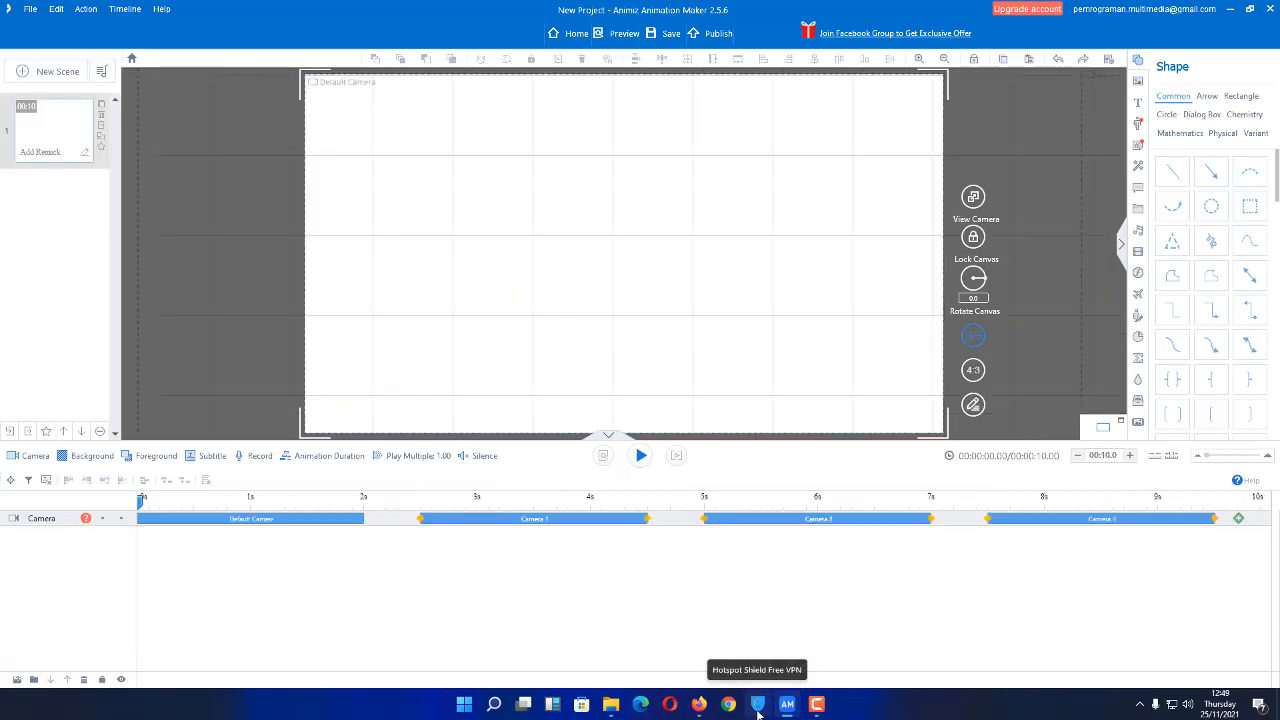
Try adding the black-circle animated scene, look through its timeline tracks, and remove the scene again.
click(54, 78)
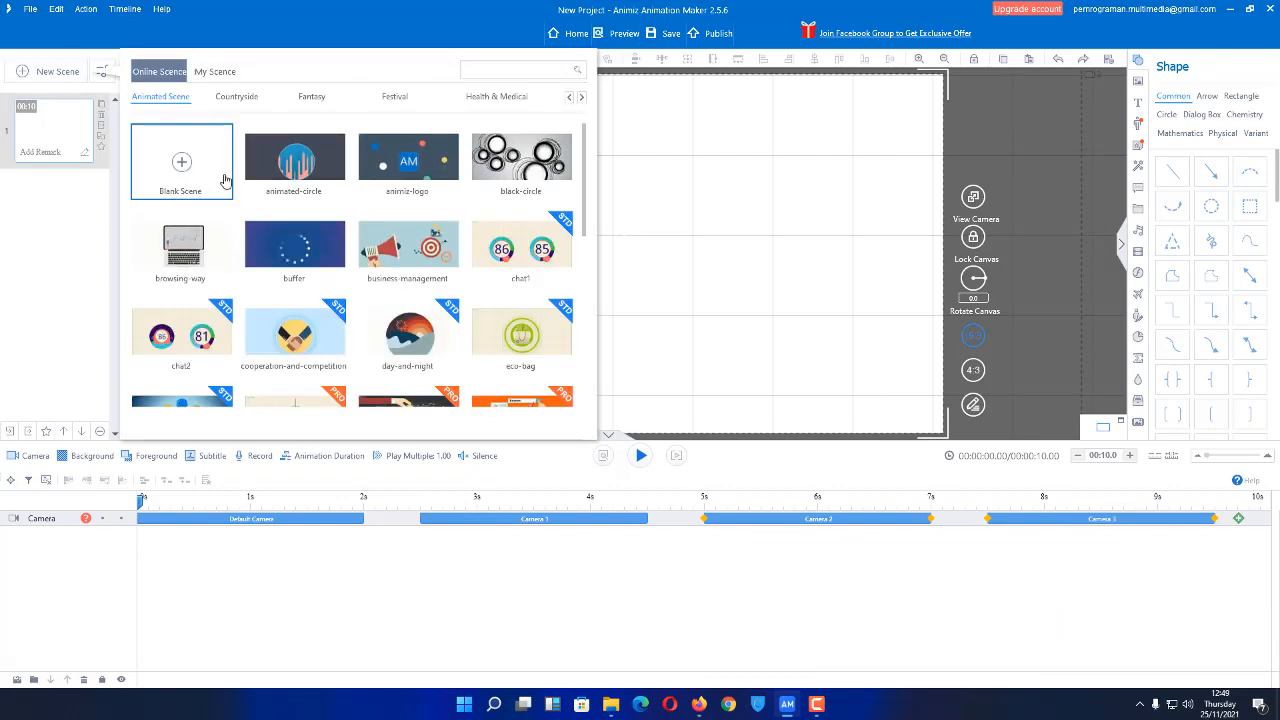
click(521, 173)
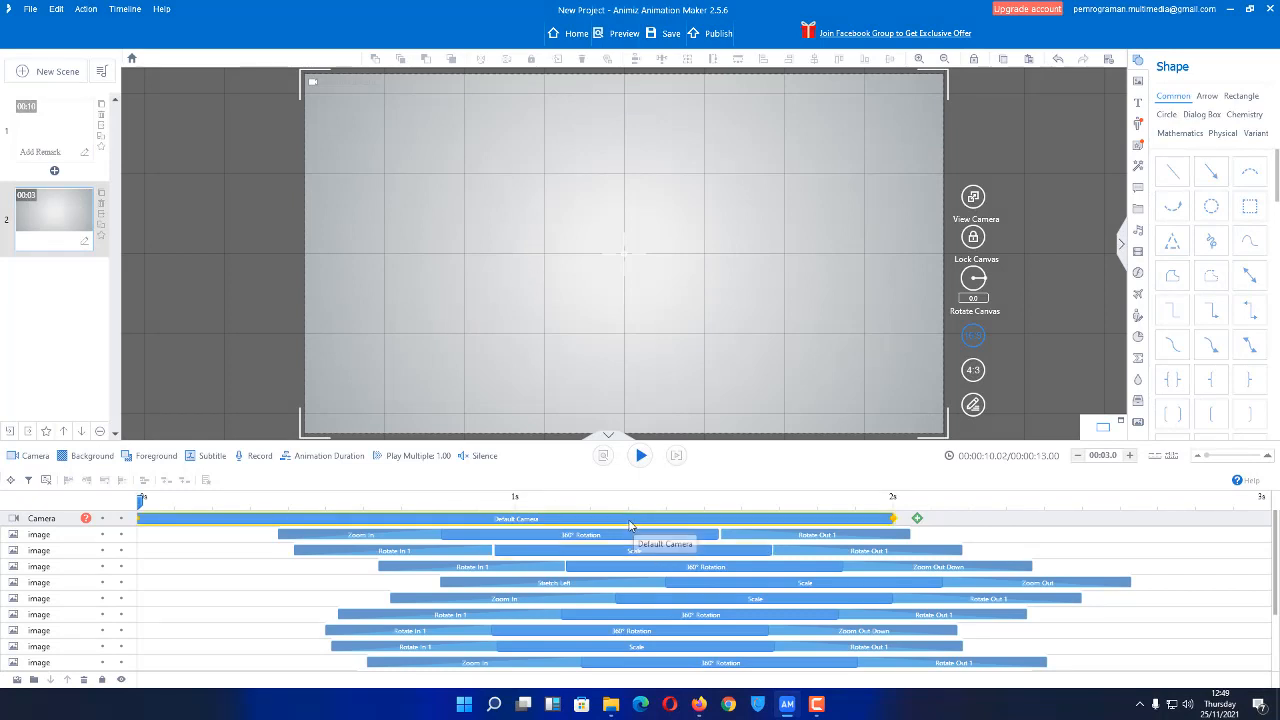
scroll(640, 573, down, 3)
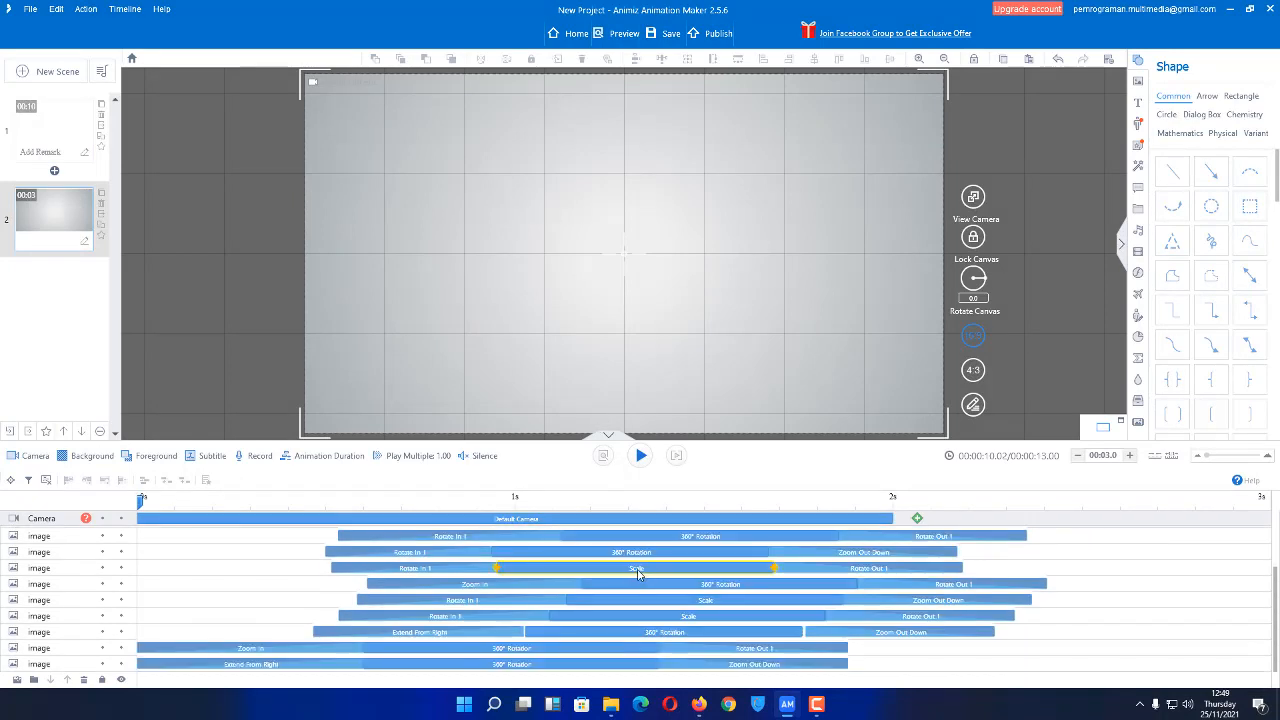
scroll(640, 573, up, 3)
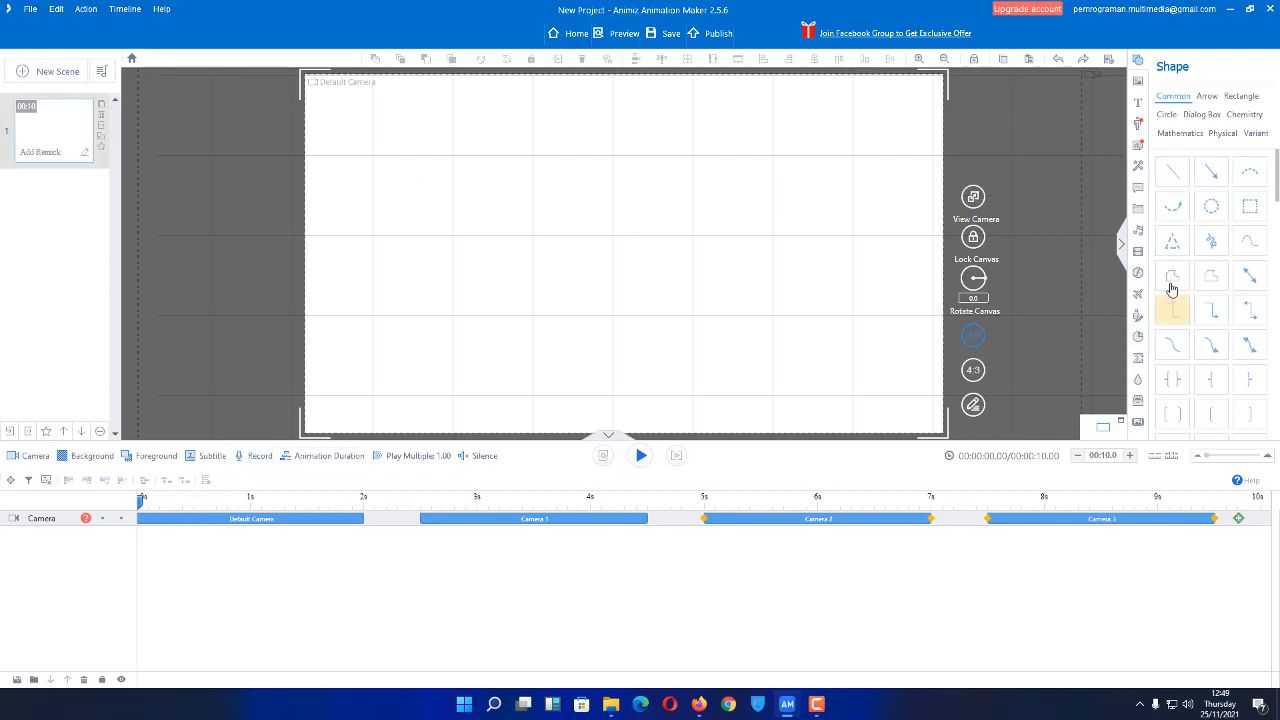
Try adding the building scene from the Countryside templates, and undo the addition.
click(45, 74)
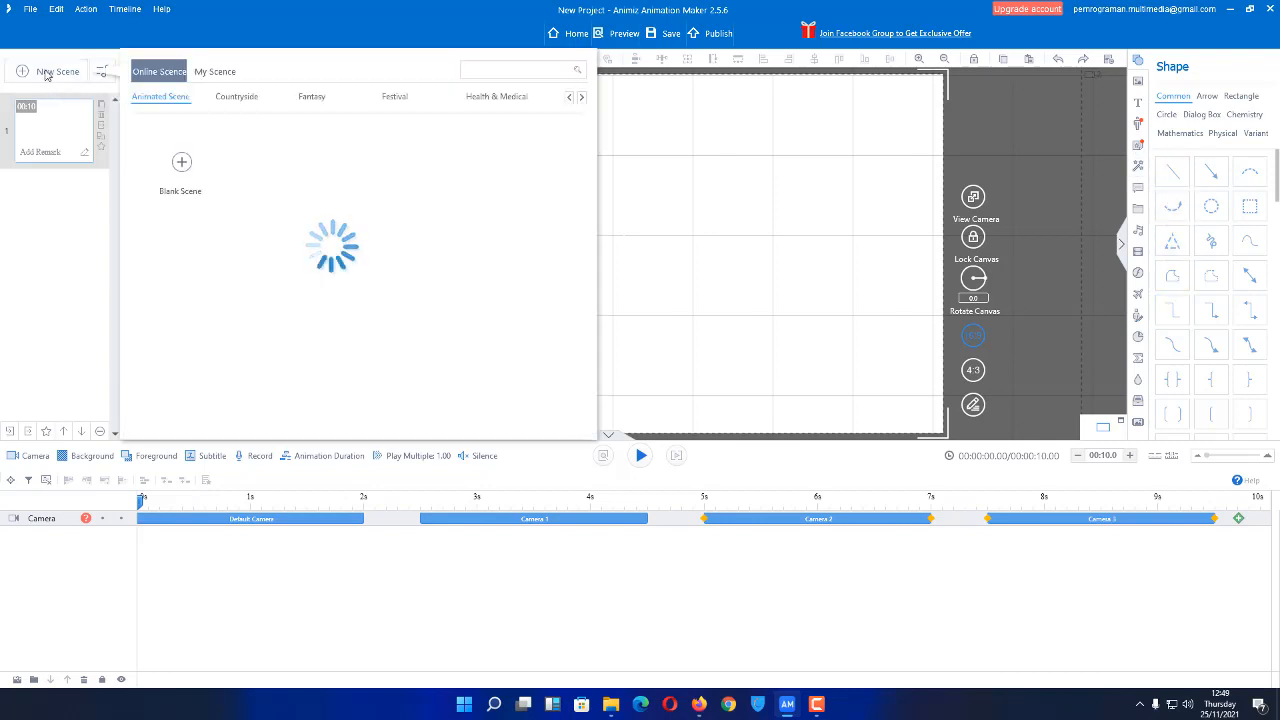
click(235, 99)
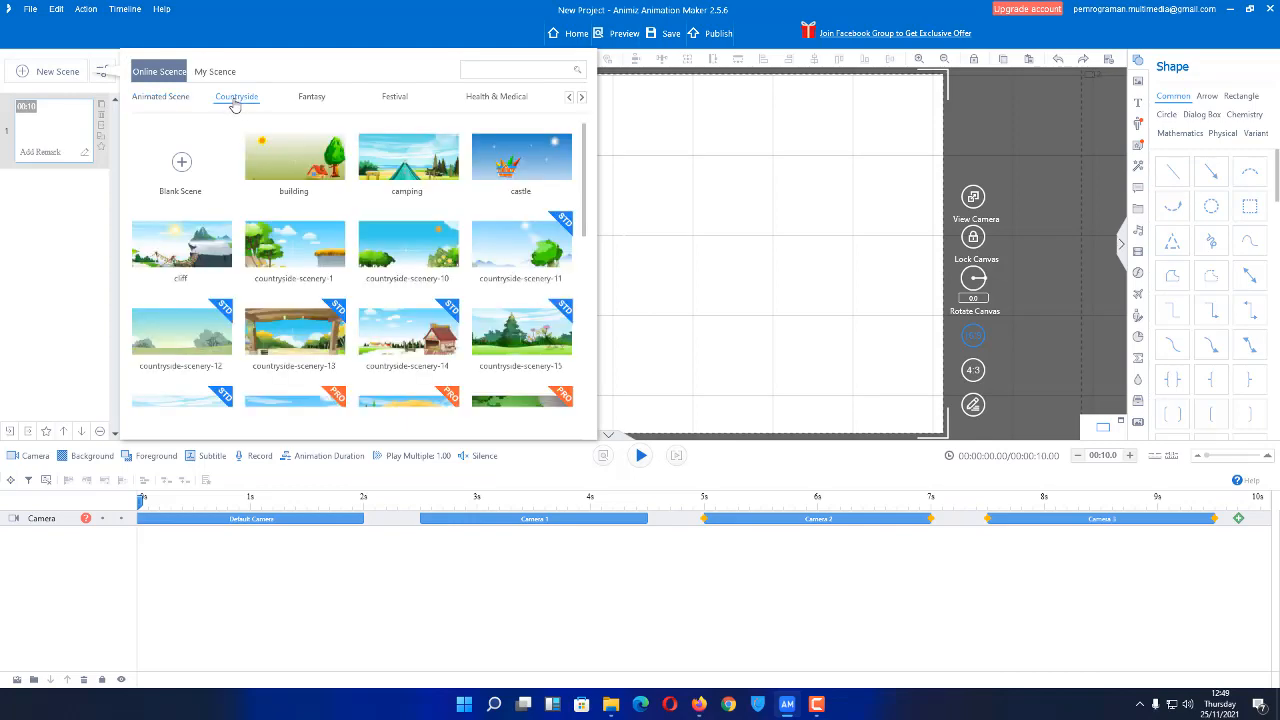
click(303, 167)
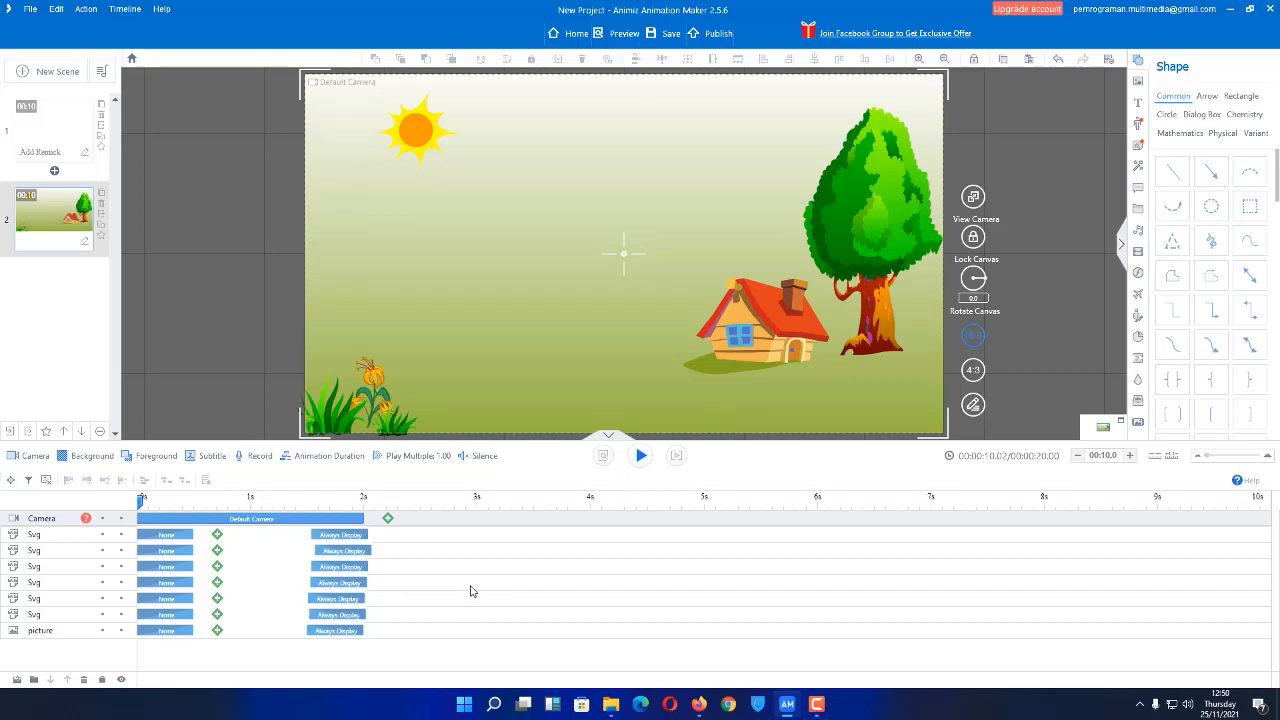
key(ctrl+z)
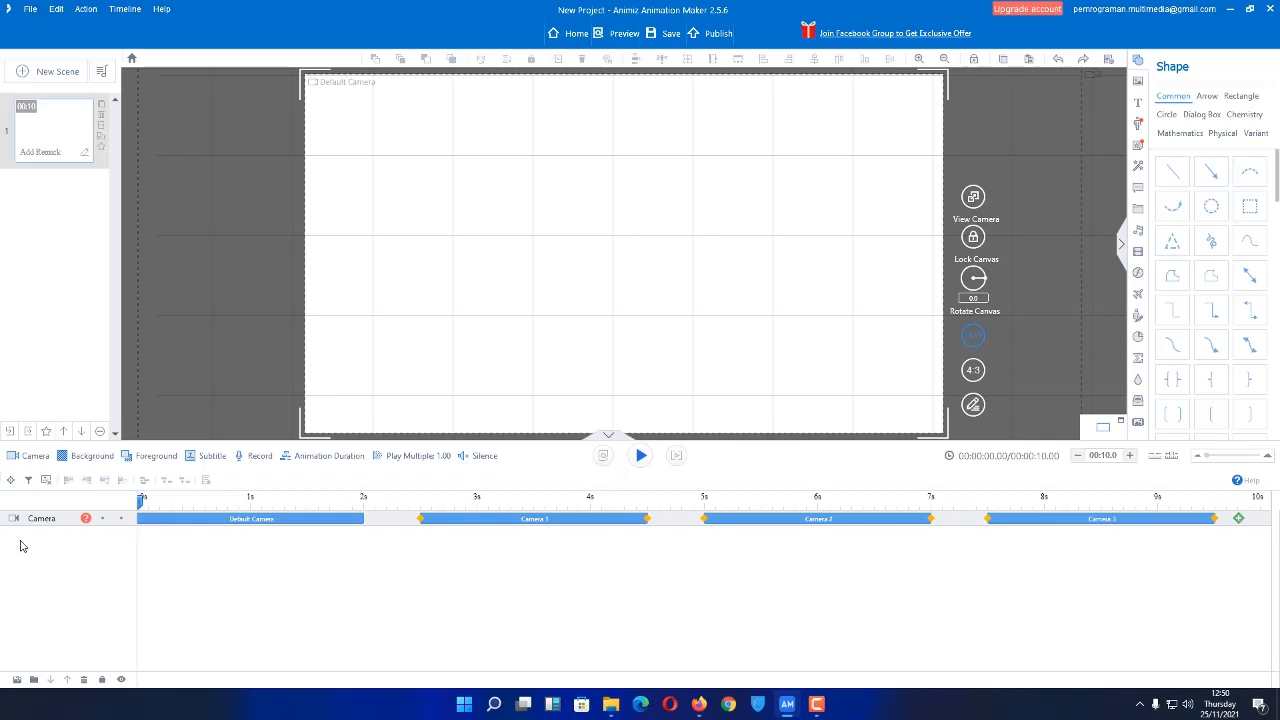
Hide the camera track and show it again, and lock the track.
click(120, 518)
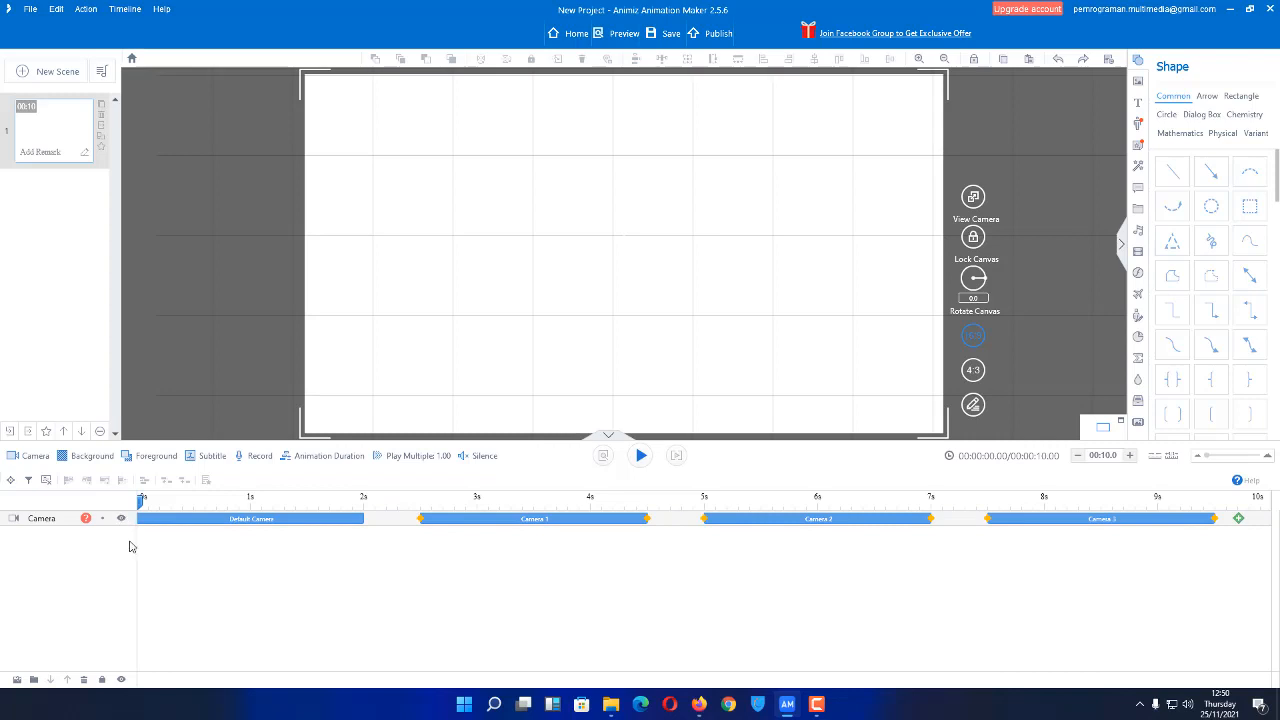
click(120, 518)
Add the building scene from the Countryside templates as scene 2.
click(50, 76)
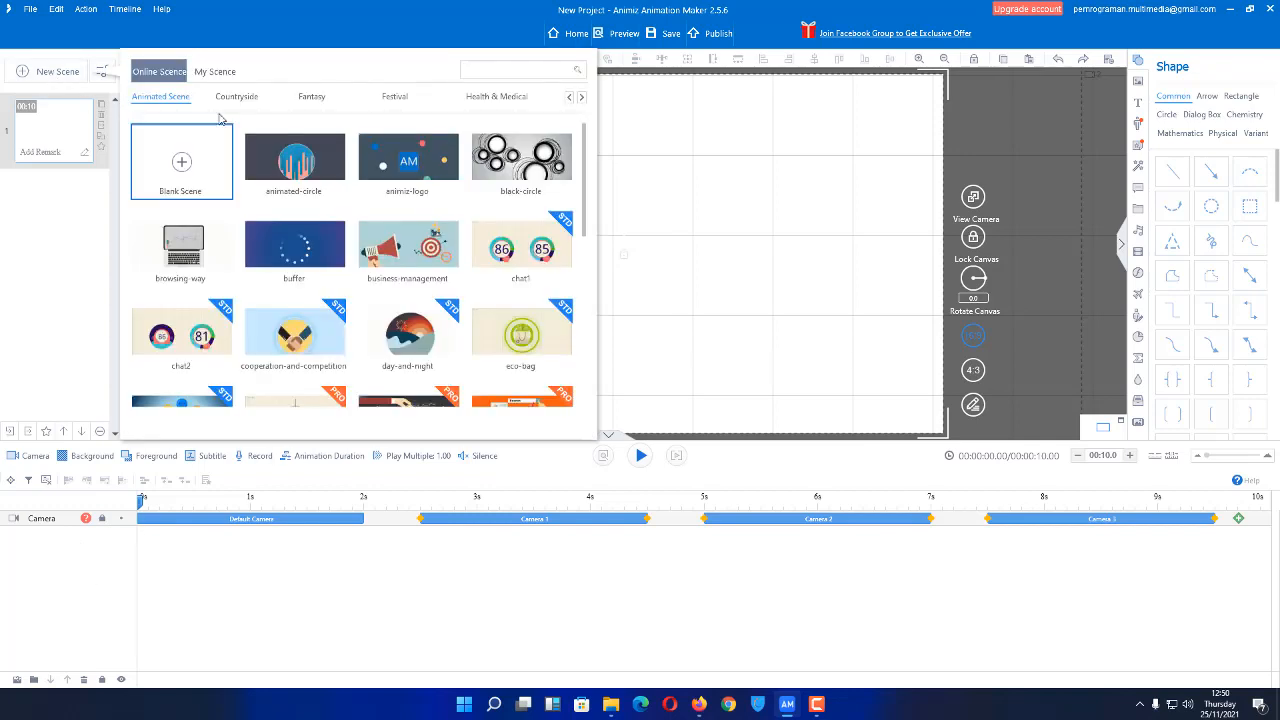
click(239, 104)
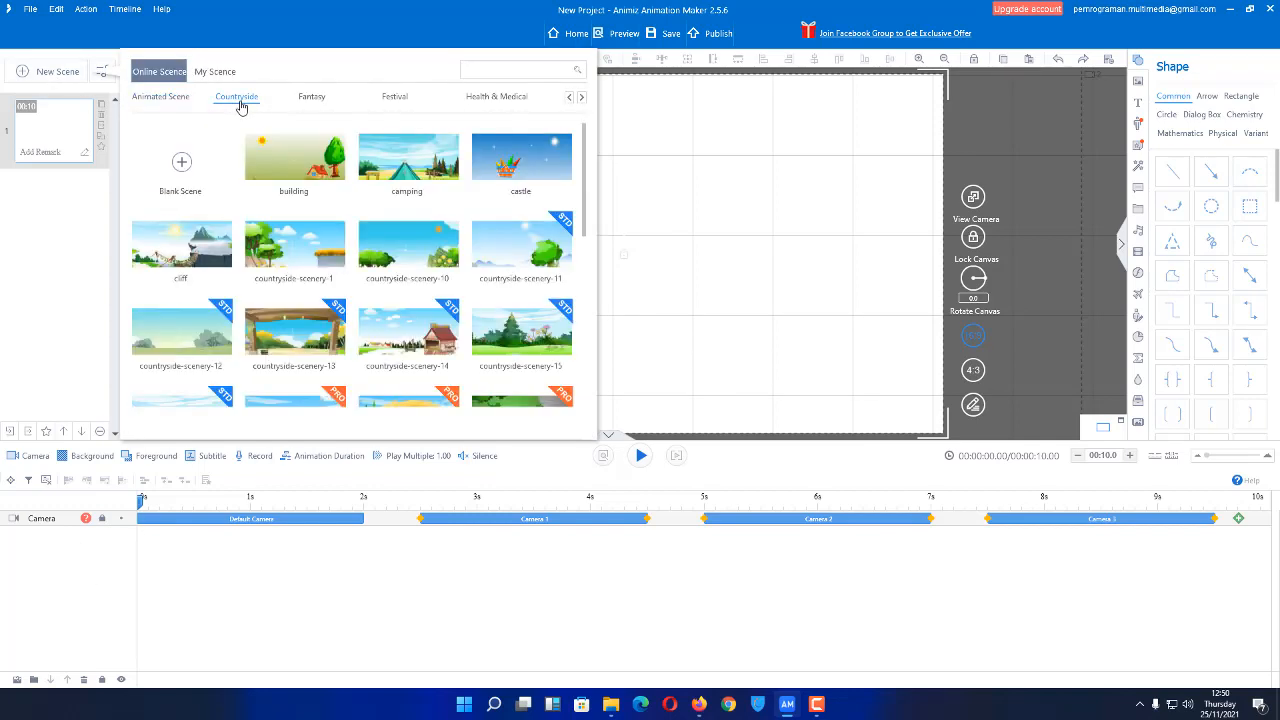
click(297, 172)
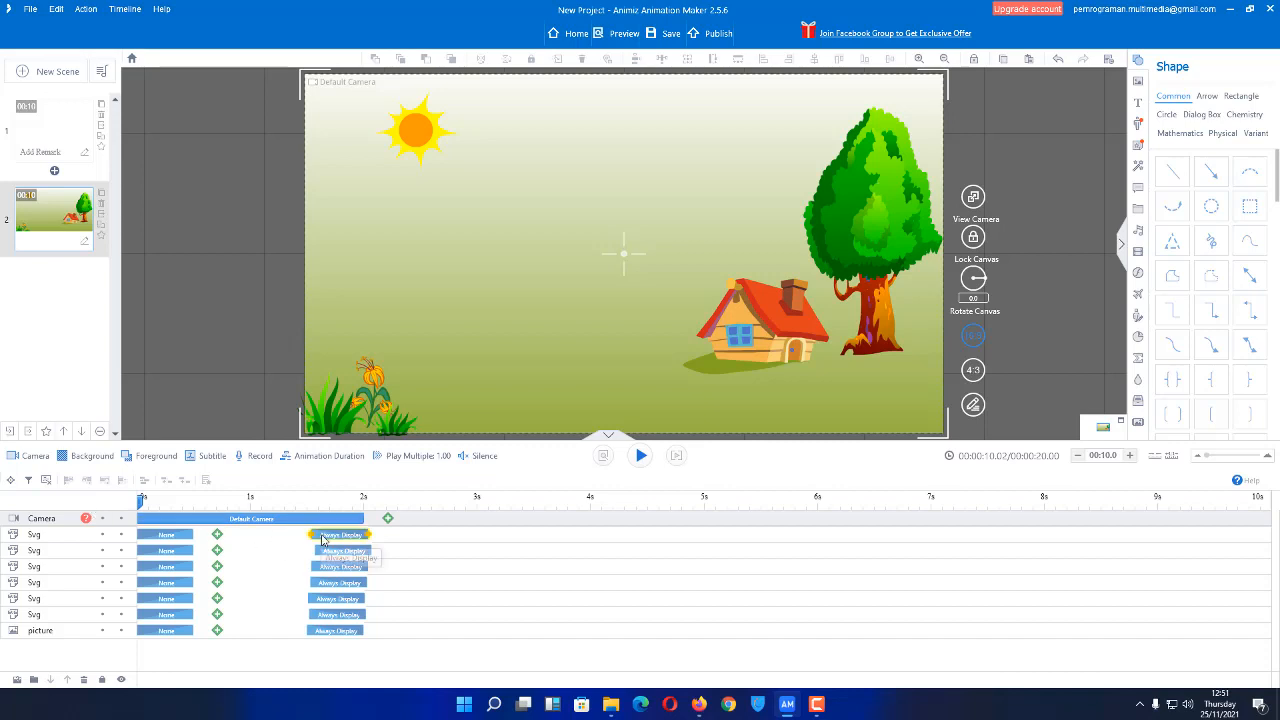
Switch between scene 1 and scene 2 to compare their canvases and timelines, ending on scene 2.
click(50, 145)
click(48, 222)
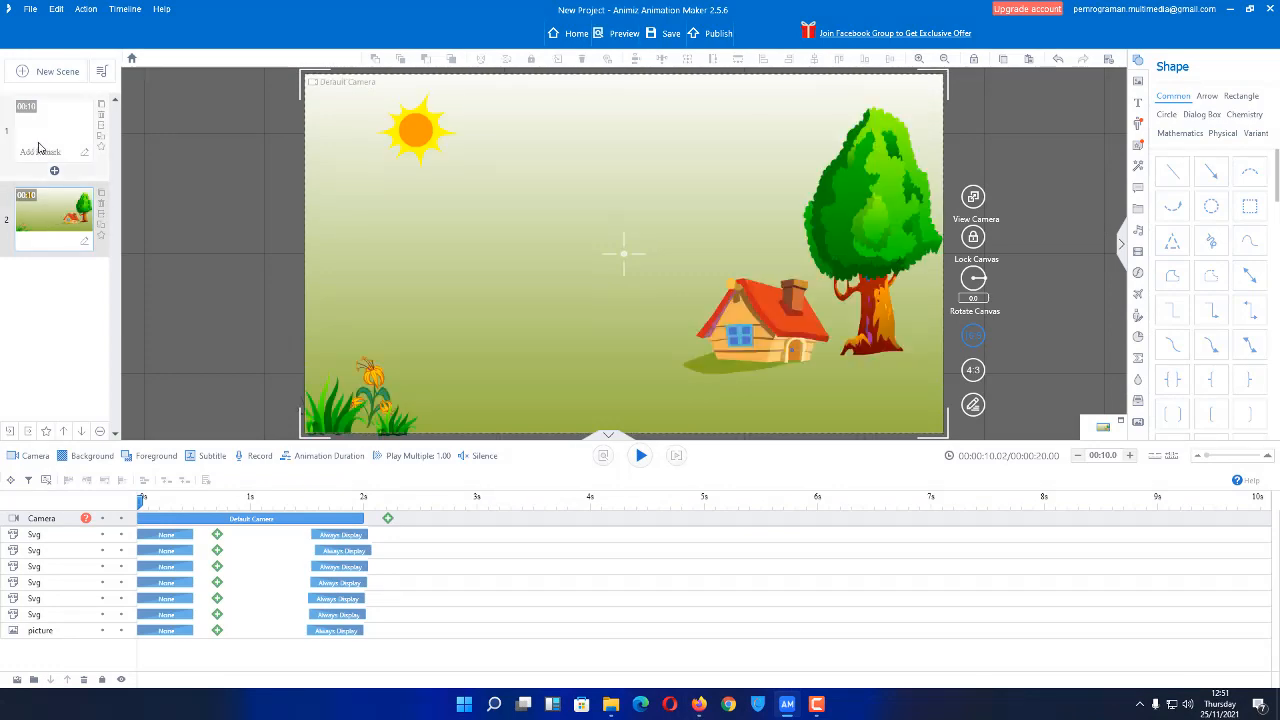
click(45, 131)
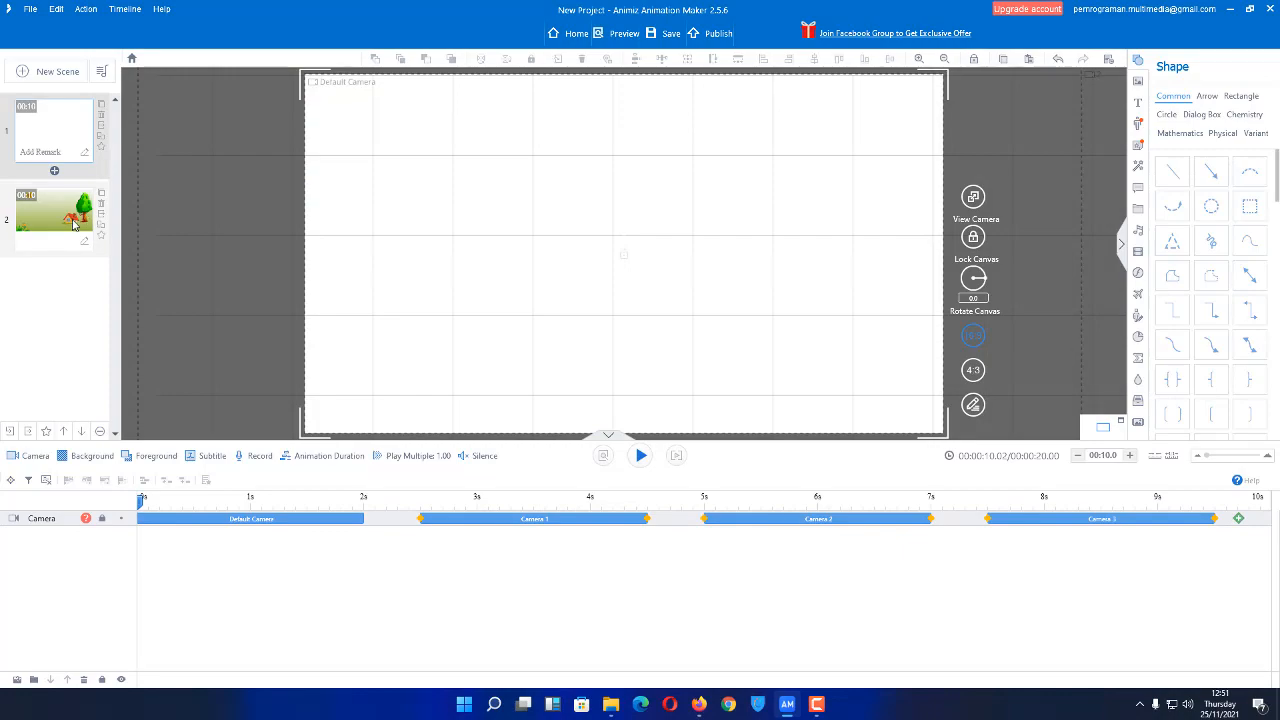
click(60, 219)
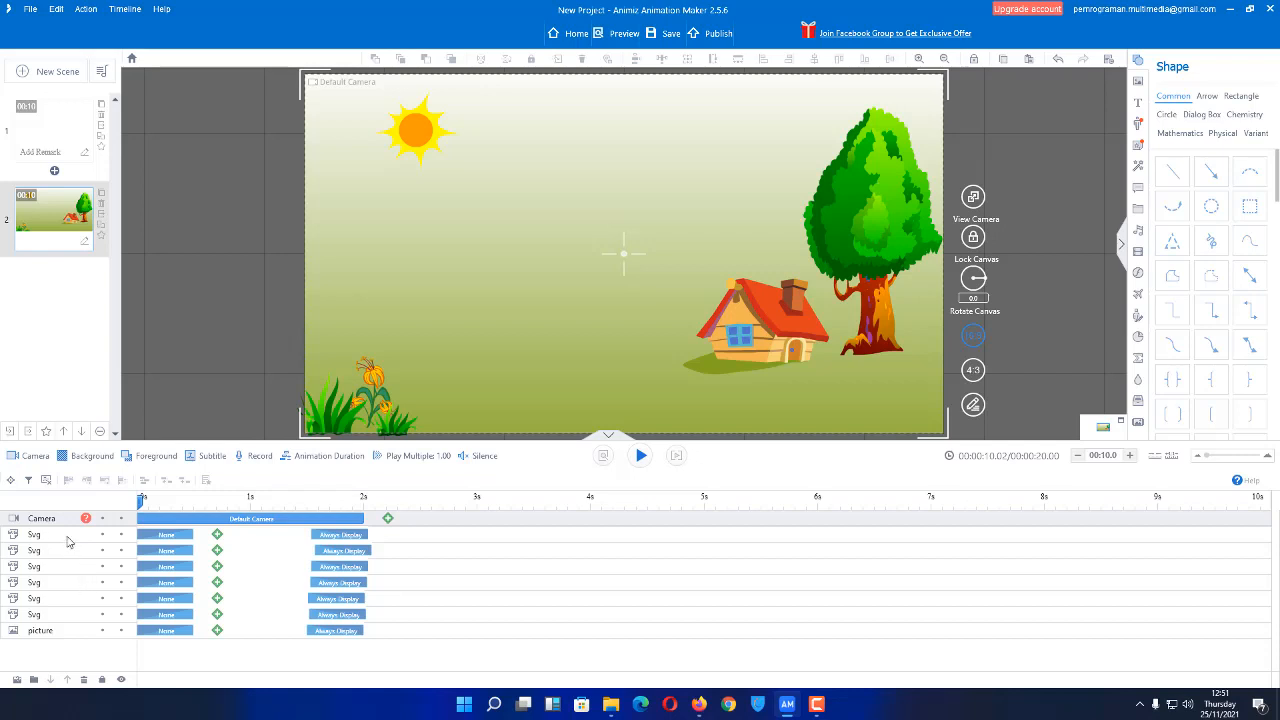
Copy all object tracks of scene 2, from the first Svg to the picture, and paste them into scene 1.
click(68, 541)
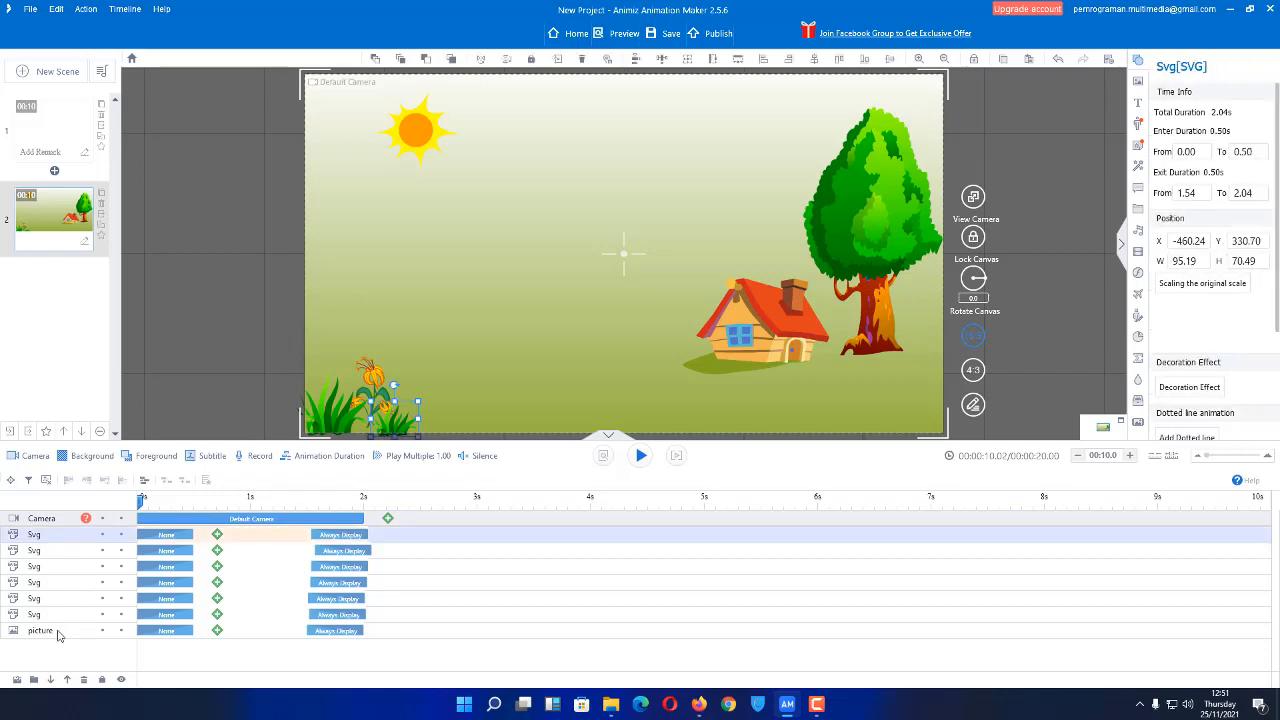
shift+click(58, 635)
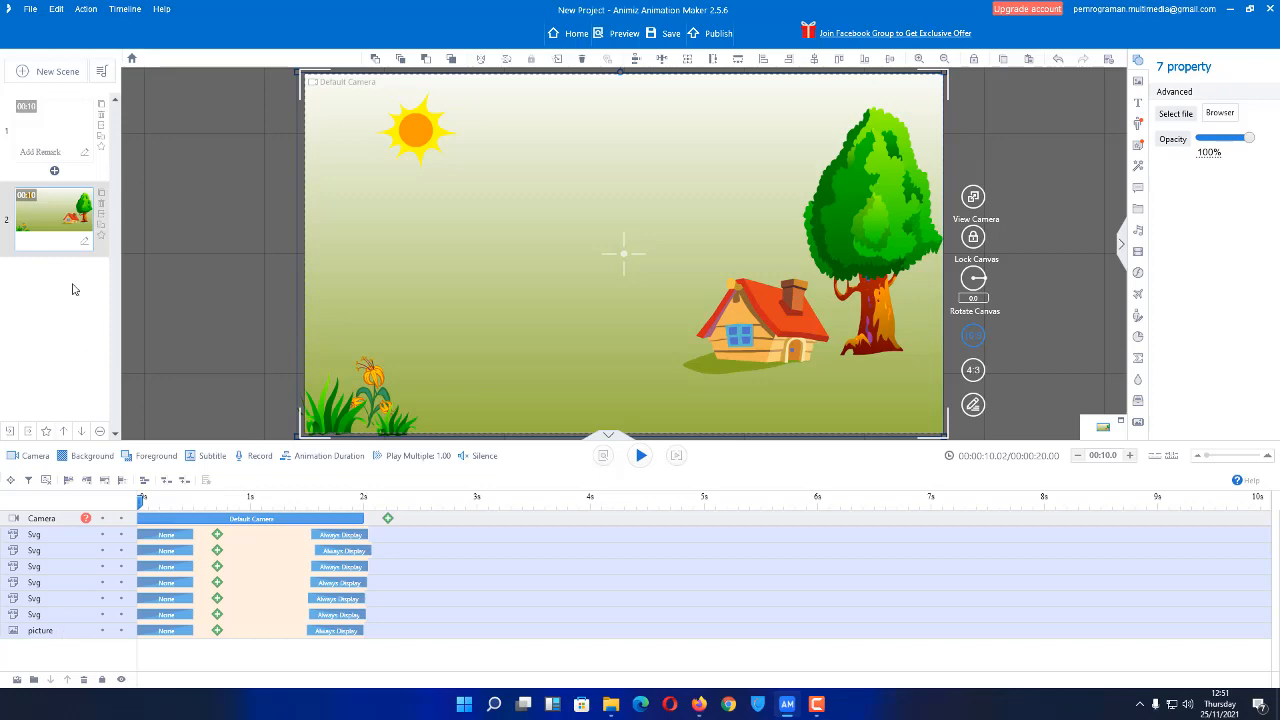
click(68, 130)
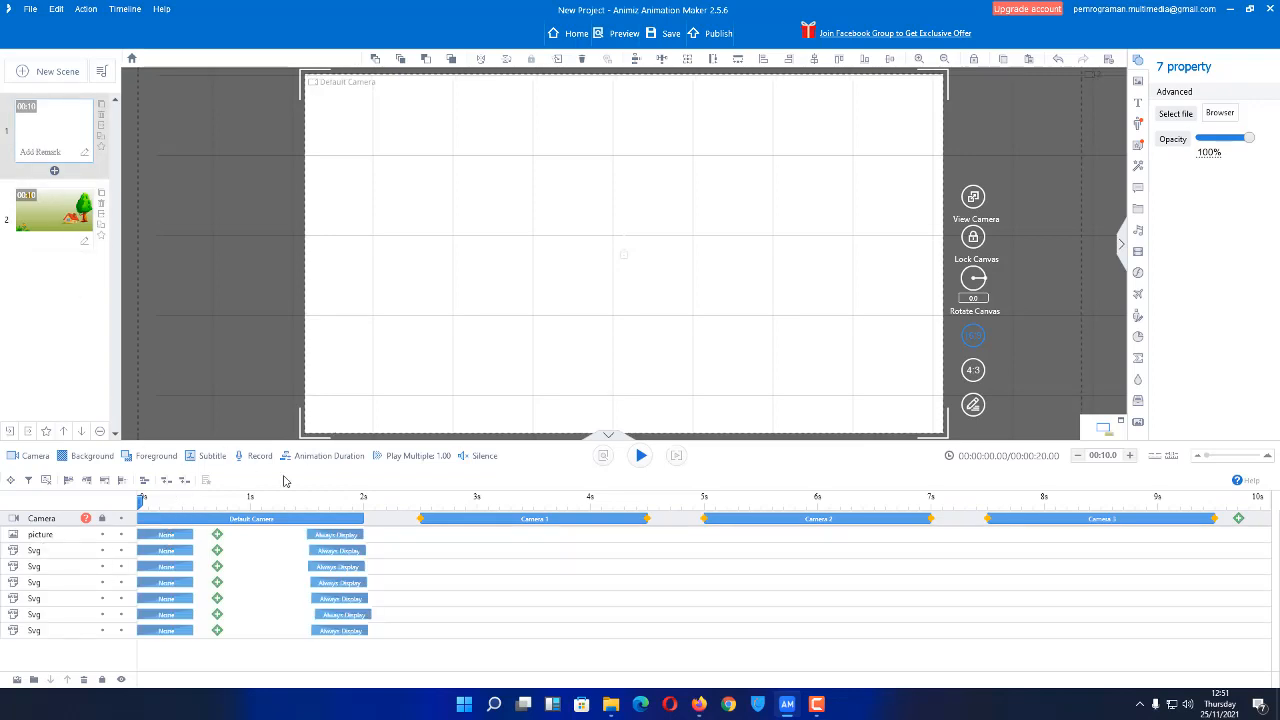
Move the playhead to about 0.80 s on scene 1's timeline.
click(223, 502)
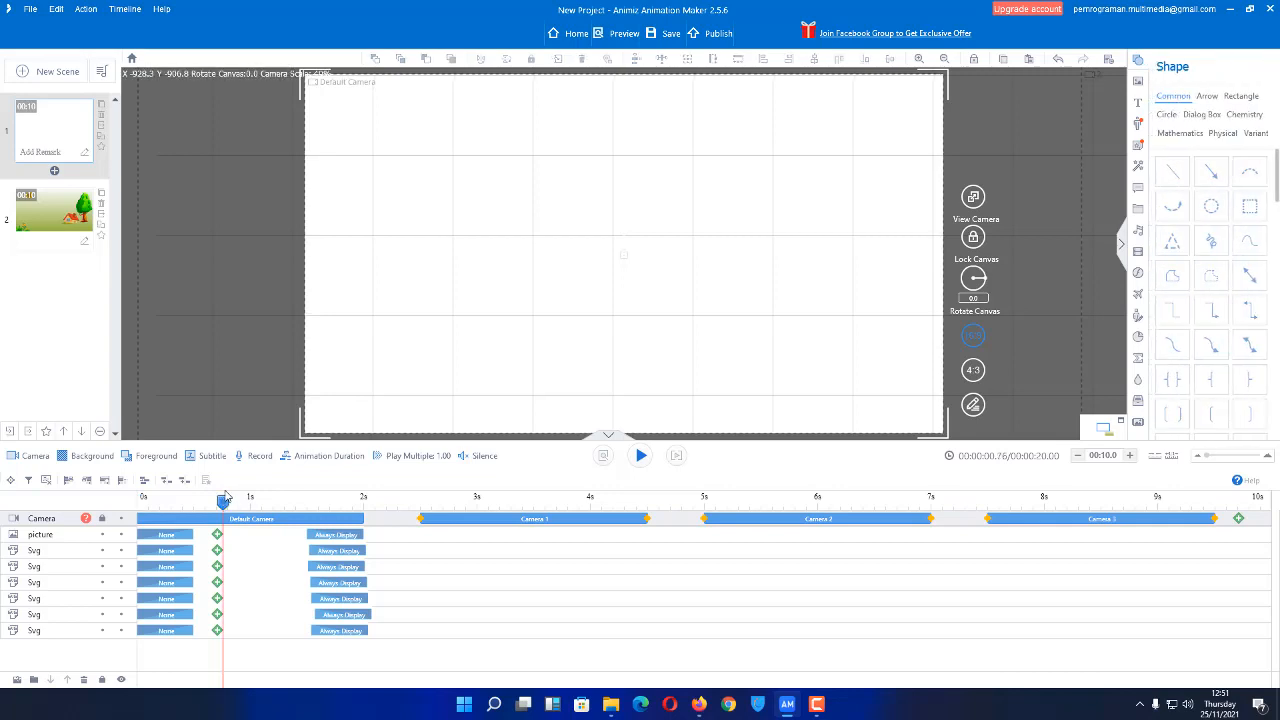
click(164, 502)
drag(162, 503, 228, 500)
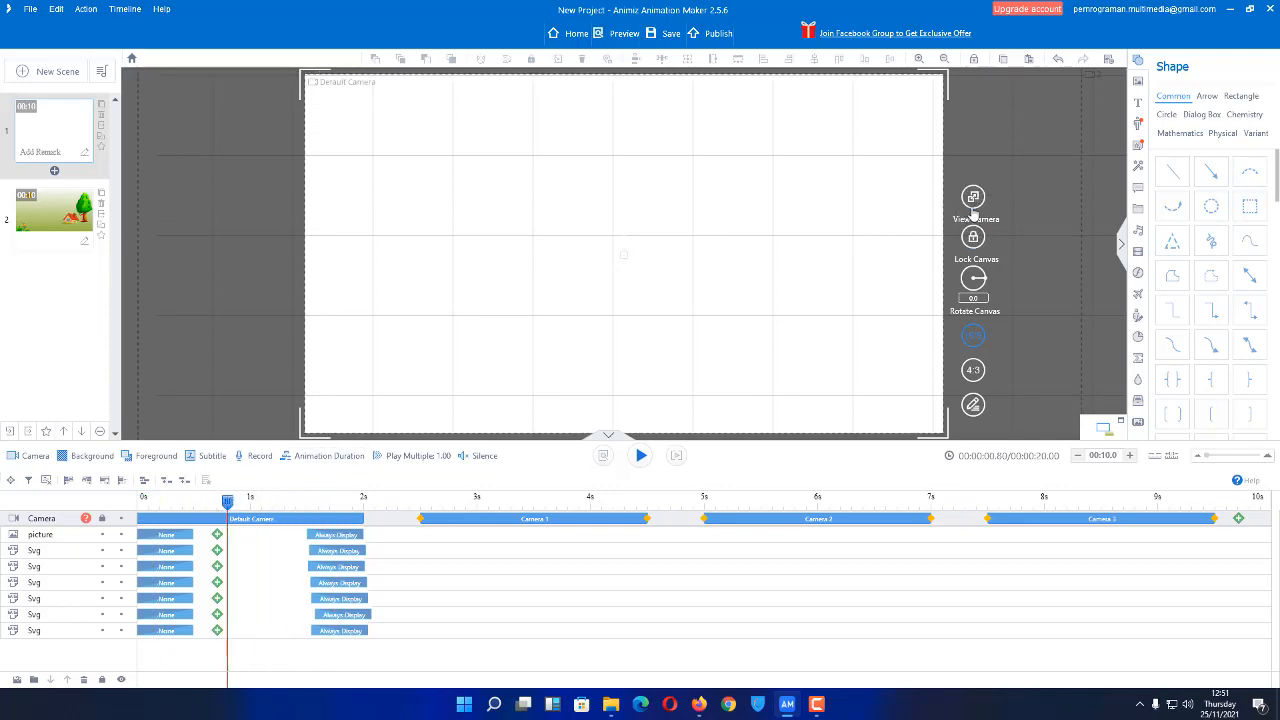
Select the picture and all Svg objects in scene 1, enlarge them and place them over the Default Camera frame.
drag(227, 502, 264, 503)
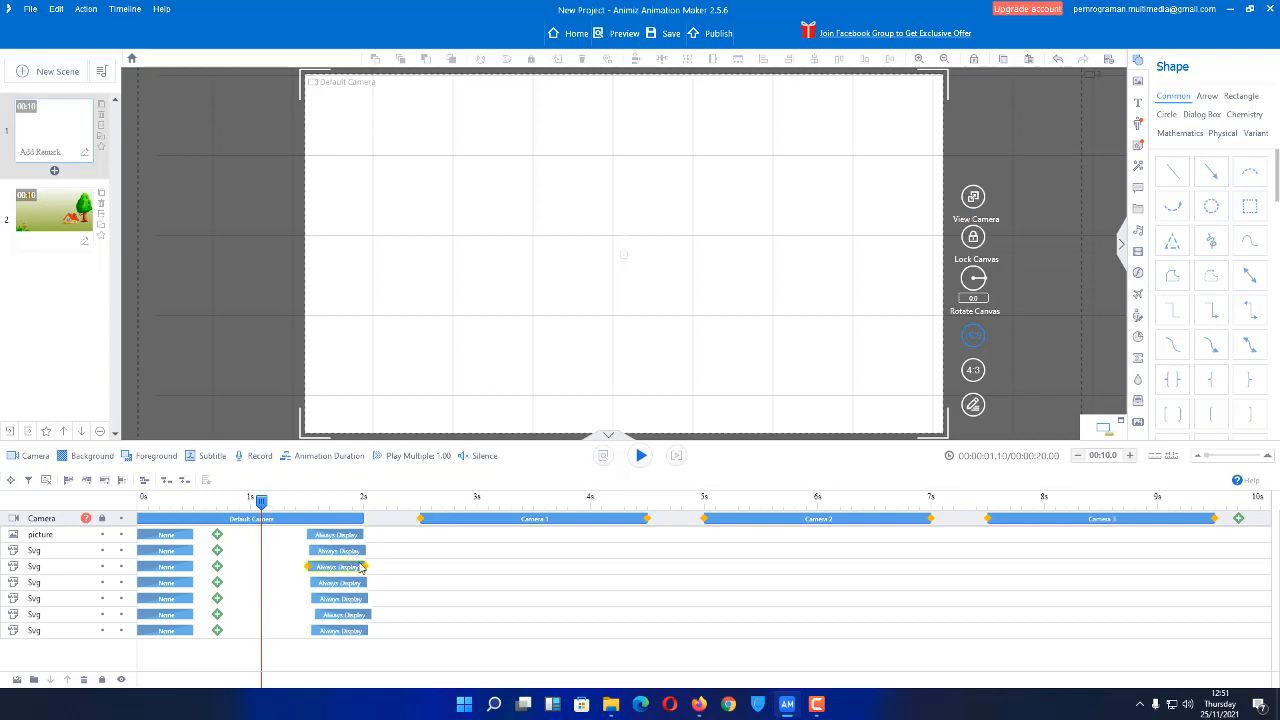
scroll(623, 274, down, 3)
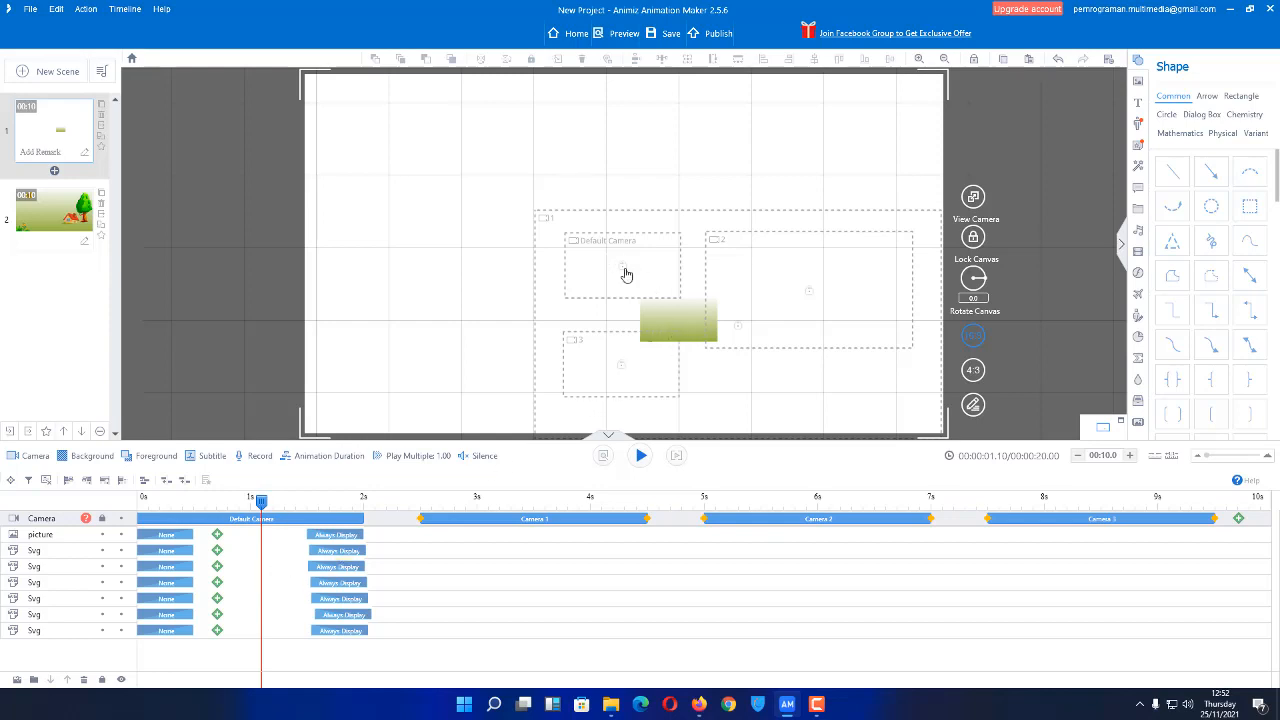
scroll(647, 287, up, 2)
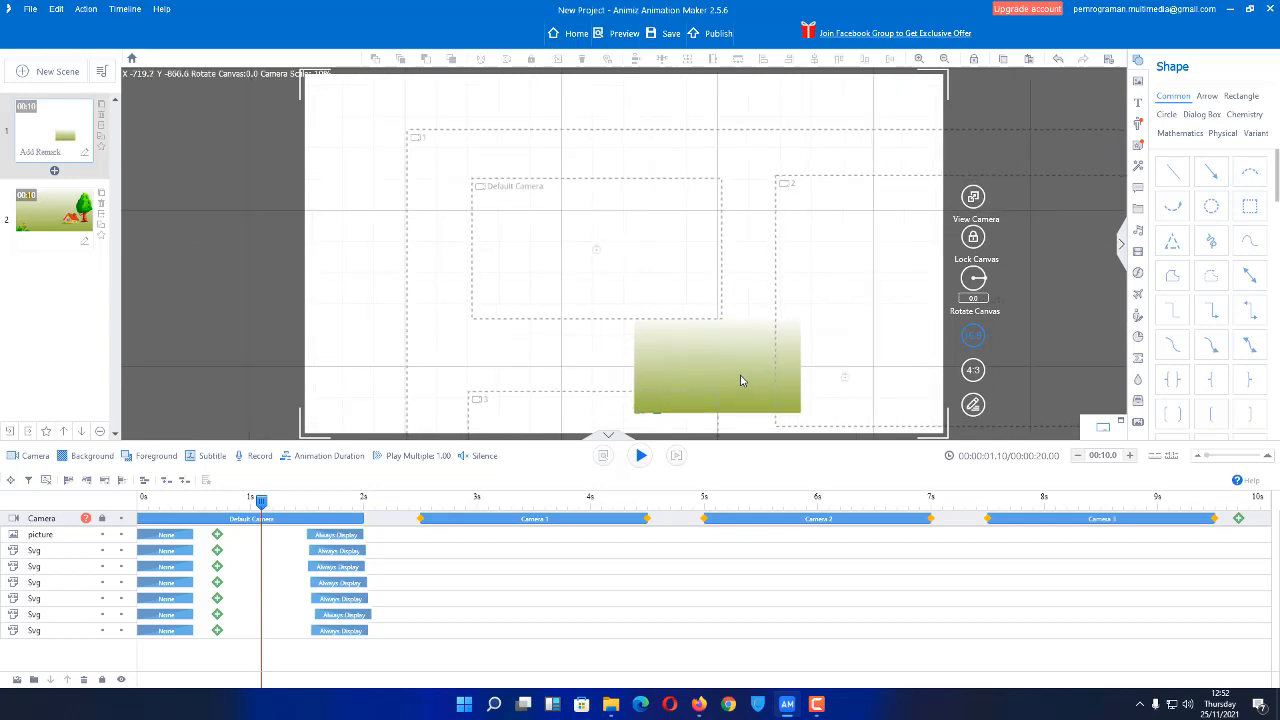
click(63, 541)
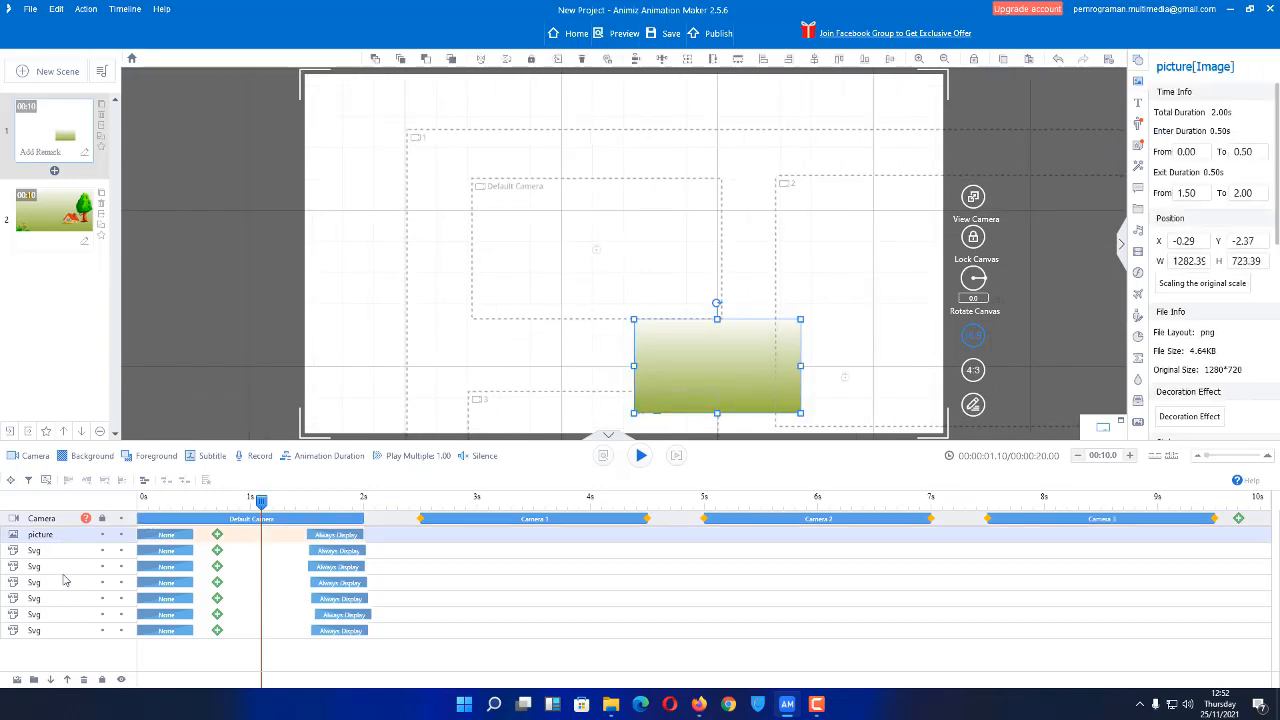
shift+click(57, 638)
drag(734, 362, 709, 318)
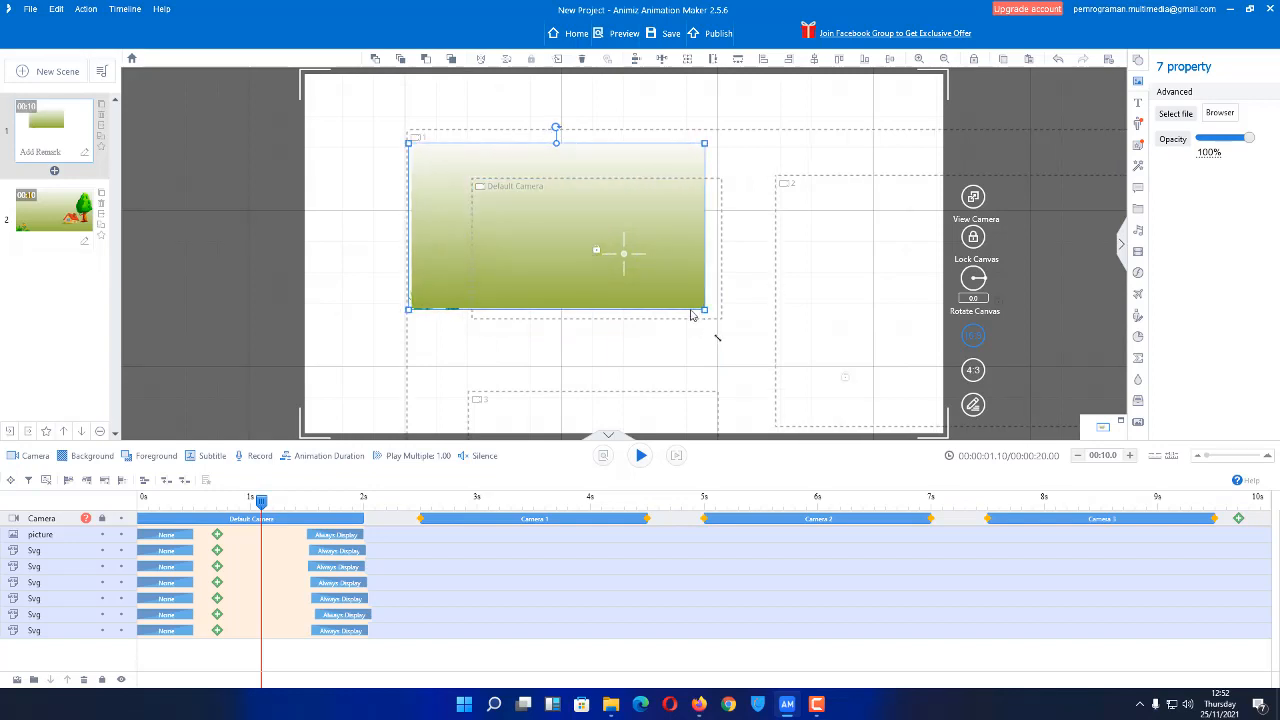
drag(651, 288, 698, 312)
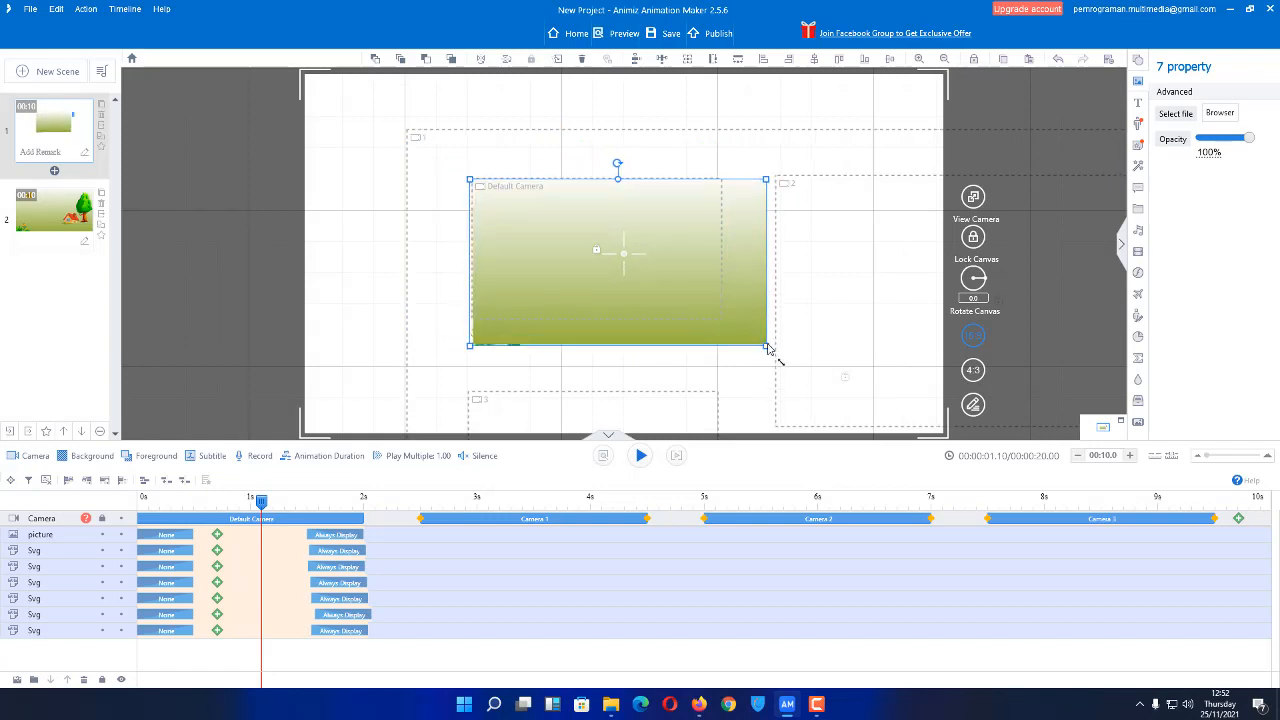
Scale down and shift the selected objects until they fit the Default Camera frame.
drag(766, 346, 737, 322)
drag(671, 277, 639, 262)
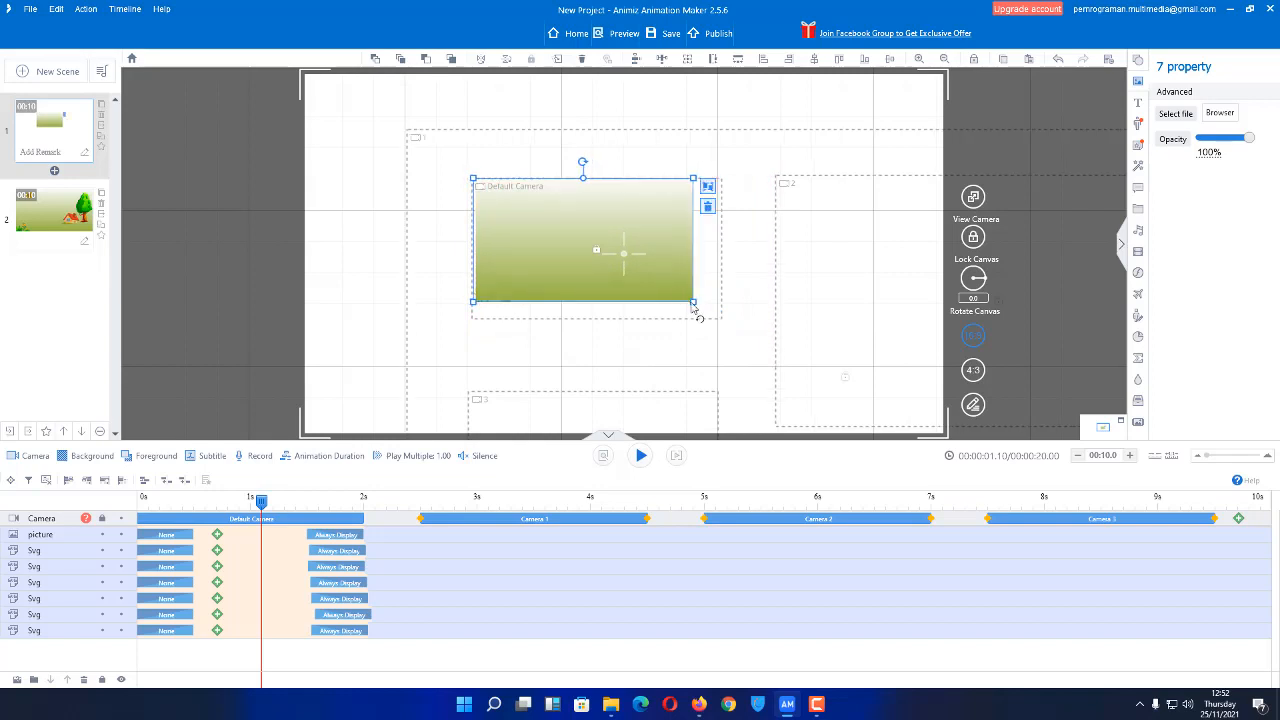
mouse_move(694, 303)
mouse_down()
mouse_move(714, 322)
mouse_move(701, 324)
mouse_up()
drag(650, 276, 663, 290)
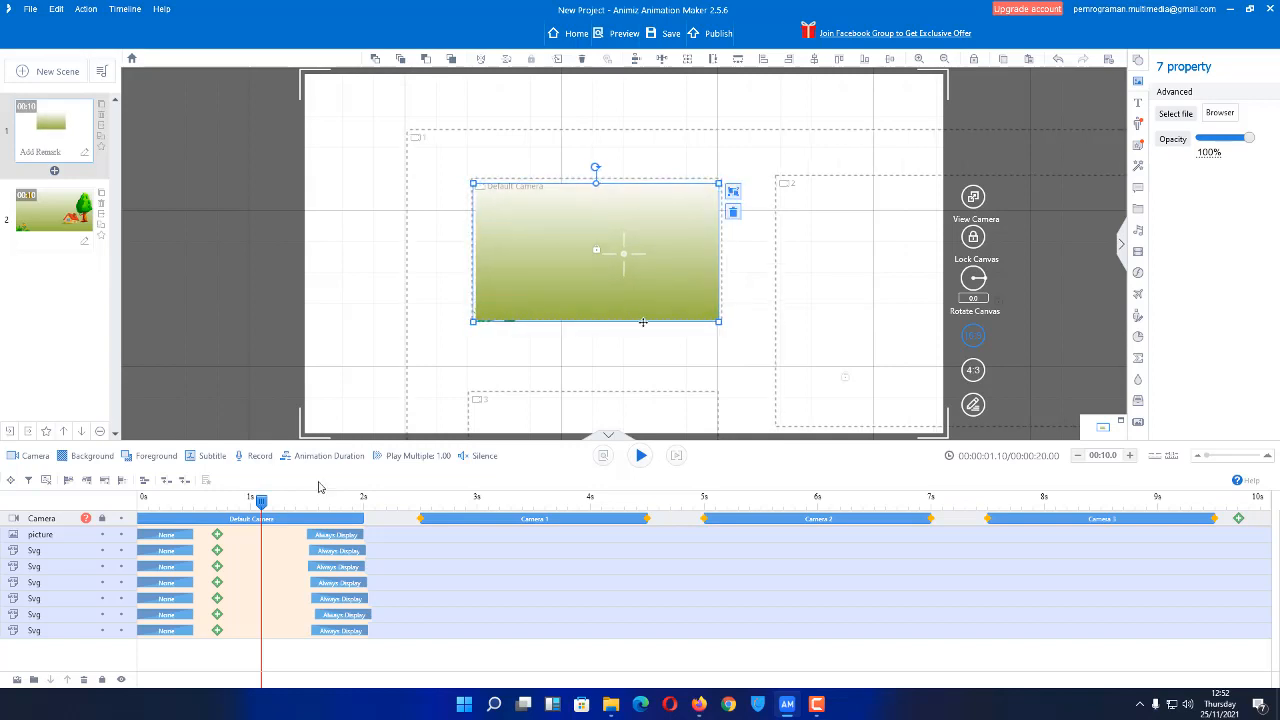
Return the playhead to the beginning of scene 1 and compare its canvas and track order with scene 2.
drag(260, 502, 147, 503)
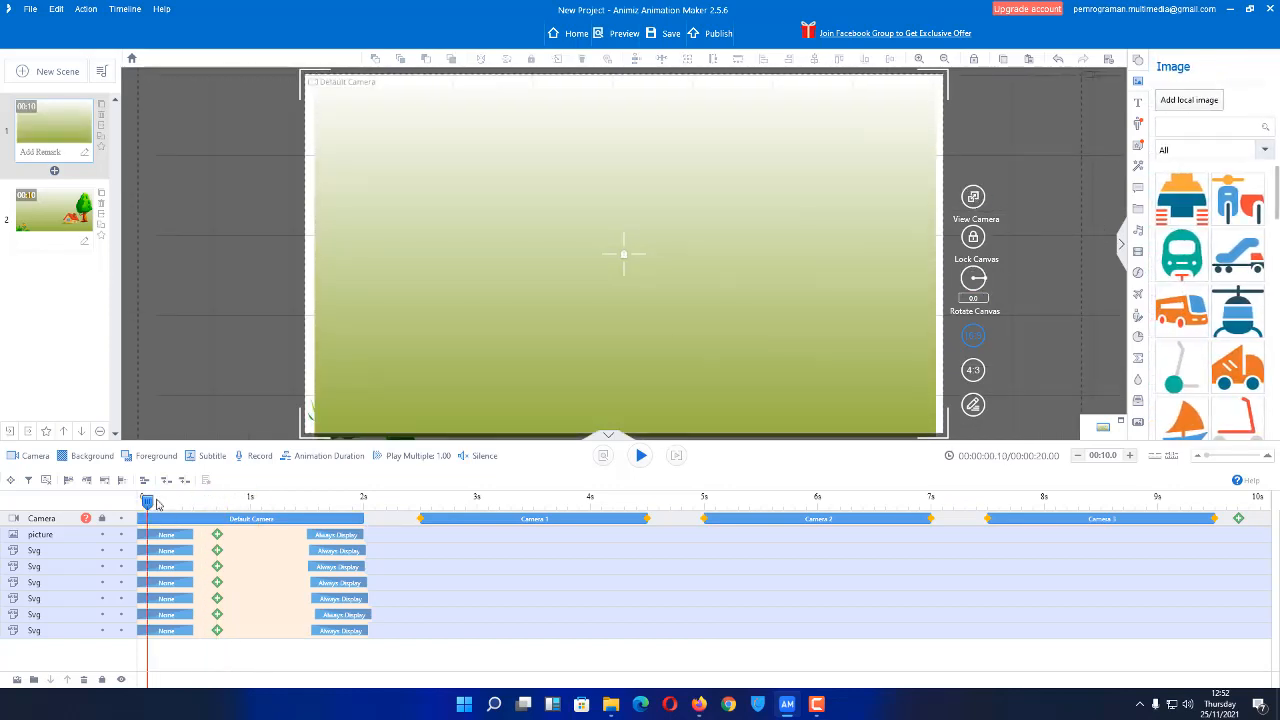
mouse_move(156, 503)
mouse_down()
mouse_move(645, 503)
mouse_move(145, 505)
mouse_up()
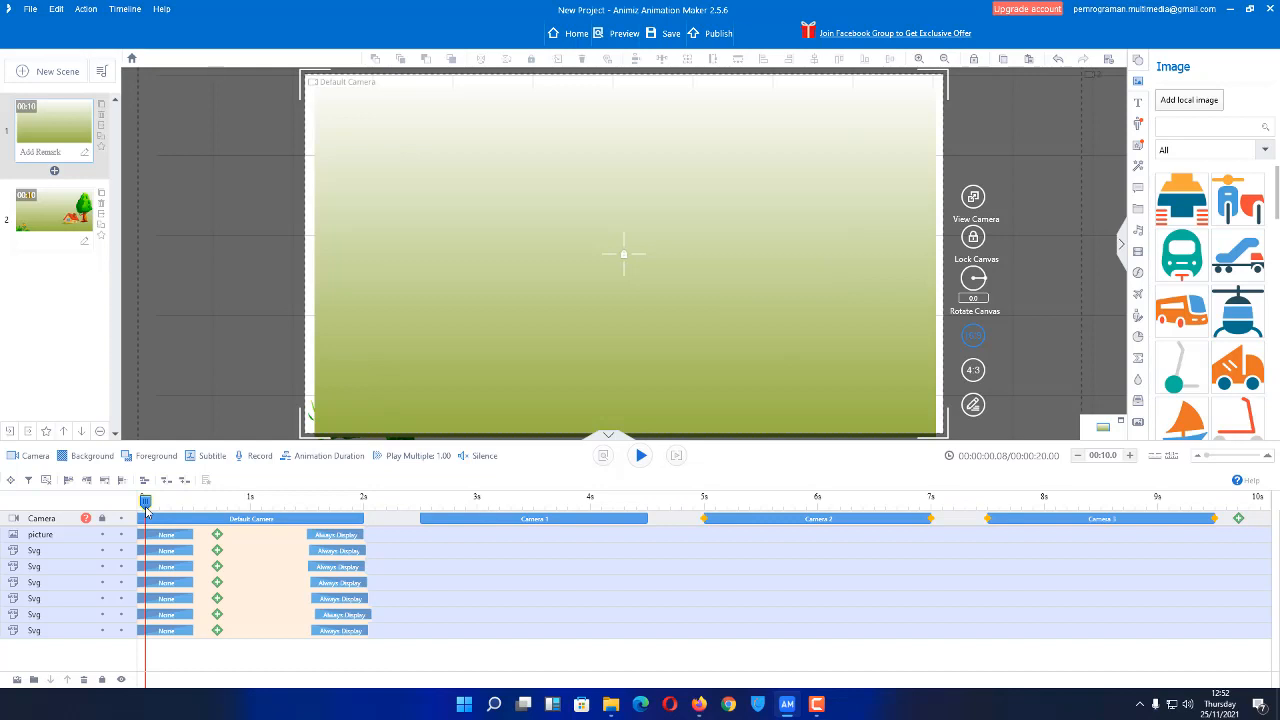
click(71, 583)
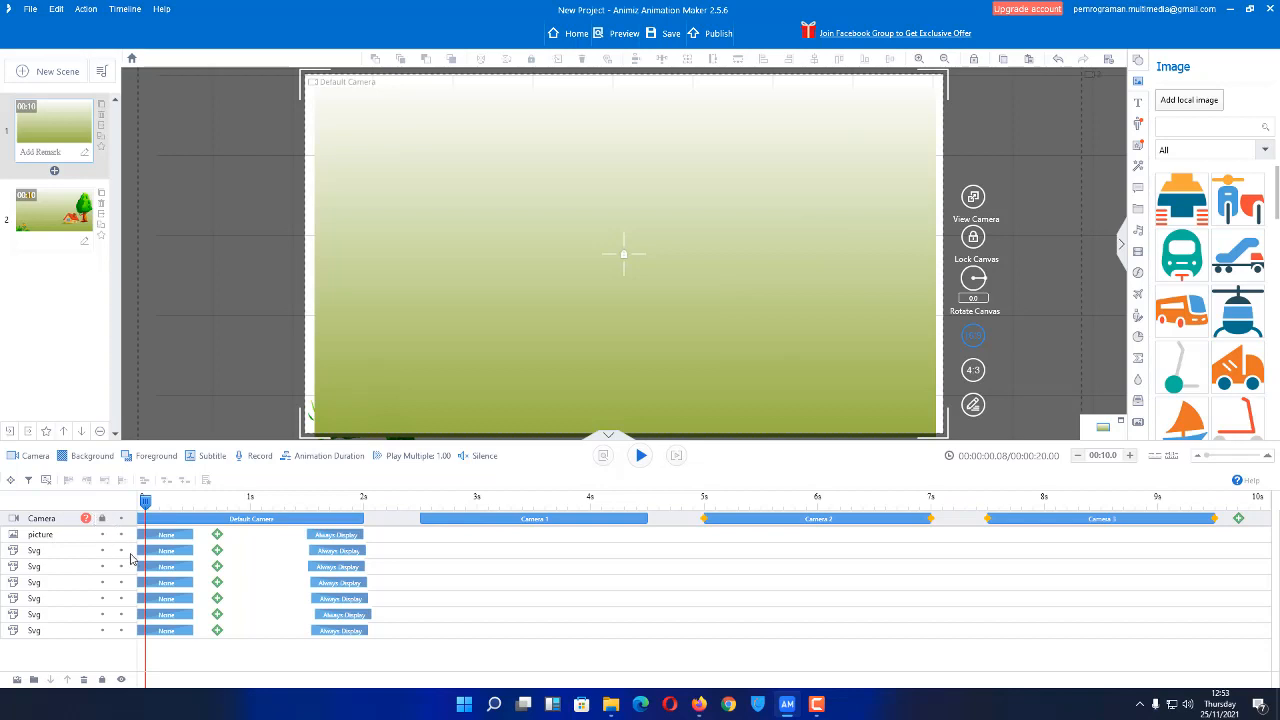
click(52, 213)
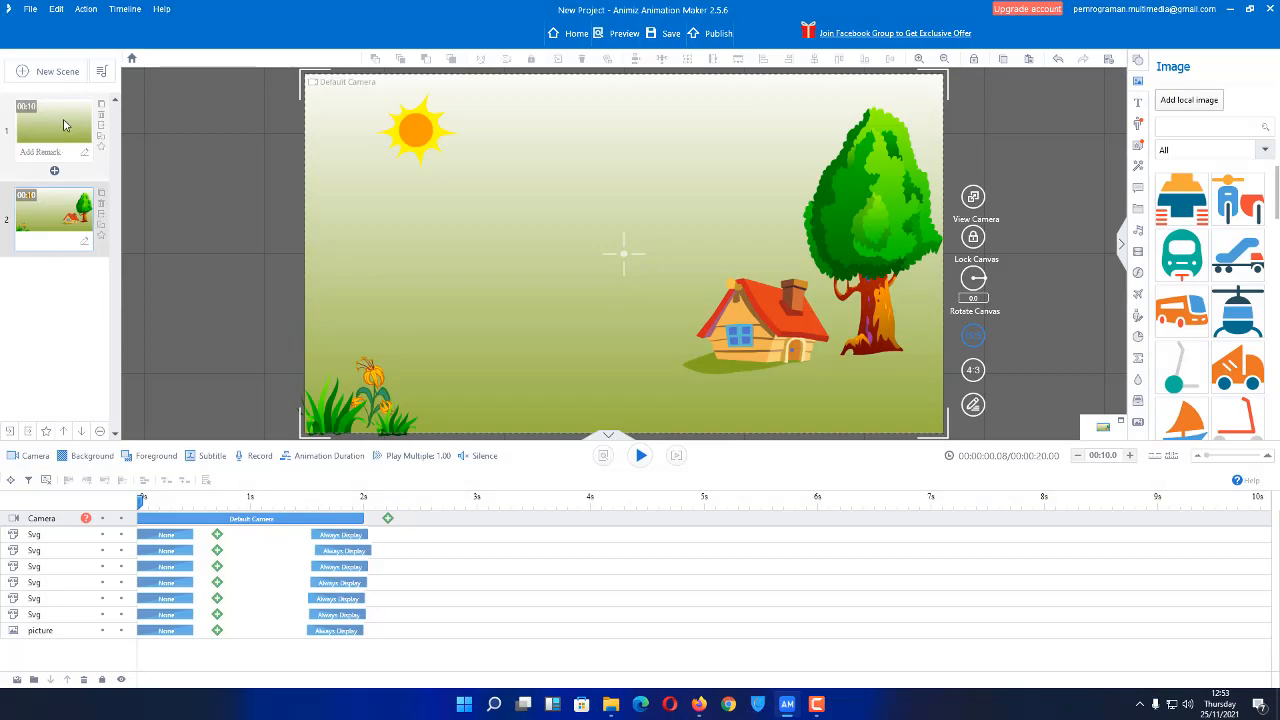
click(65, 125)
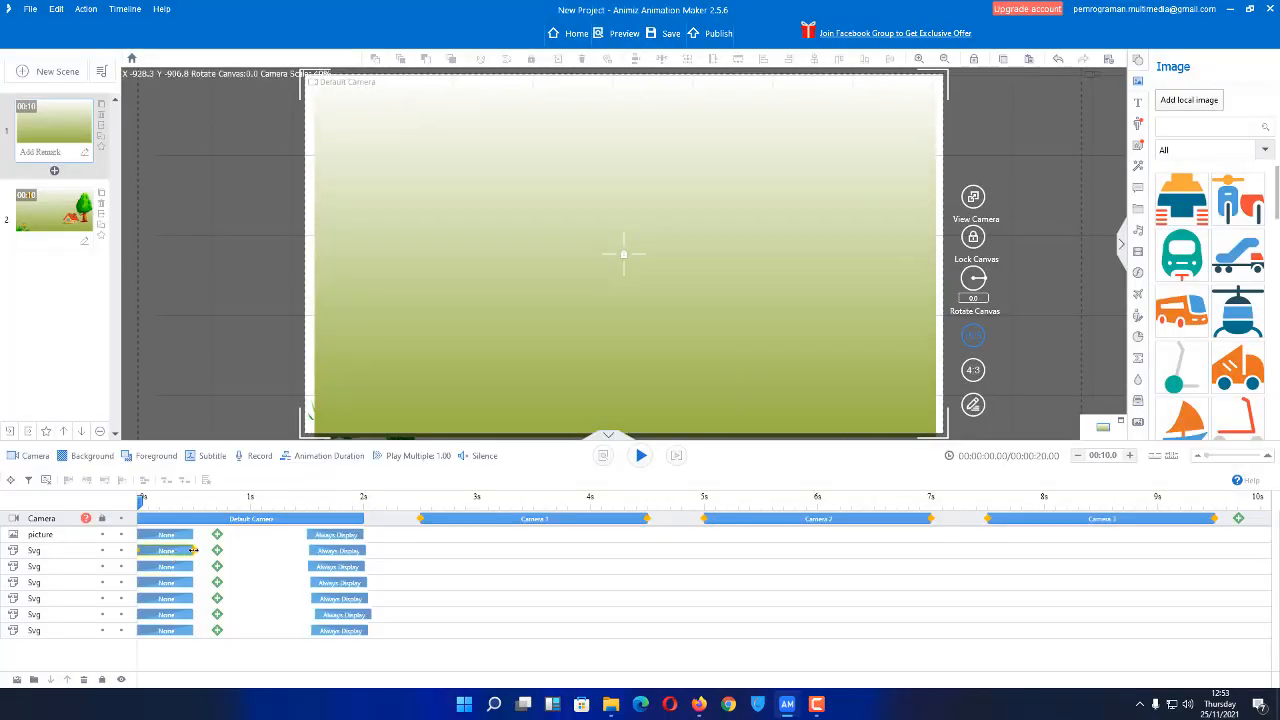
Hide and show the picture background, and move its track below all Svg tracks in scene 1.
click(120, 535)
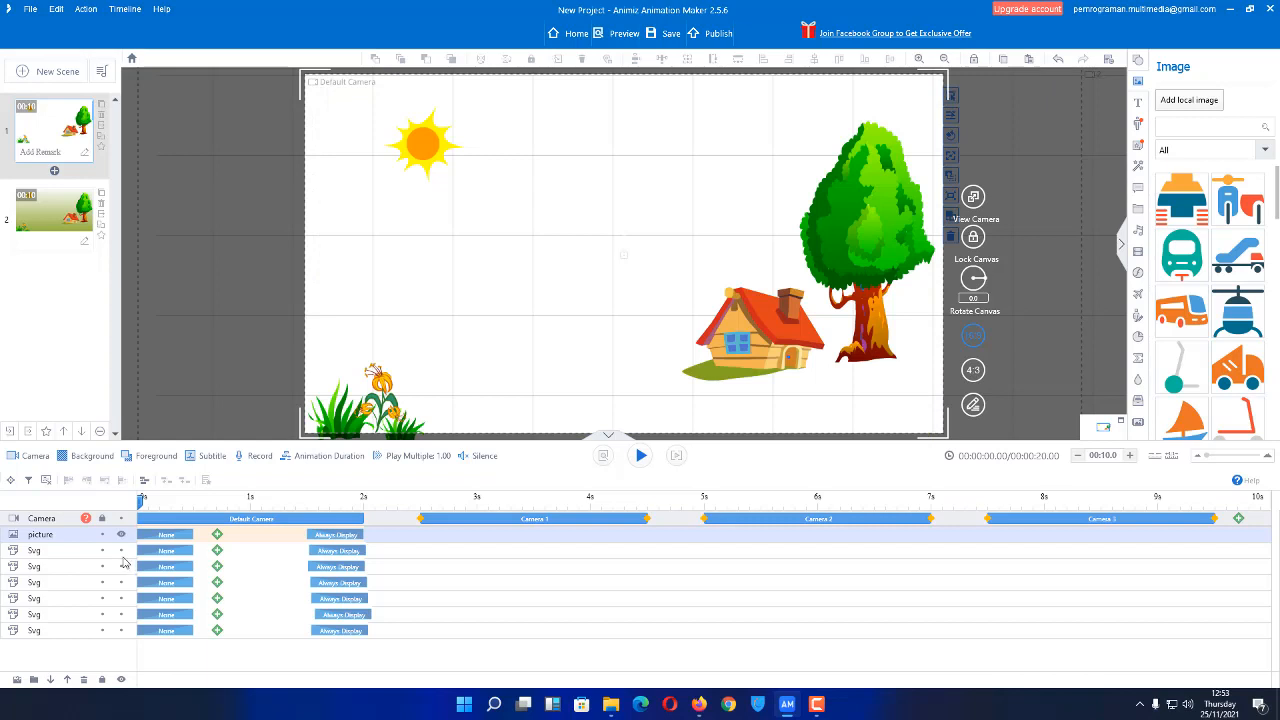
click(121, 535)
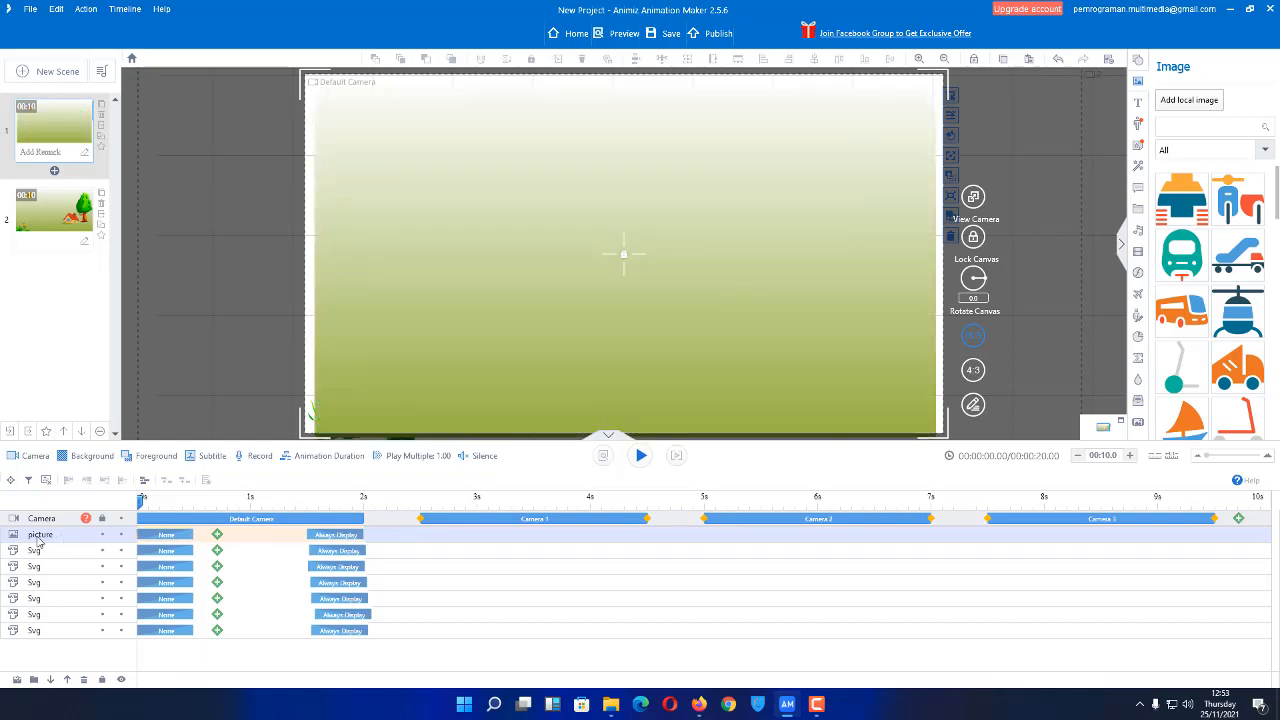
drag(38, 540, 33, 630)
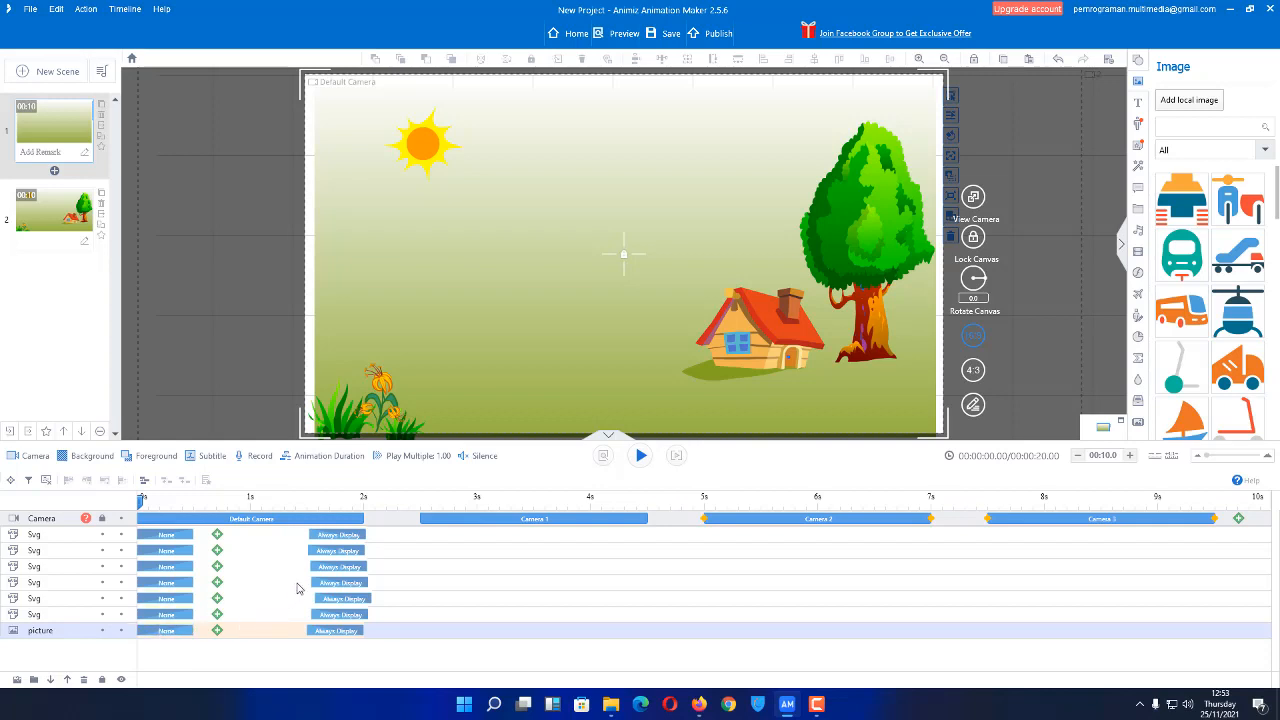
Check the camera segments on the timeline and set scene 1's animation duration to 20 seconds.
click(327, 519)
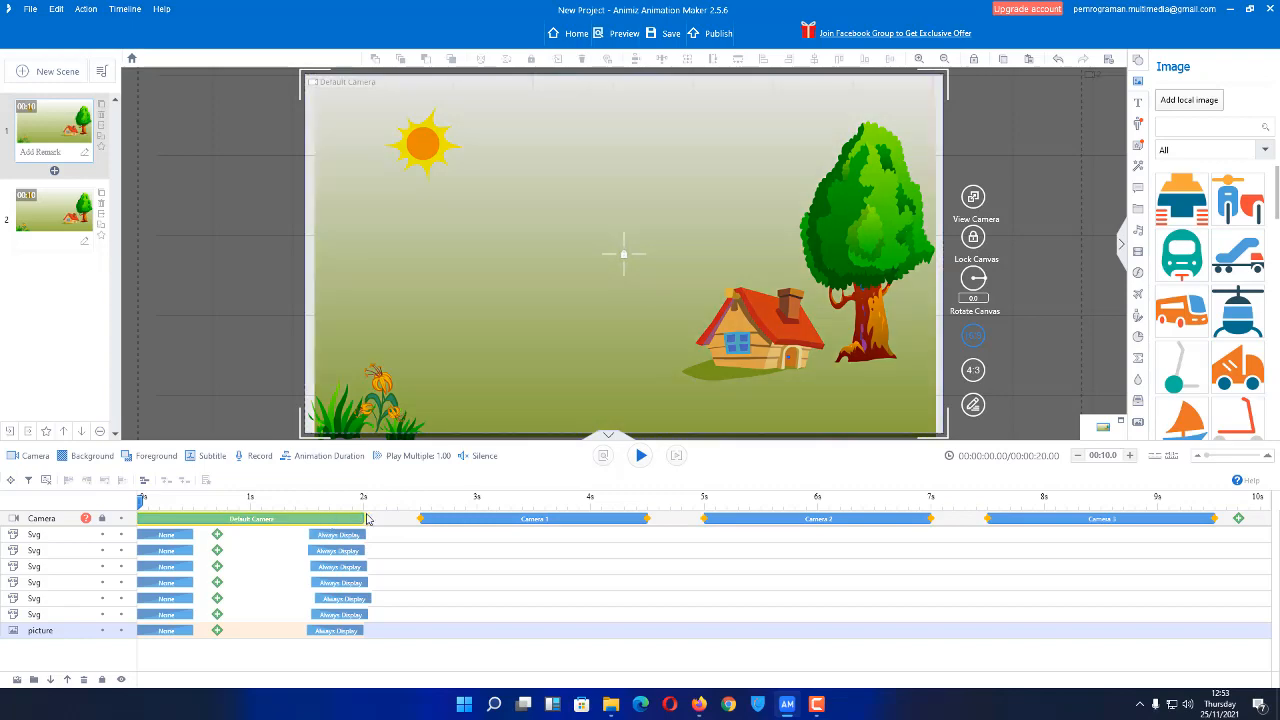
click(464, 521)
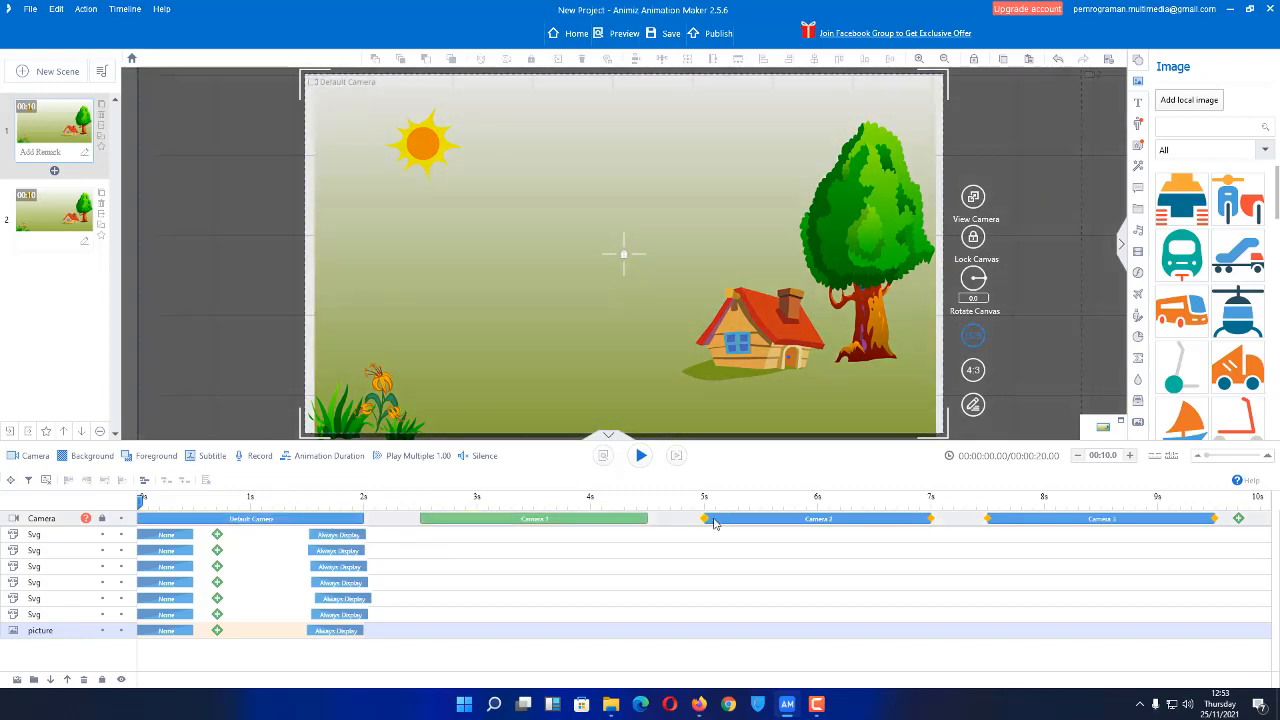
click(785, 521)
click(1100, 520)
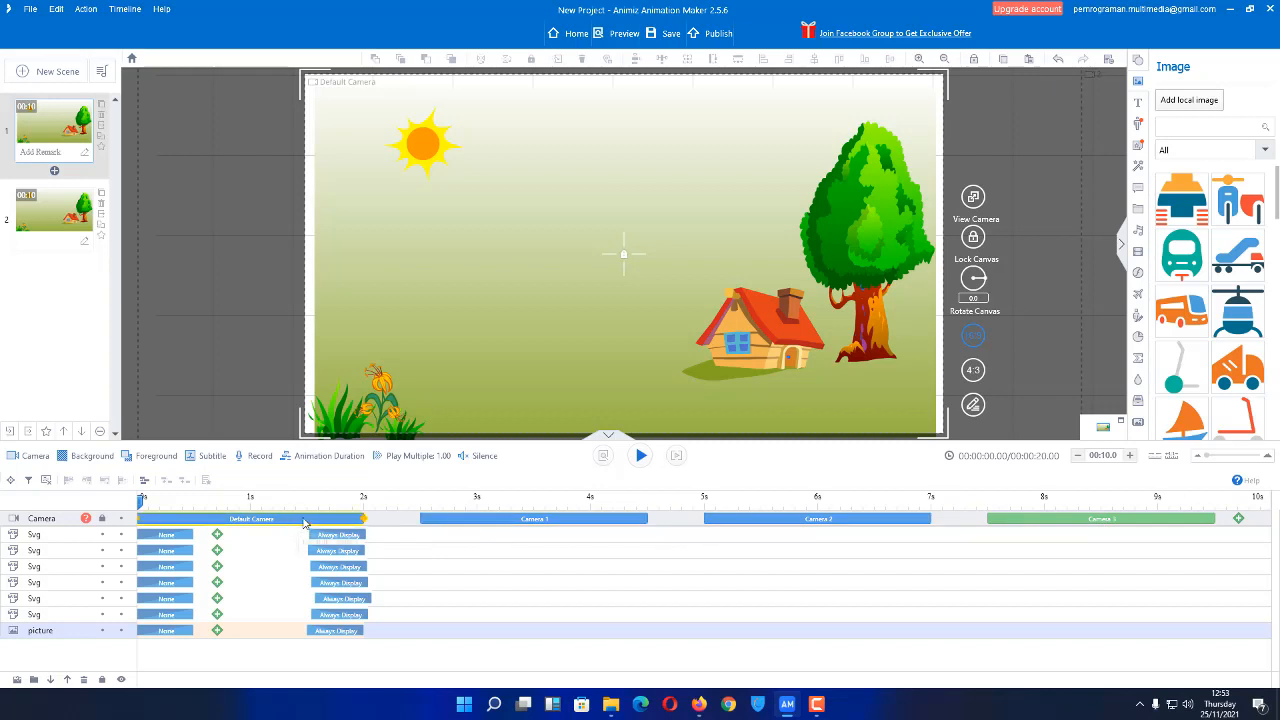
click(342, 467)
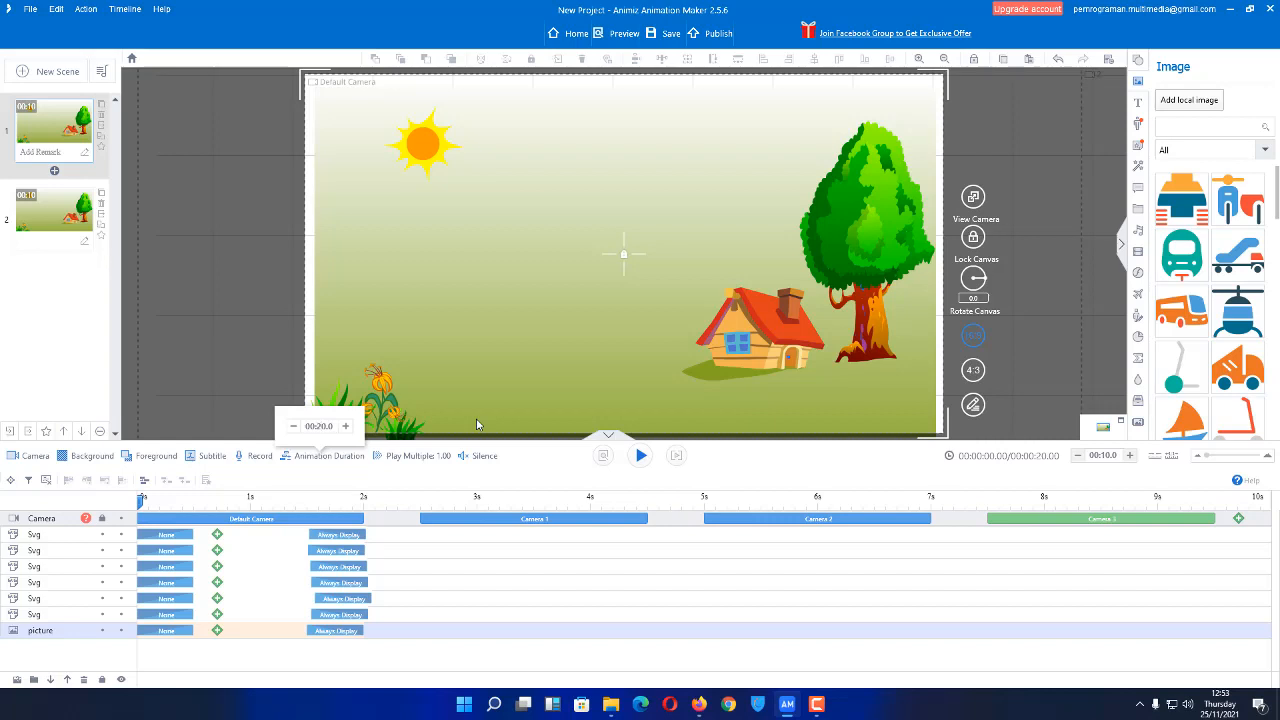
key(Return)
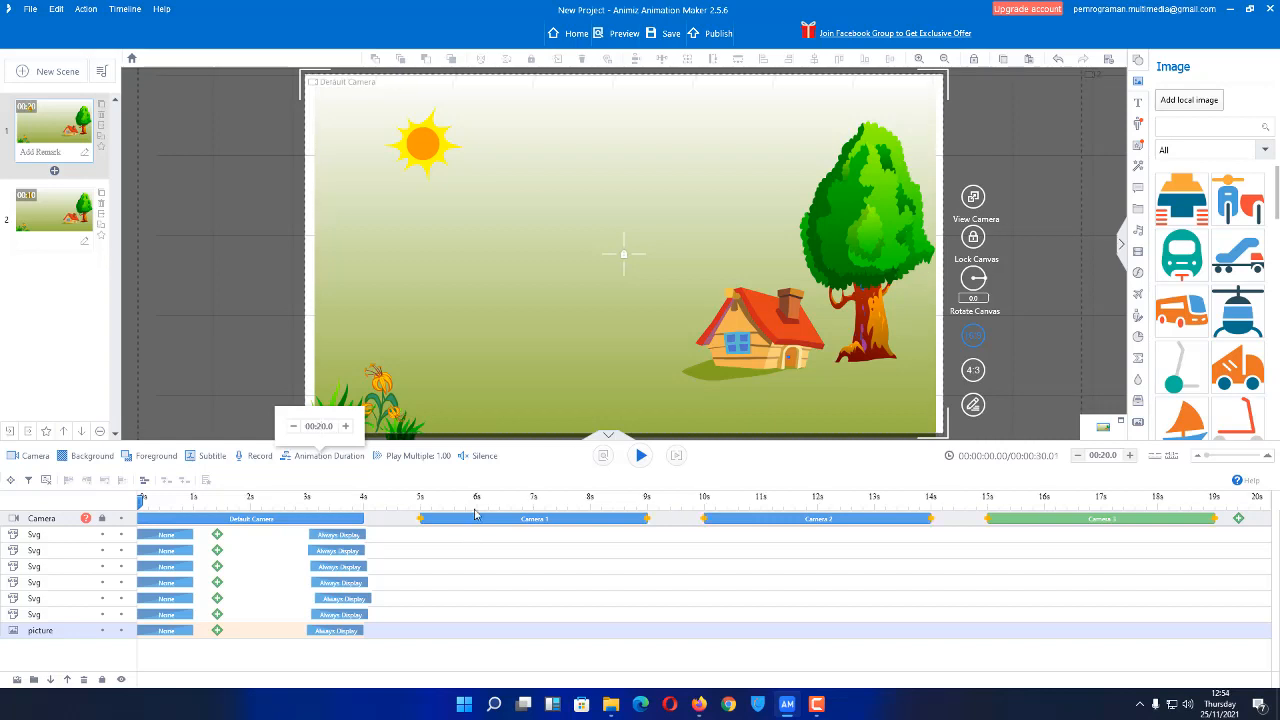
Extend the Default Camera segment on the timeline to meet the start of Camera 1 at about 5 s.
click(350, 520)
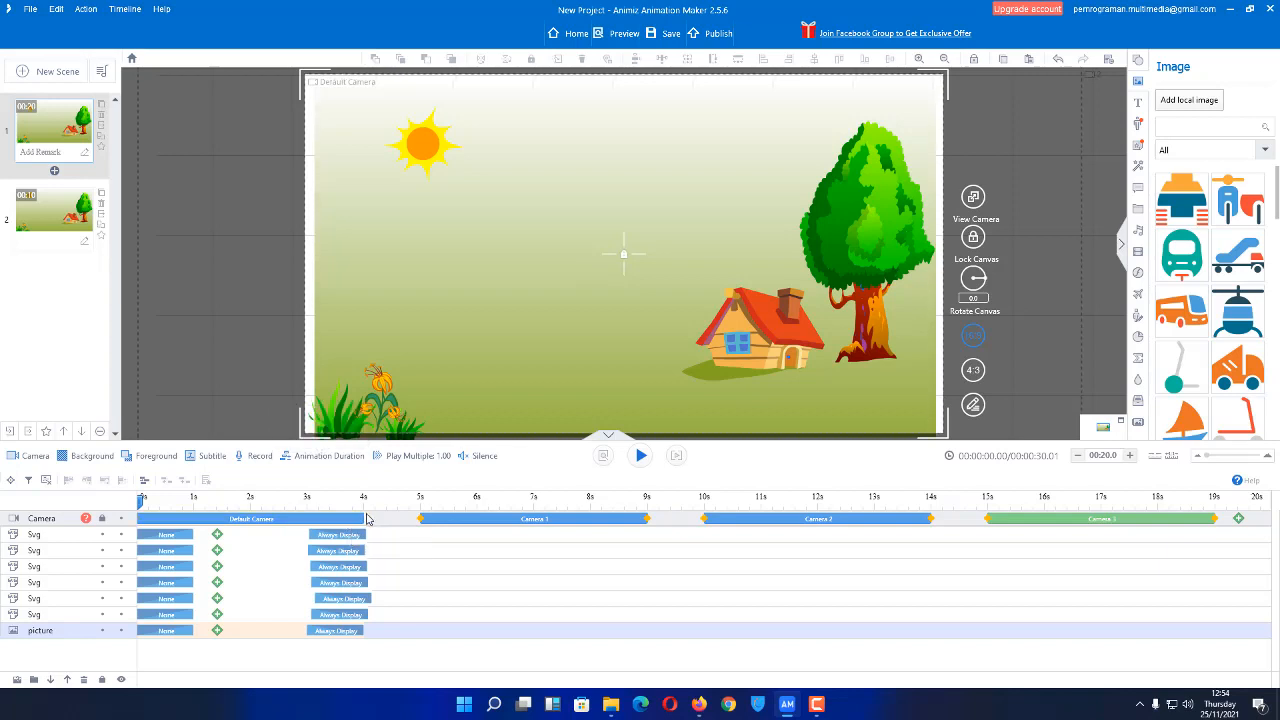
click(369, 518)
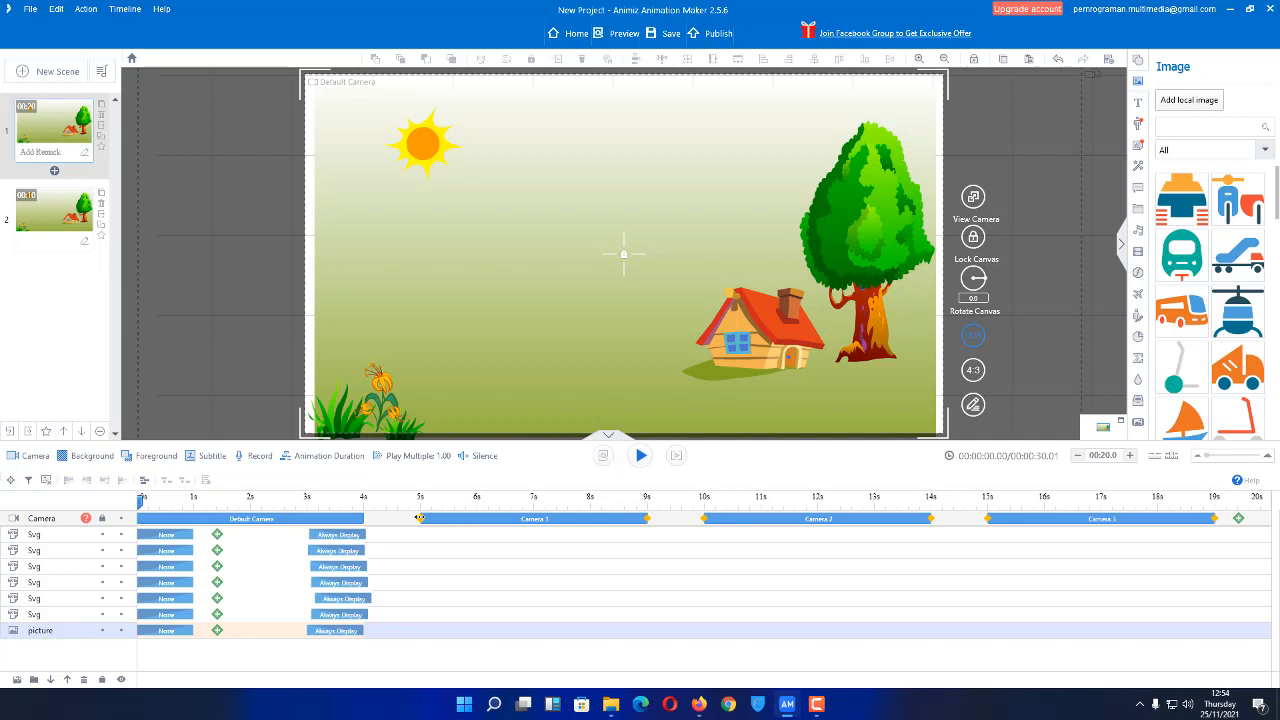
click(349, 520)
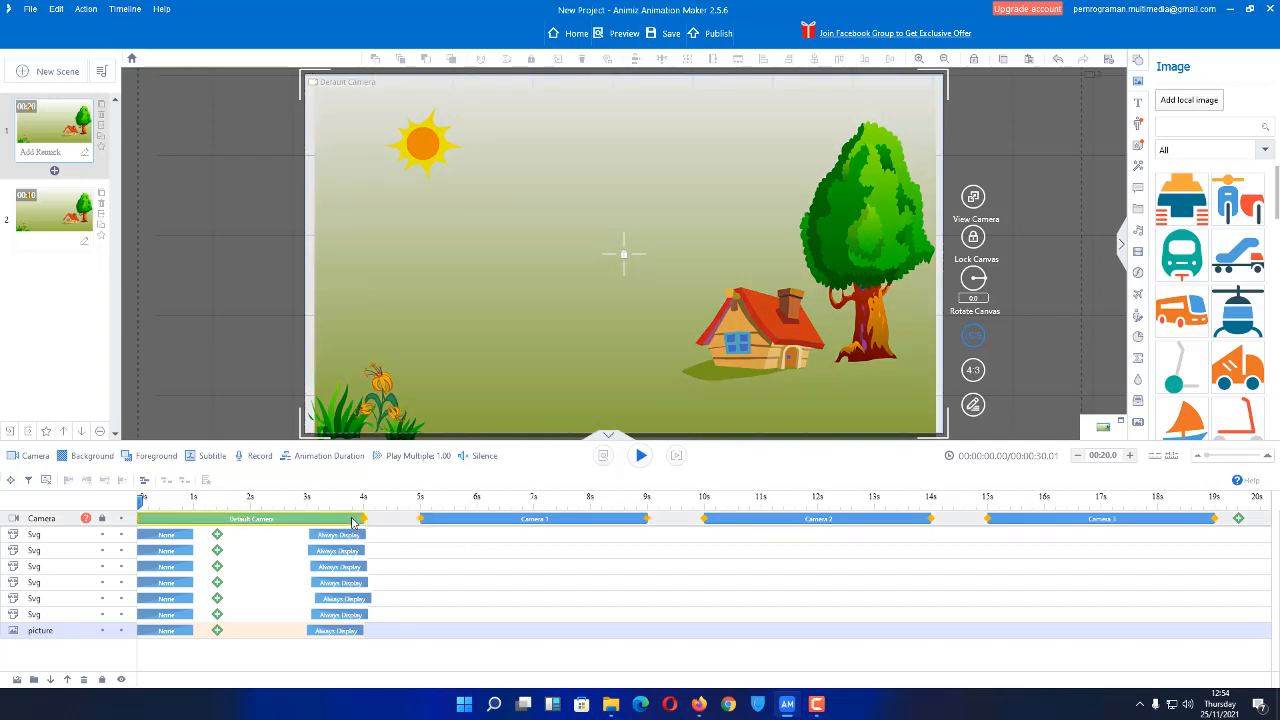
click(420, 521)
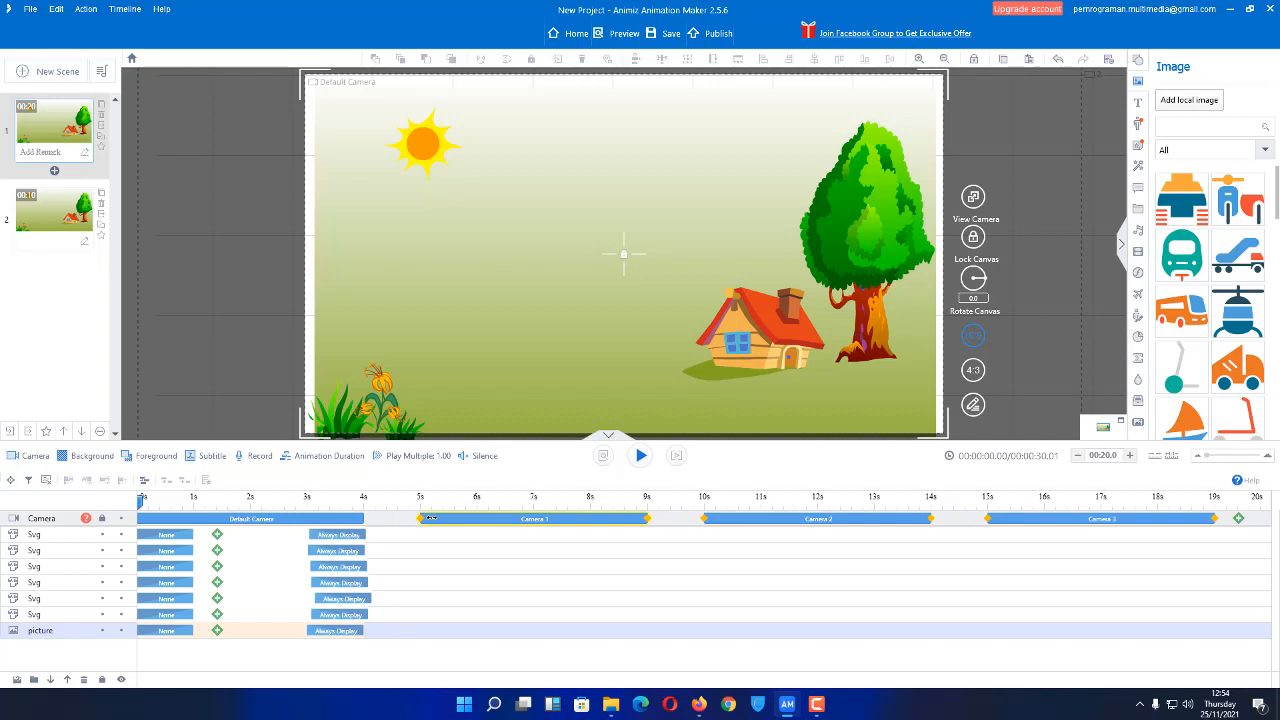
click(335, 521)
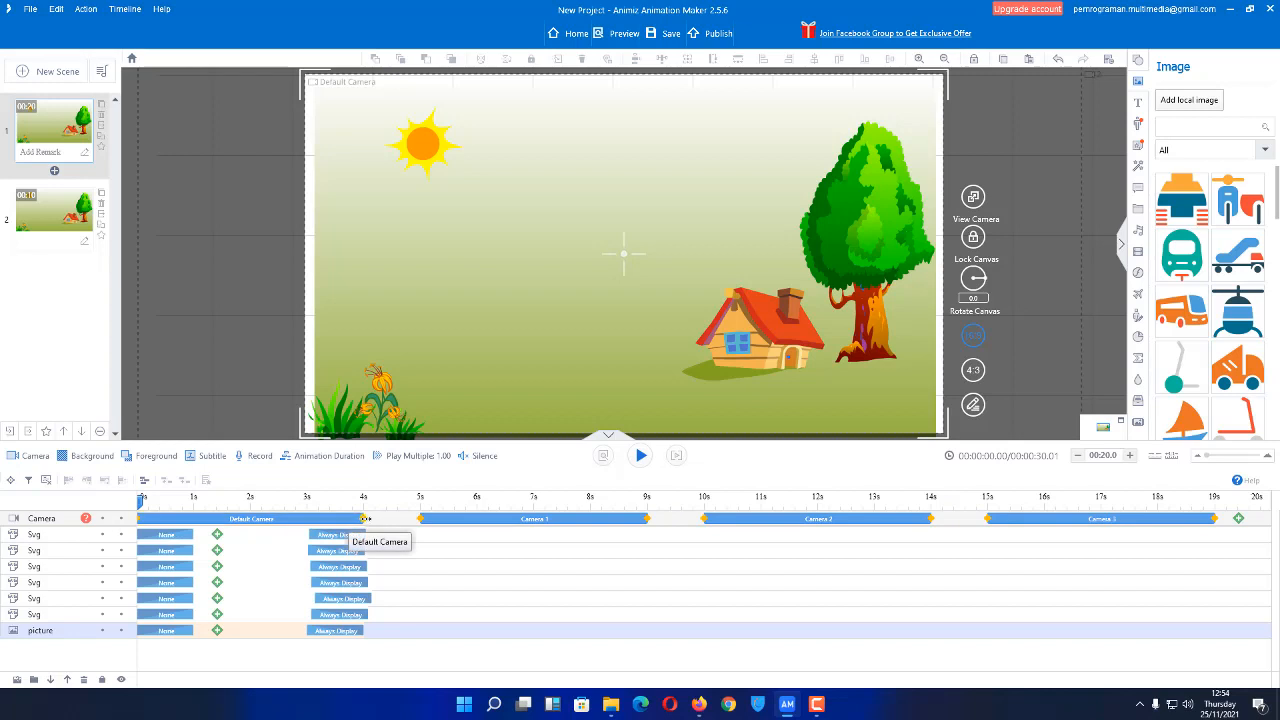
drag(364, 520, 443, 525)
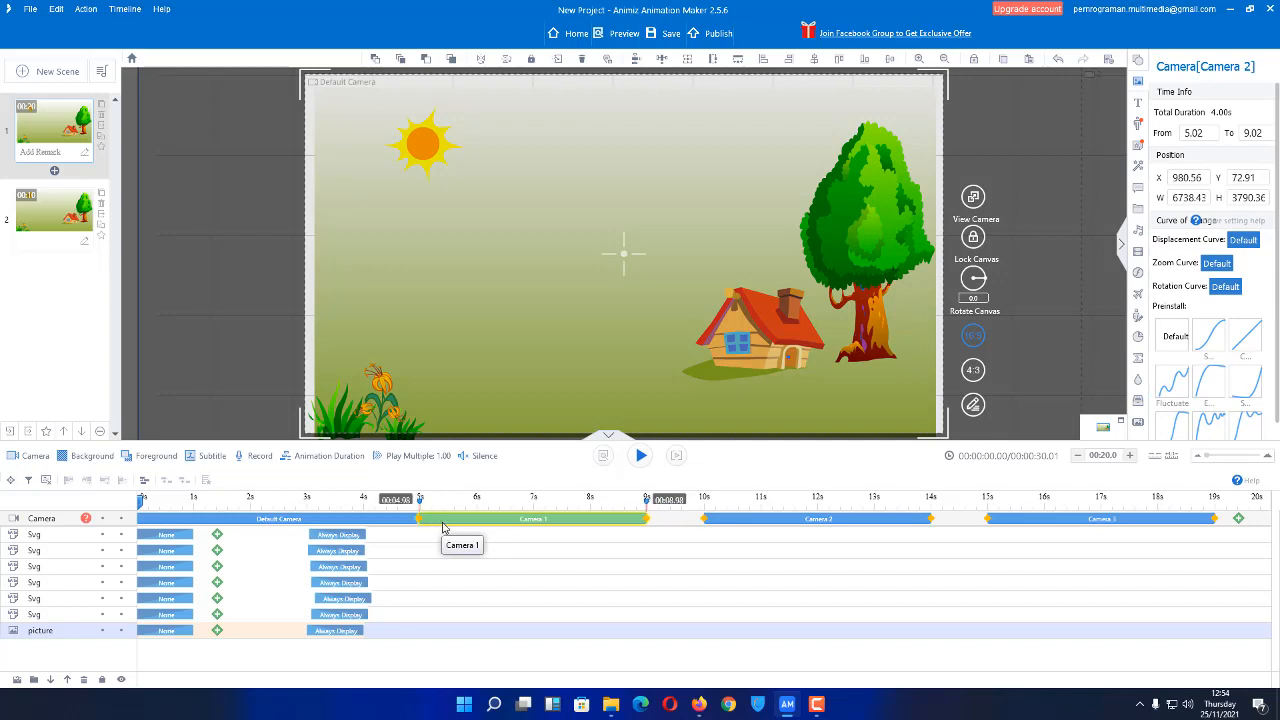
drag(443, 527, 443, 527)
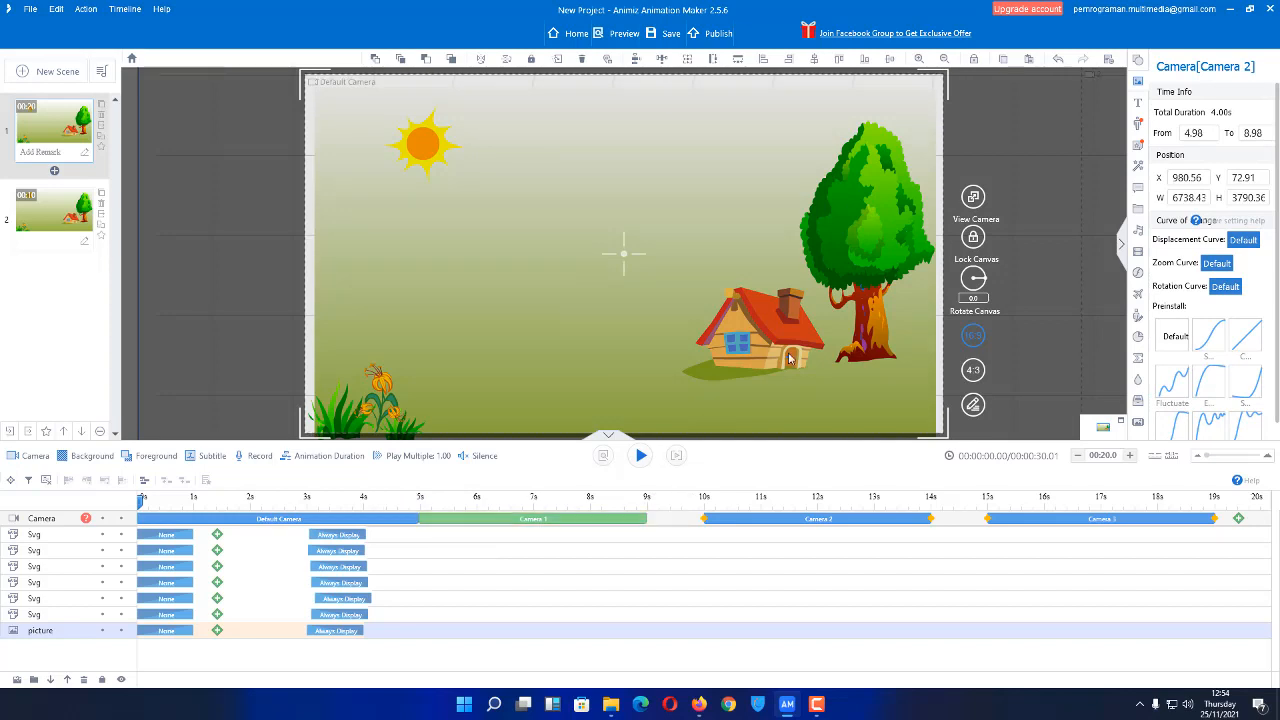
Set the Camera 1 segment to run from 5 to 10 seconds.
double_click(1207, 133)
text(5)
double_click(1253, 133)
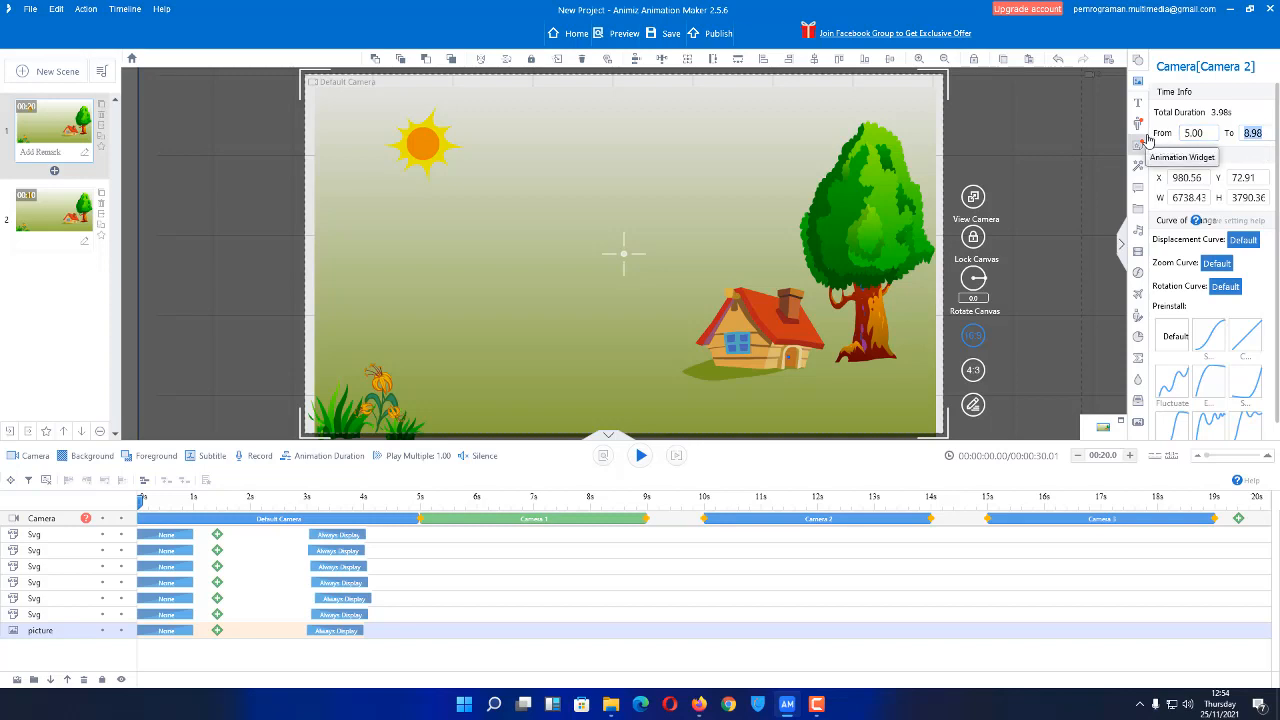
text(10)
key(Return)
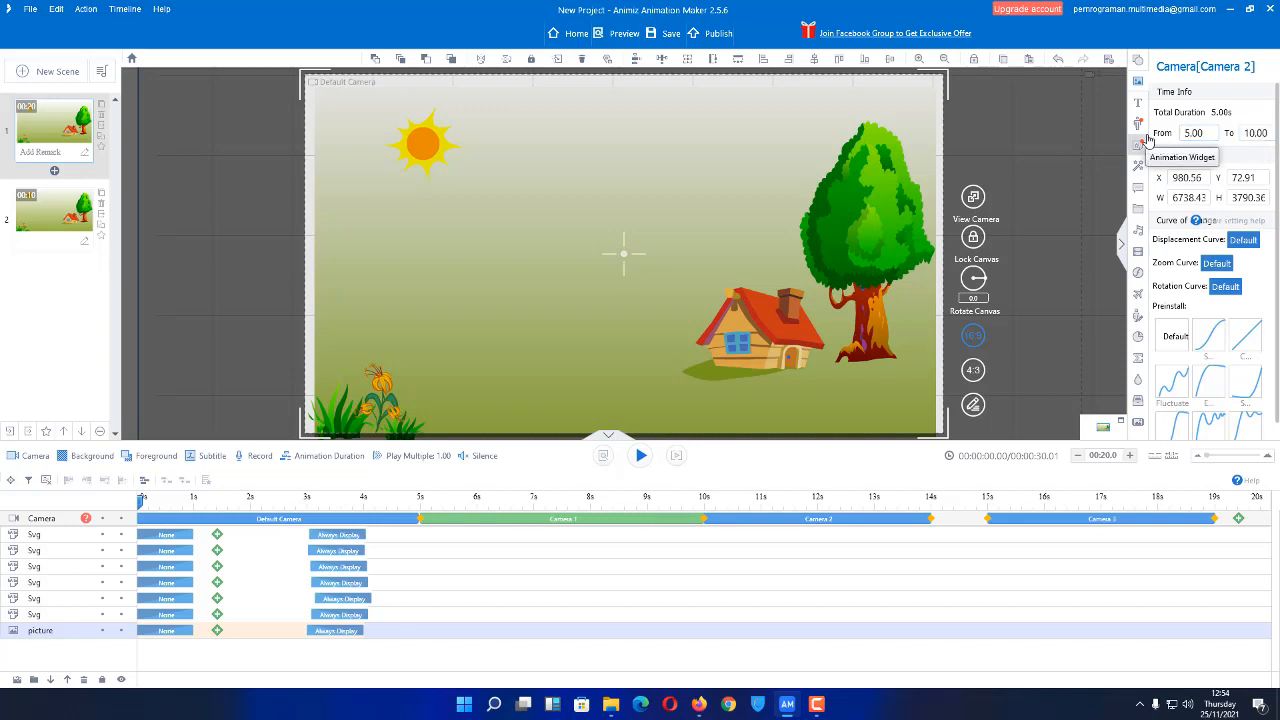
Set the end time of the Camera 2 segment to 15 seconds.
click(720, 519)
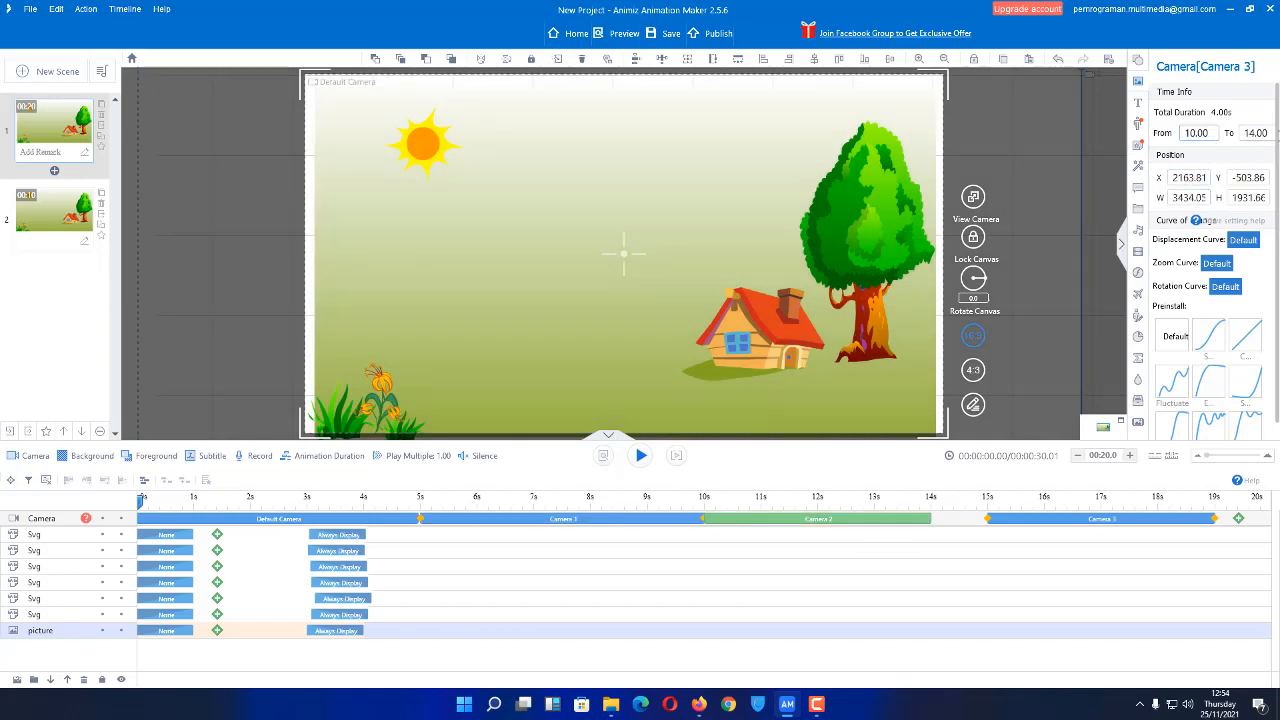
double_click(1262, 133)
text(15)
key(Return)
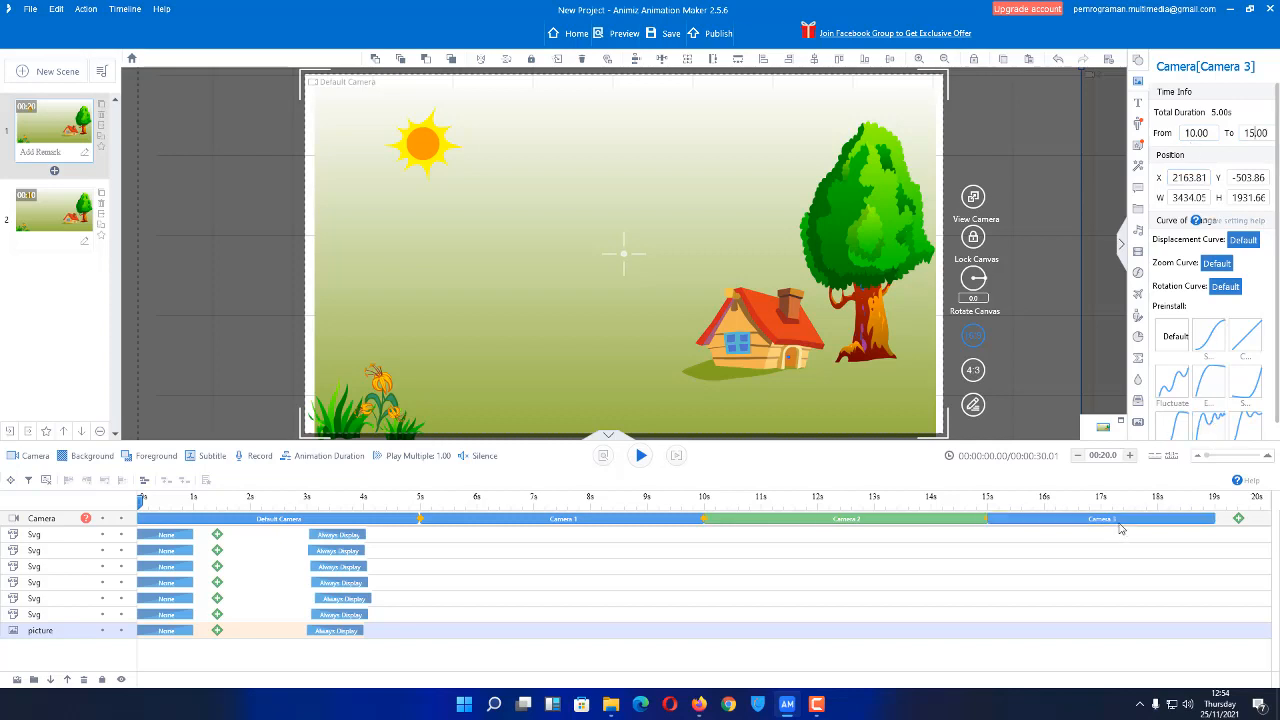
Set the end time of the Camera 3 segment to 20 seconds.
click(1118, 525)
click(1216, 132)
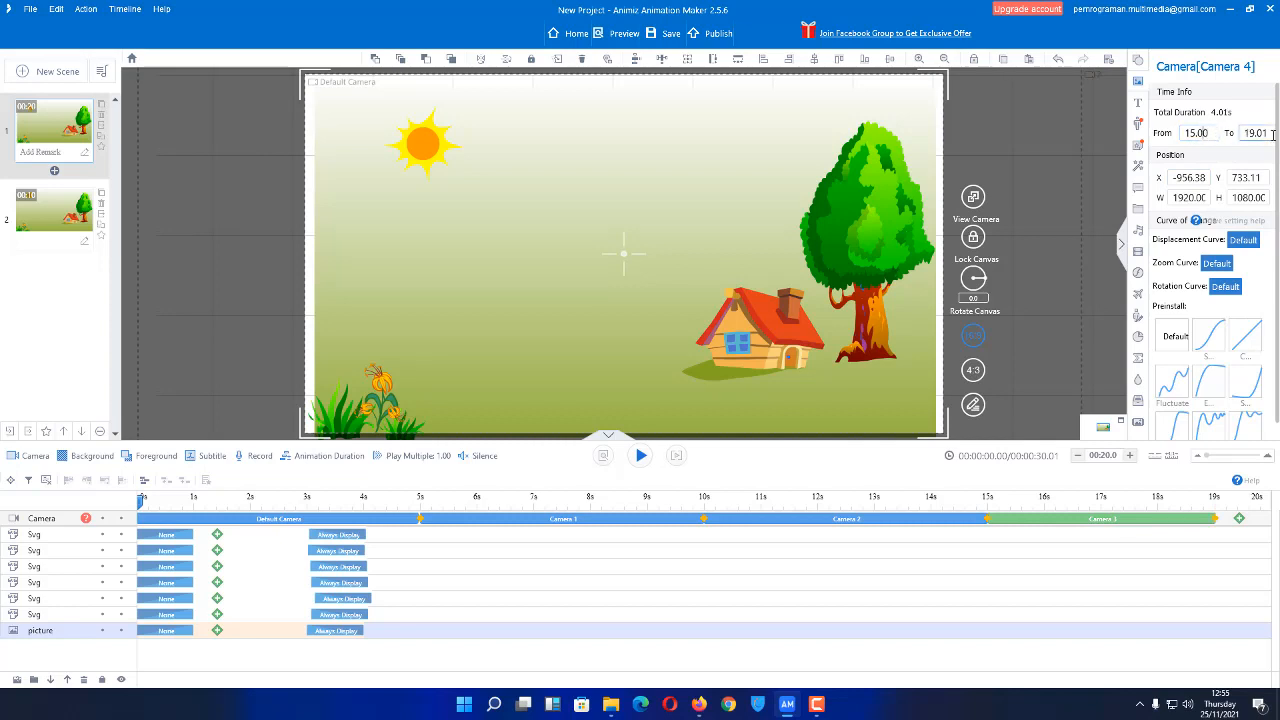
drag(1274, 132, 1181, 130)
text(20)
key(Return)
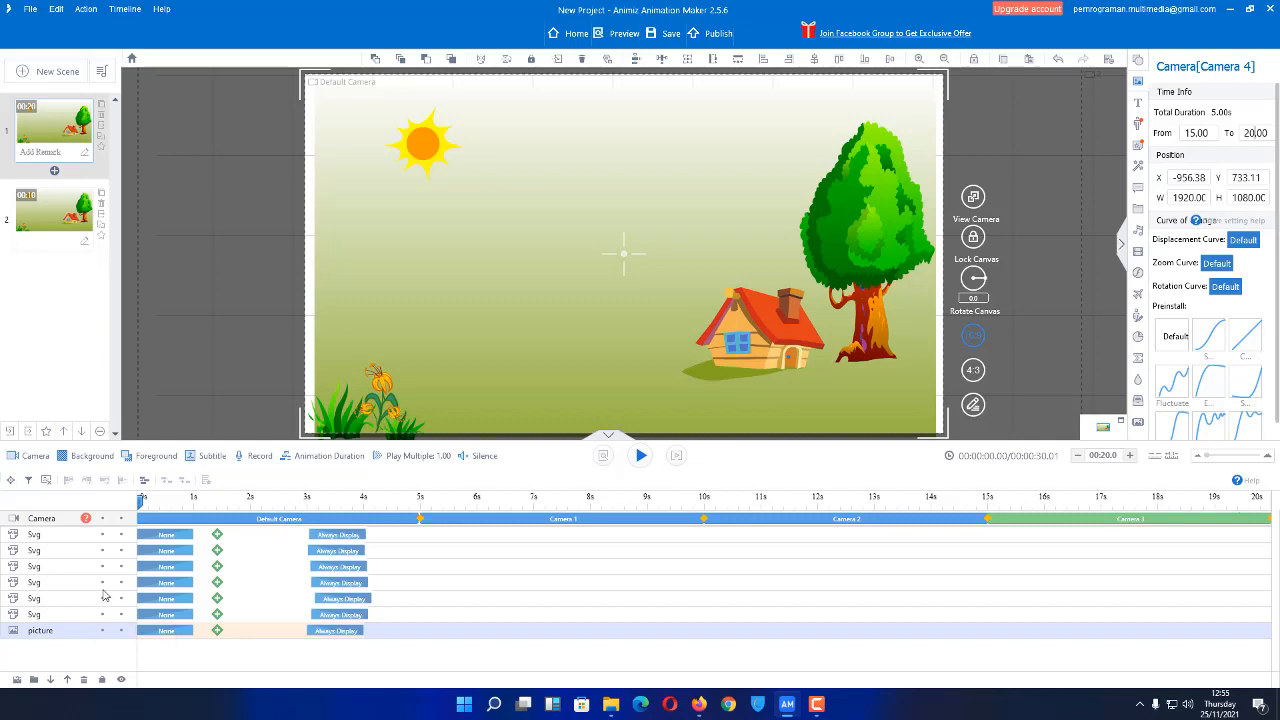
Add a track folder directly below the camera track and name it Camera 1.
click(33, 680)
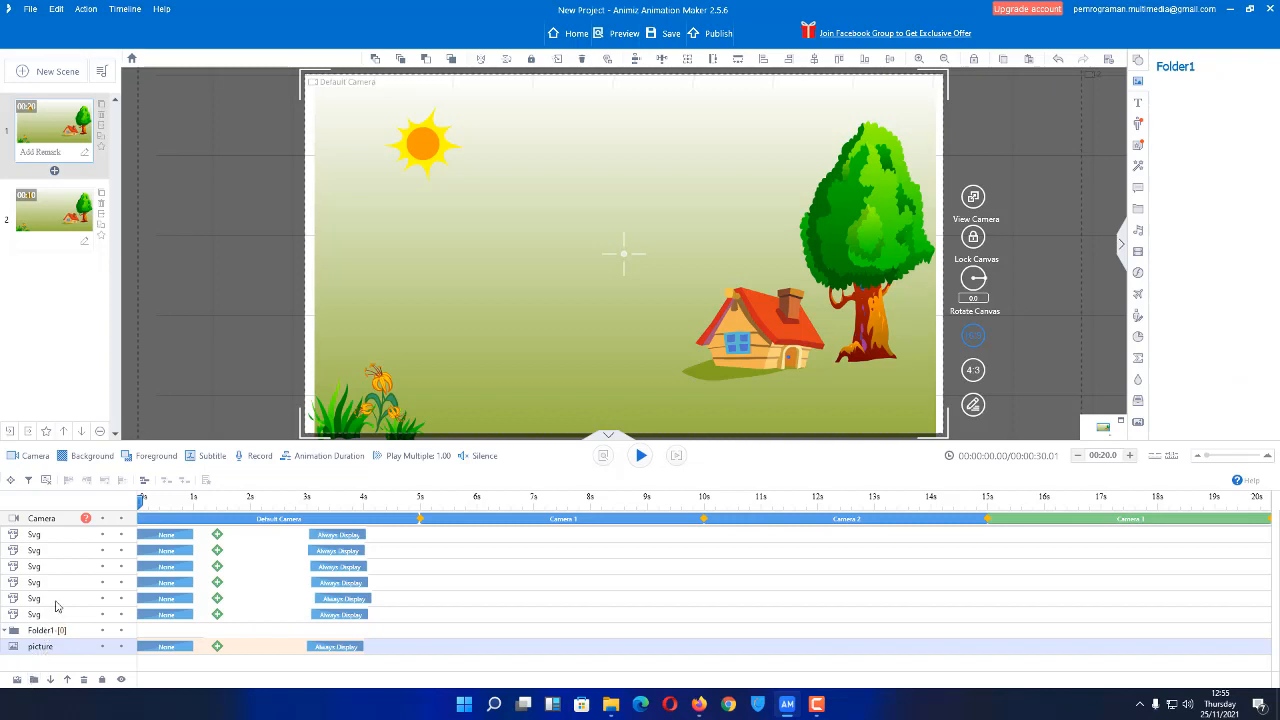
drag(47, 630, 36, 533)
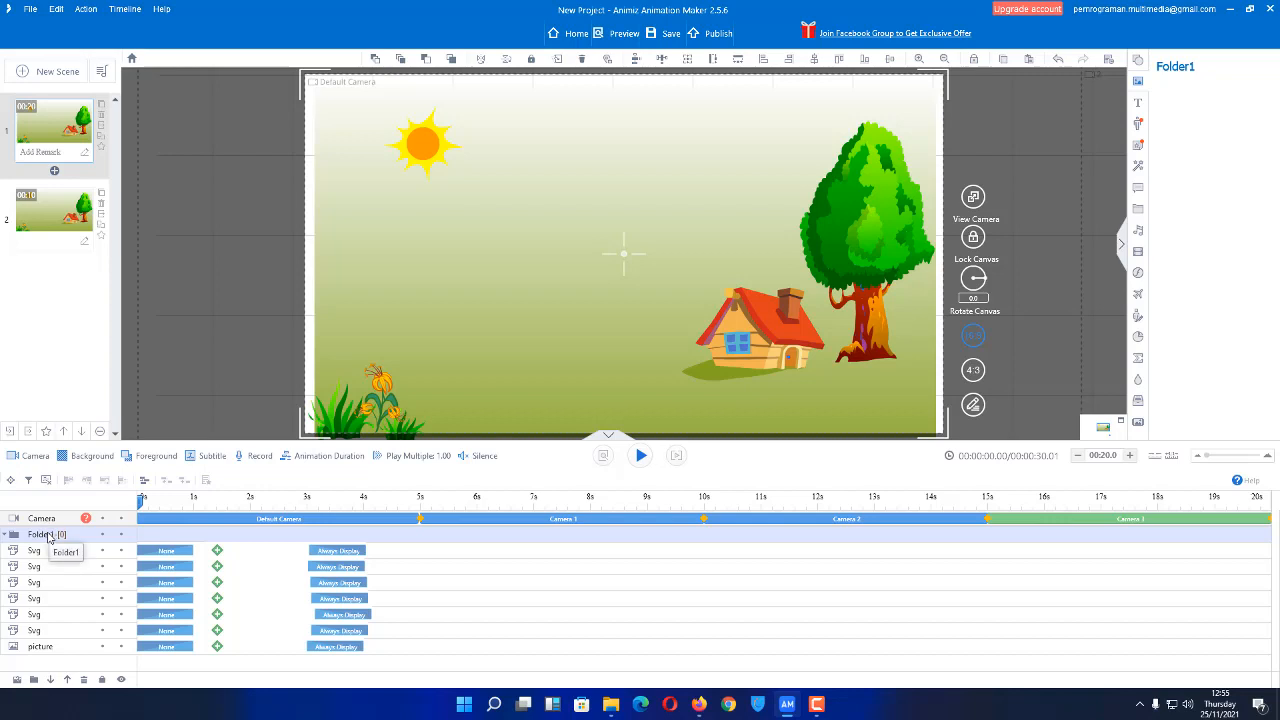
double_click(49, 536)
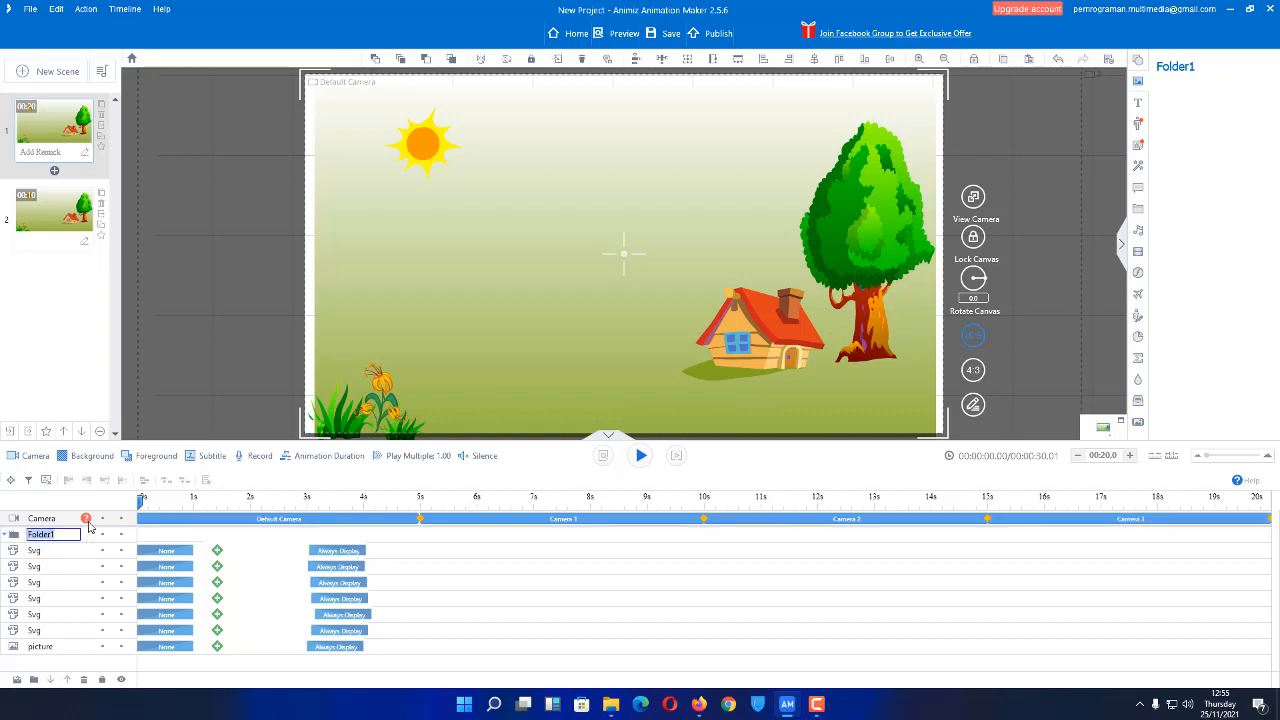
text(Camera 1)
click(64, 598)
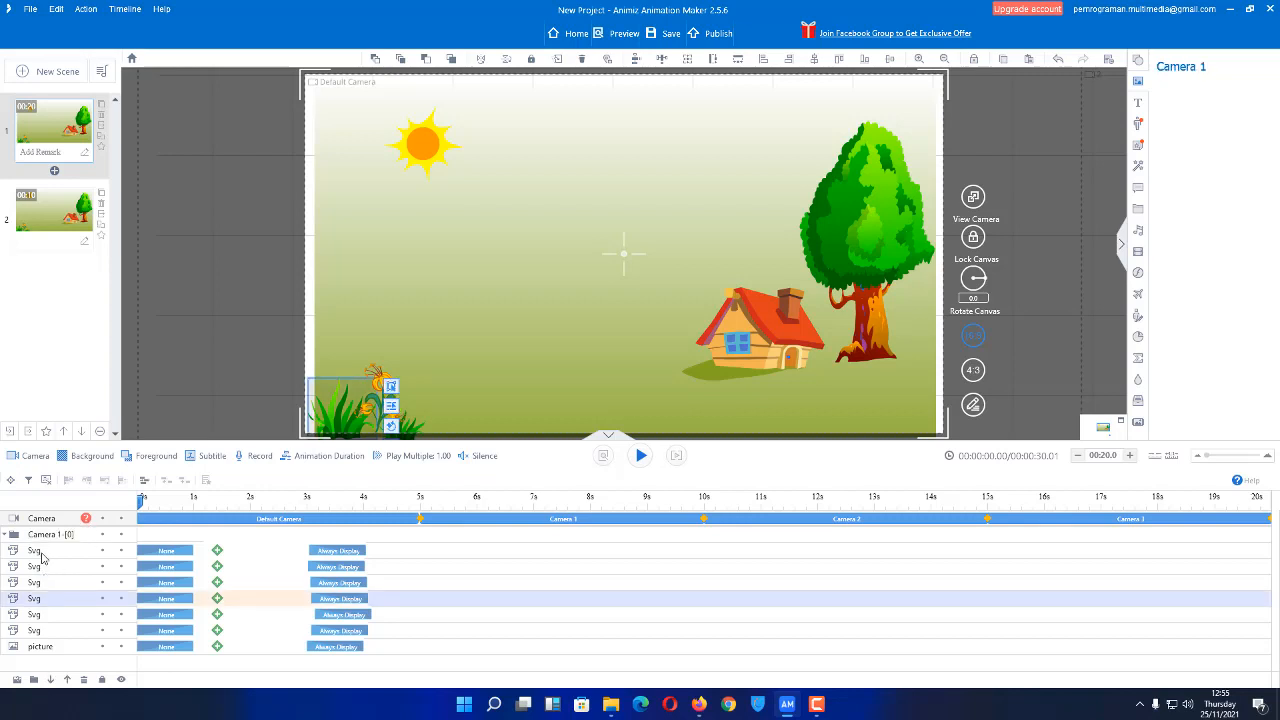
Move all six Svg tracks and the picture track into the Camera 1 folder.
click(40, 551)
shift+click(61, 648)
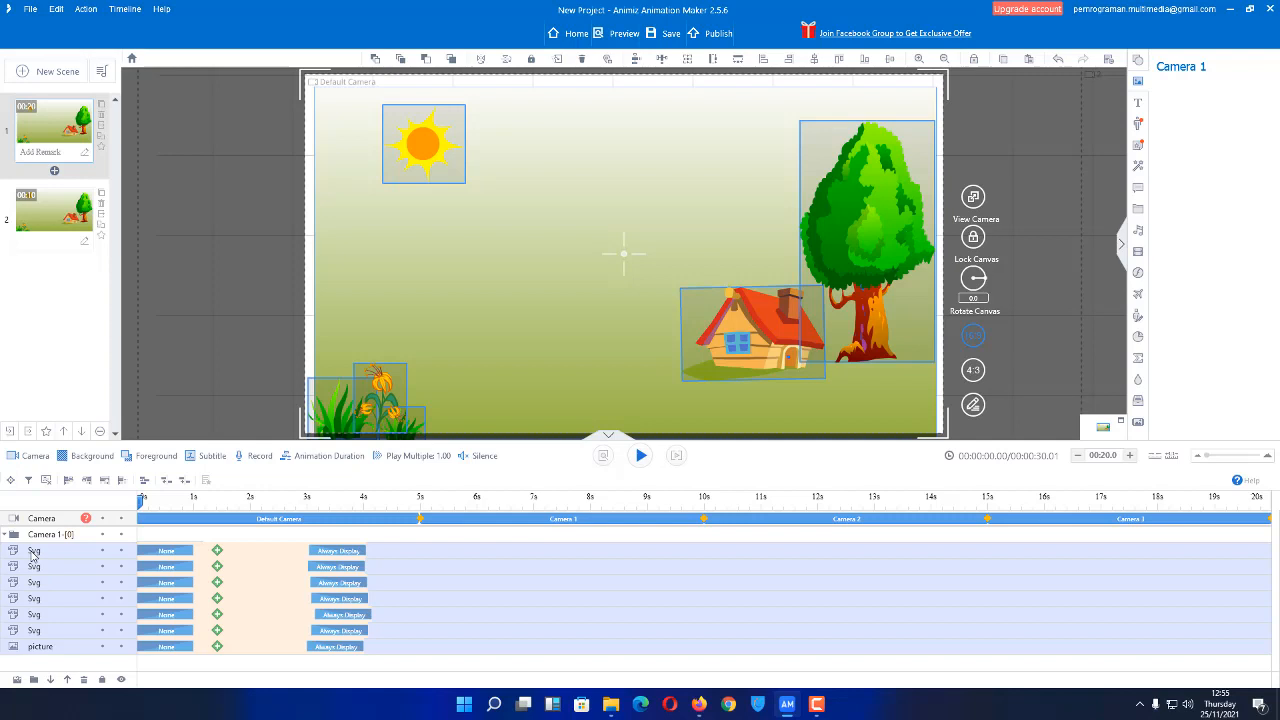
drag(45, 551, 57, 540)
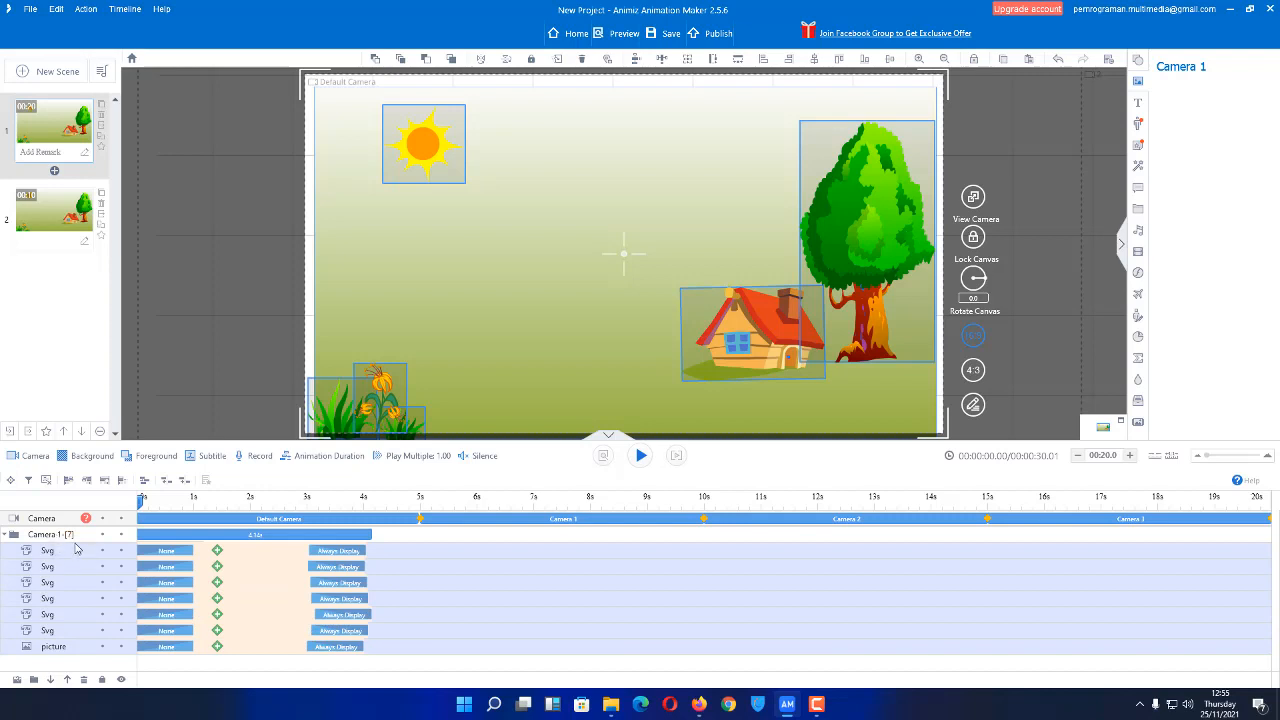
click(8, 535)
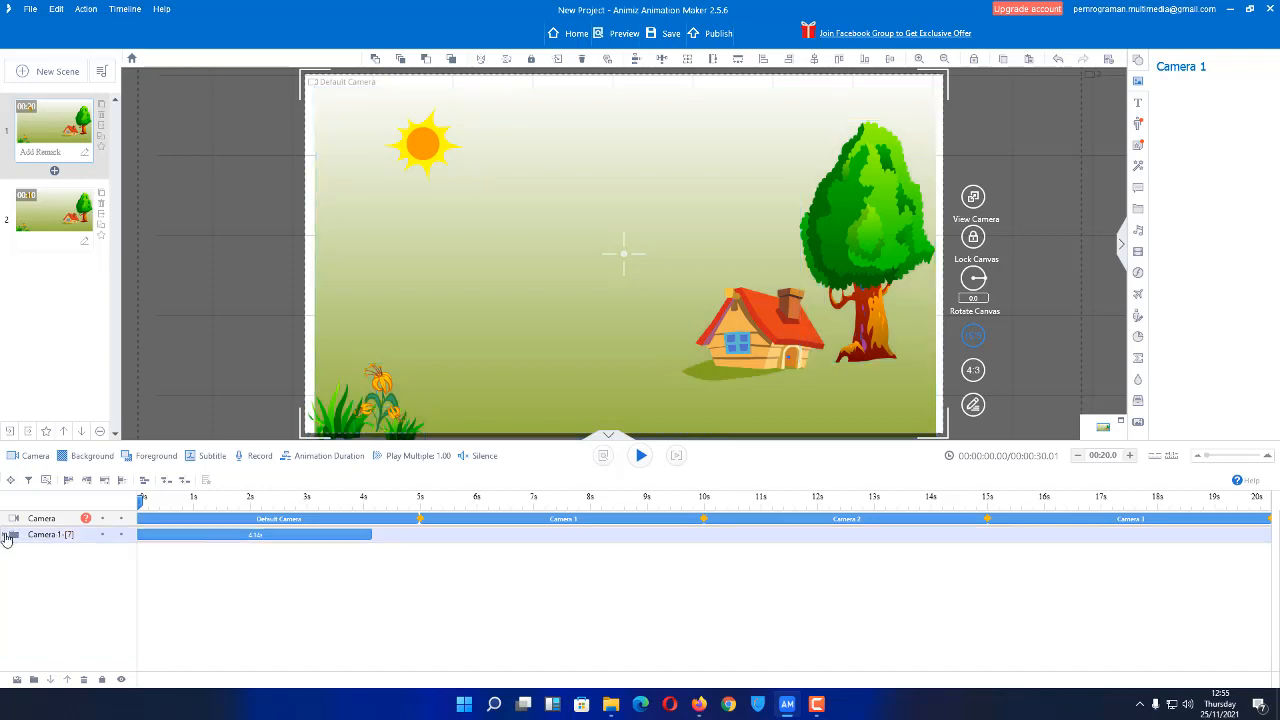
click(8, 535)
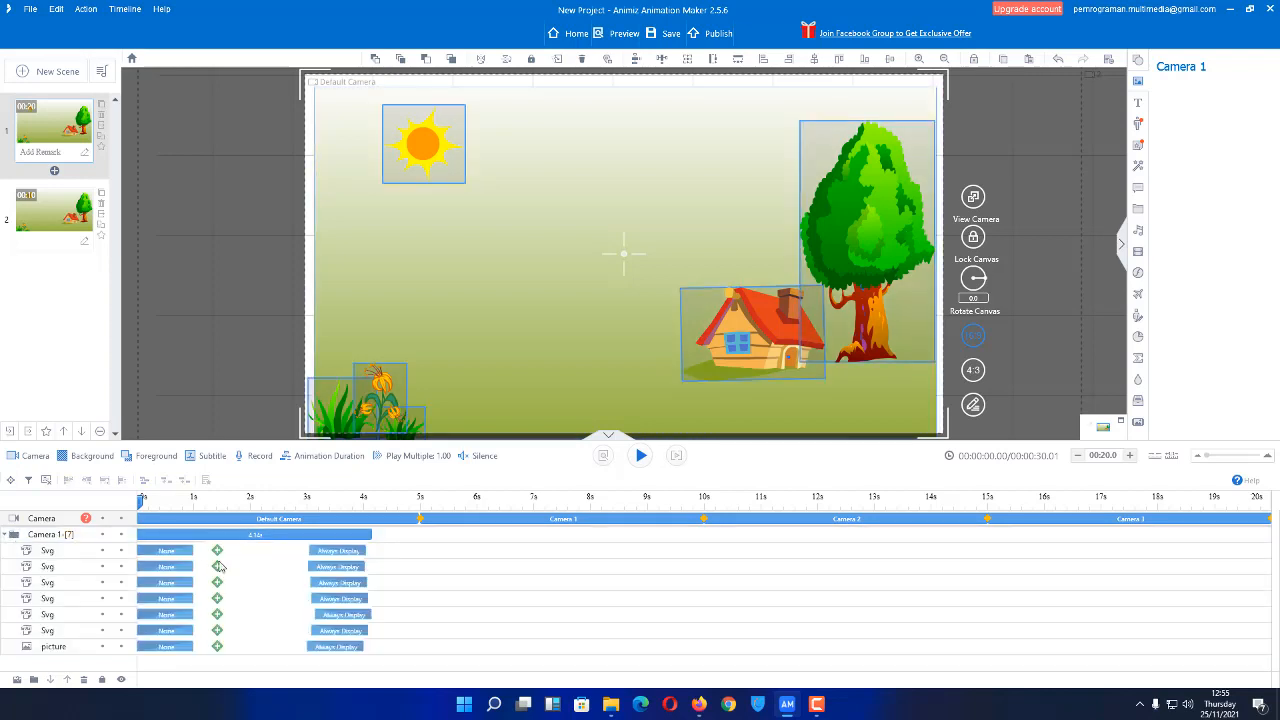
Shift the Always Display exit effects of all seven Camera 1 folder tracks to end at about 5 s, shortening the topmost one.
click(338, 540)
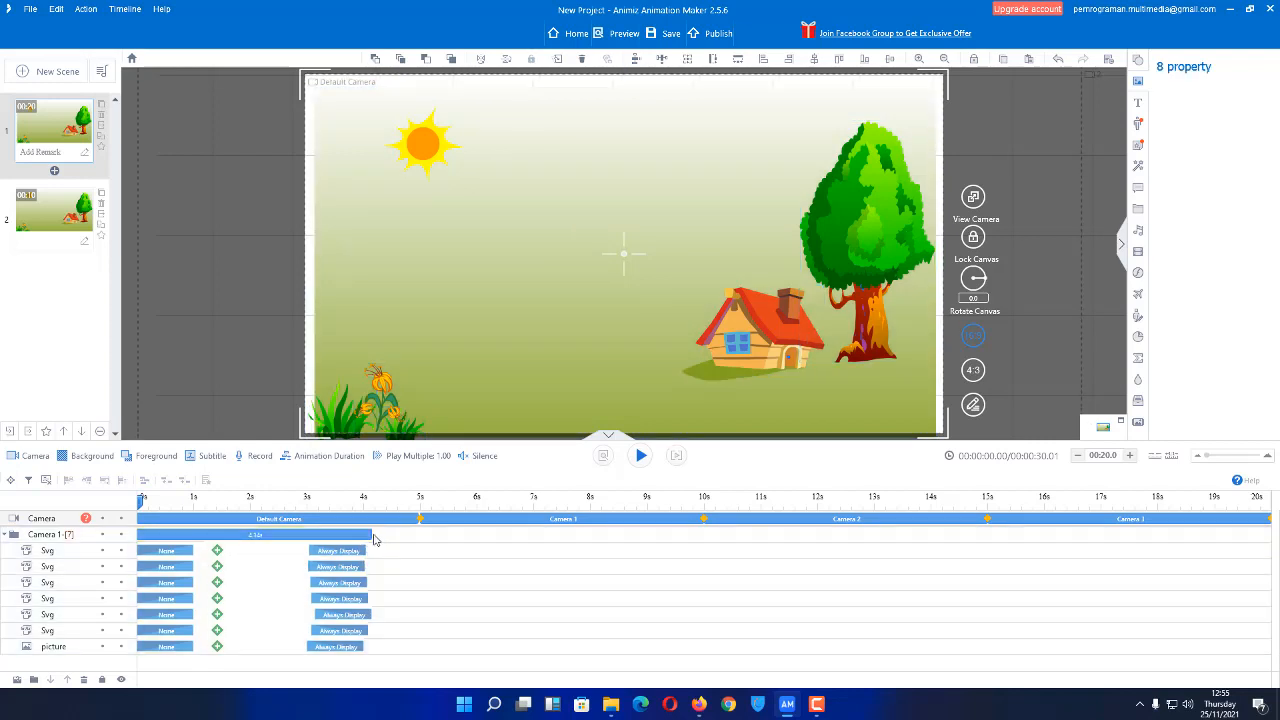
click(352, 553)
click(370, 537)
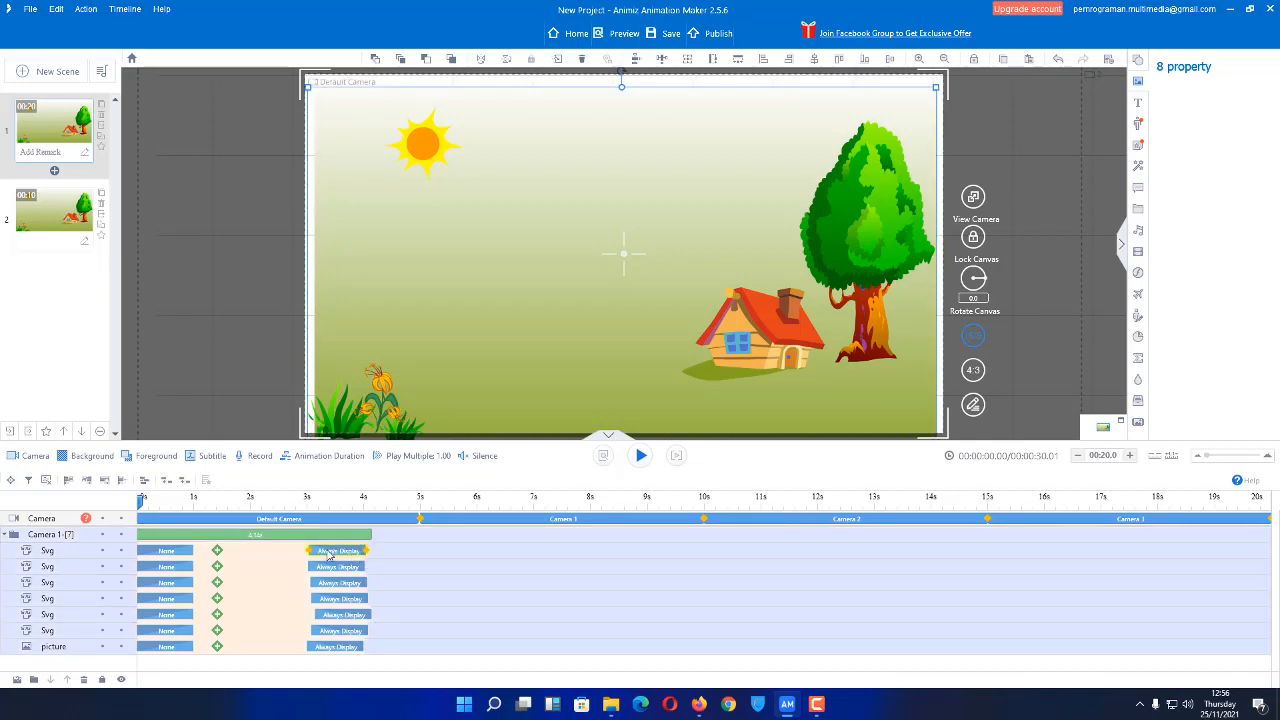
click(340, 566)
click(364, 550)
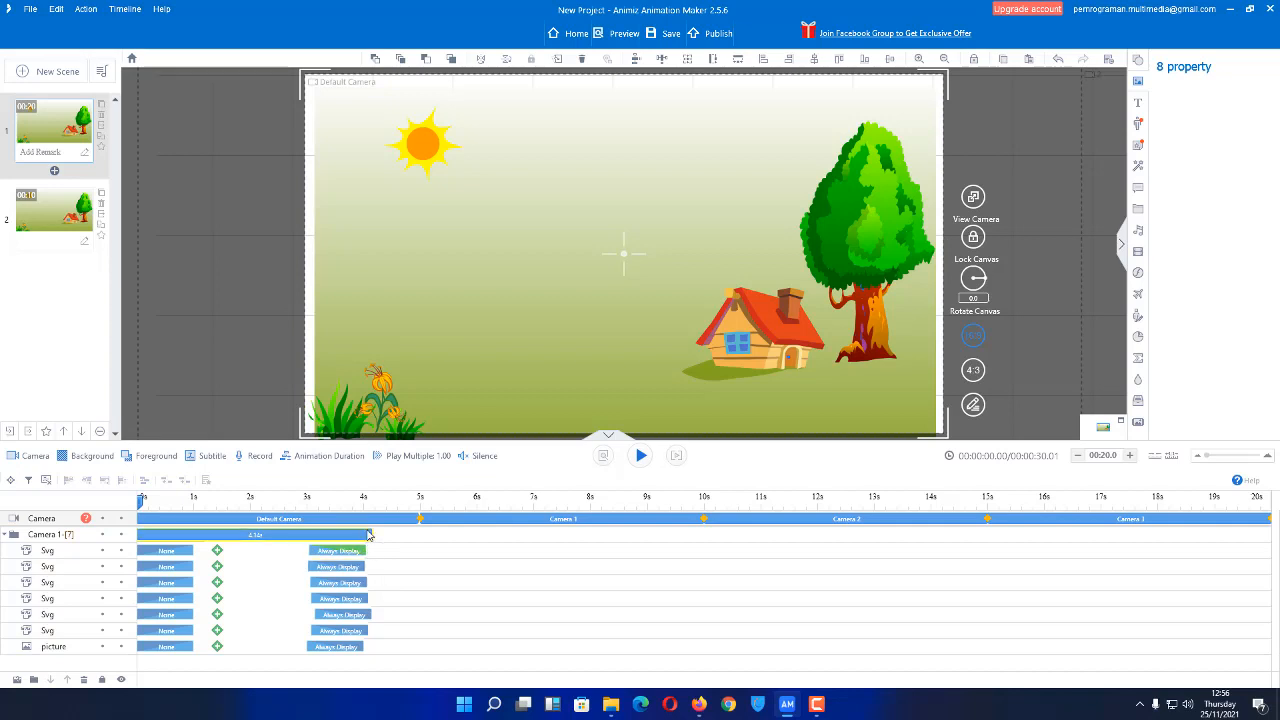
drag(390, 550, 423, 544)
click(350, 567)
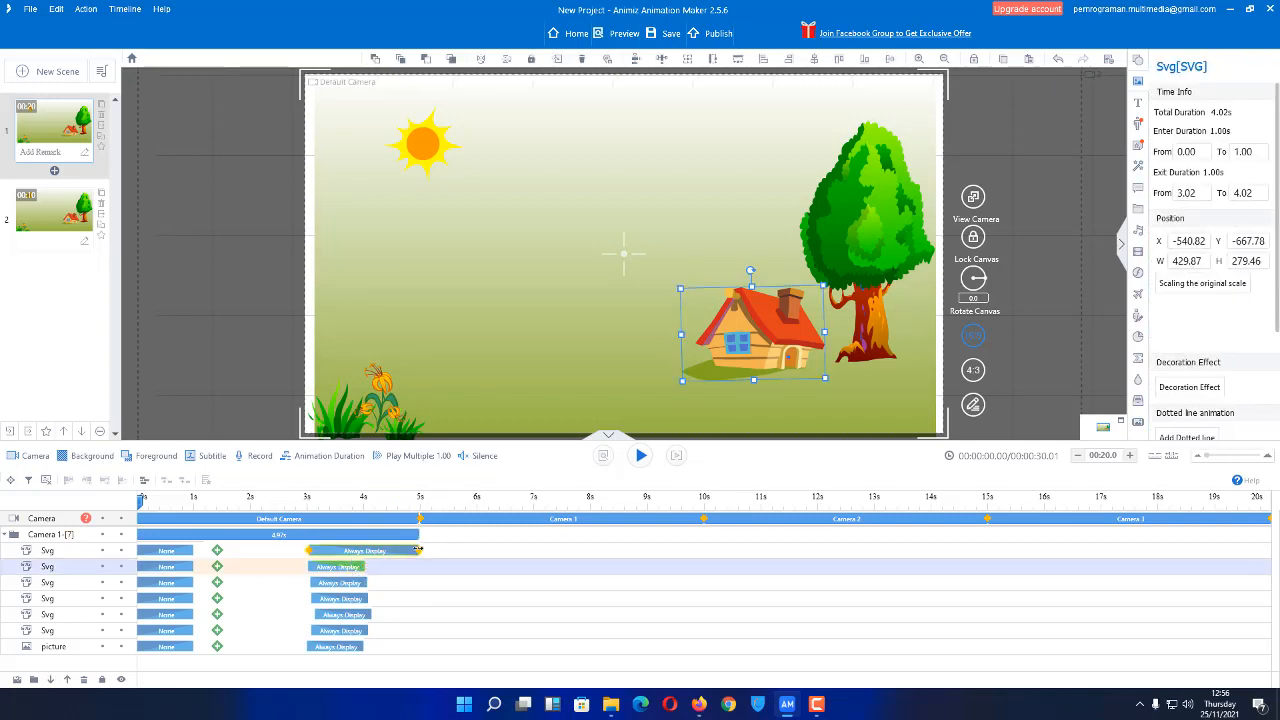
mouse_move(419, 550)
mouse_down()
mouse_move(320, 550)
mouse_move(409, 553)
mouse_up()
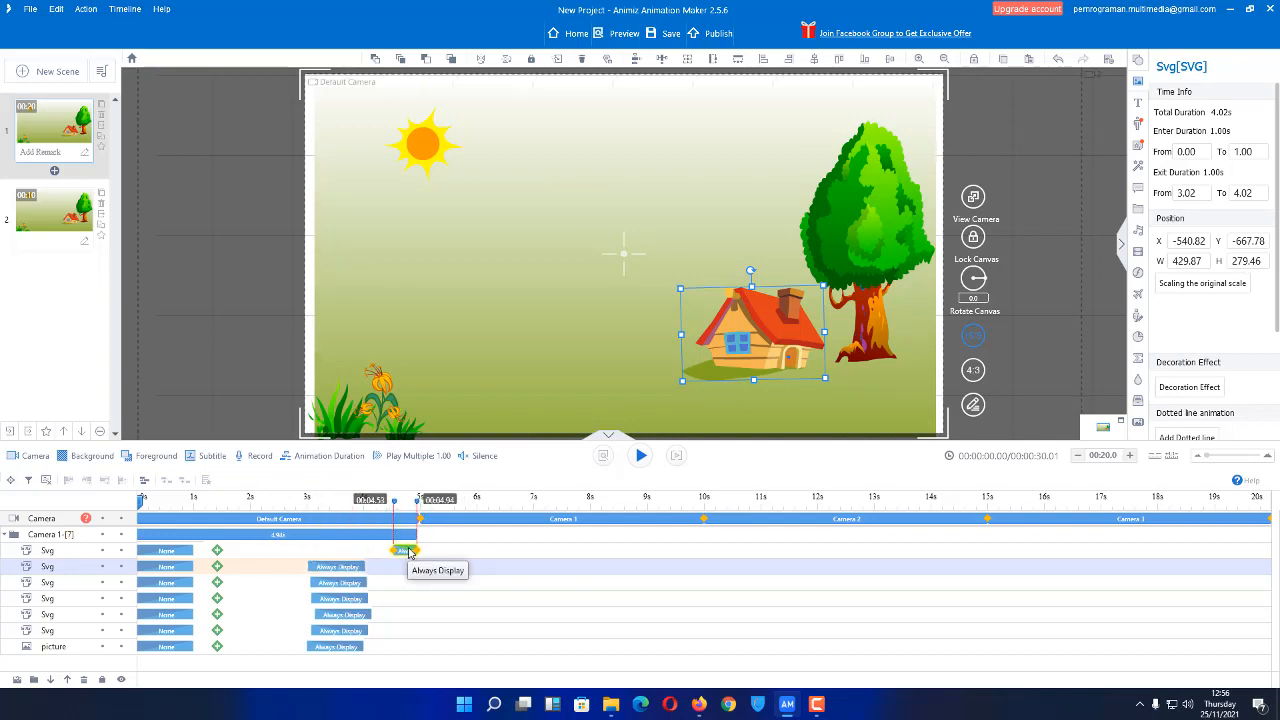
drag(332, 568, 404, 647)
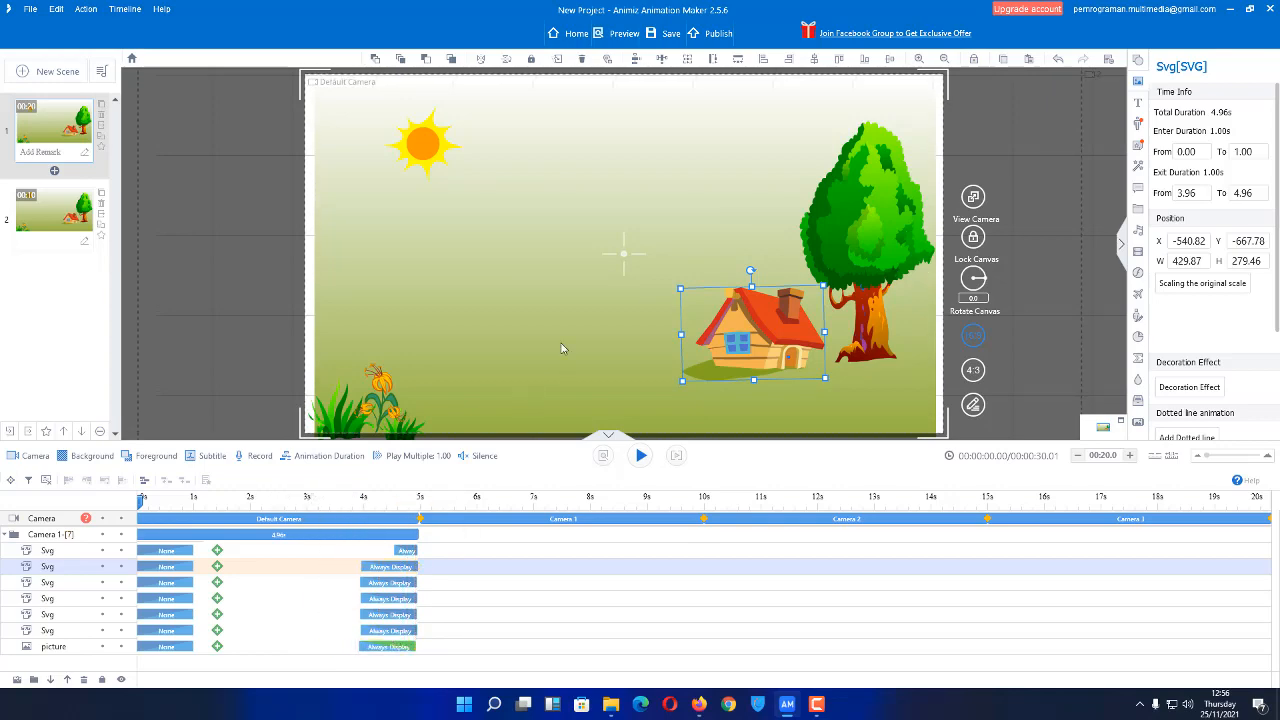
Delete the second scene, which holds the original countryside template.
scroll(625, 240, down, 5)
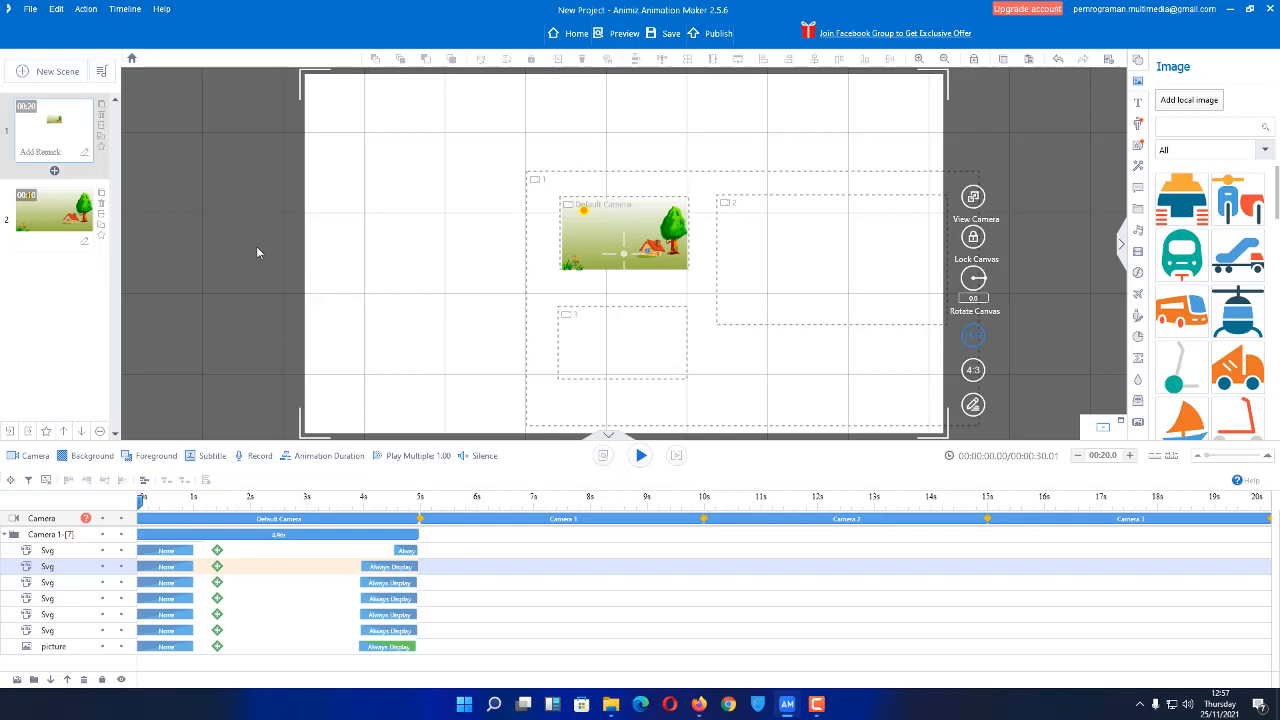
right_click(44, 211)
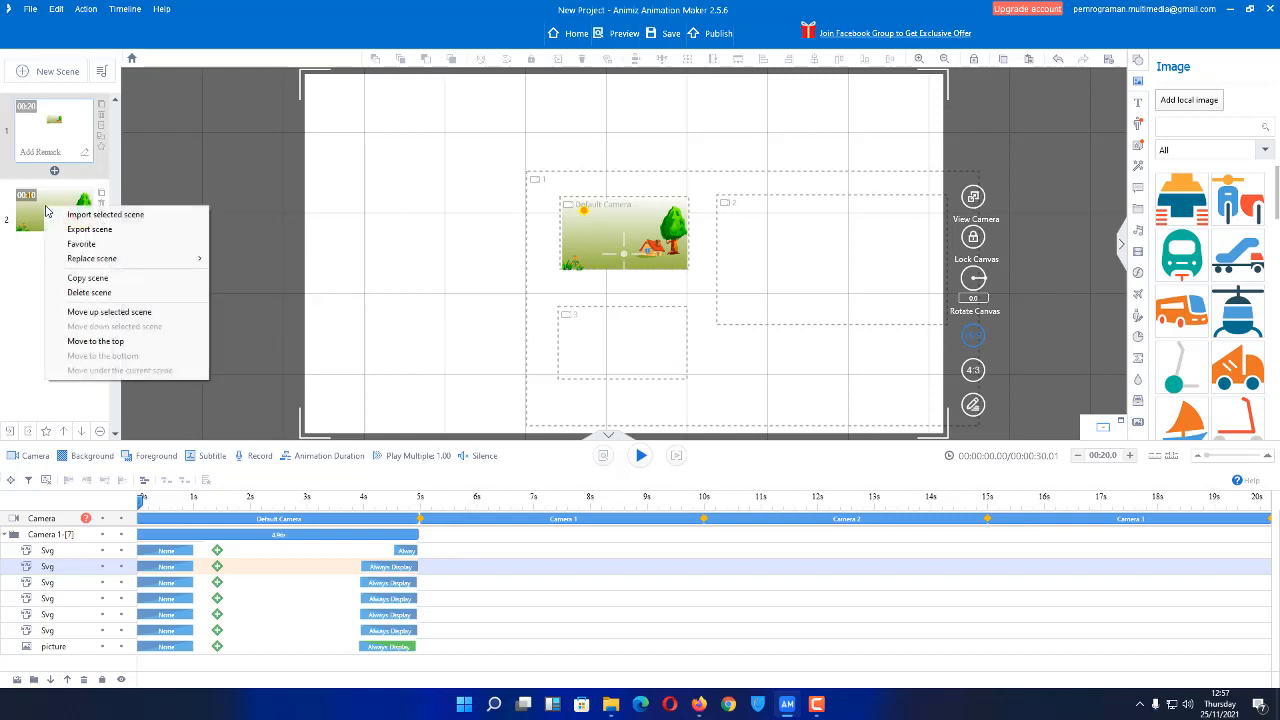
click(94, 294)
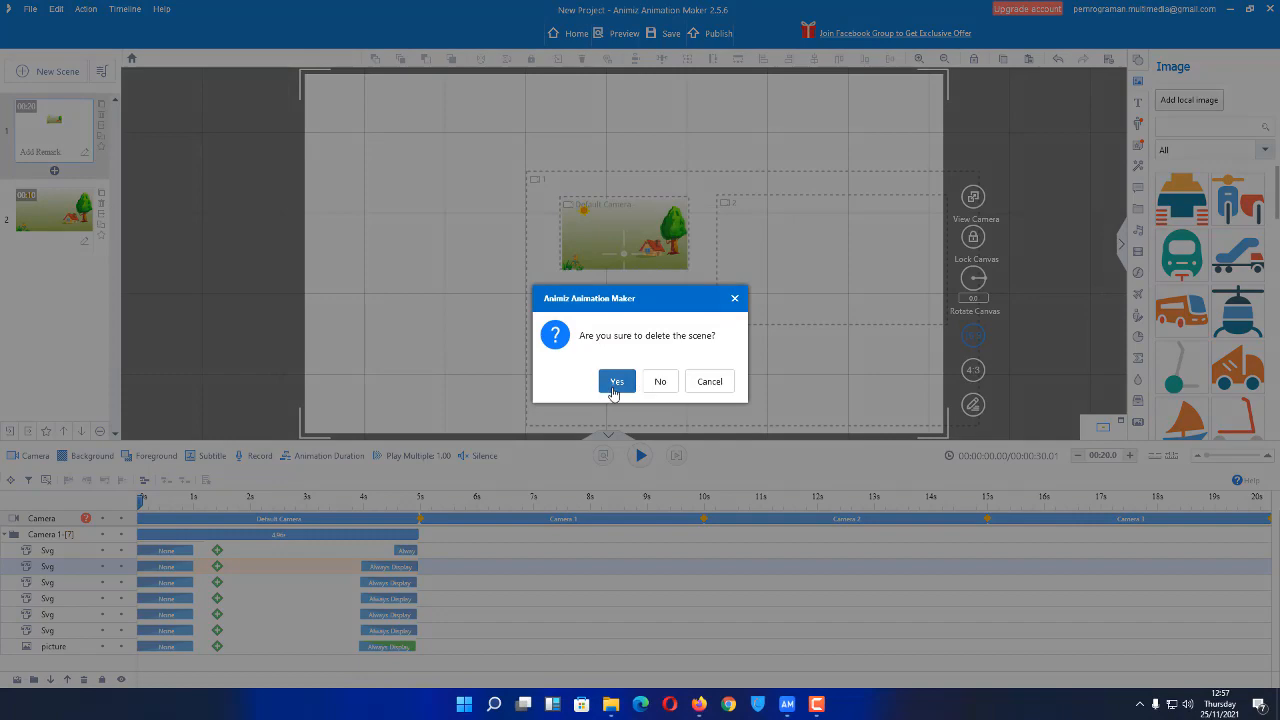
click(616, 384)
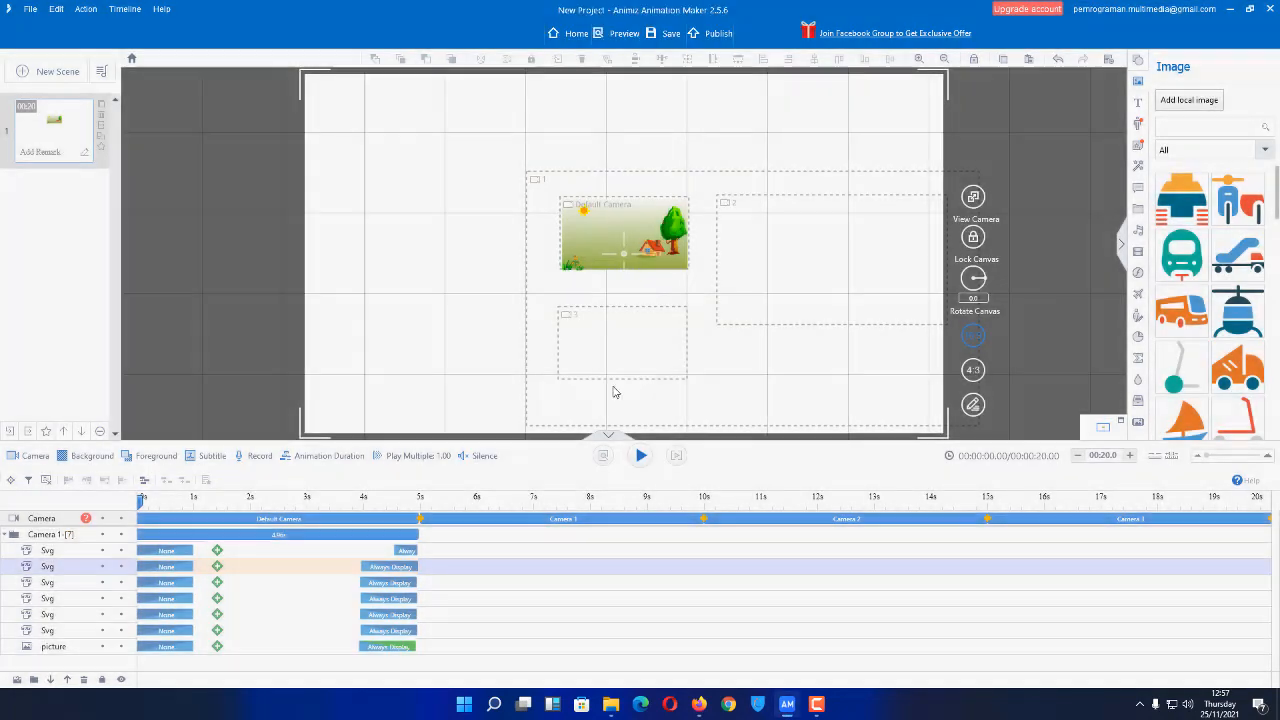
Add a new scene from the online Fantasy template country-fair.
click(52, 75)
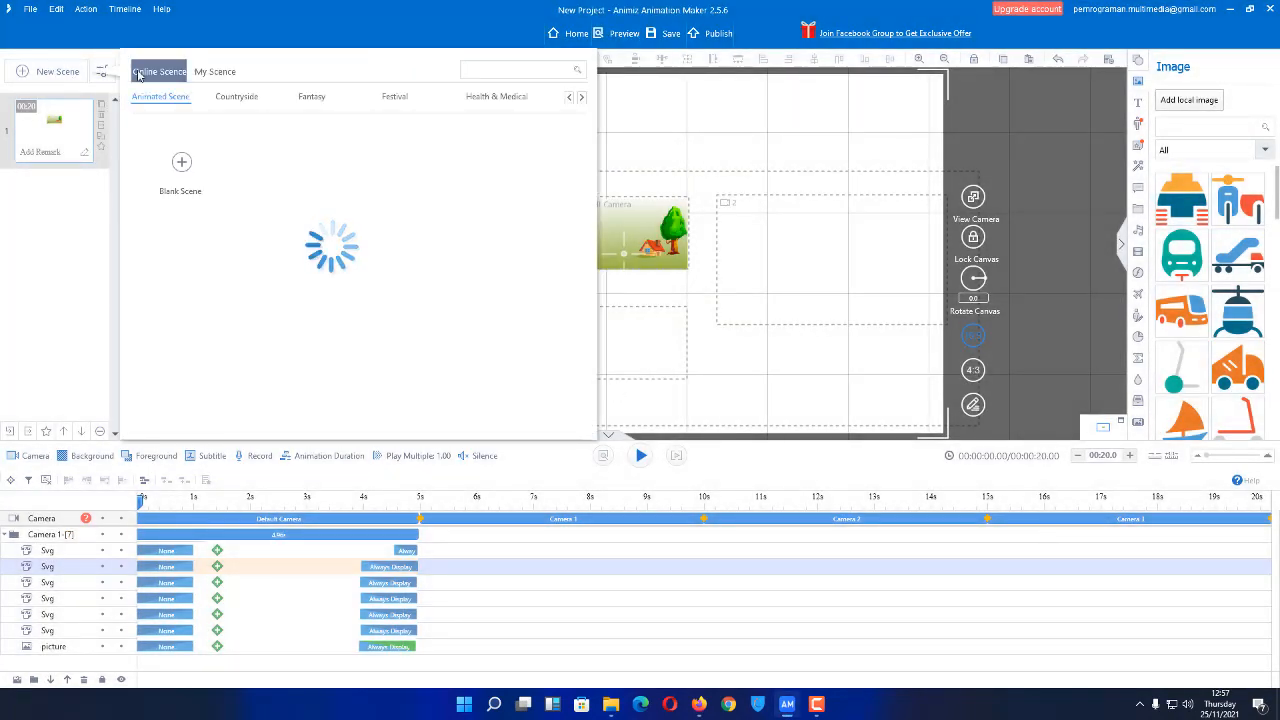
click(312, 102)
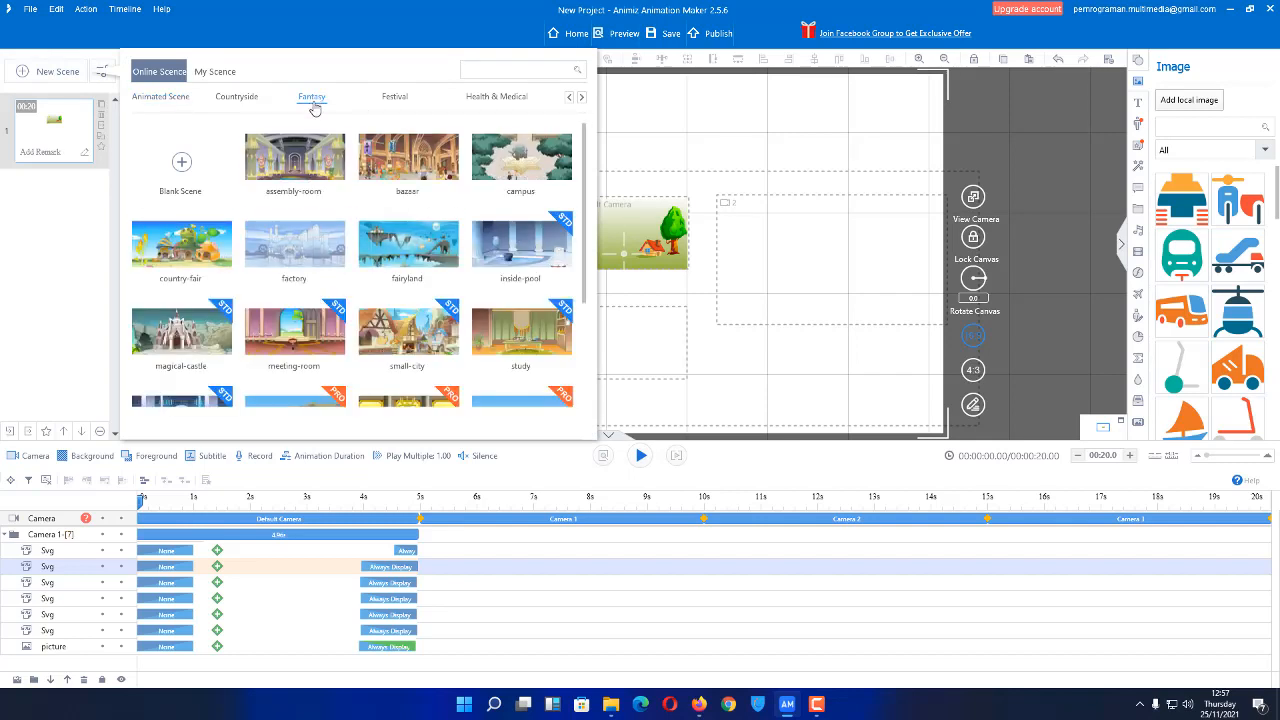
click(195, 240)
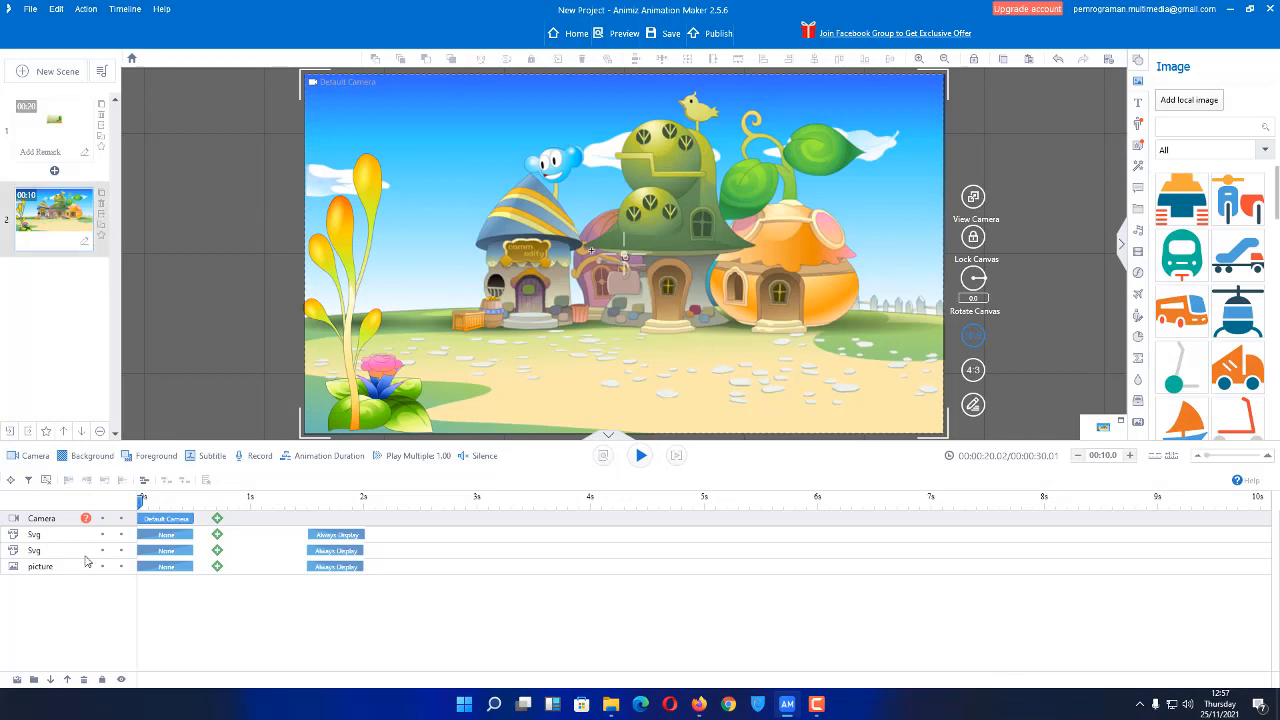
Copy both Svg objects and the picture from the country-fair scene, and return to the first scene.
click(58, 538)
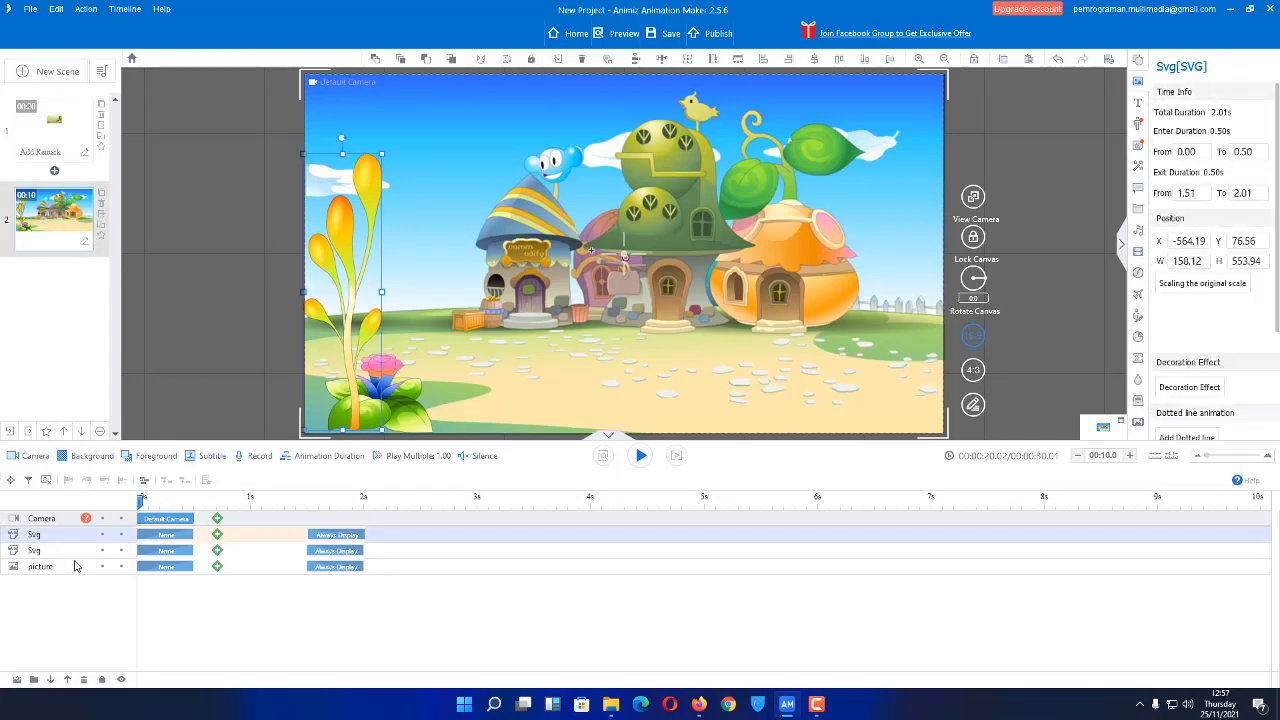
shift+click(68, 567)
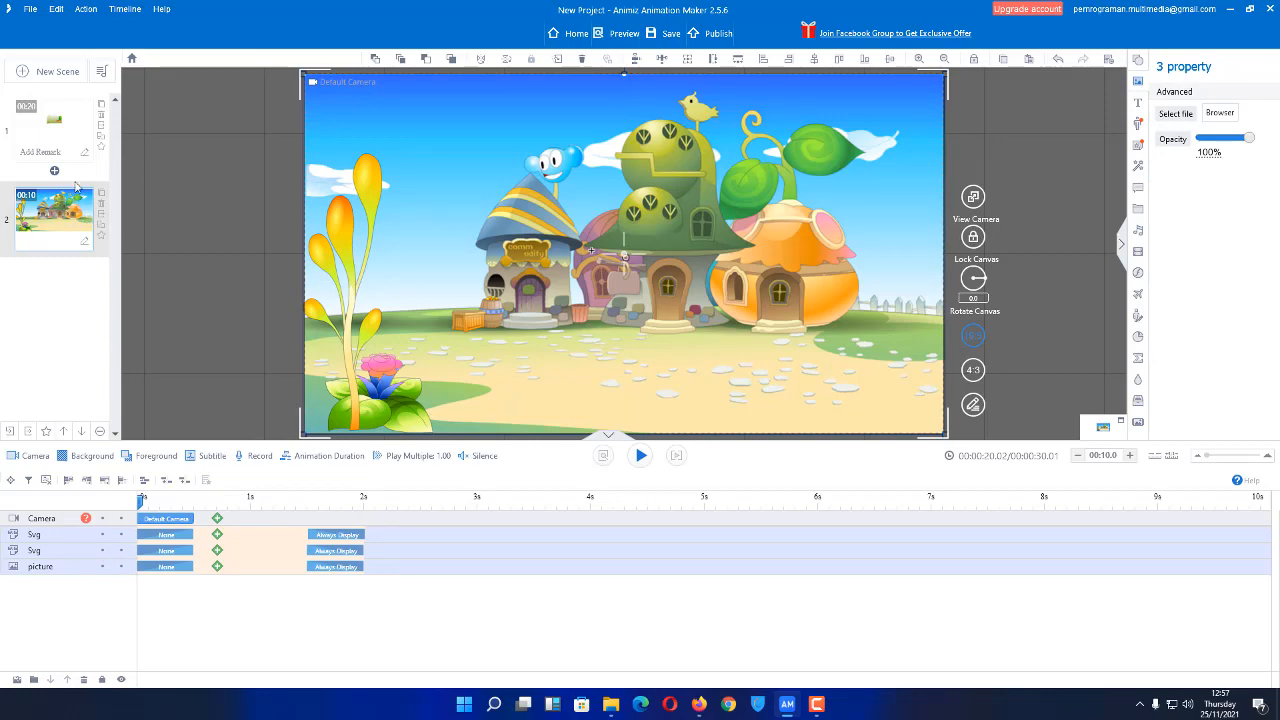
click(68, 140)
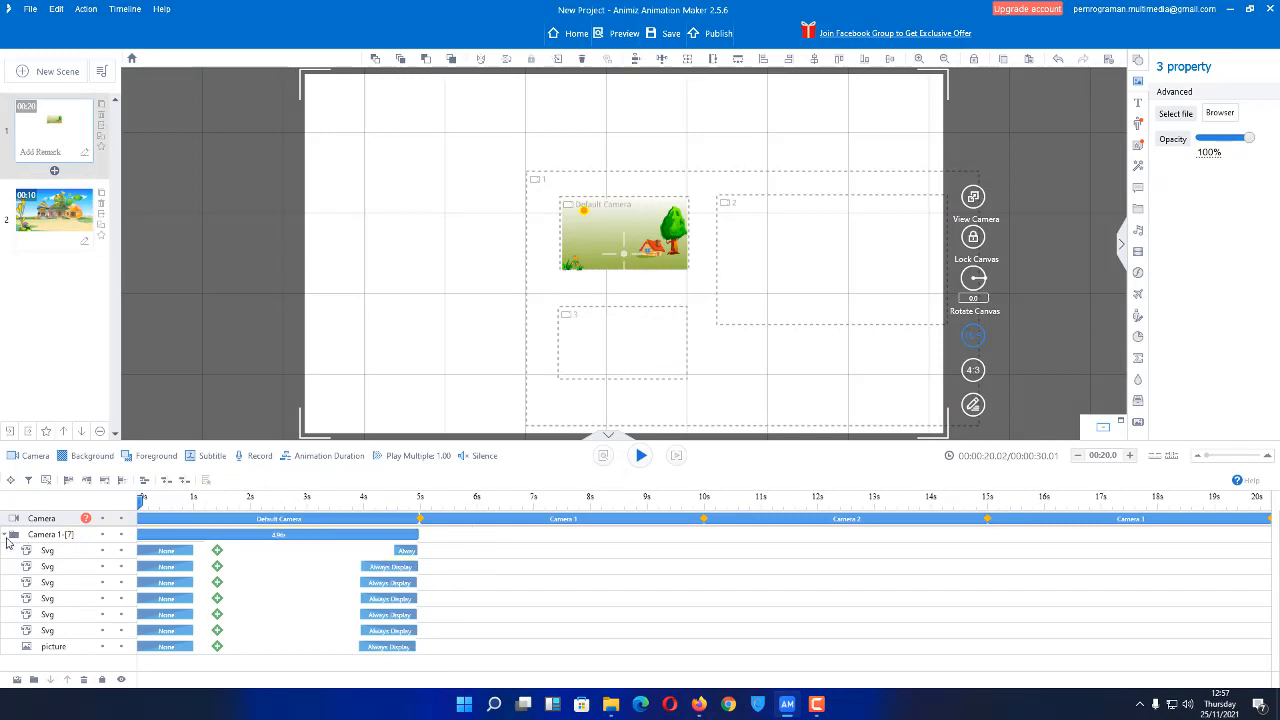
Collapse the Camera 1 track folder and add a new empty folder above it.
click(6, 536)
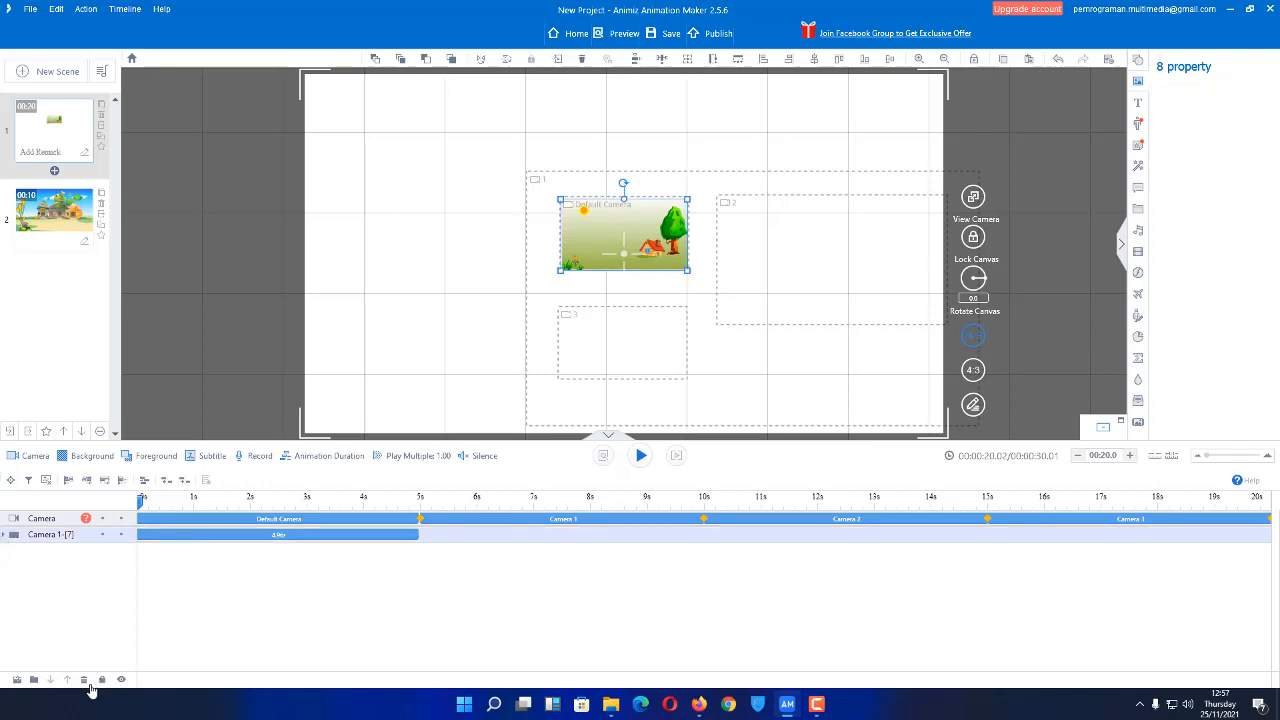
click(33, 679)
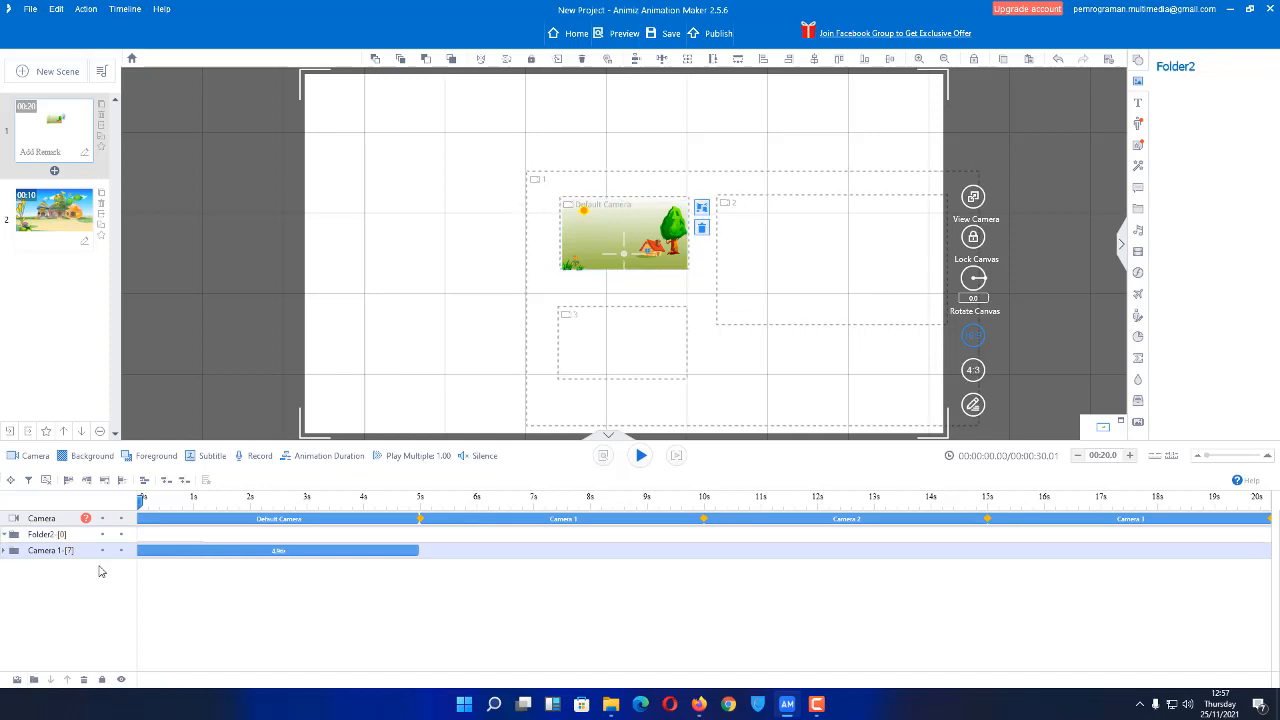
click(5, 551)
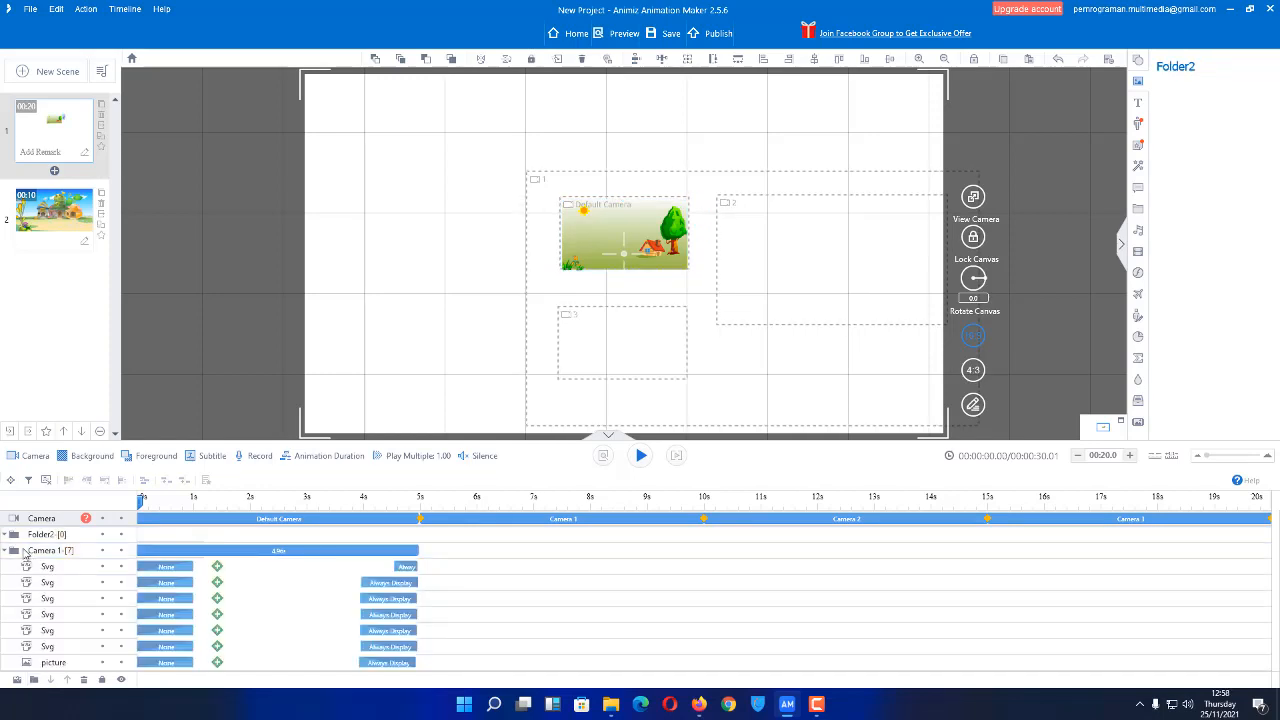
click(12, 551)
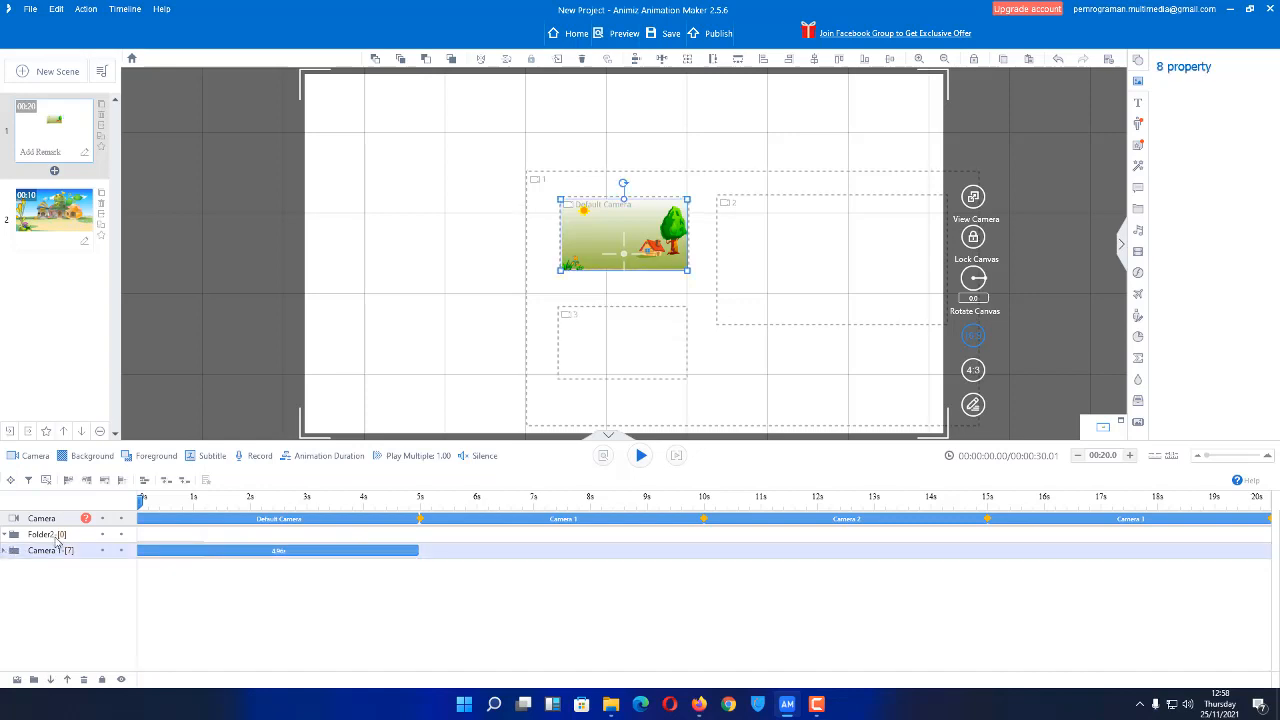
click(44, 536)
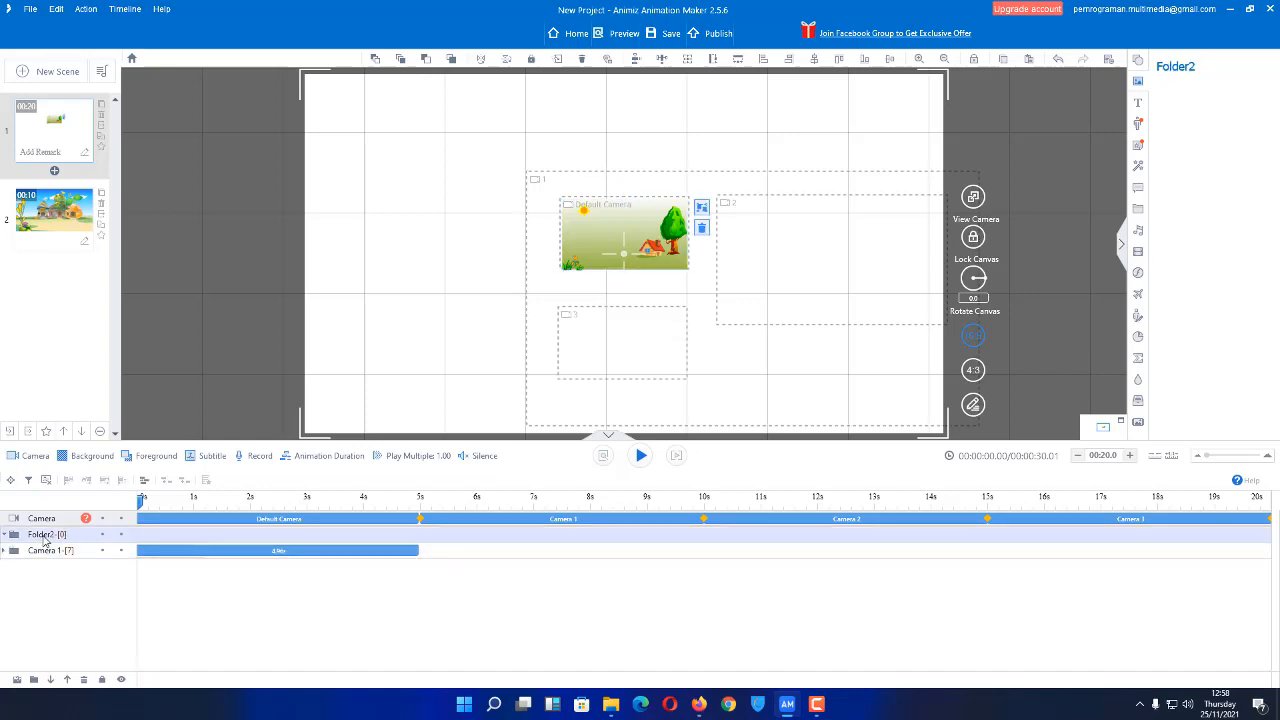
click(5, 535)
Paste the three country-fair objects into the first scene and move their tracks into the new empty folder.
double_click(178, 538)
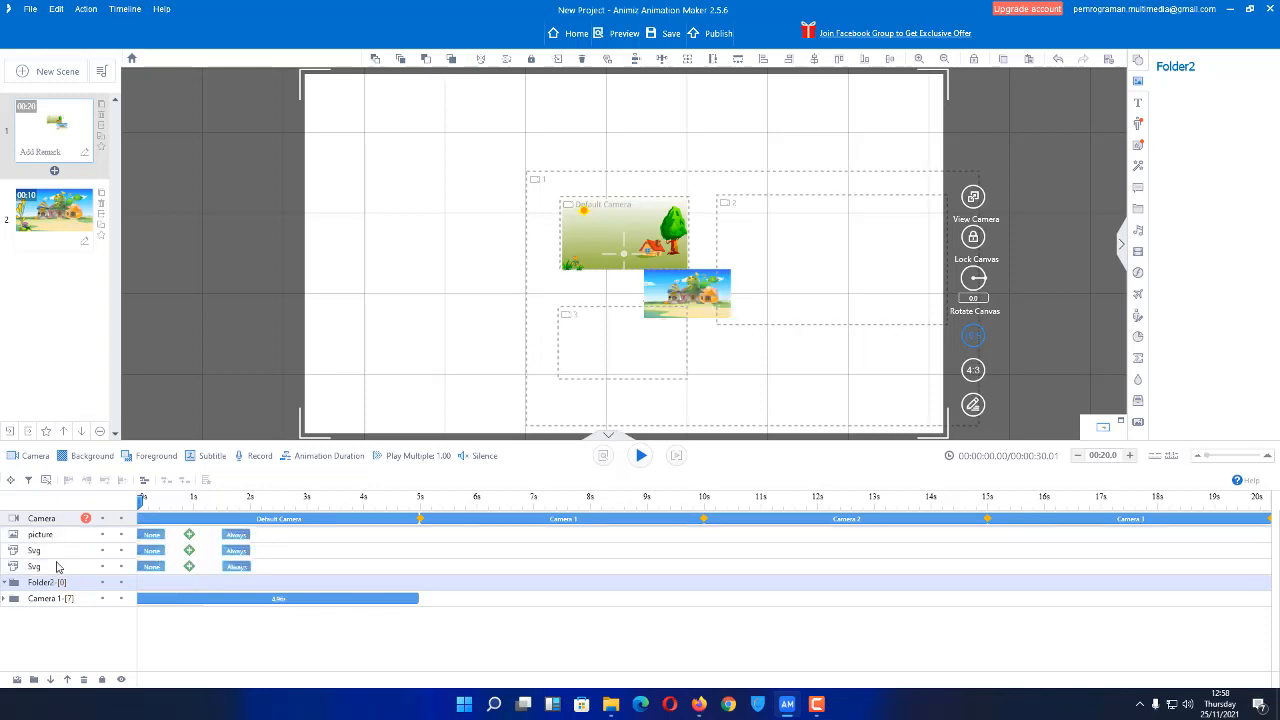
click(38, 567)
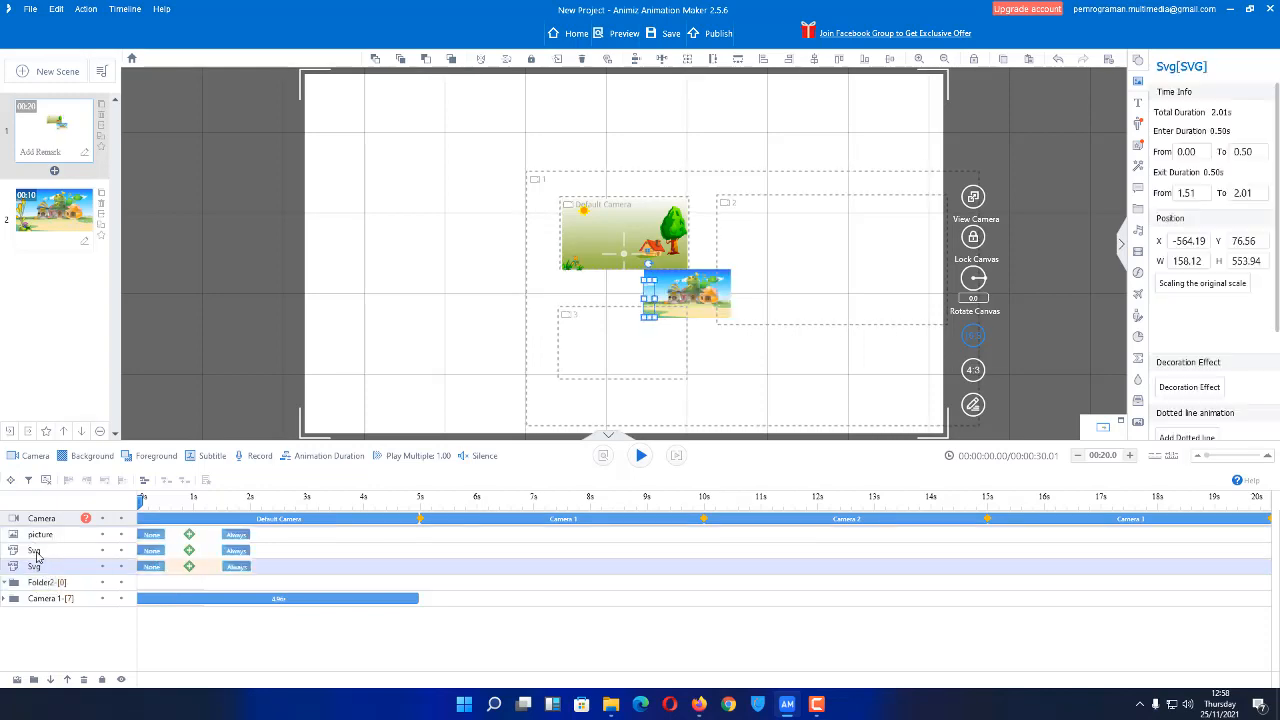
ctrl+click(42, 550)
ctrl+click(56, 536)
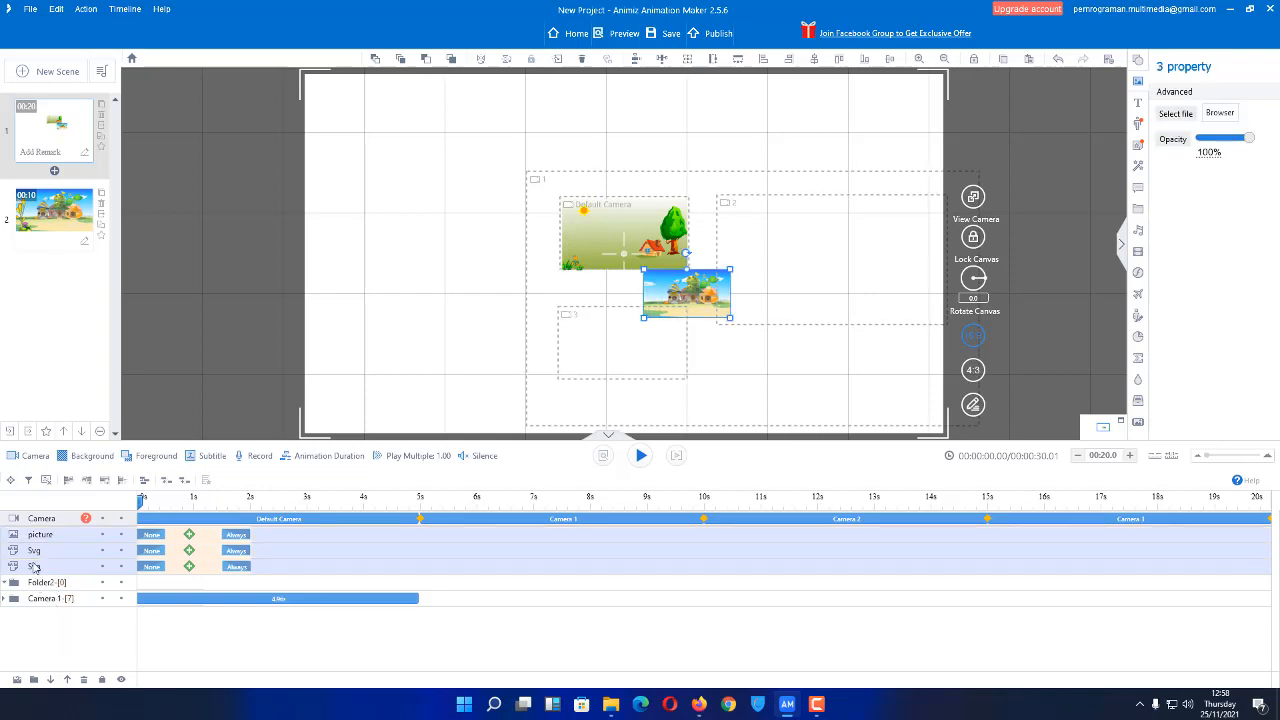
drag(35, 580, 69, 590)
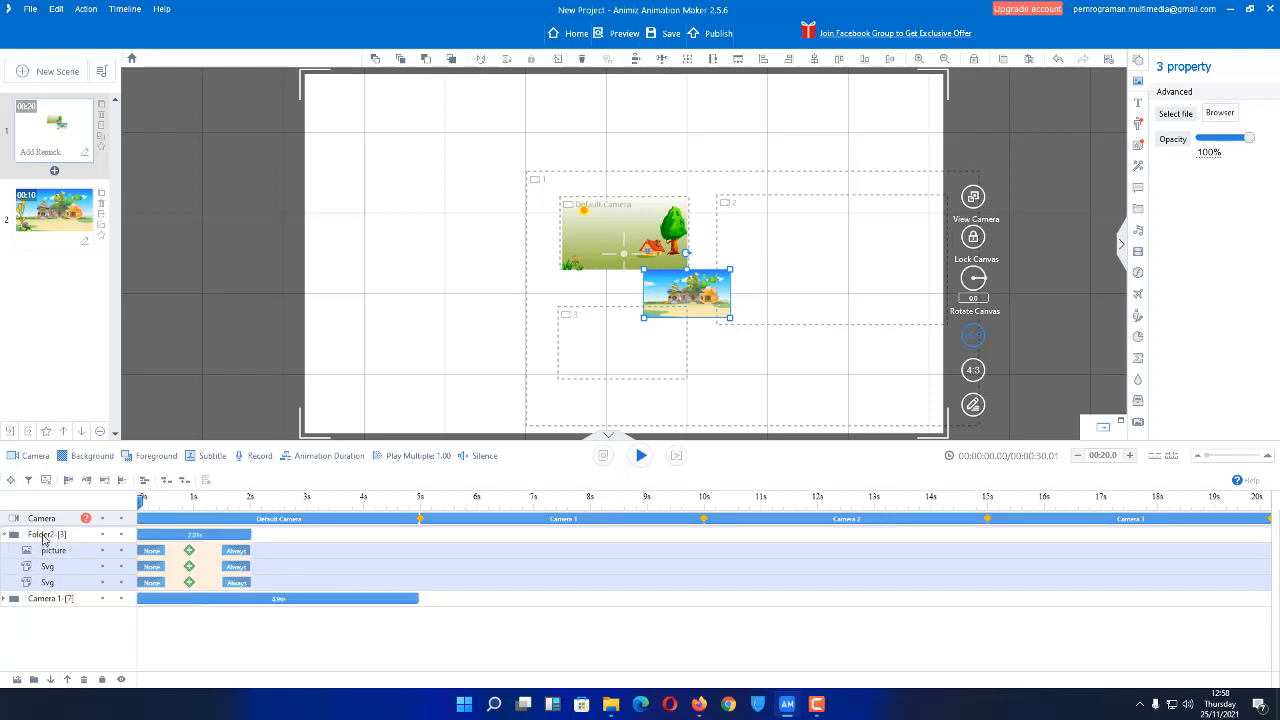
Rename the folder holding the country-fair tracks as Camera 1.
double_click(43, 536)
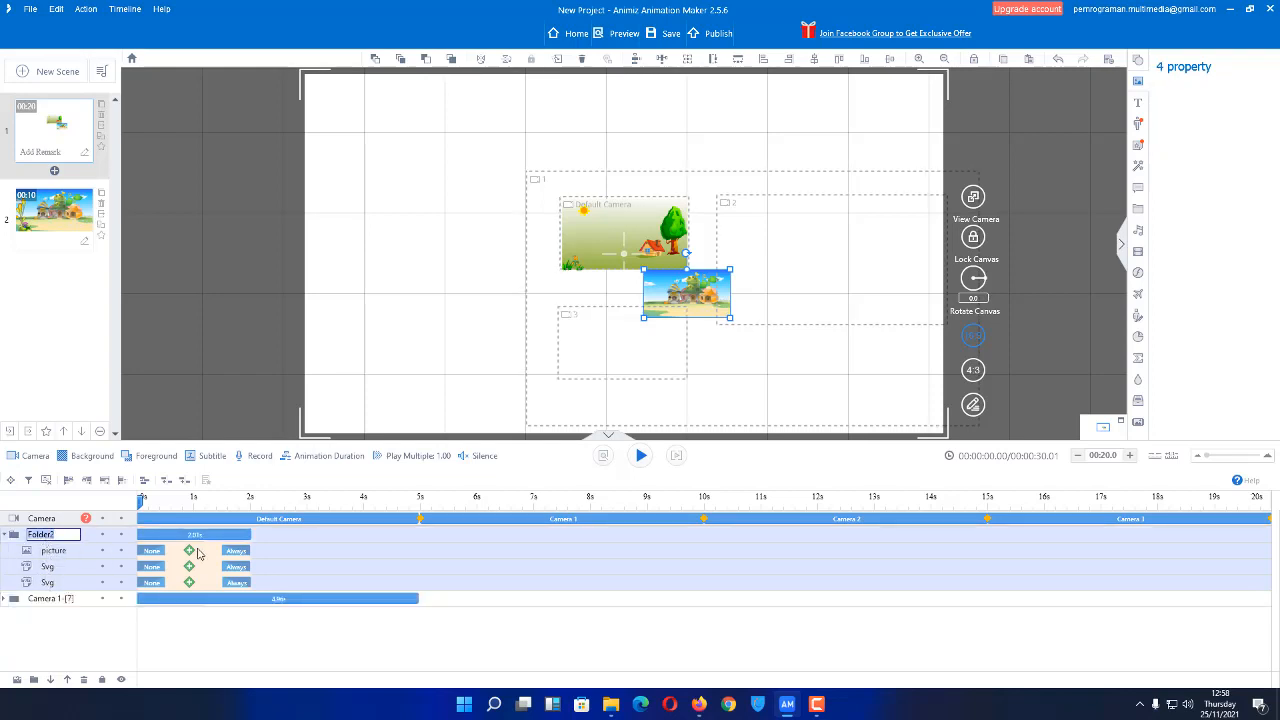
text(Camera 1)
key(Return)
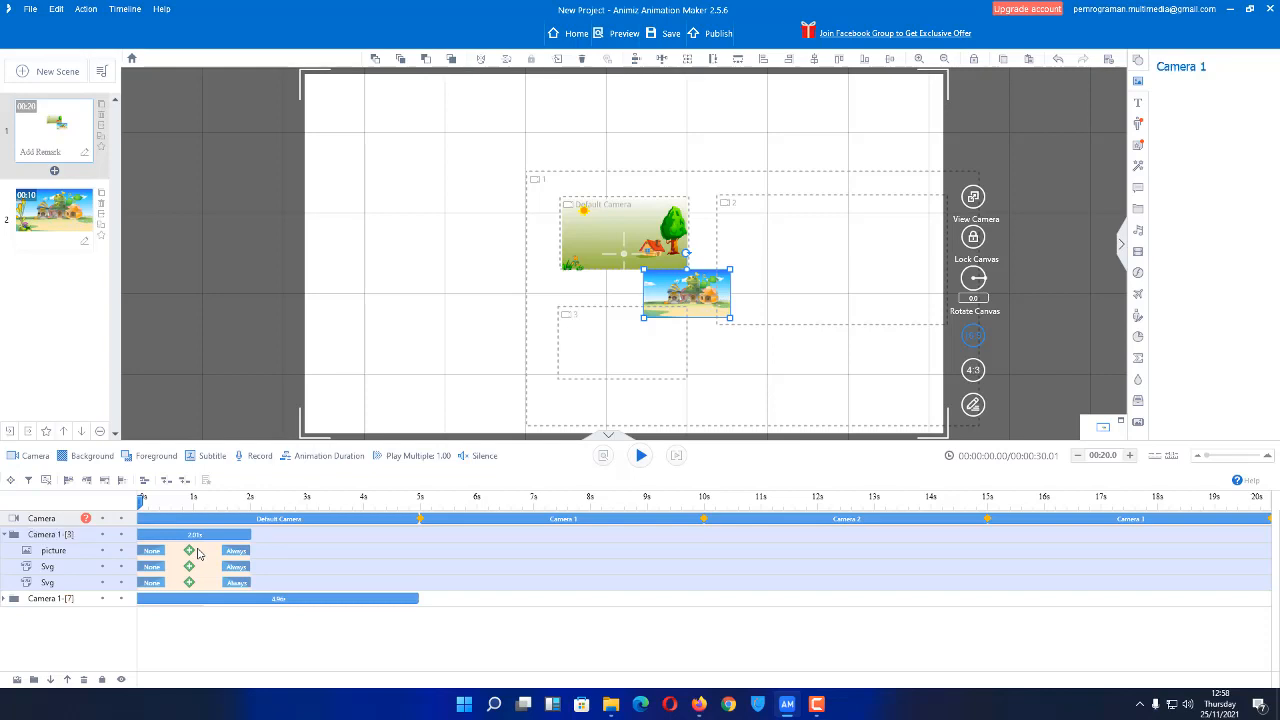
Rename the lower seven-track folder from Camera 1 to Camera Default.
click(45, 601)
click(45, 604)
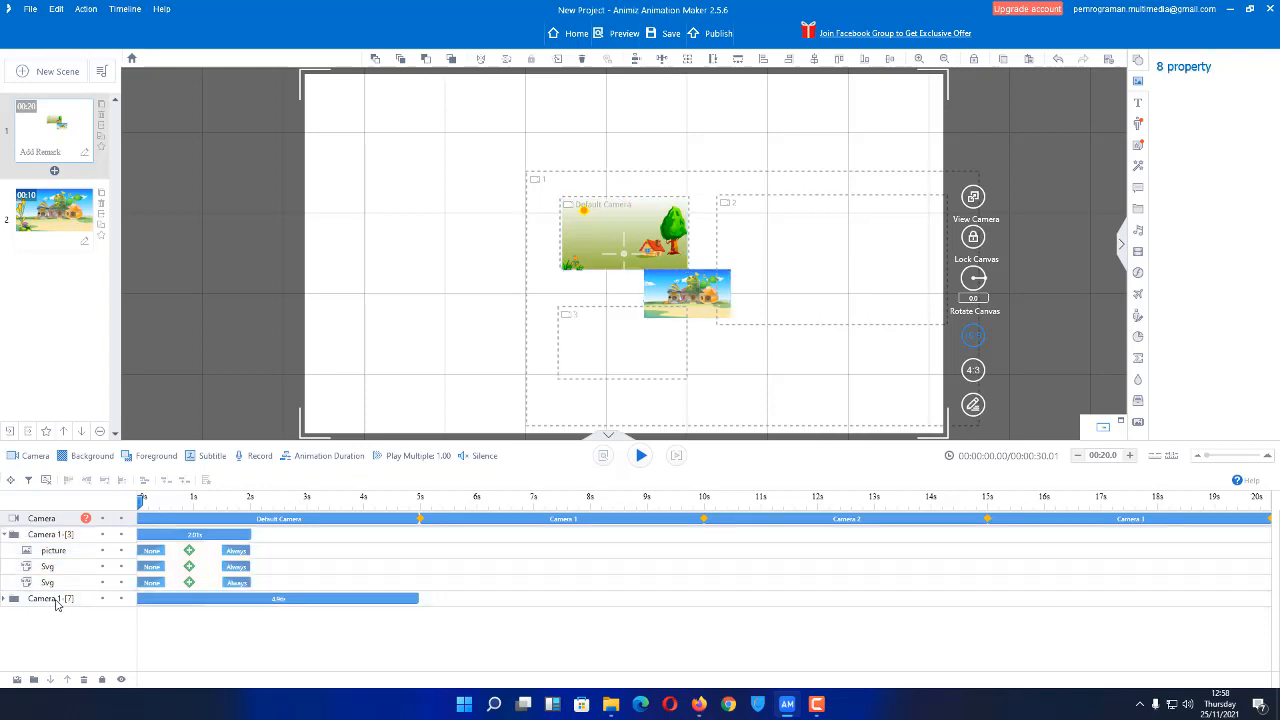
click(53, 602)
click(53, 602)
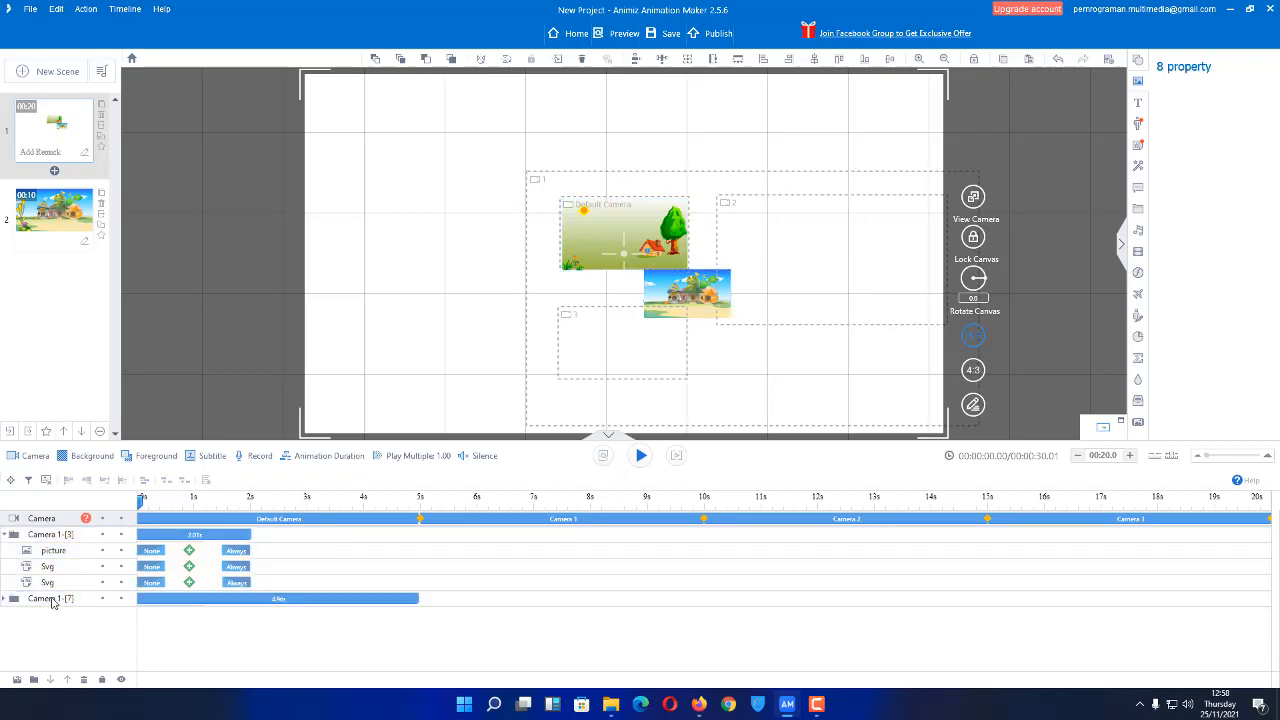
click(53, 602)
click(52, 602)
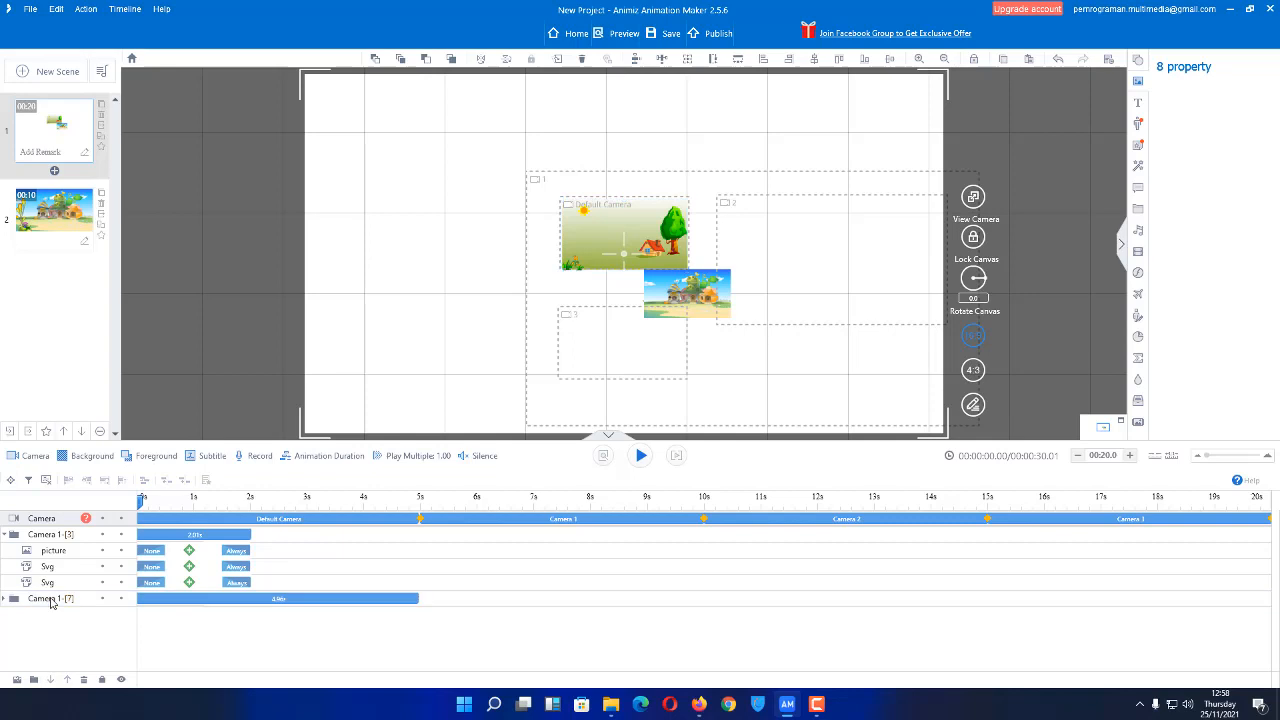
right_click(52, 602)
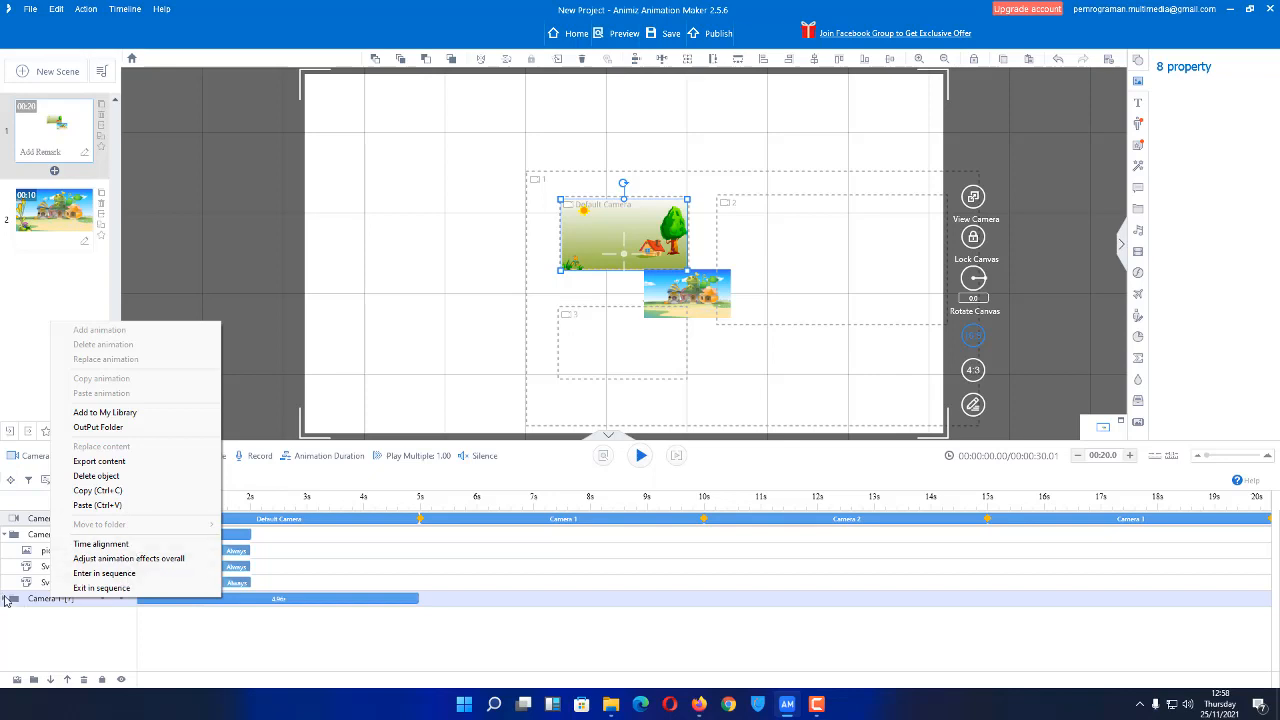
click(5, 598)
click(48, 600)
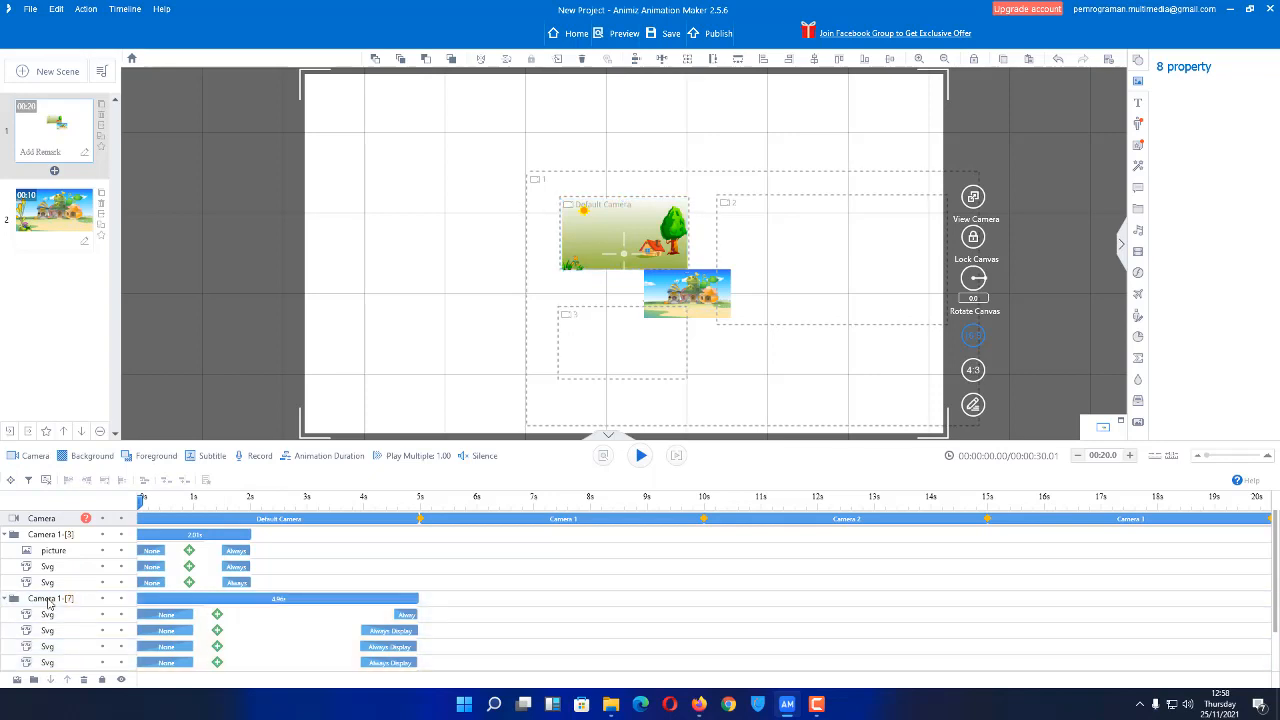
double_click(48, 598)
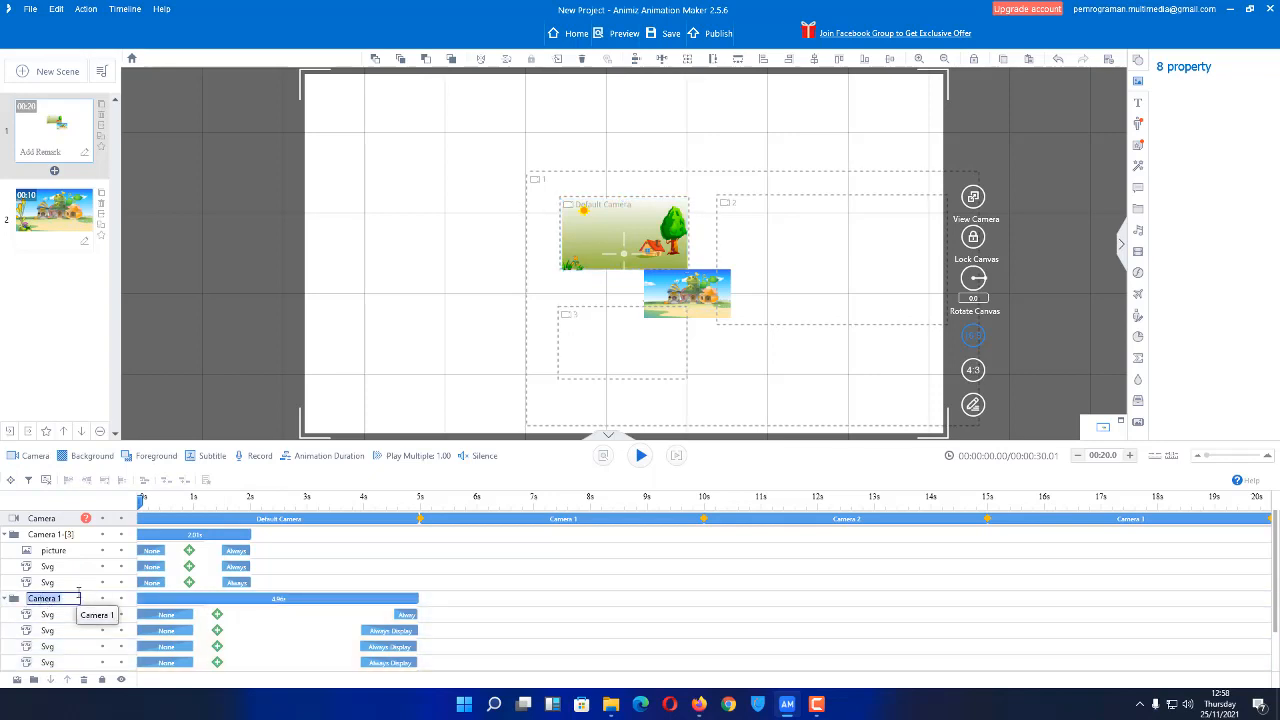
click(79, 595)
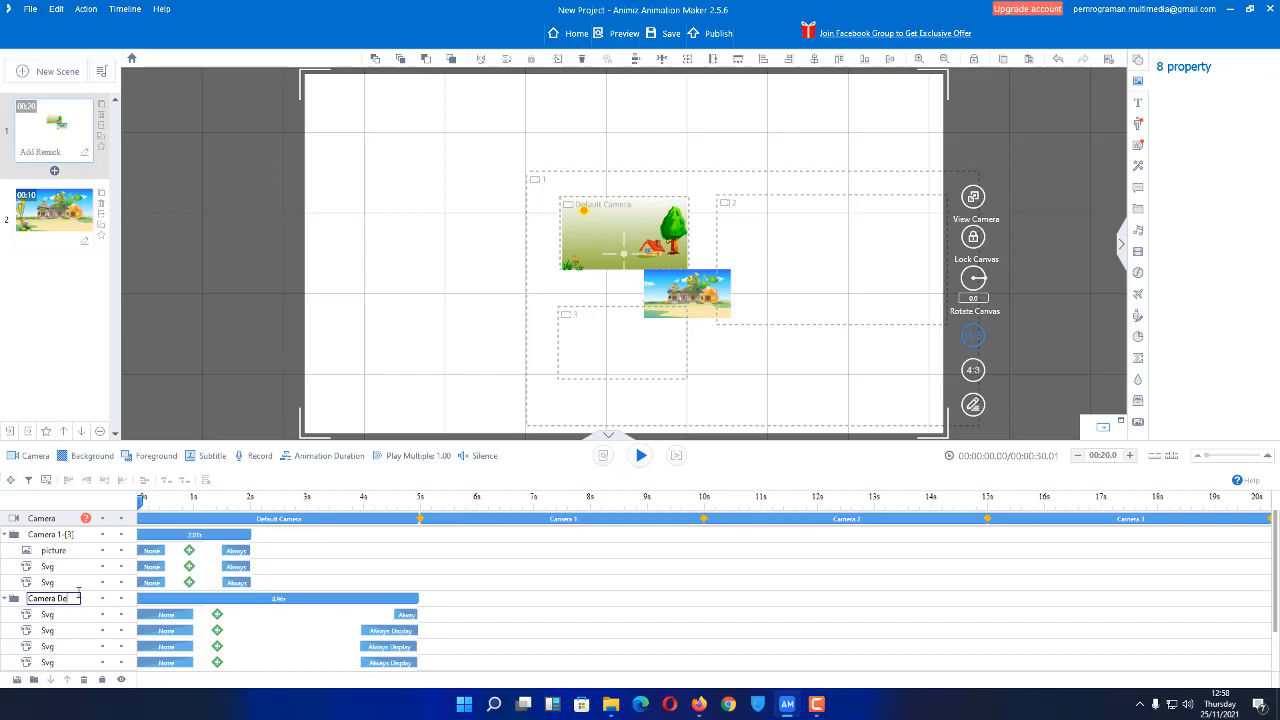
text(Default)
key(Return)
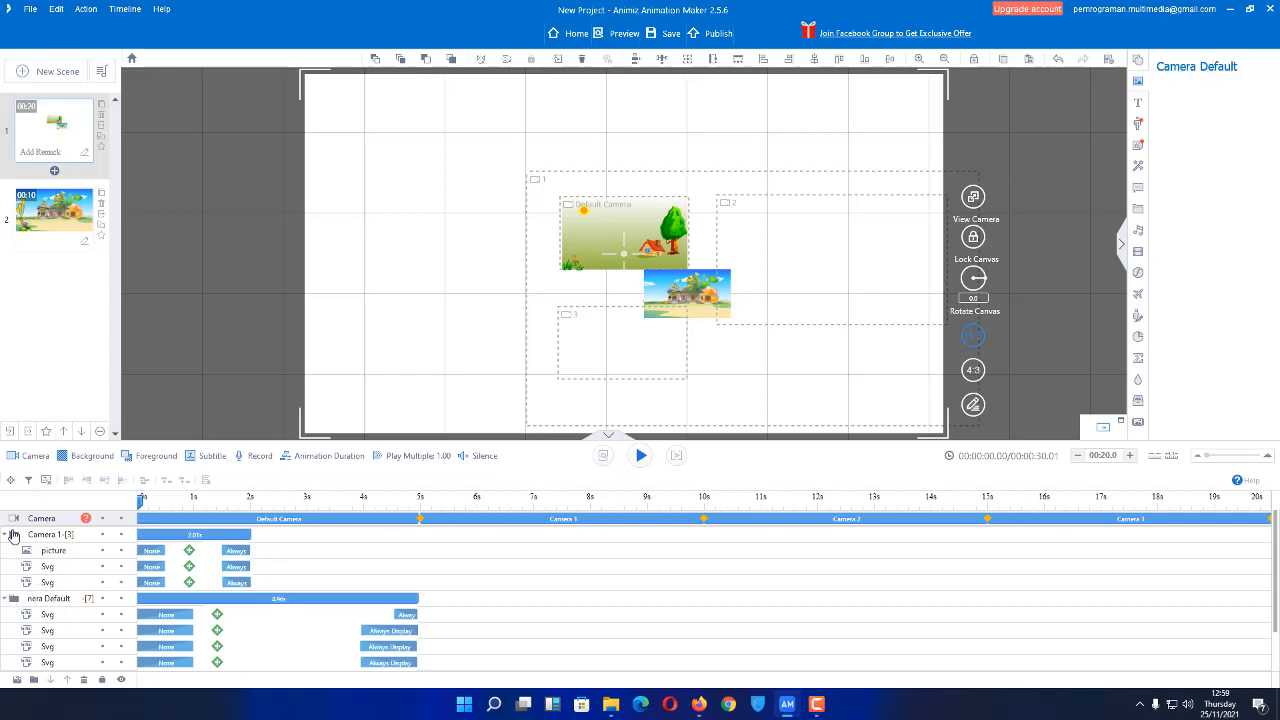
Move the picture track below both Svg tracks in the Camera 1 folder.
click(60, 553)
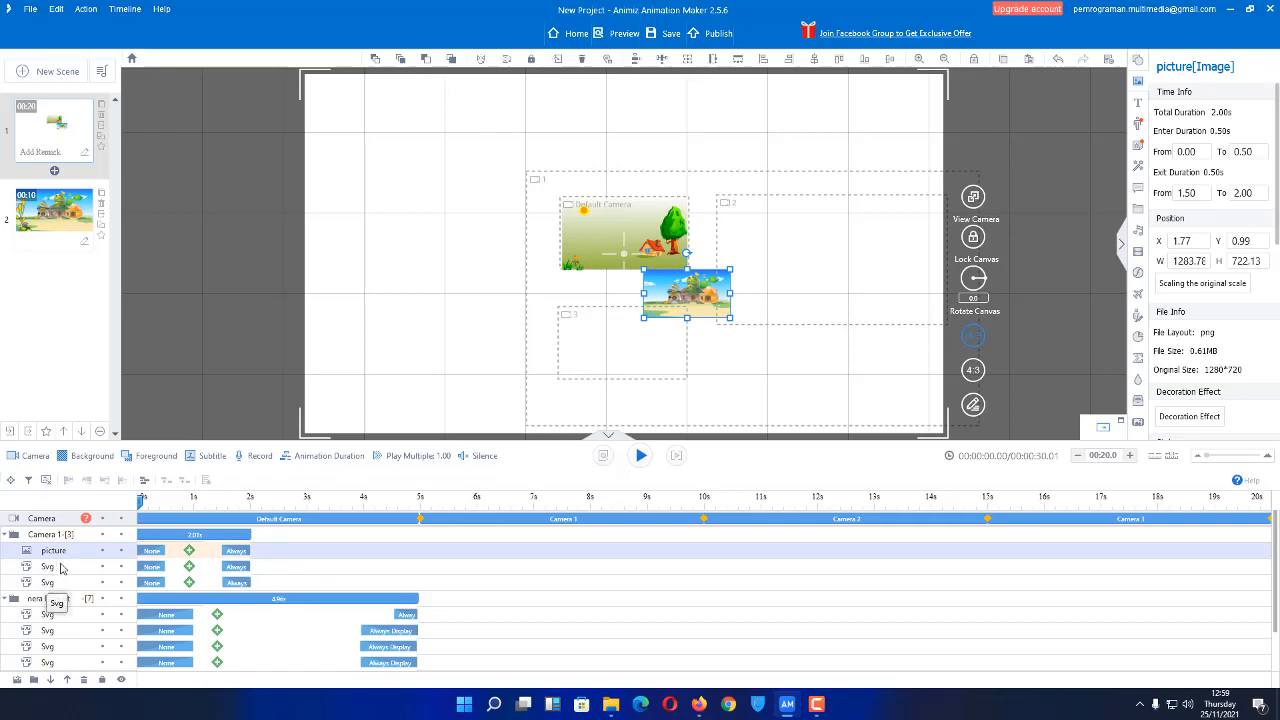
drag(60, 566, 60, 584)
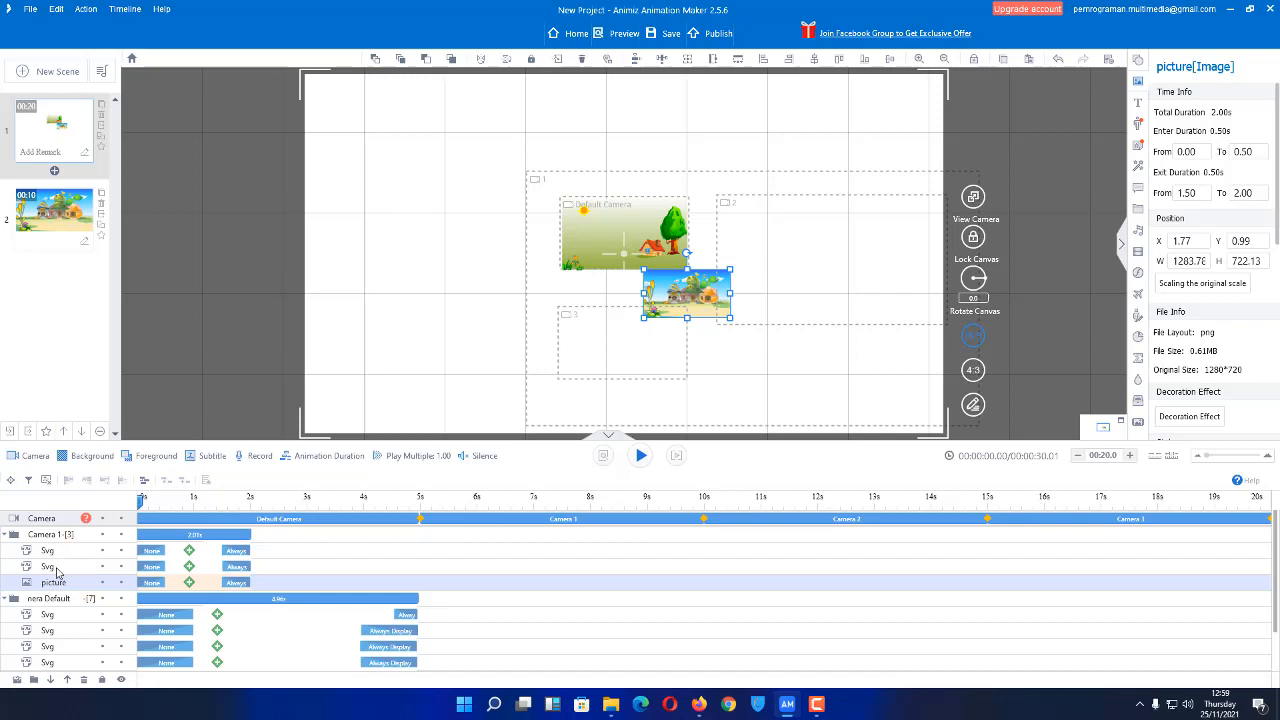
ctrl+click(50, 567)
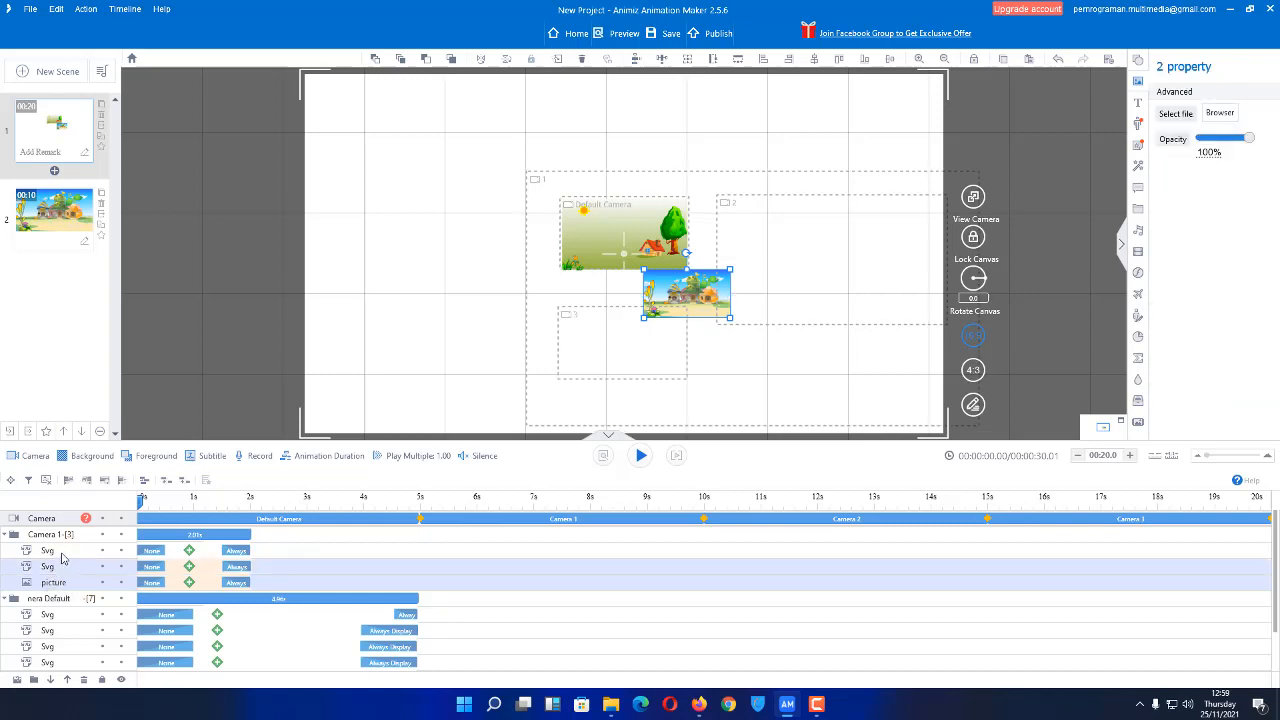
ctrl+click(63, 552)
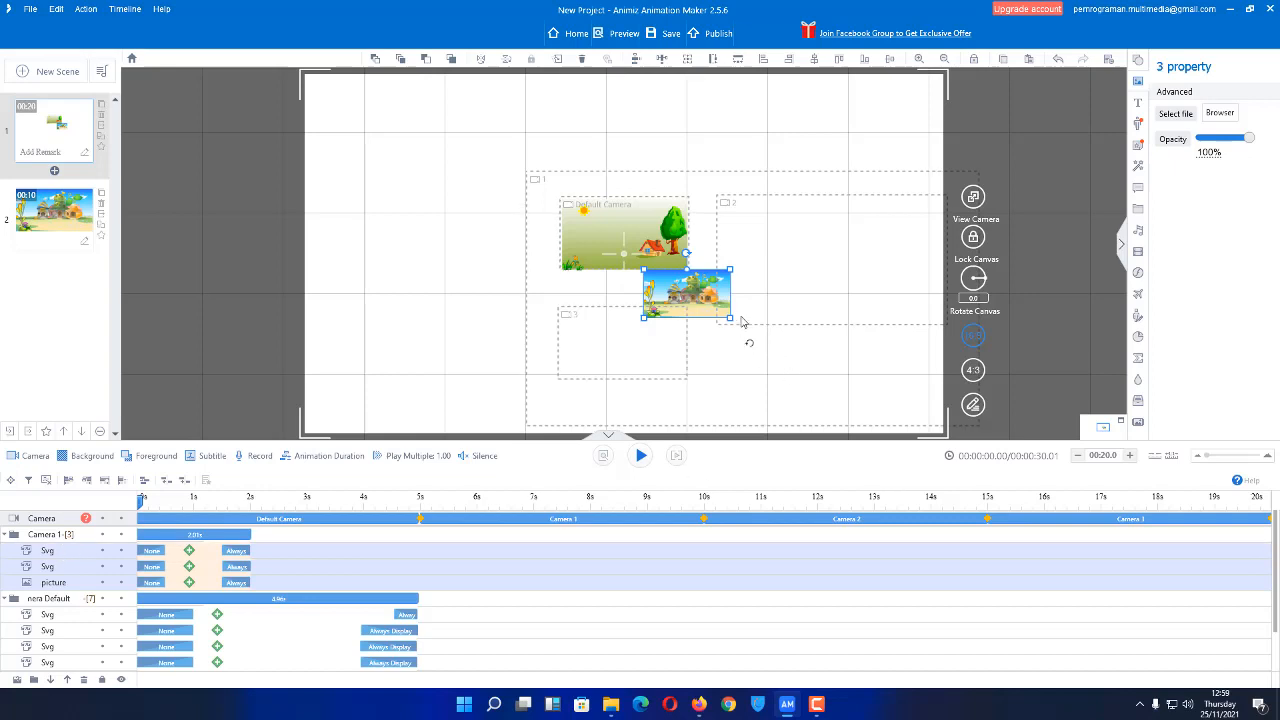
click(890, 382)
Select the two Svg objects and the picture in the Camera 1 folder and enlarge them together to nearly the Camera 1 frame's size.
scroll(887, 380, down, 3)
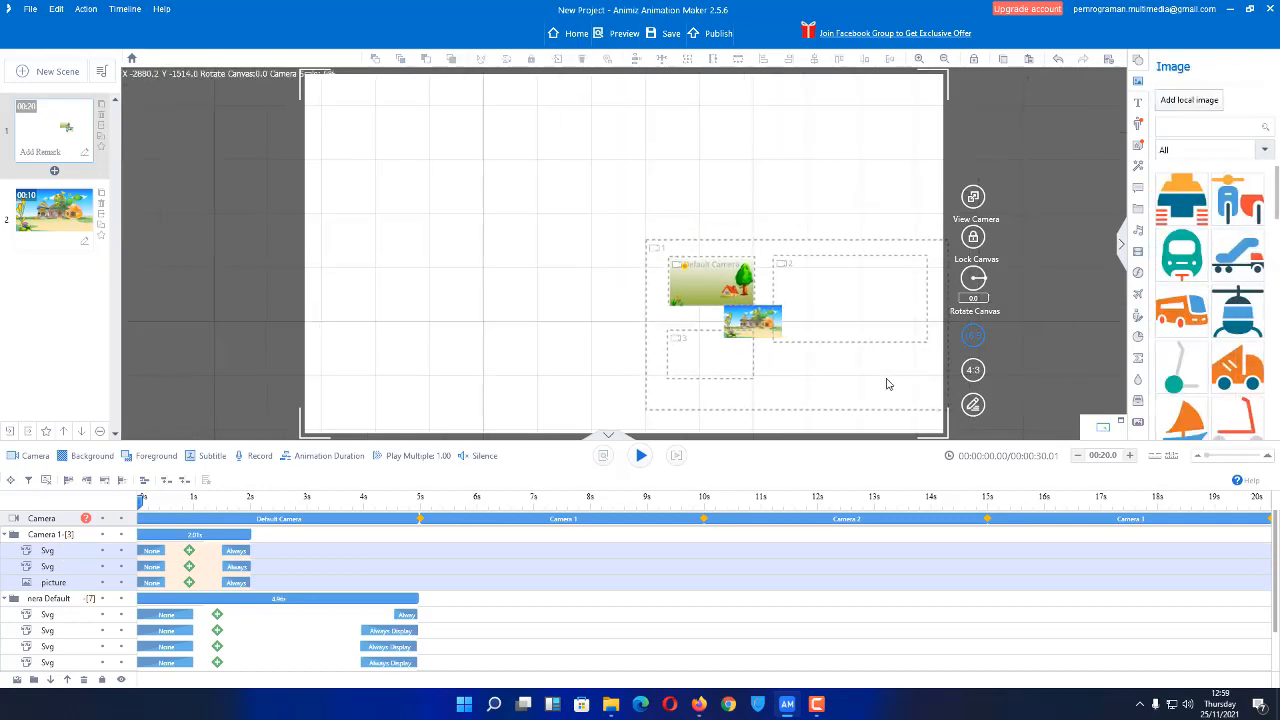
drag(782, 381, 623, 337)
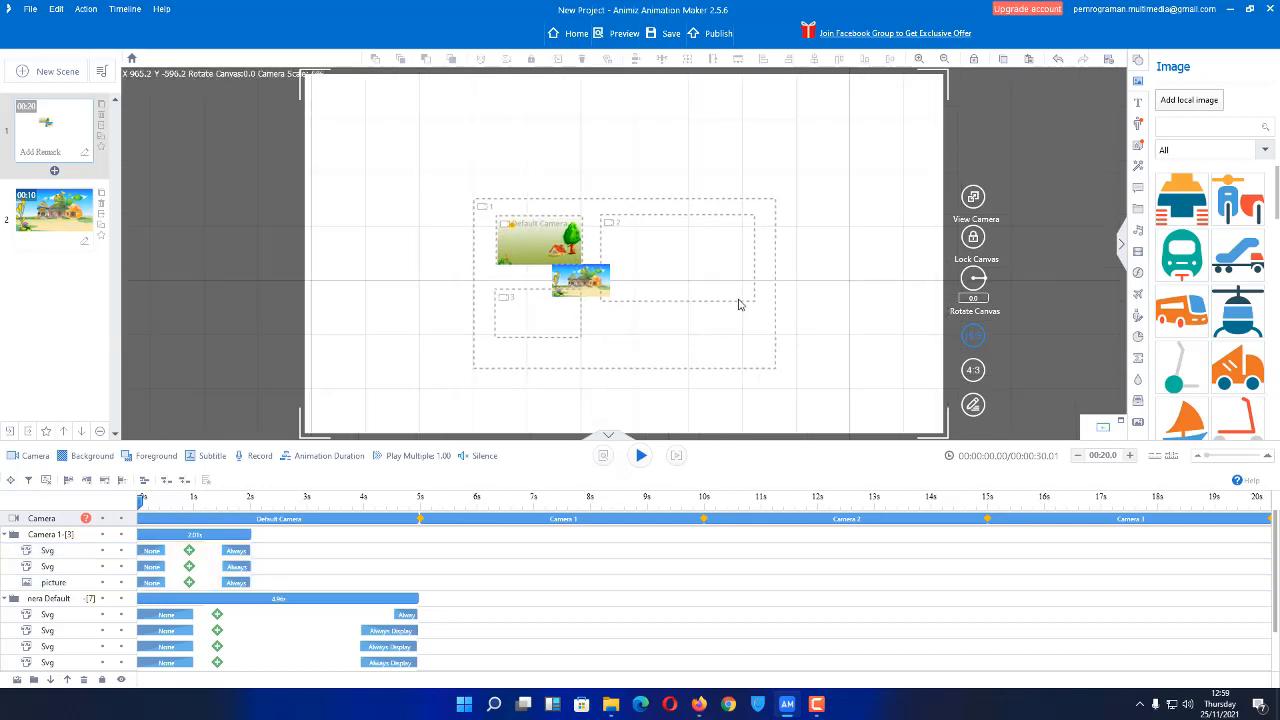
scroll(740, 304, up, 2)
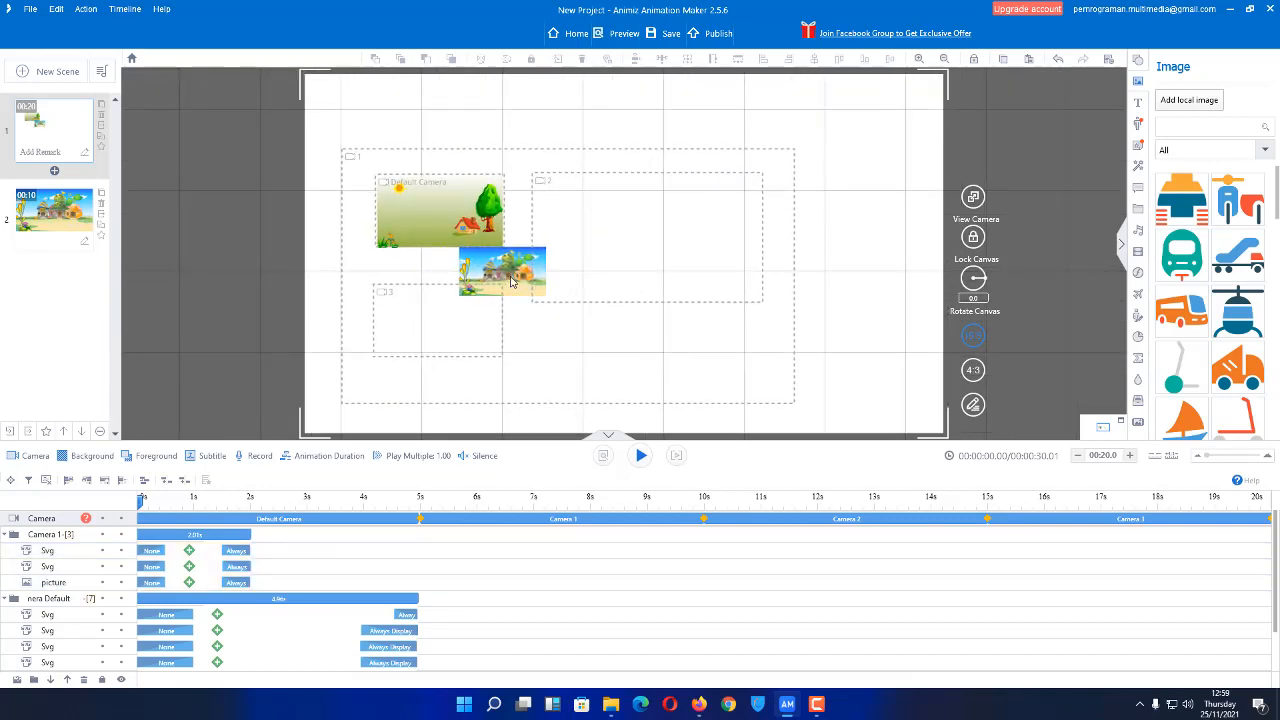
click(56, 551)
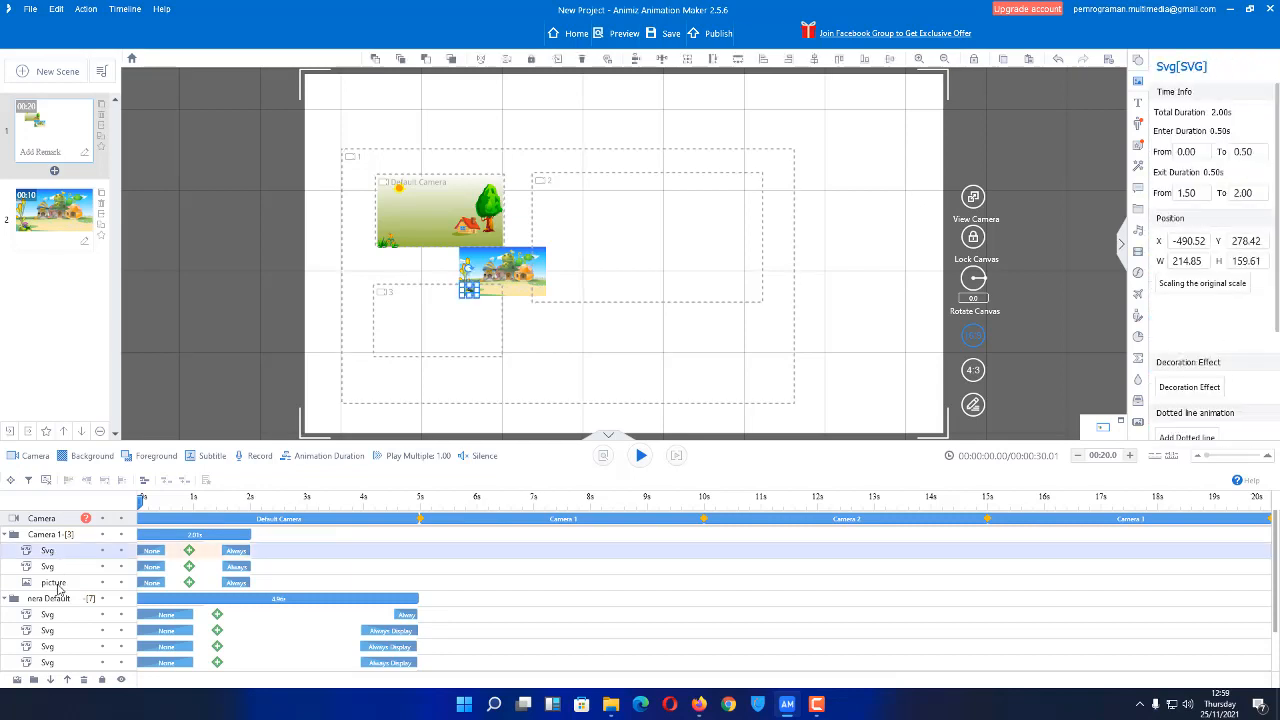
ctrl+click(53, 567)
ctrl+click(70, 582)
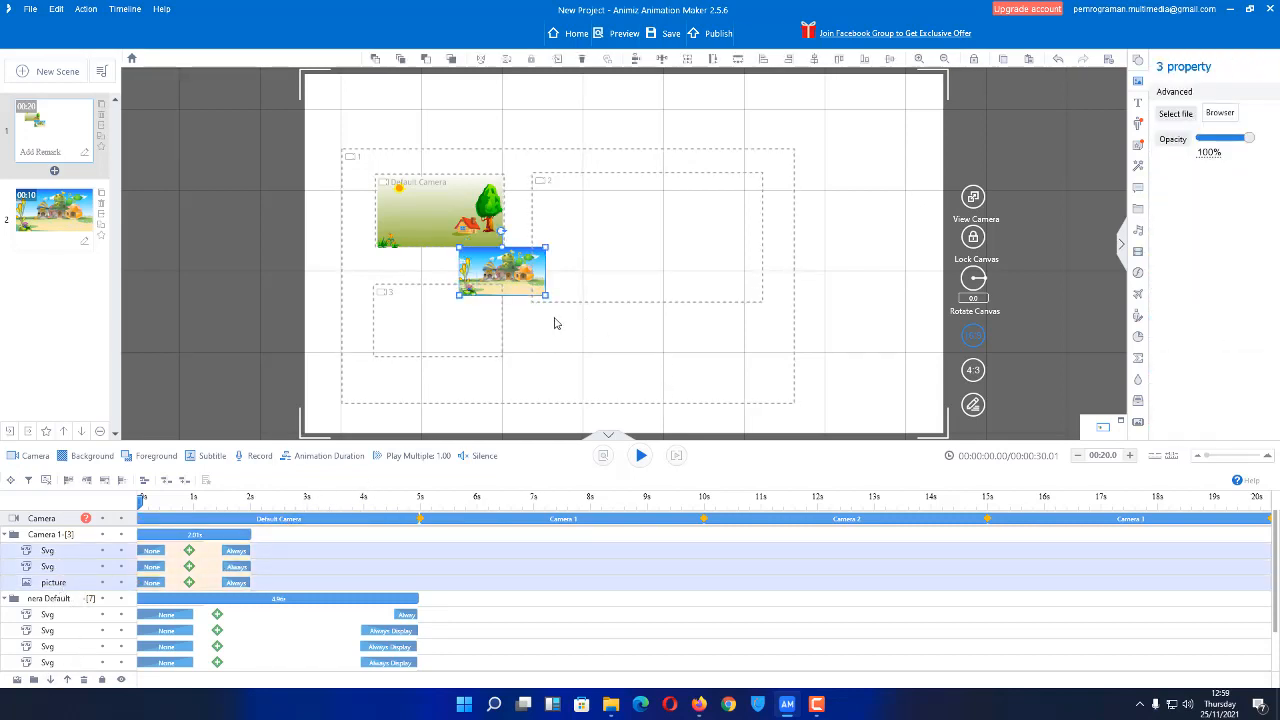
drag(549, 307, 727, 408)
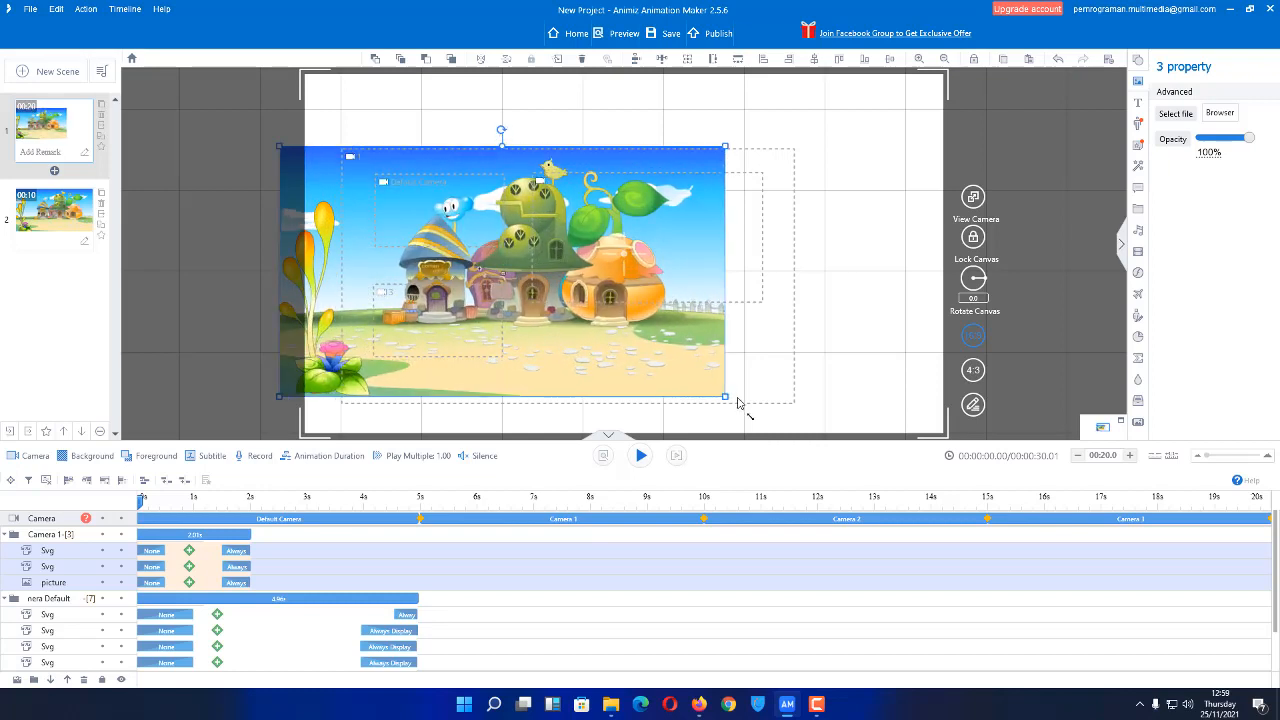
Position the enlarged country-fair objects over the Camera 1 frame and scale them up slightly to cover it.
drag(667, 368, 713, 363)
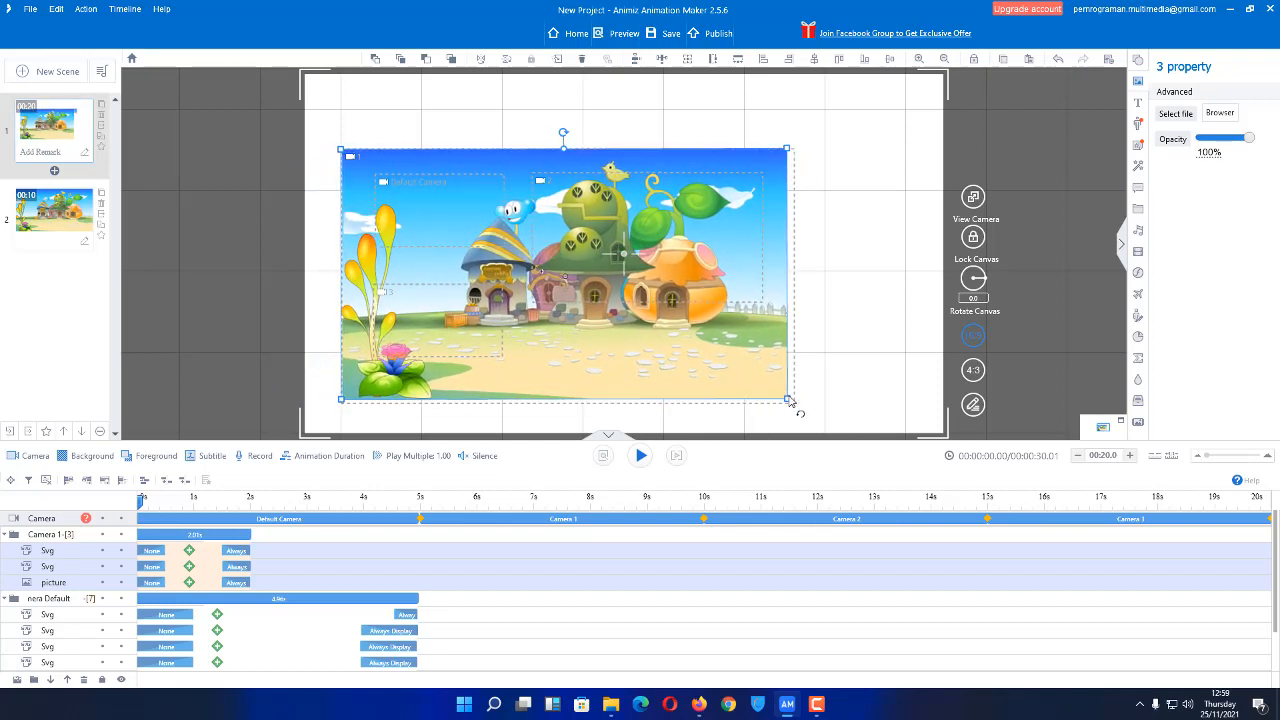
drag(789, 398, 803, 416)
key(ctrl+z)
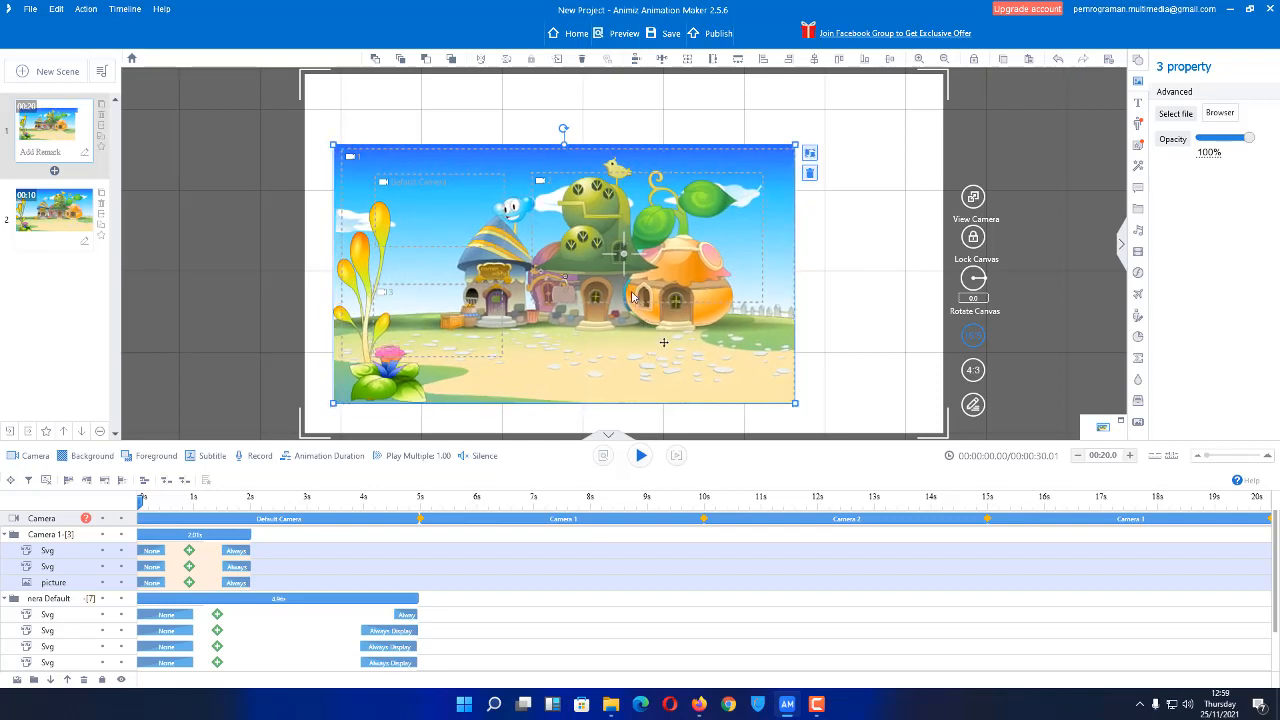
mouse_move(635, 285)
mouse_down()
mouse_move(644, 280)
mouse_move(632, 288)
mouse_up()
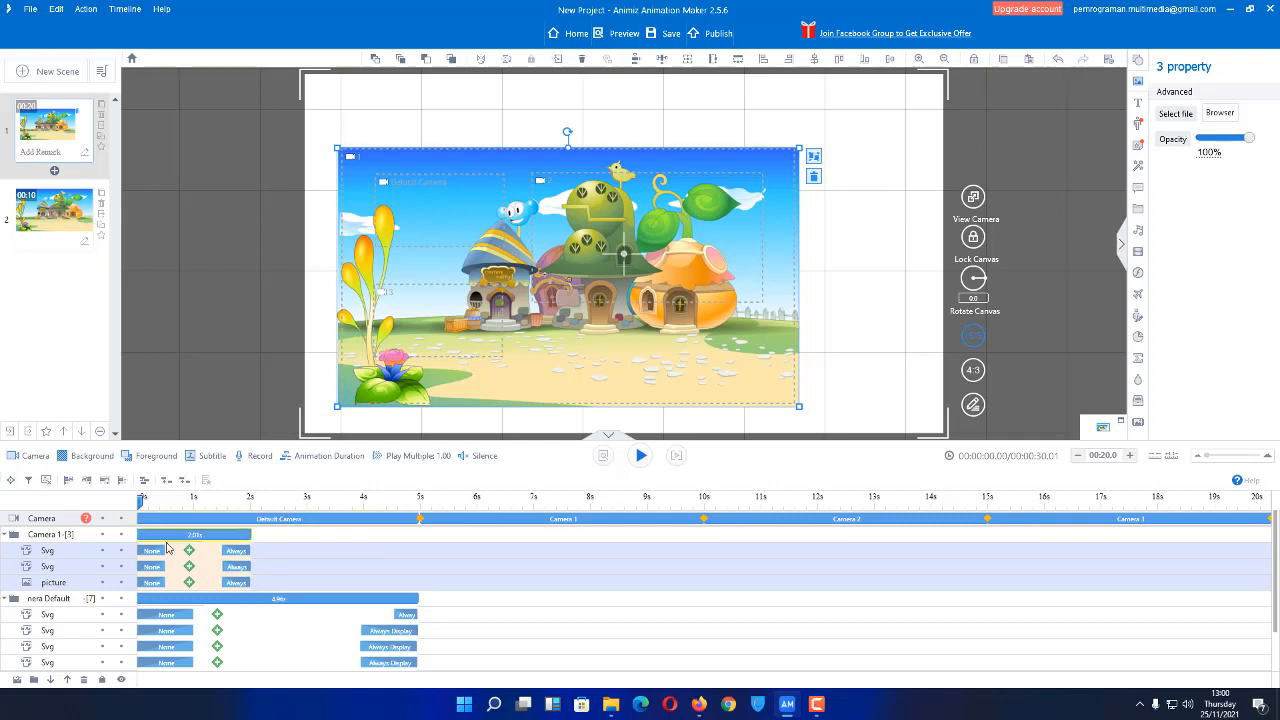
Shift the Camera 1 folder's tracks to start at 5 s and extend both Svg tracks and the picture to end at 10 s.
click(211, 538)
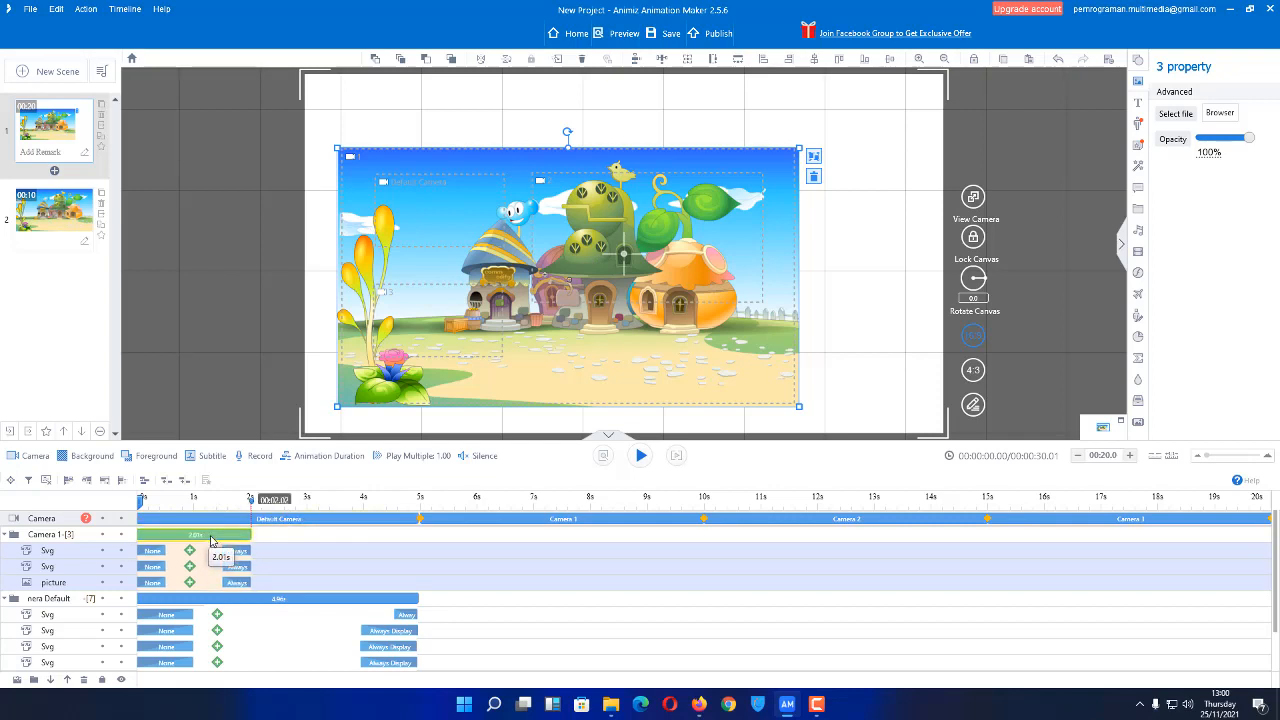
drag(211, 538, 690, 560)
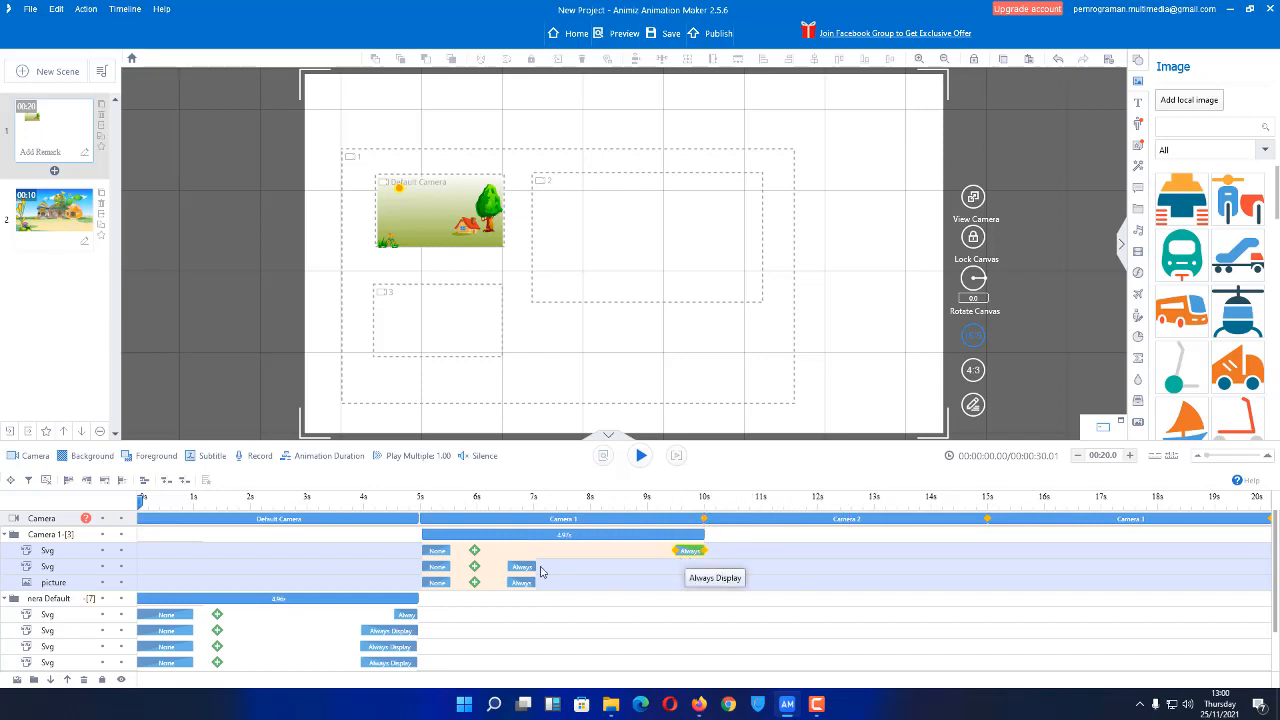
drag(524, 567, 688, 562)
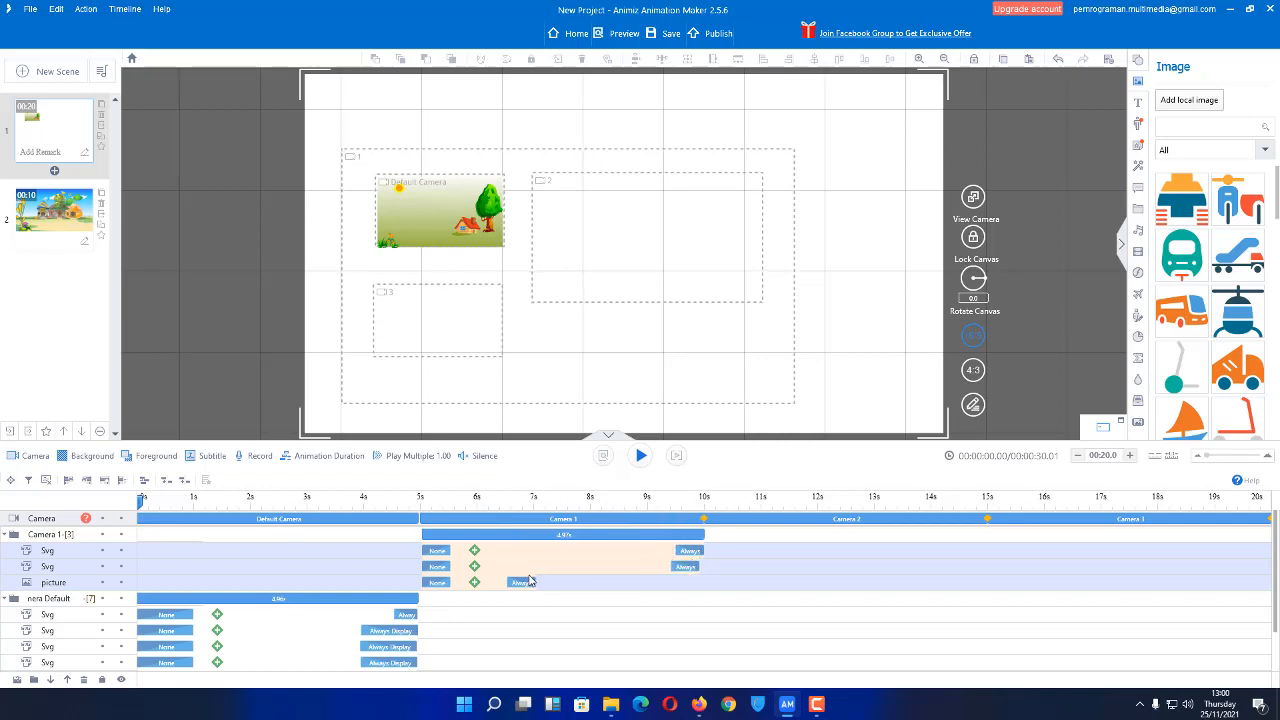
drag(523, 563, 687, 573)
click(685, 567)
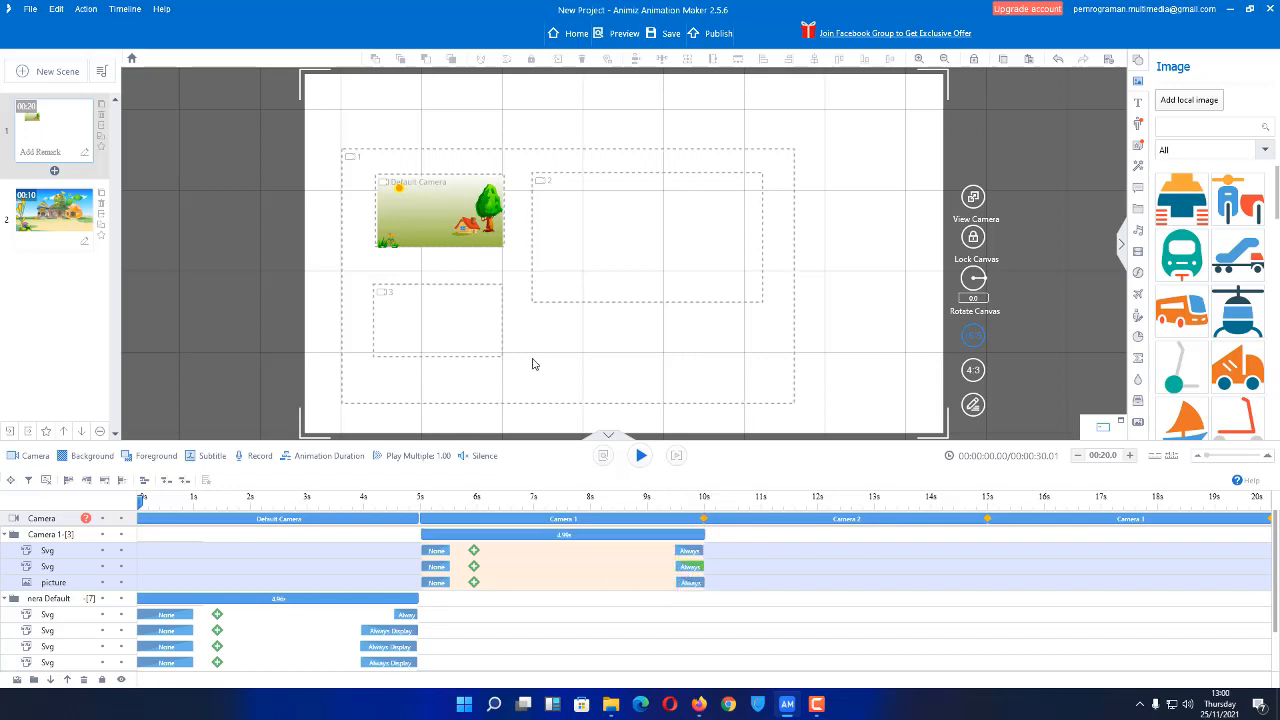
Scrub through the timeline and check the Camera 1 and Camera Default folder clips against their camera segments.
key(space)
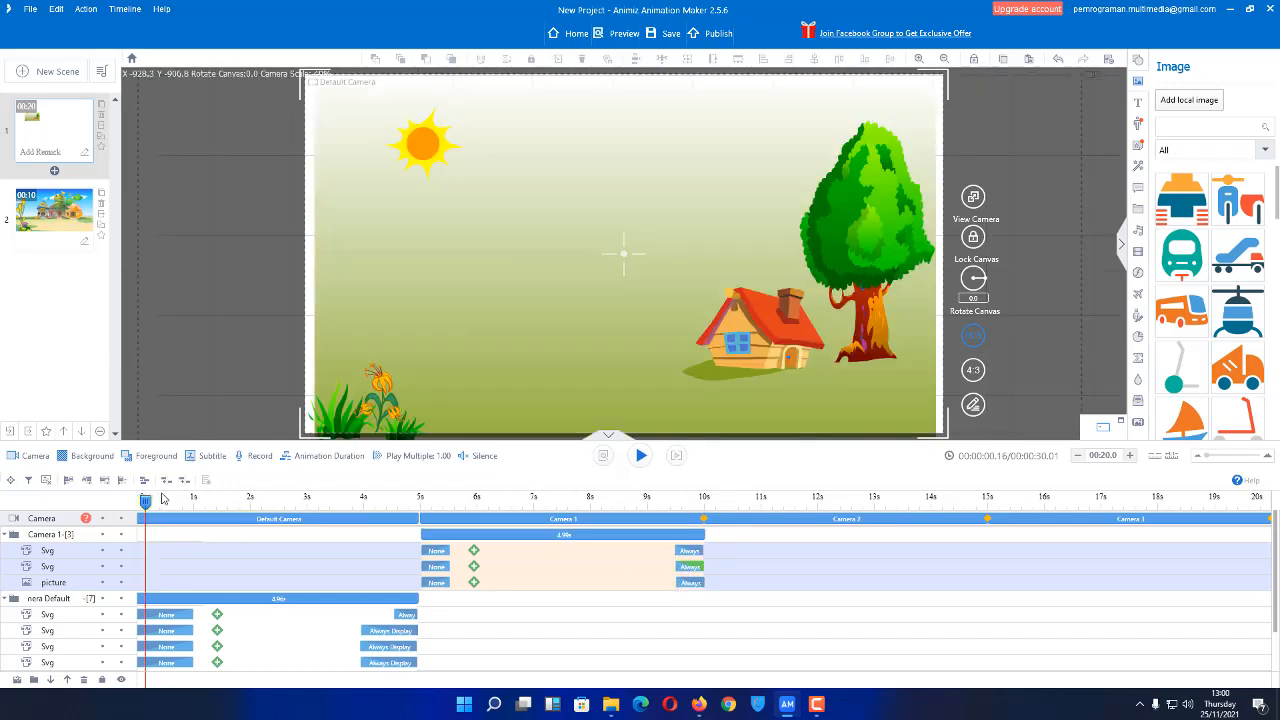
drag(321, 494, 604, 556)
click(447, 537)
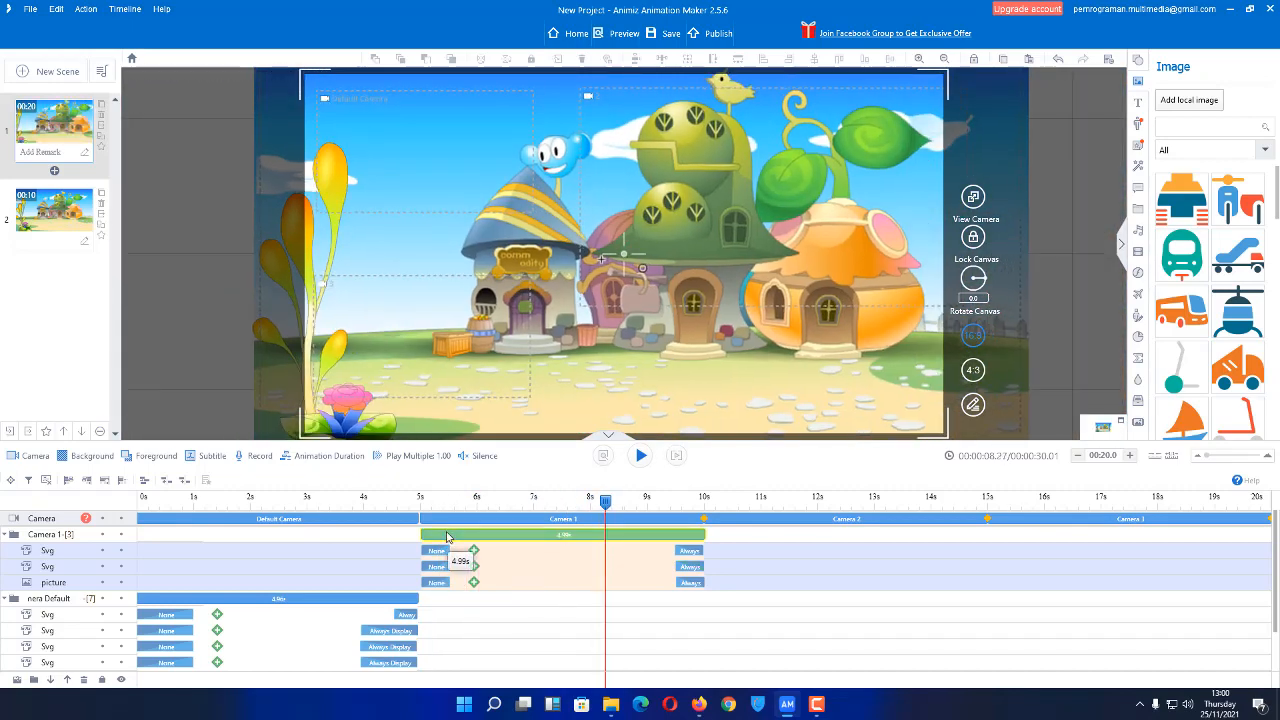
right_click(447, 537)
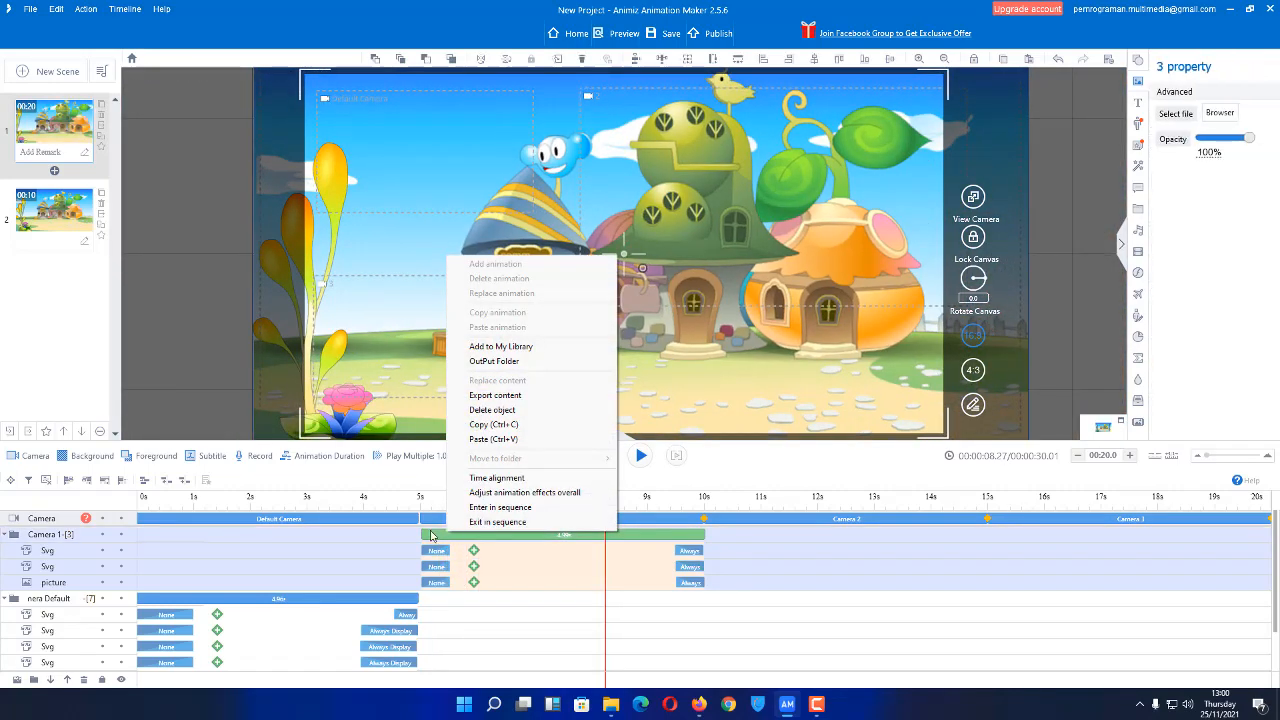
double_click(431, 536)
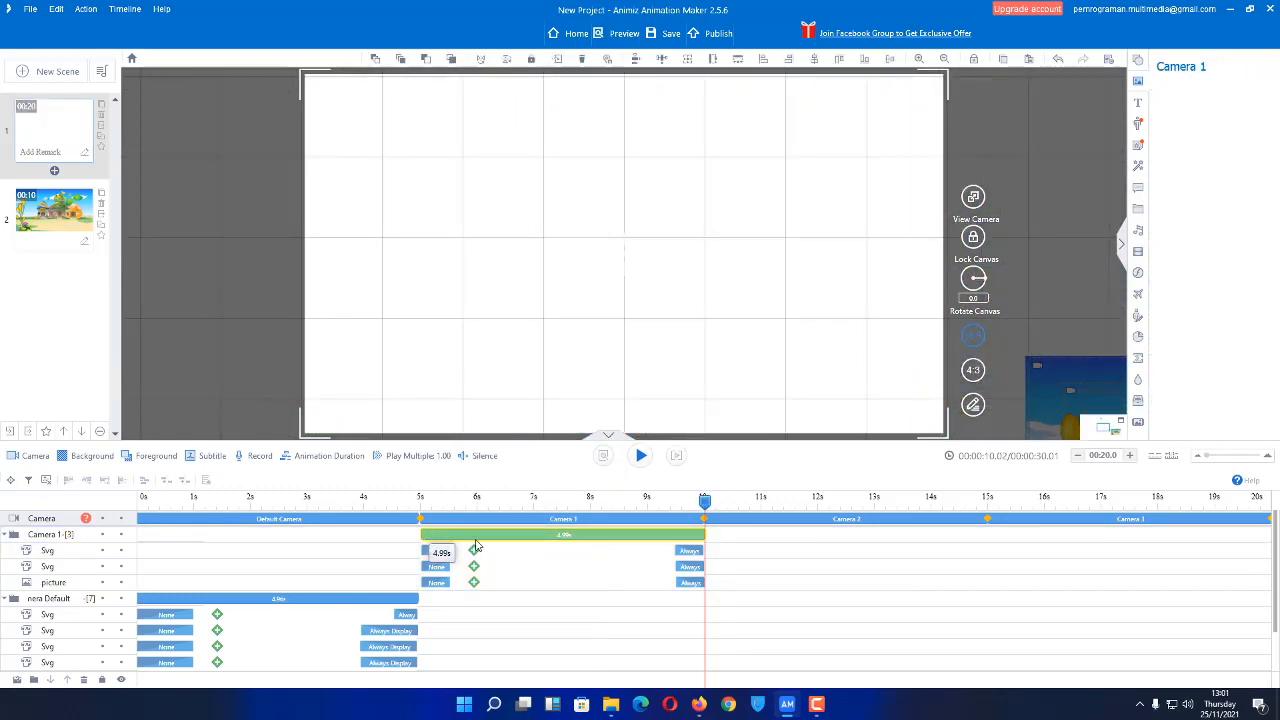
click(475, 546)
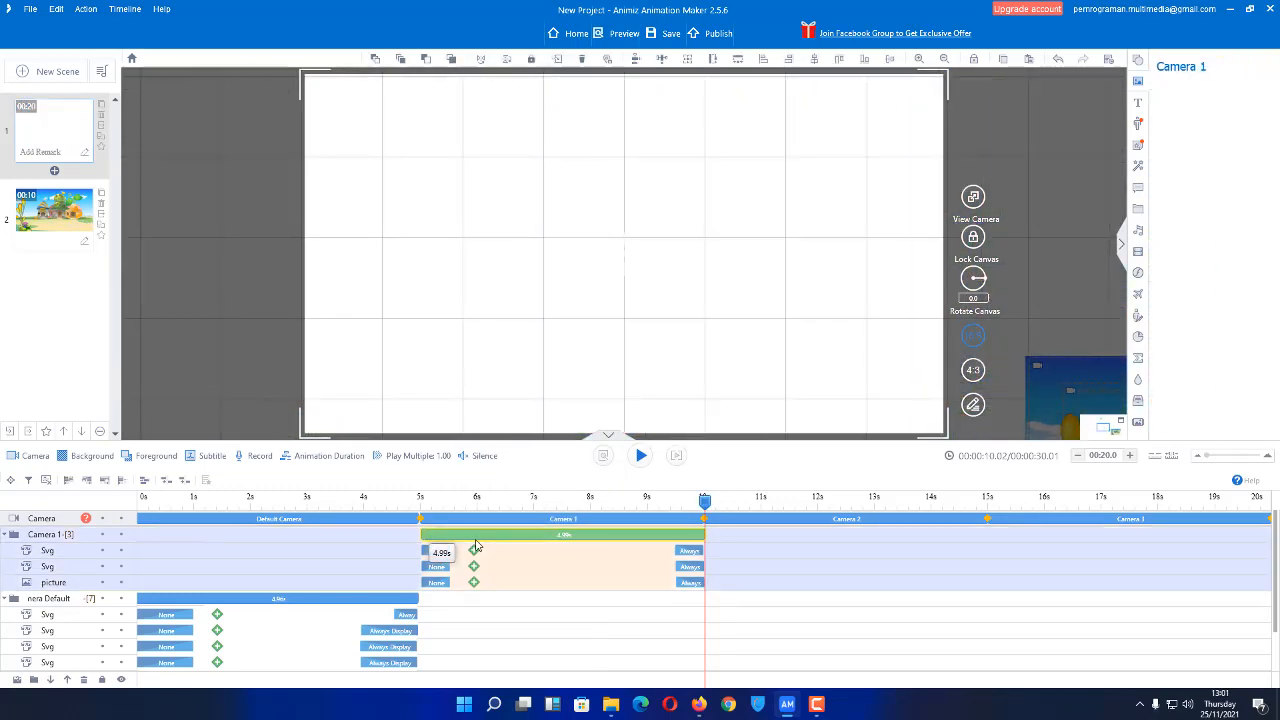
double_click(368, 600)
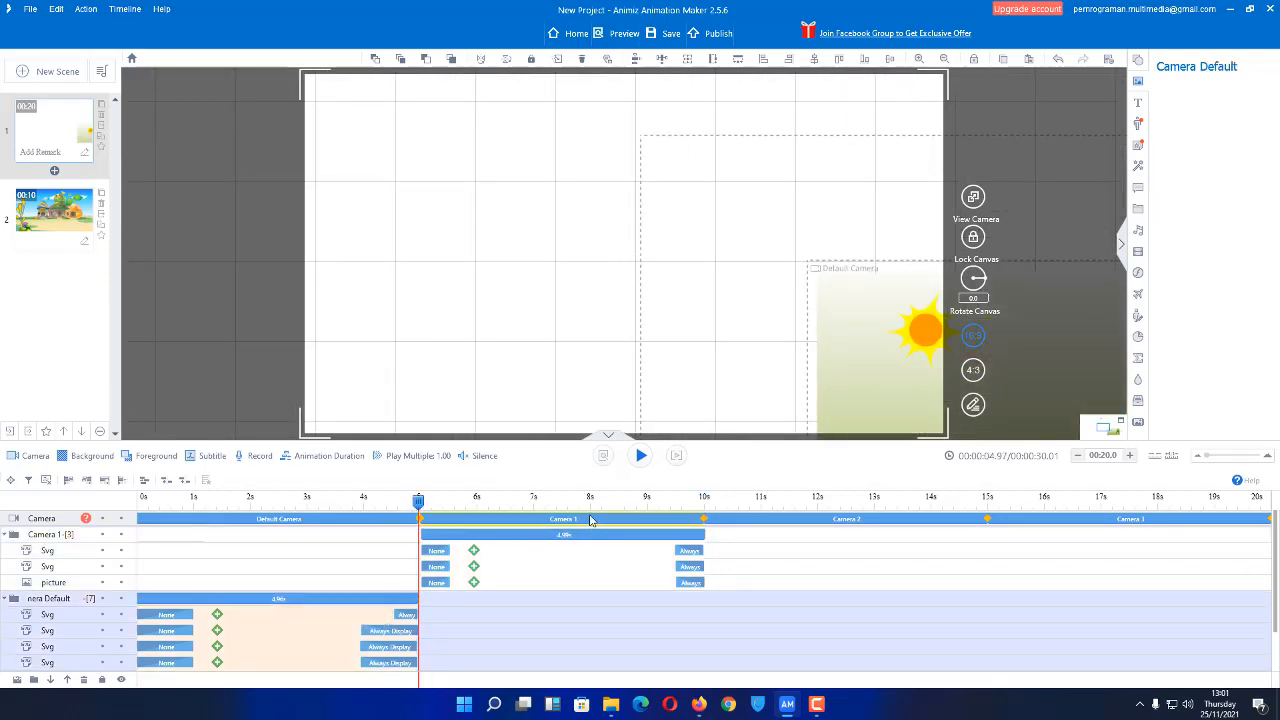
Place the playhead at the end of the Camera 1 segment, near 10 s, and collapse the Camera 1 track folder.
drag(417, 507, 703, 519)
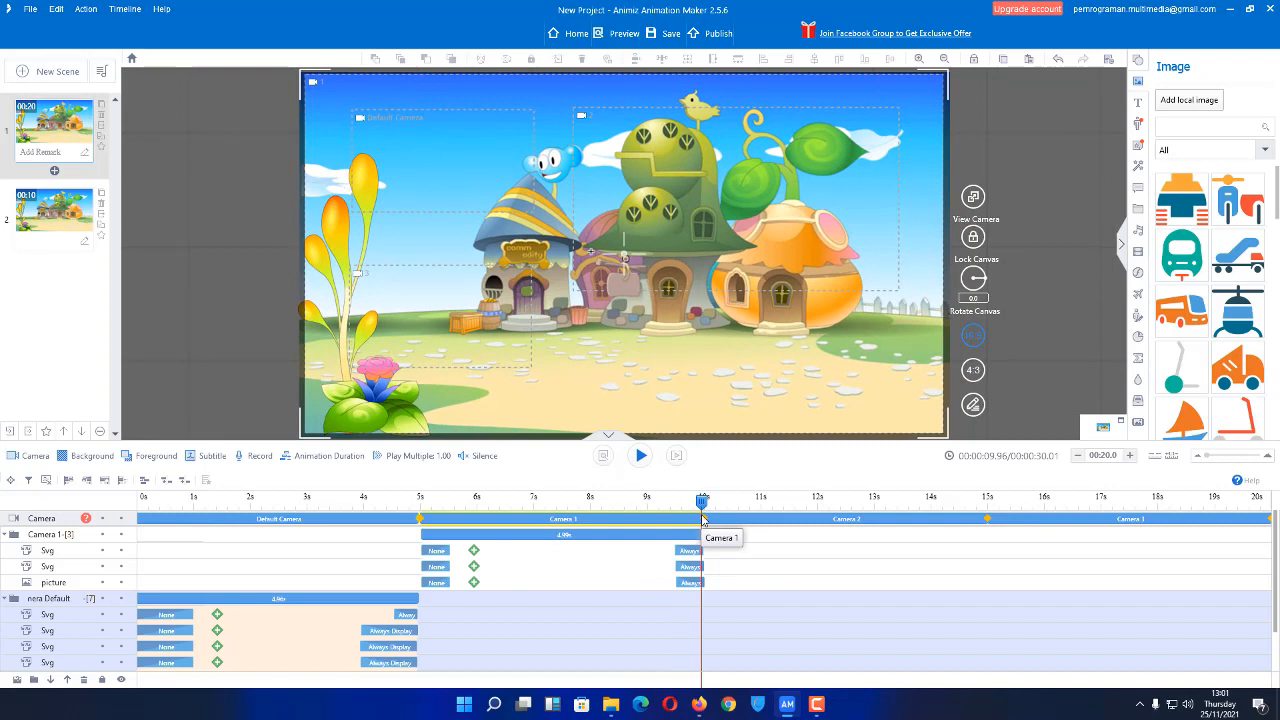
right_click(703, 519)
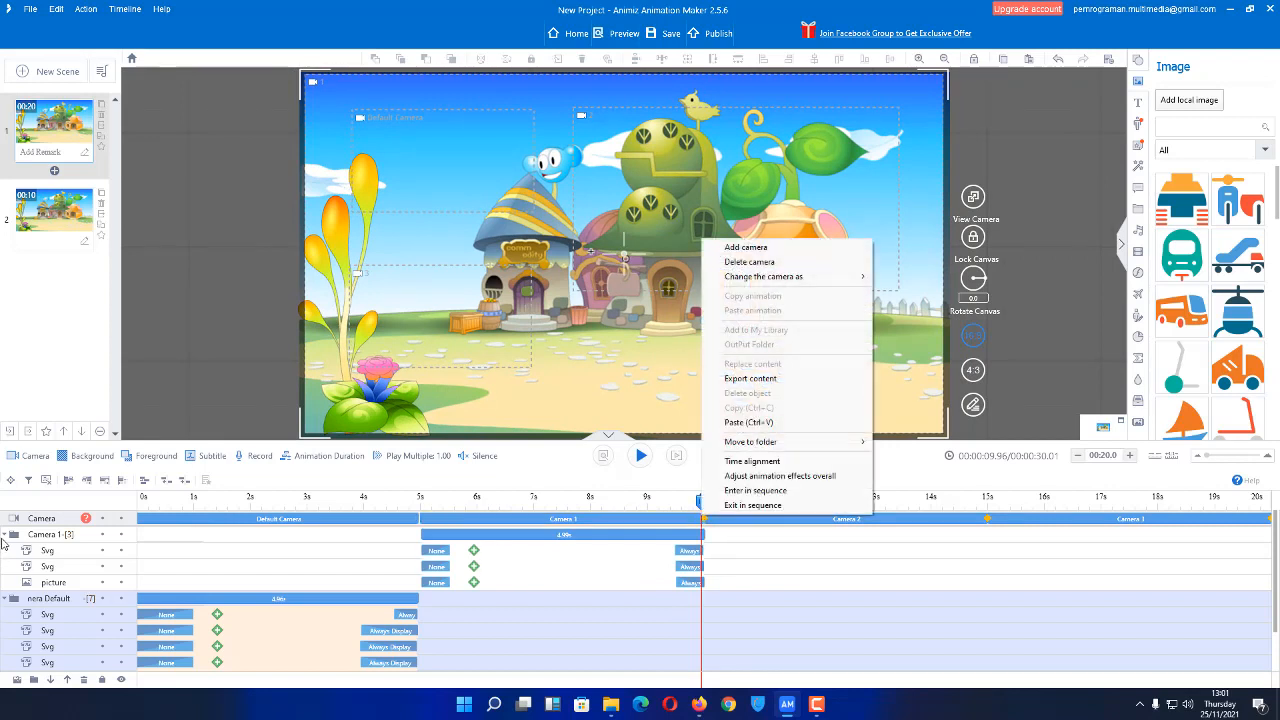
click(2, 540)
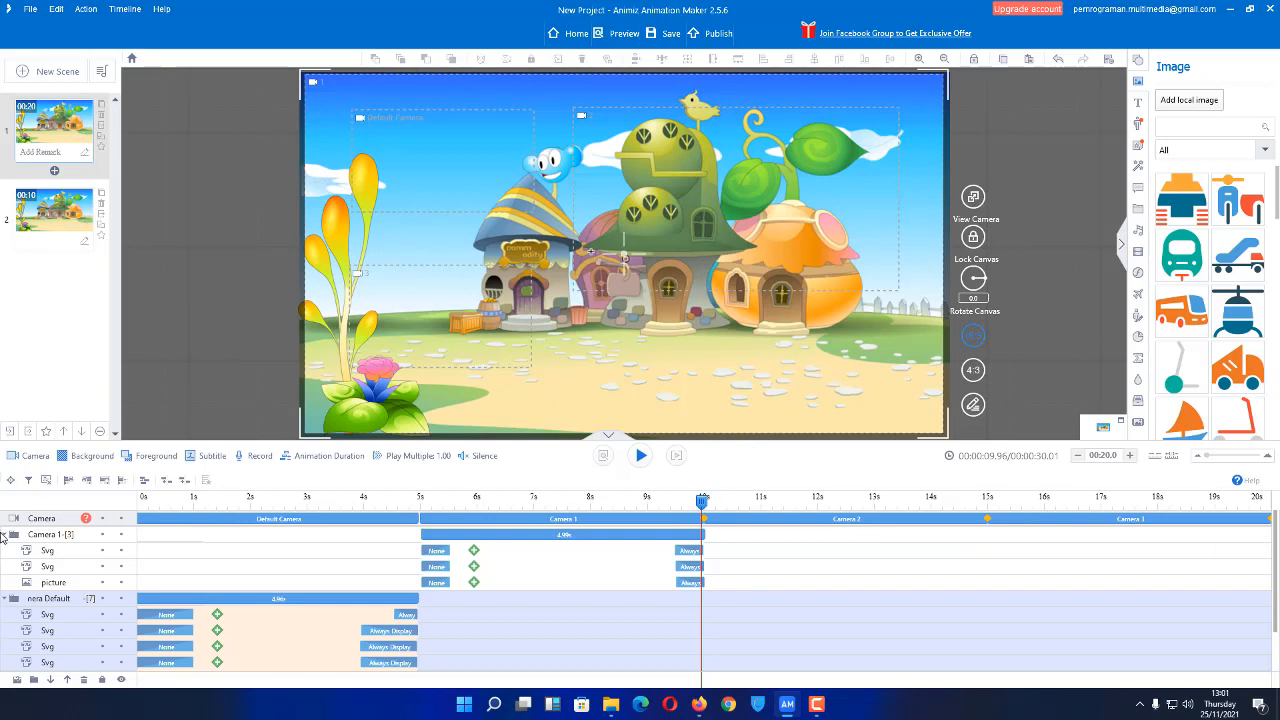
click(9, 535)
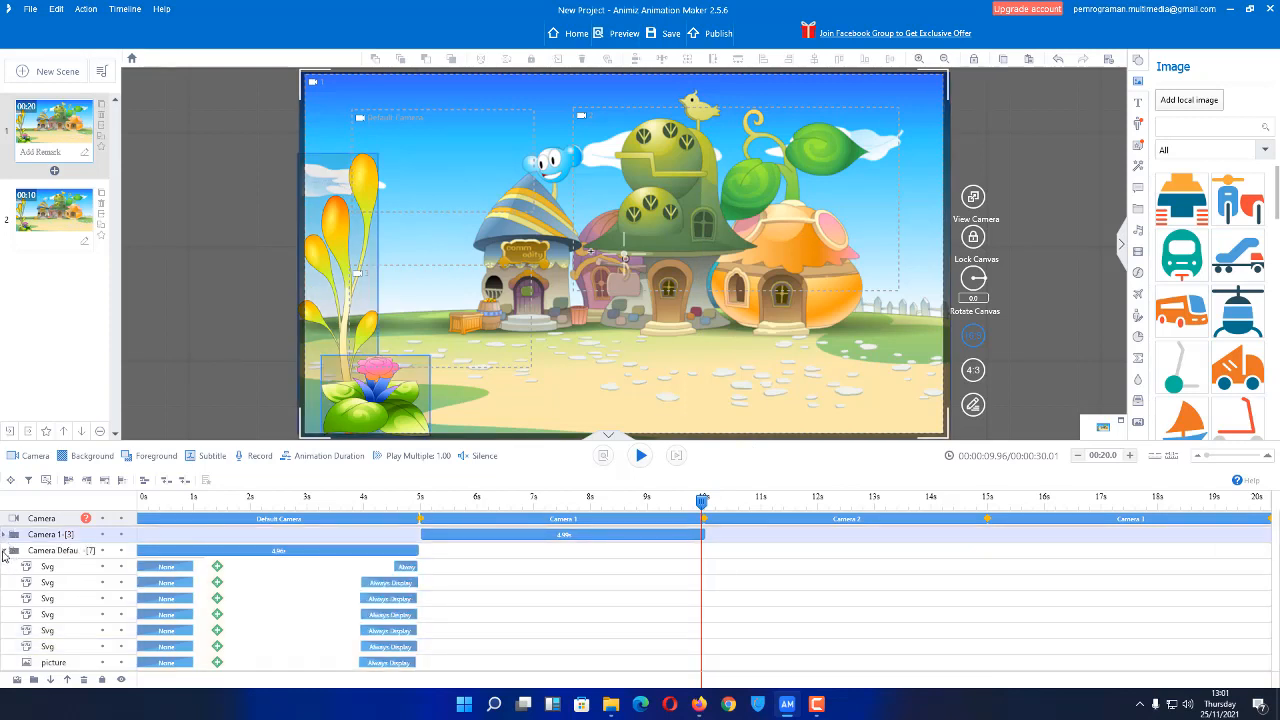
Collapse the Camera Default track folder and move the playhead just past 10 s, into the Camera 2 segment.
click(4, 553)
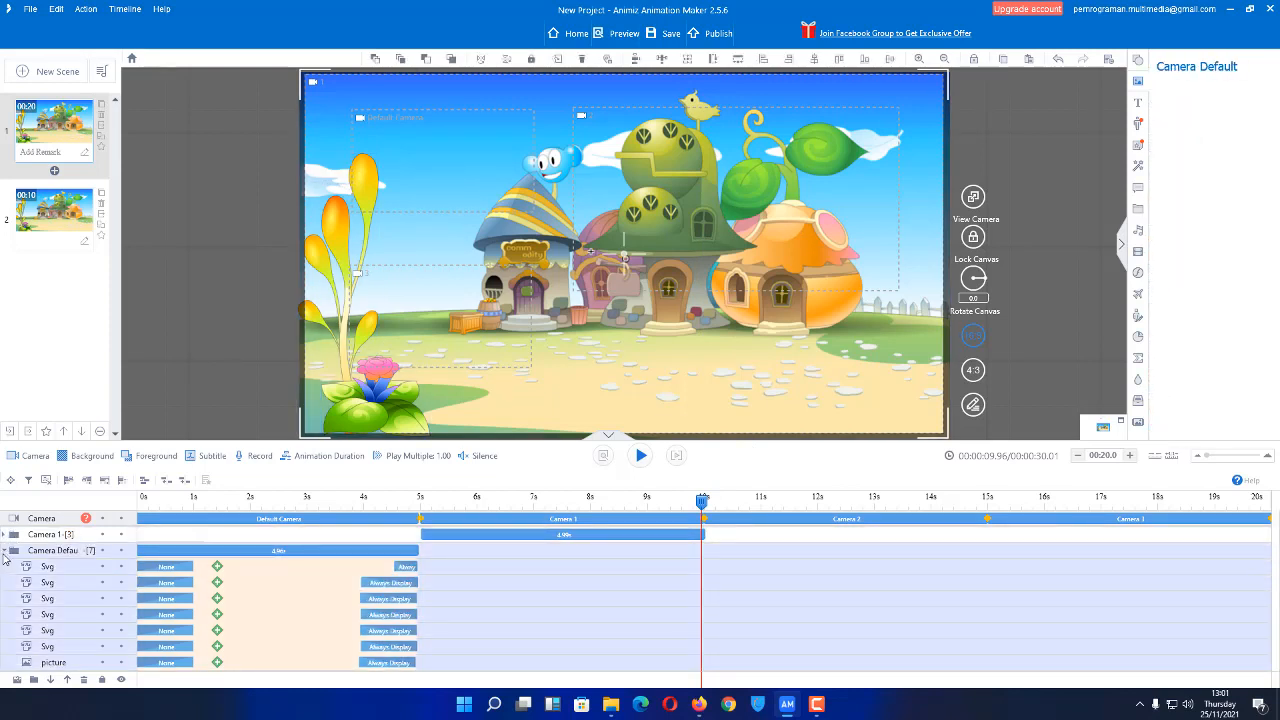
click(5, 551)
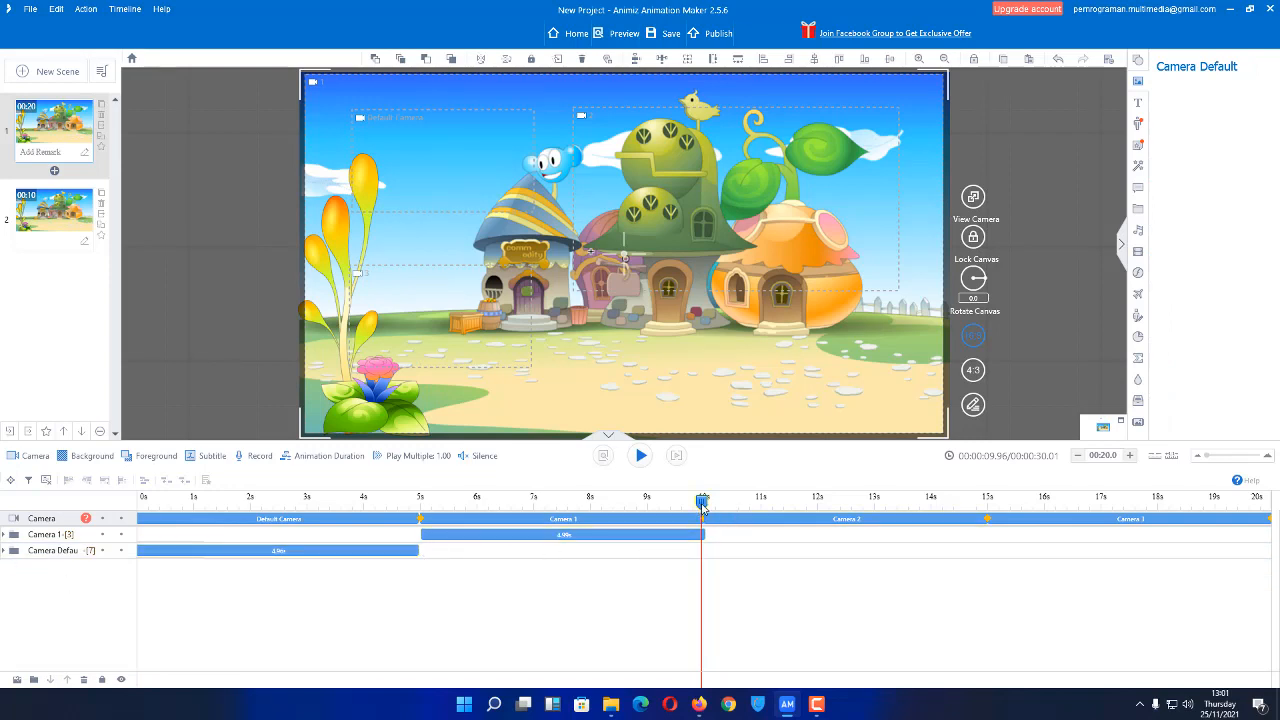
drag(707, 507, 713, 507)
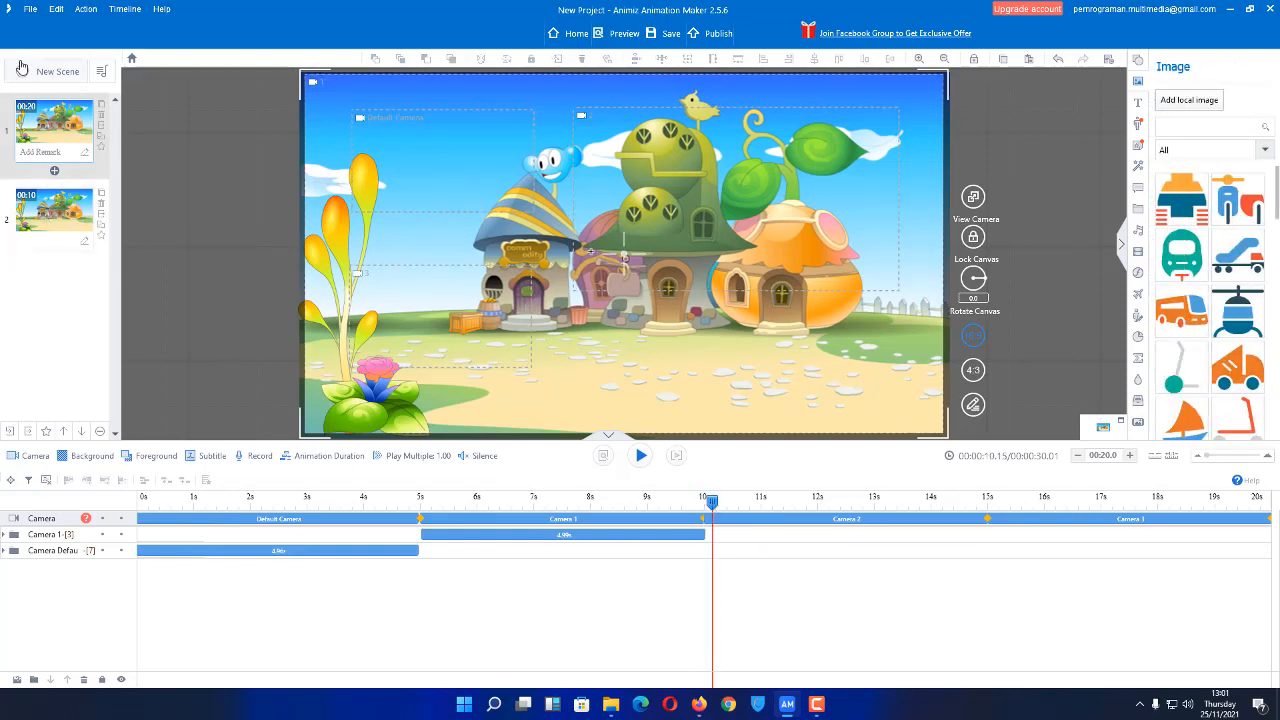
Add a new scene using the "cliff" template from the Countryside category.
click(50, 73)
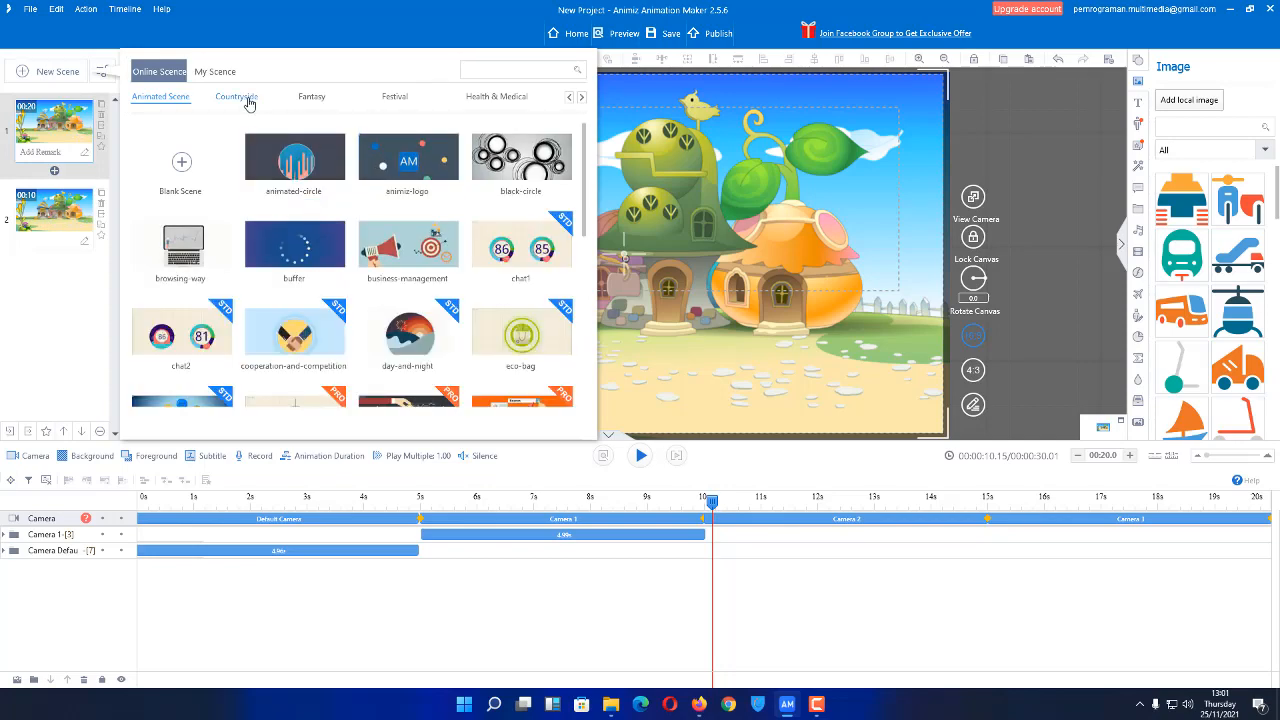
click(243, 99)
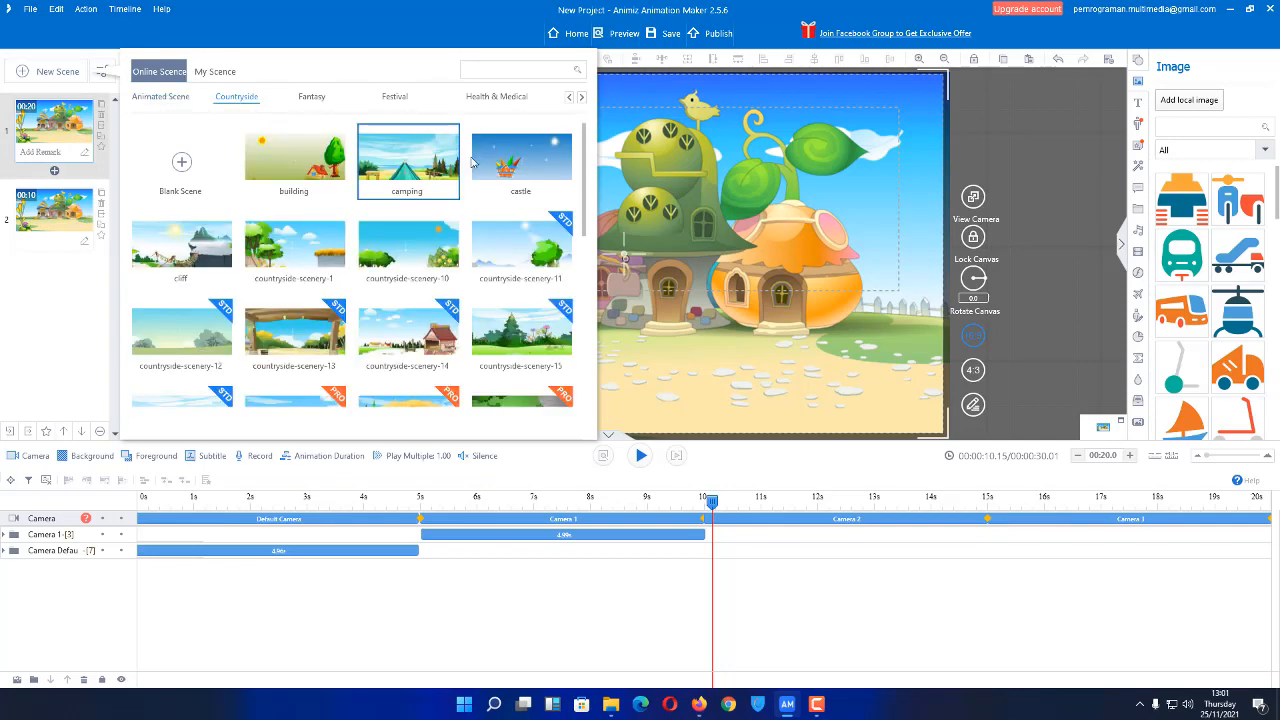
click(509, 238)
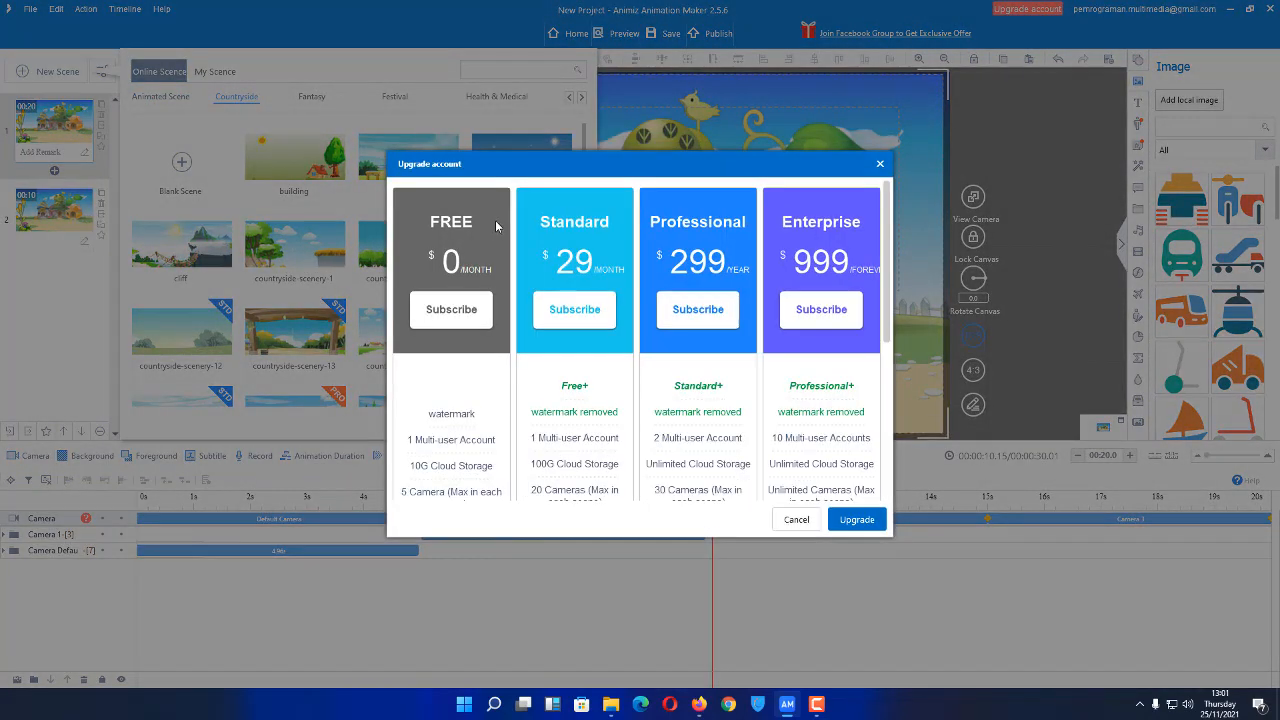
click(880, 164)
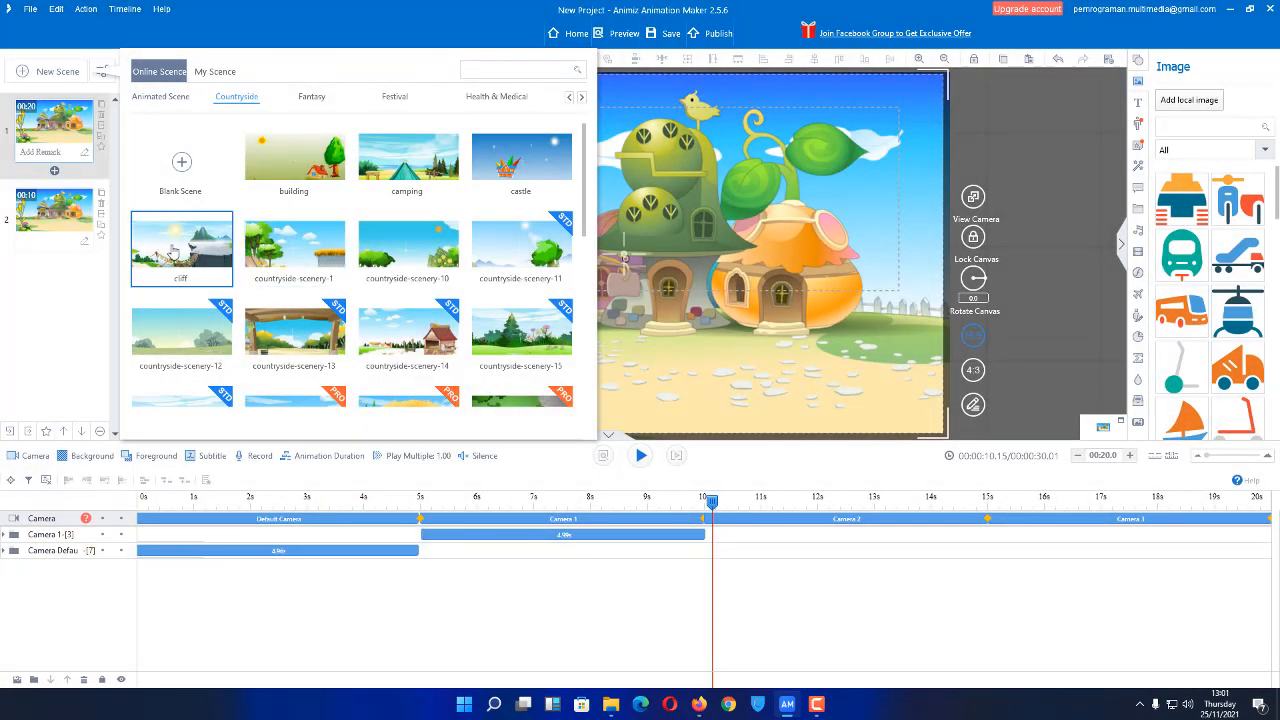
click(211, 275)
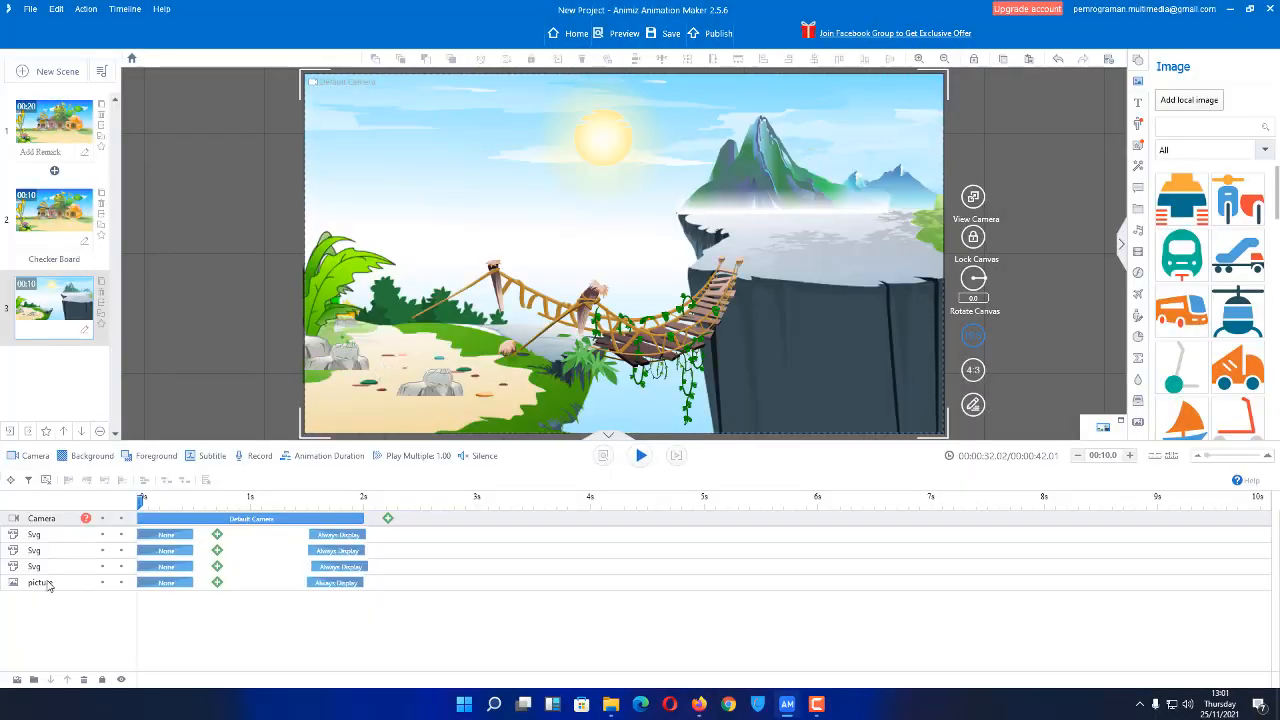
Copy the cliff scene's three Svg tracks and picture into the first scene at 15 s, adding a new track folder there.
click(40, 583)
shift+click(43, 538)
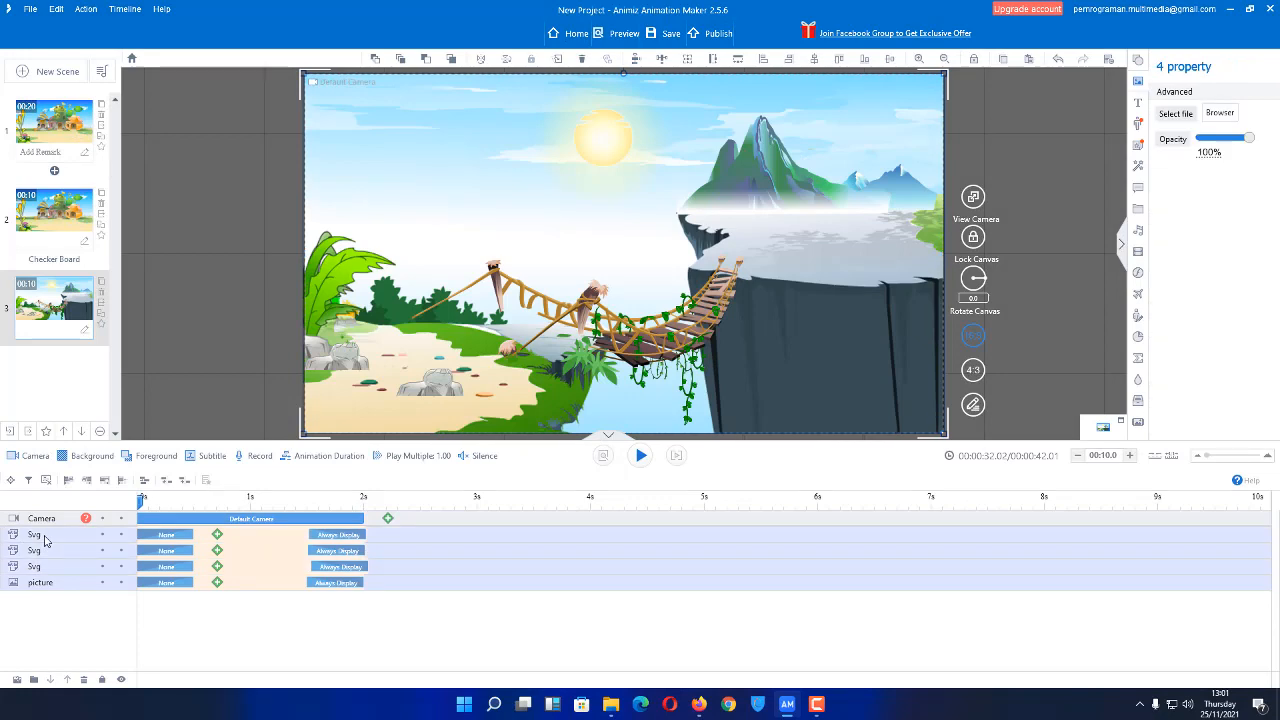
click(62, 121)
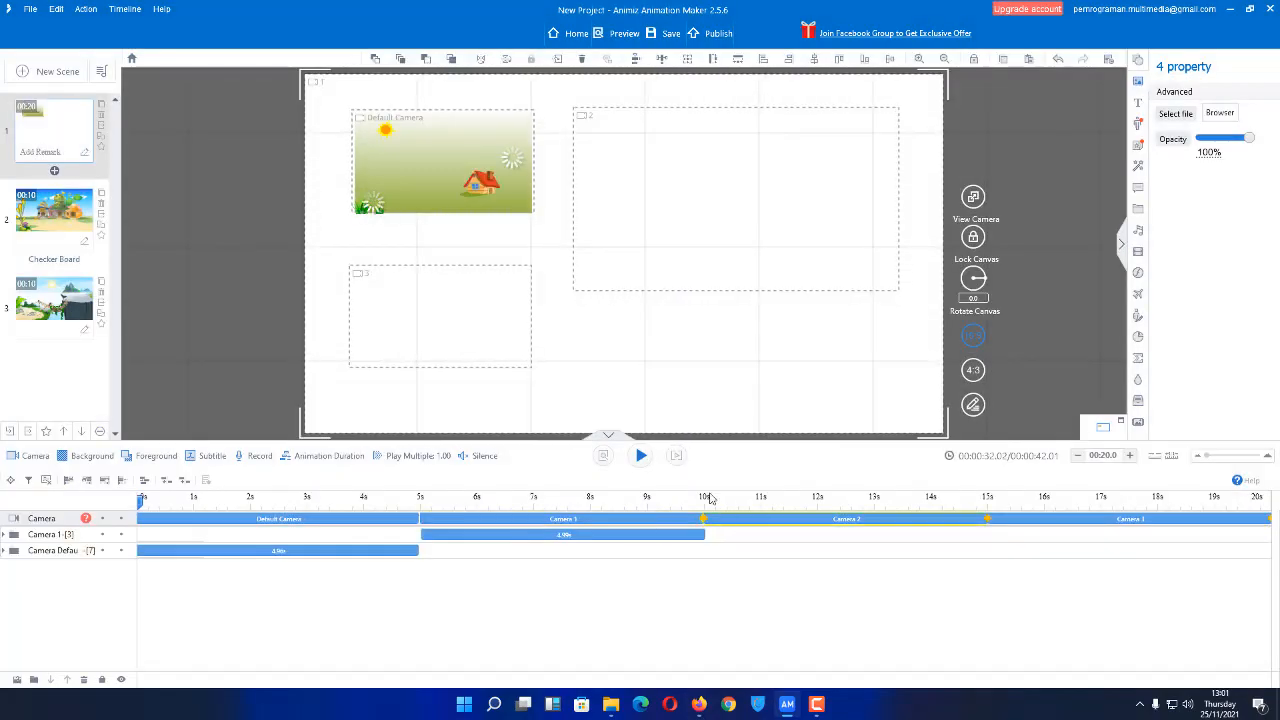
drag(718, 500, 987, 500)
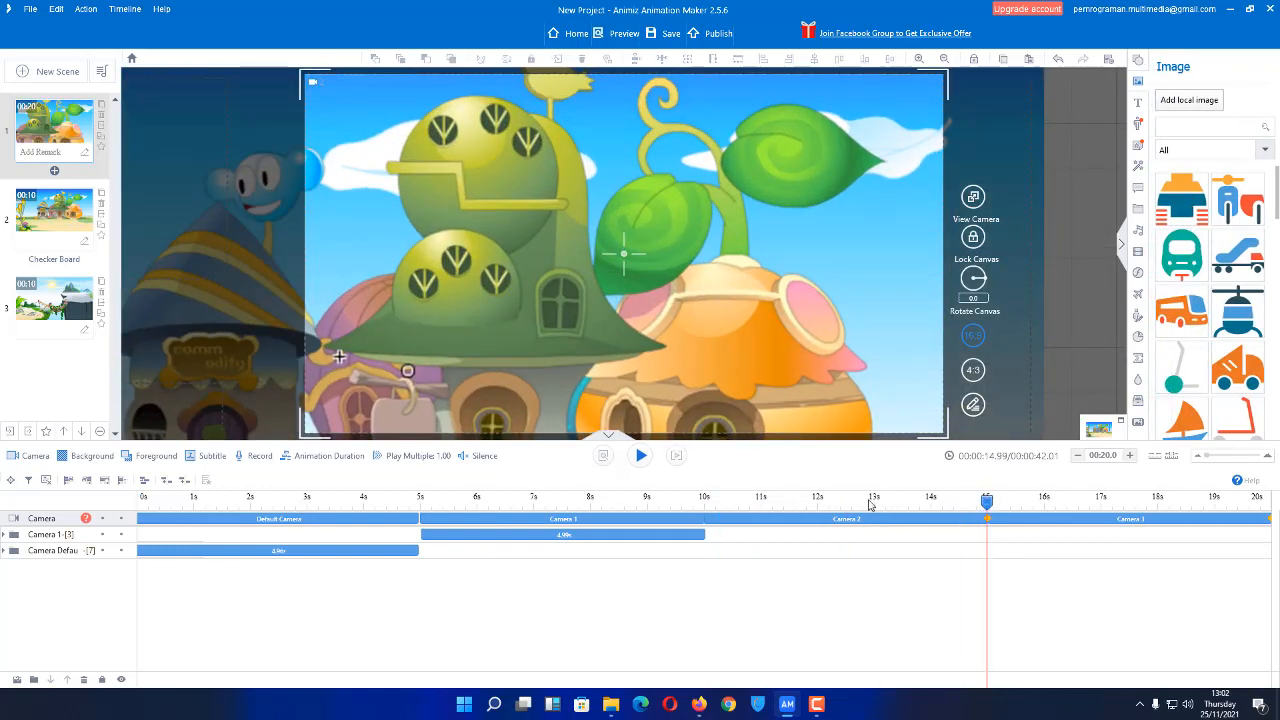
click(33, 679)
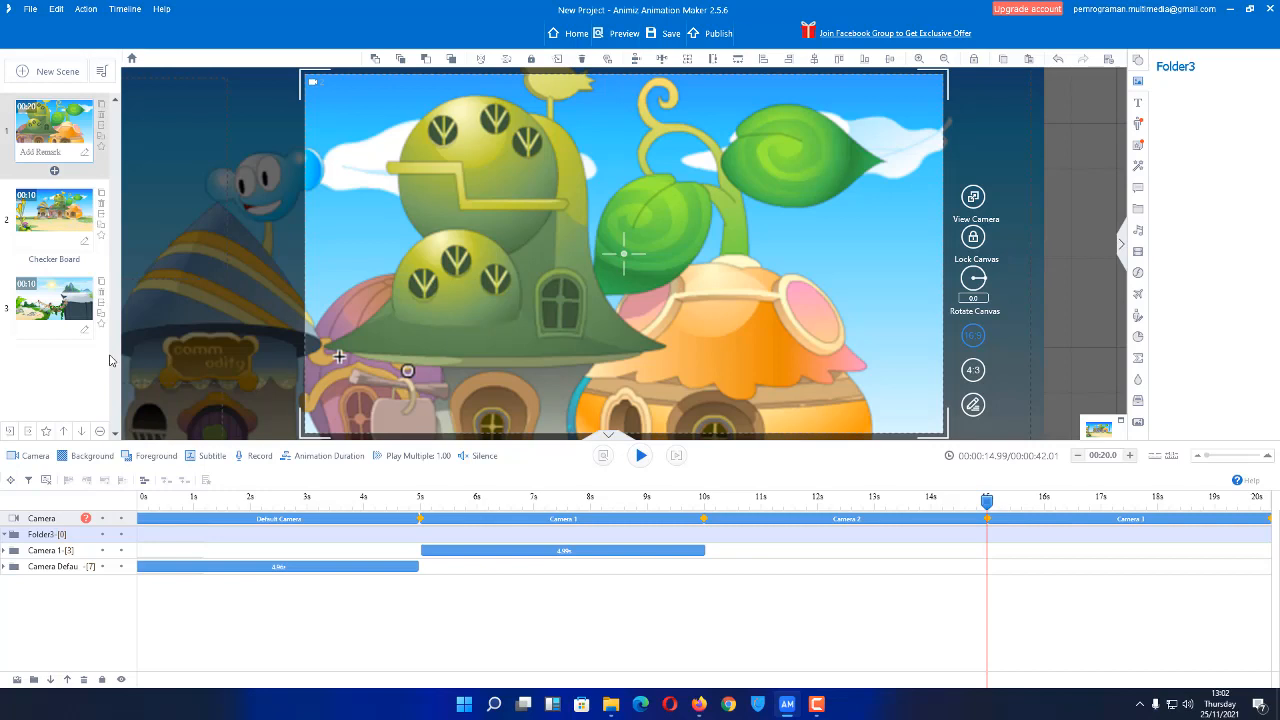
key(ctrl+v)
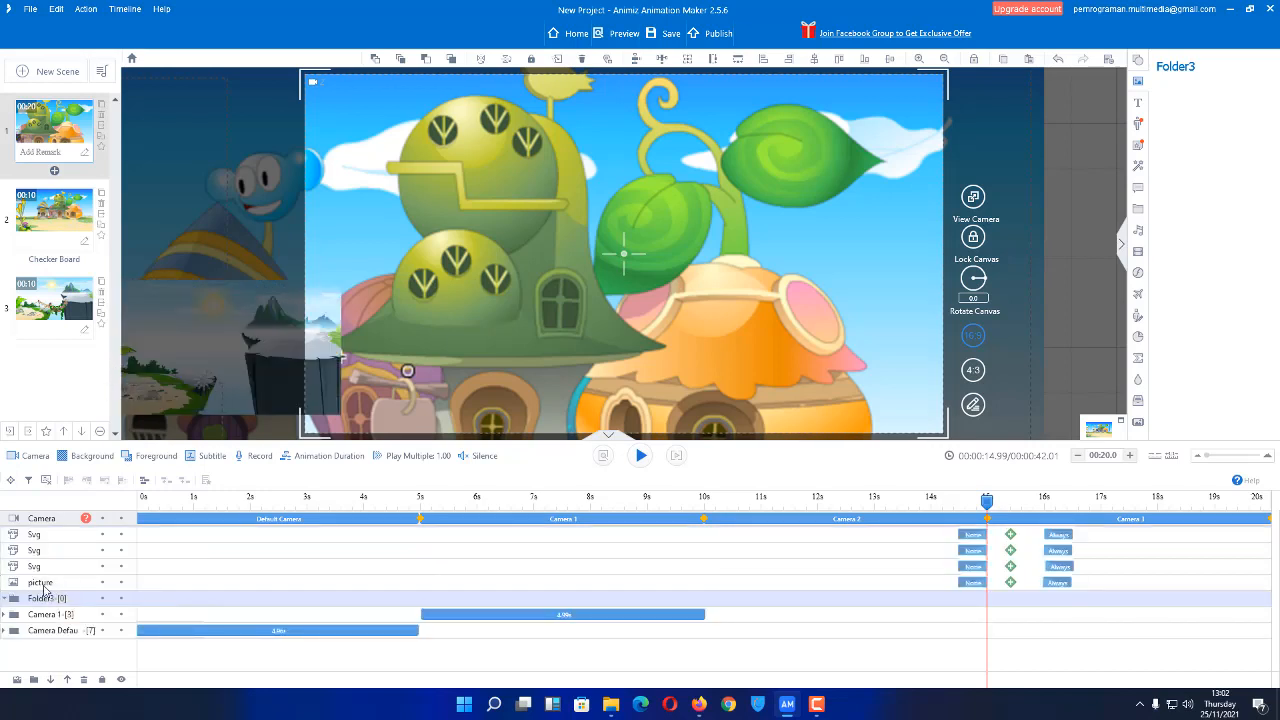
Move the pasted Svg and picture tracks into the new folder and rename the folder "Camera 2".
click(40, 582)
shift+click(33, 536)
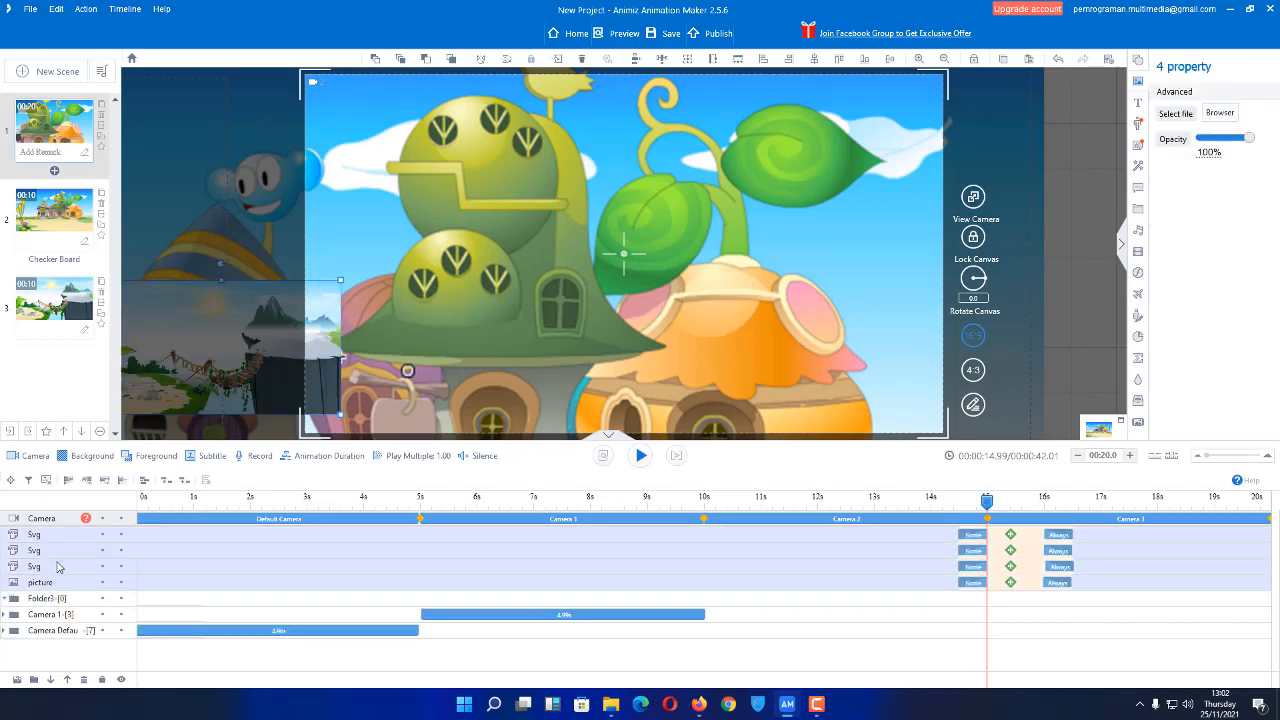
drag(40, 588, 52, 600)
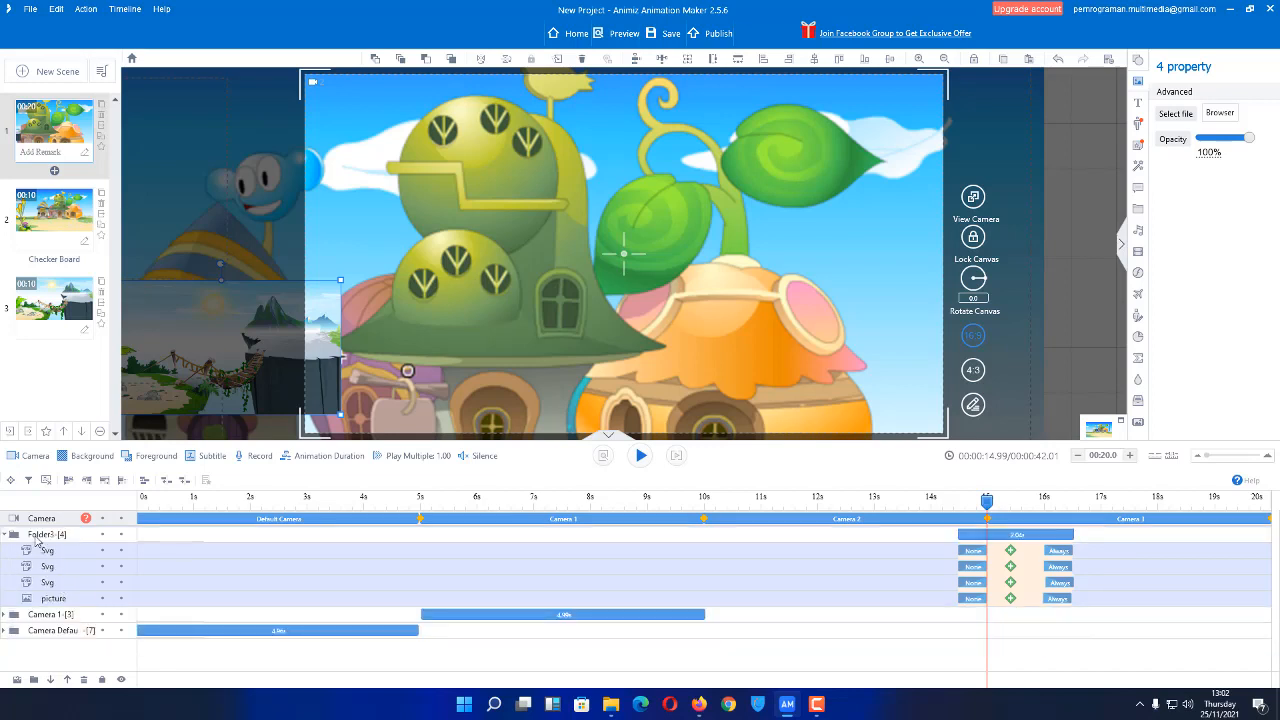
double_click(45, 535)
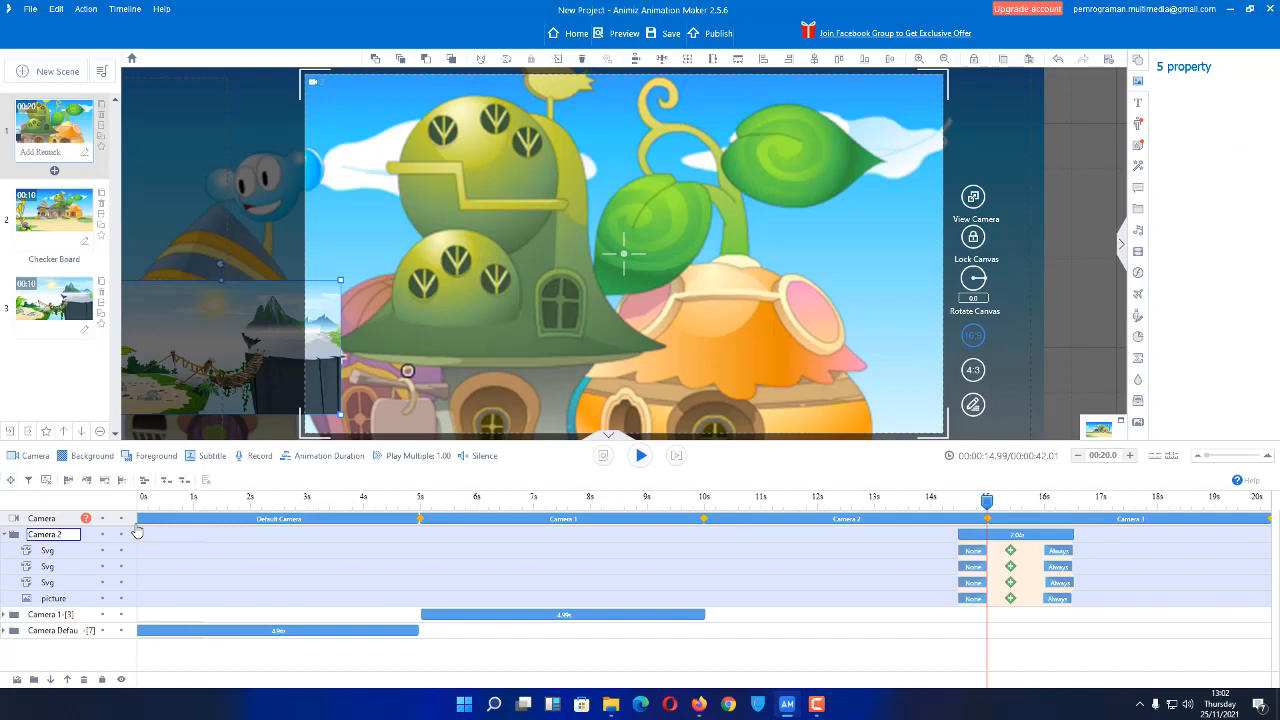
key(Return)
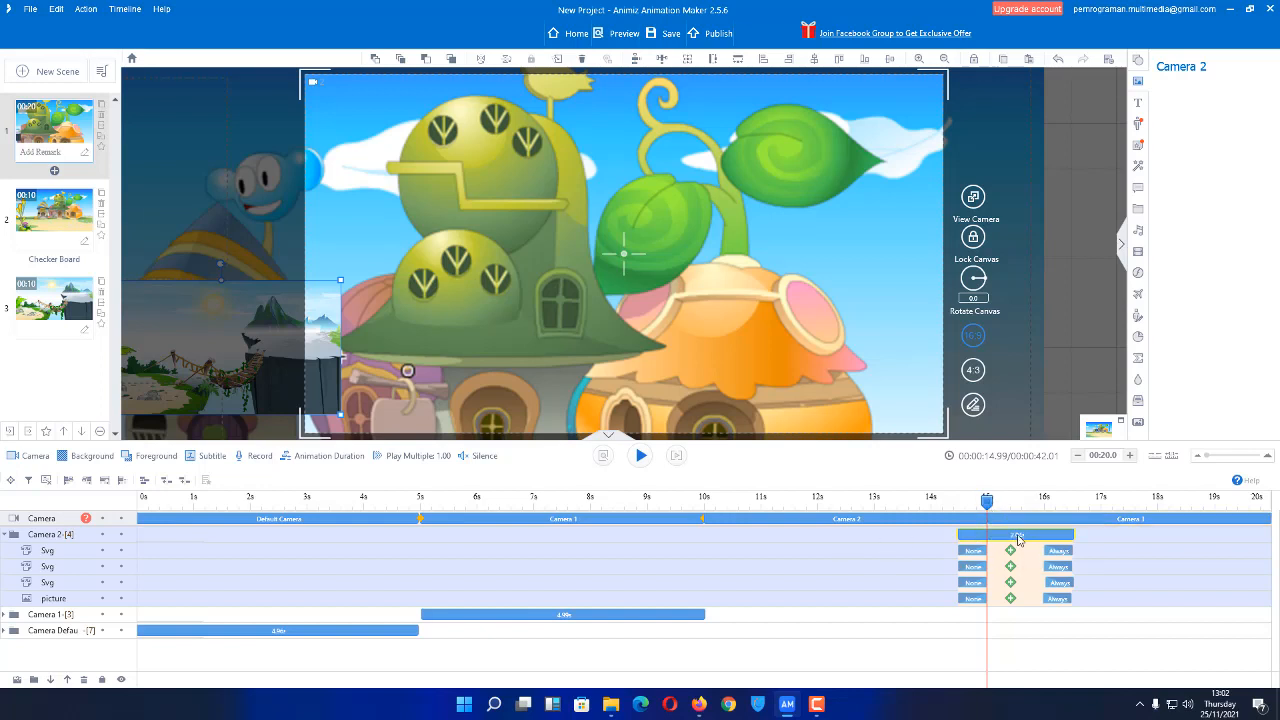
Shift the Camera 2 folder's tracks to start at 10 s and extend the Svg tracks and the picture to end at about 15 s.
drag(1018, 540, 977, 547)
drag(812, 566, 975, 568)
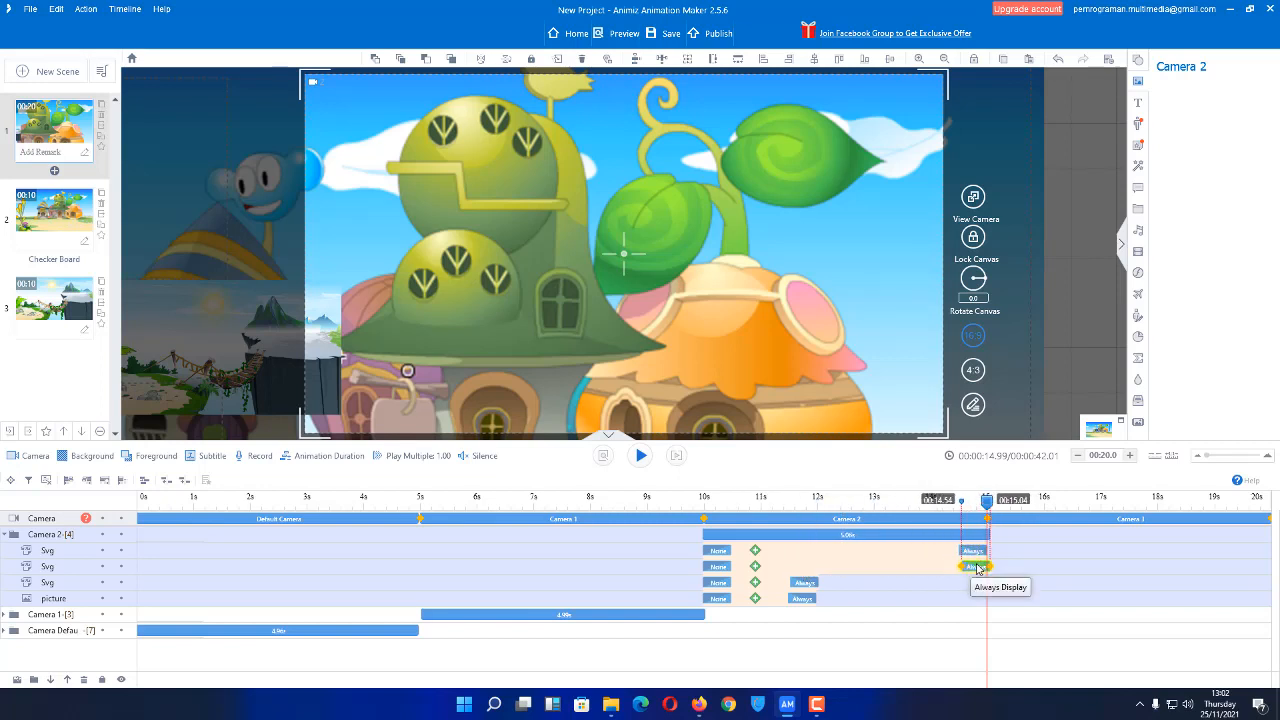
drag(806, 582, 979, 580)
drag(805, 600, 975, 598)
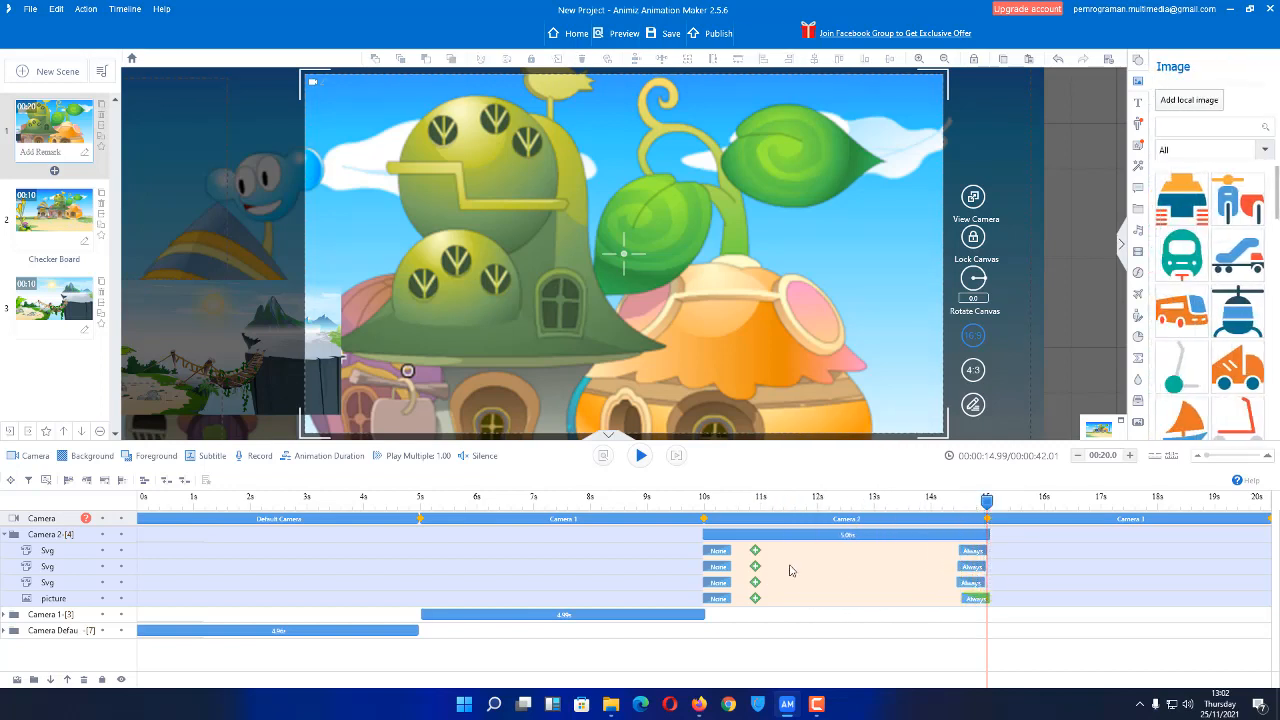
Place the playhead at about 12.8 s, collapse the Camera 2 folder and hide the Camera 1 folder.
drag(934, 510, 725, 510)
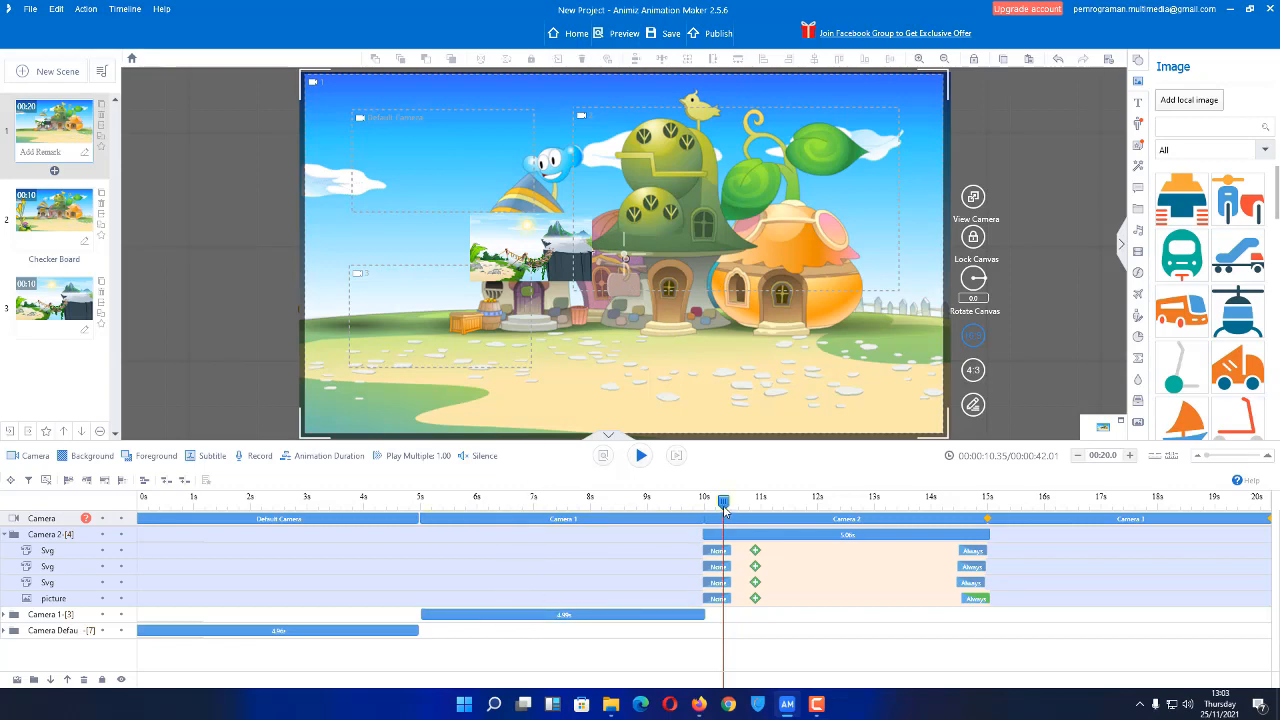
drag(724, 503, 845, 527)
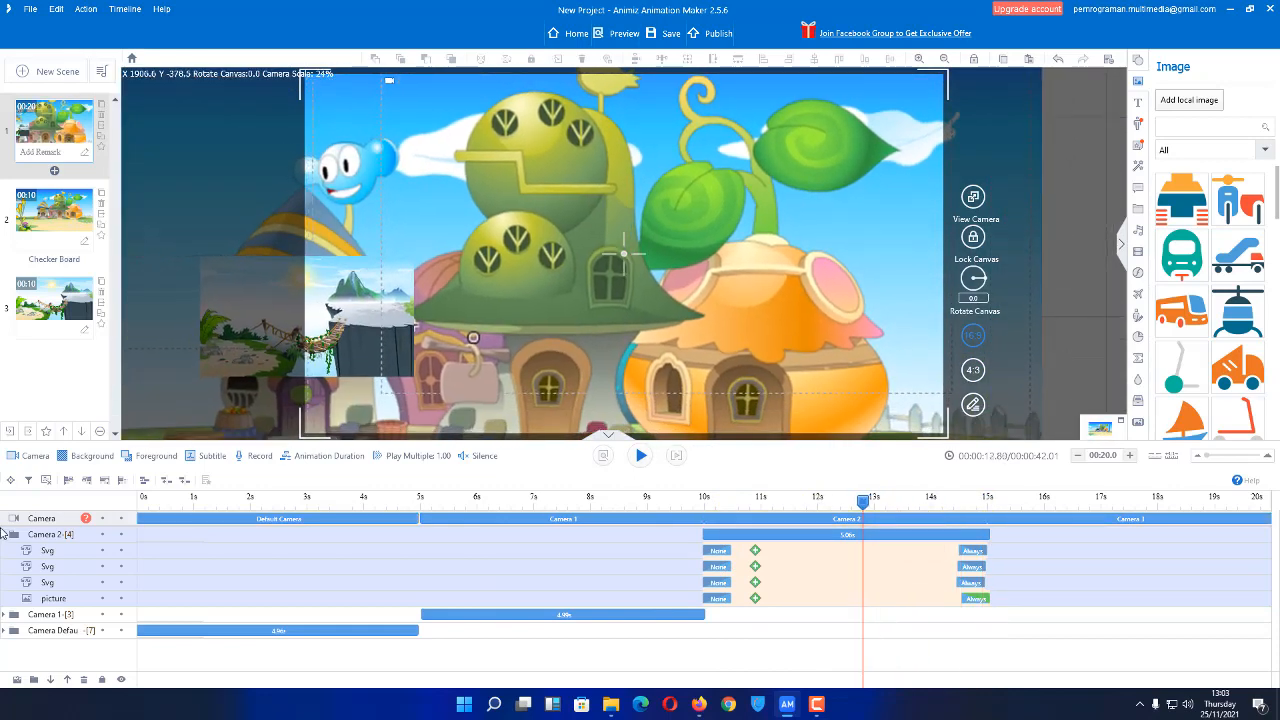
click(6, 535)
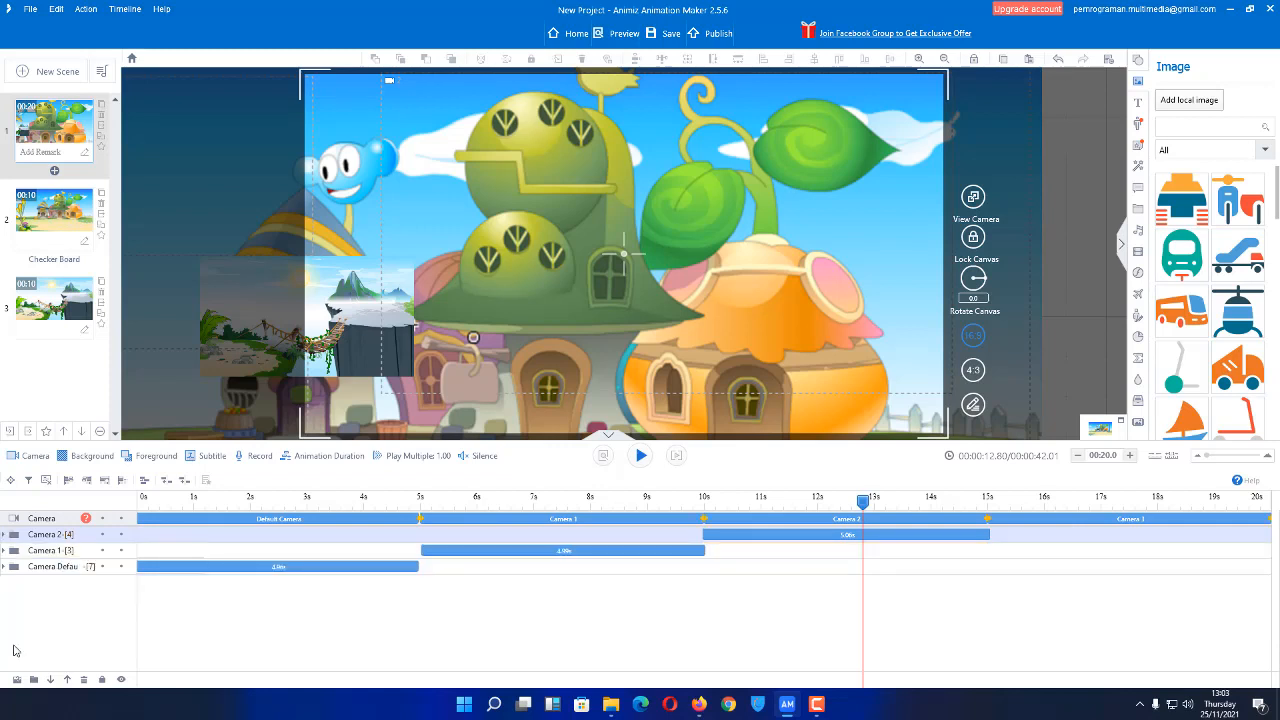
click(120, 556)
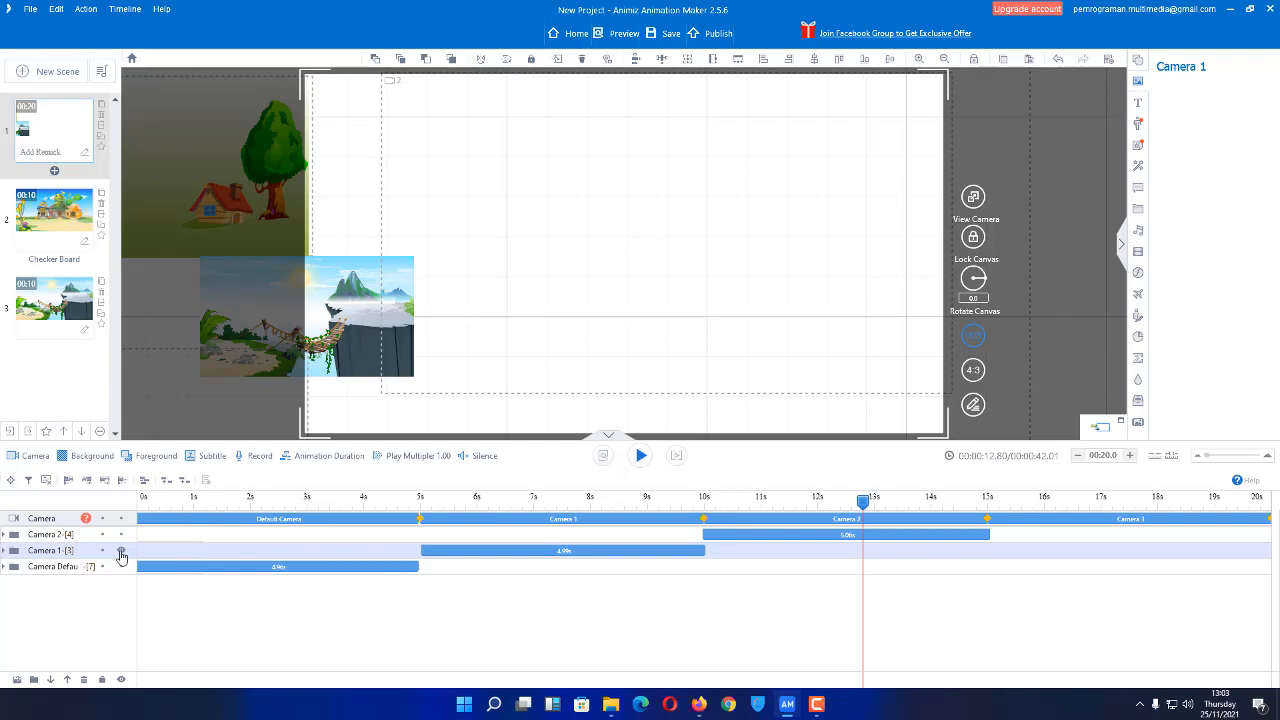
Enlarge the Camera 2 folder's cliff objects and position them to fill the Camera 2 frame.
click(570, 250)
scroll(571, 250, down, 5)
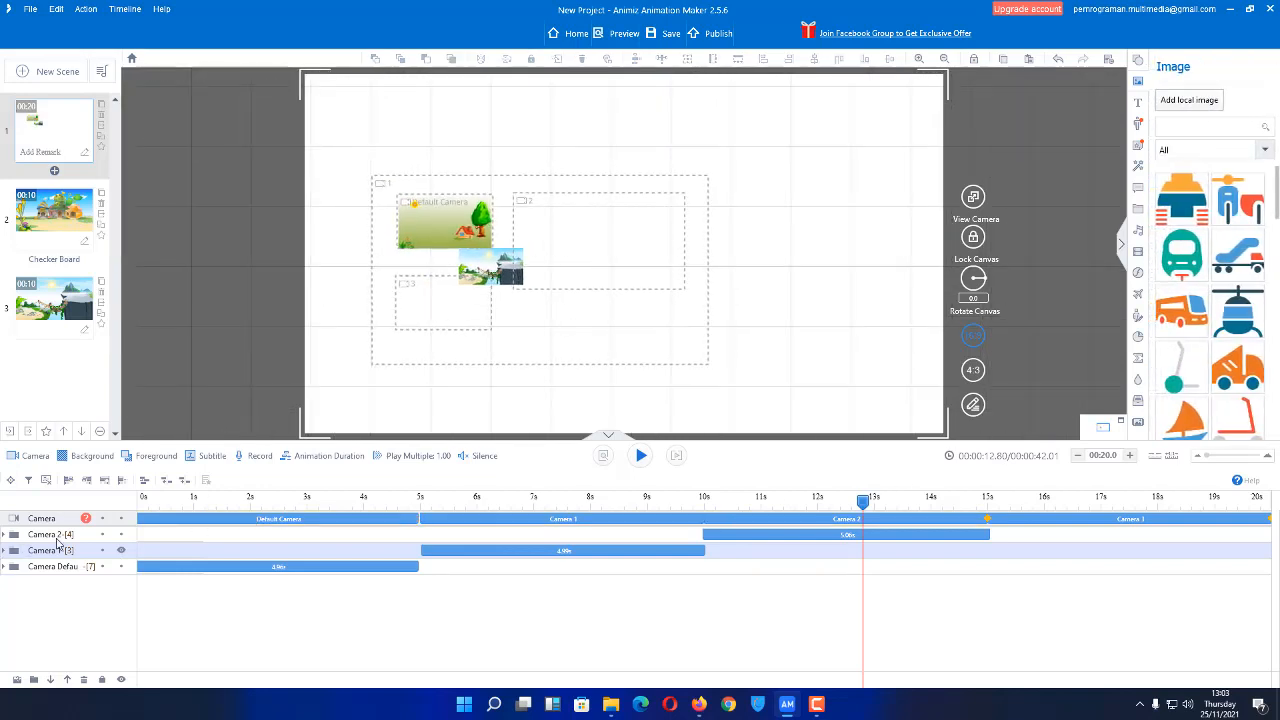
click(55, 536)
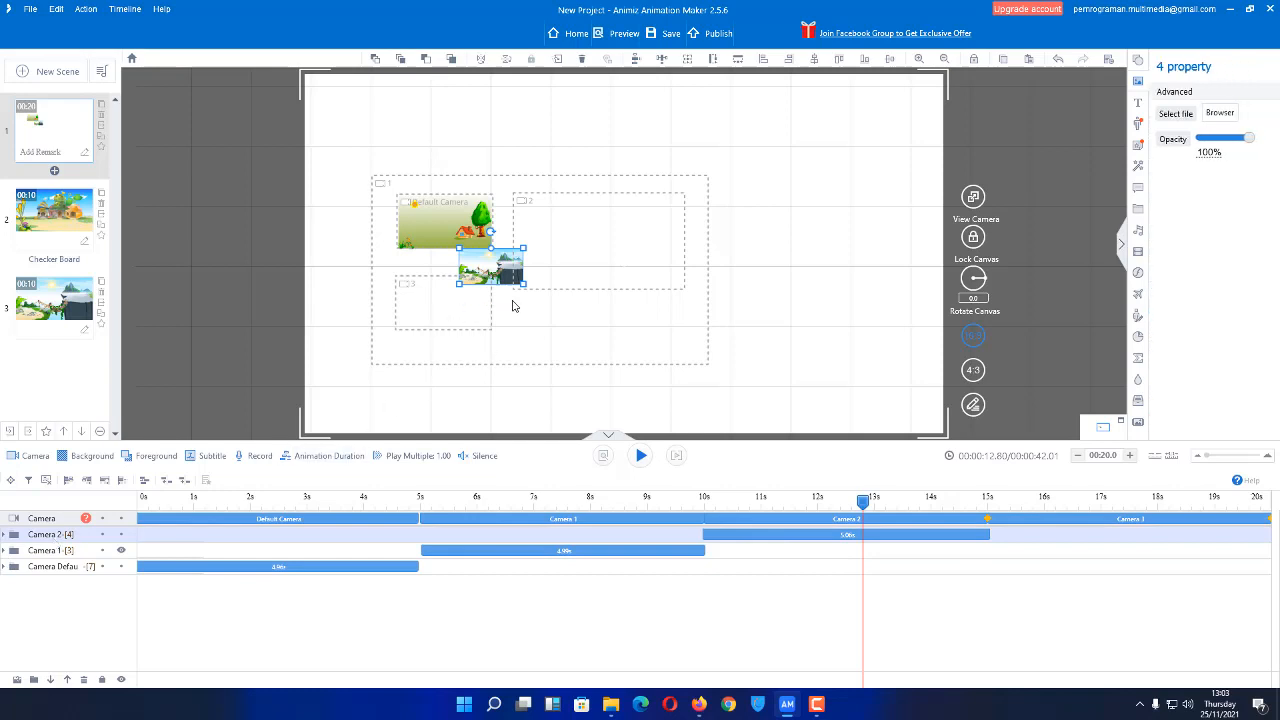
drag(522, 284, 573, 322)
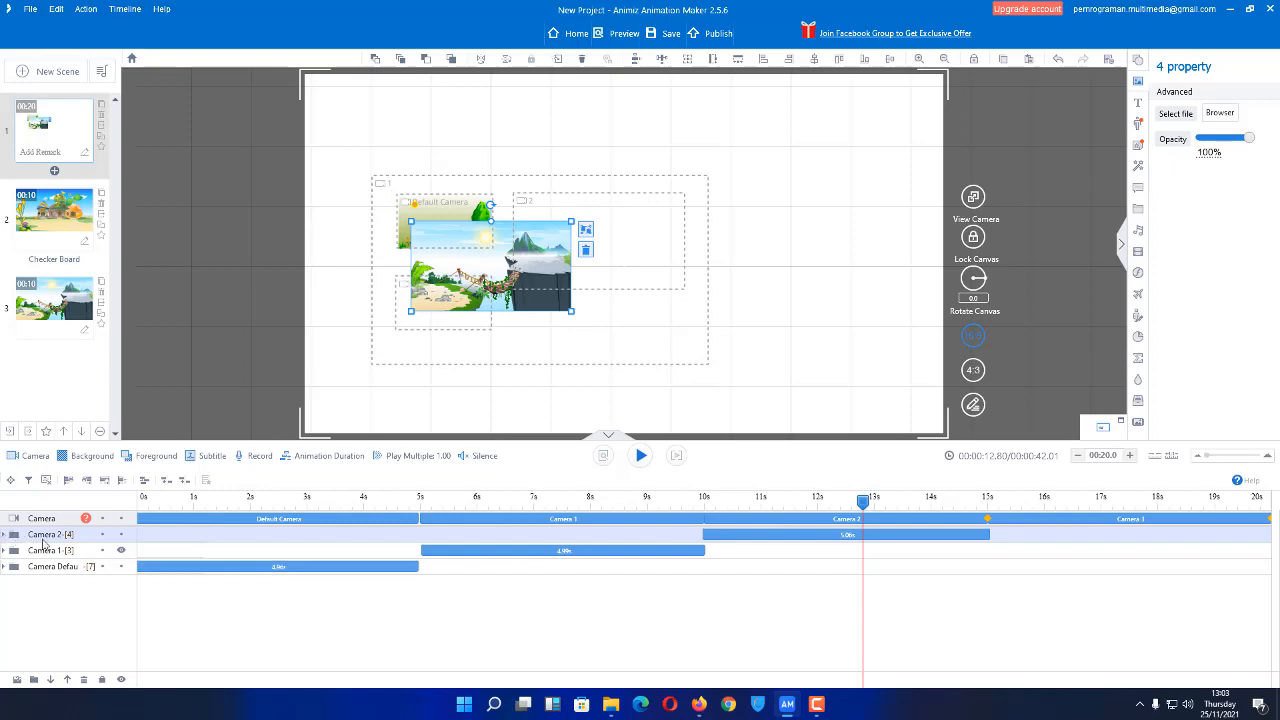
drag(515, 298, 643, 273)
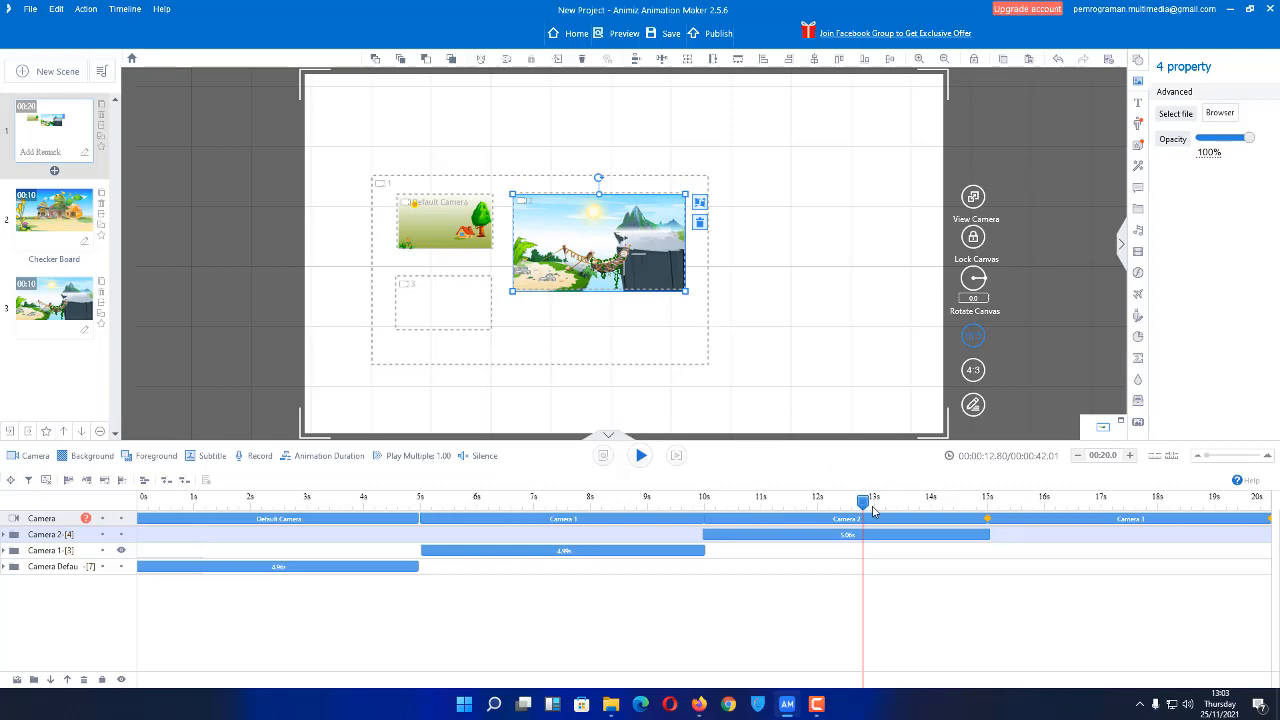
Show the Camera 1 folder again and place the playhead at about 17.5 s in the Camera 3 segment.
drag(864, 502, 590, 486)
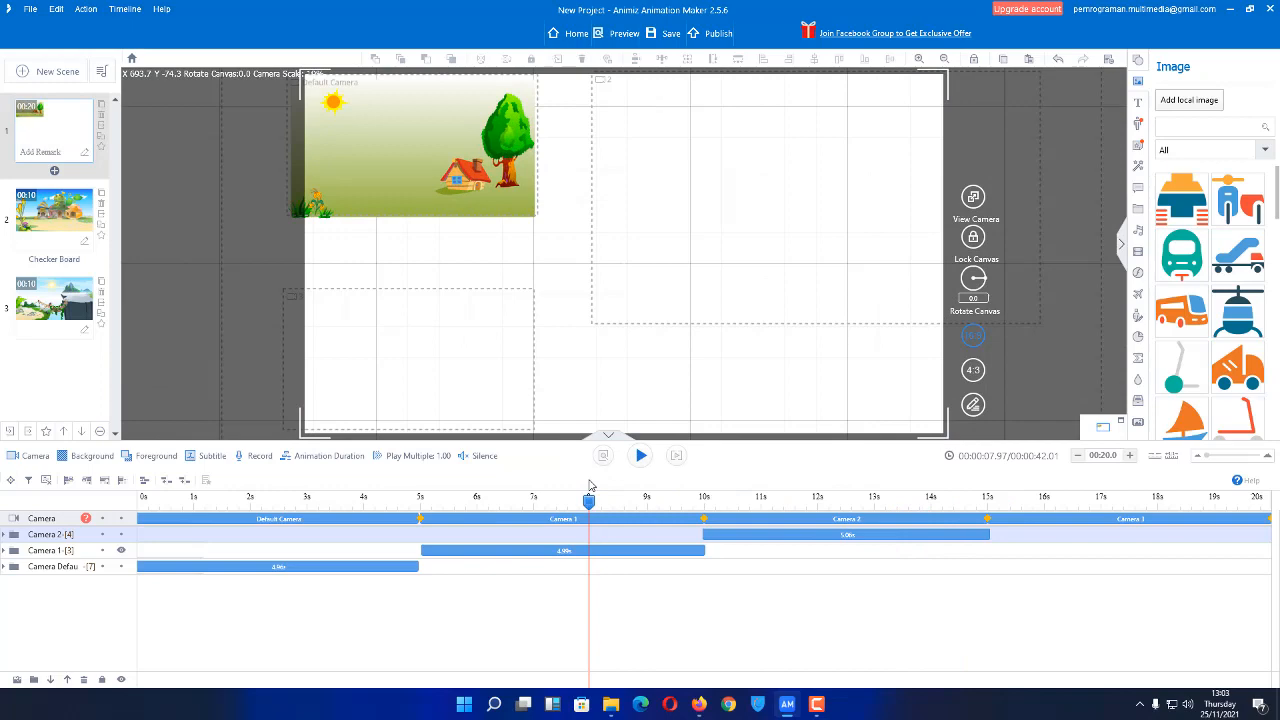
click(120, 552)
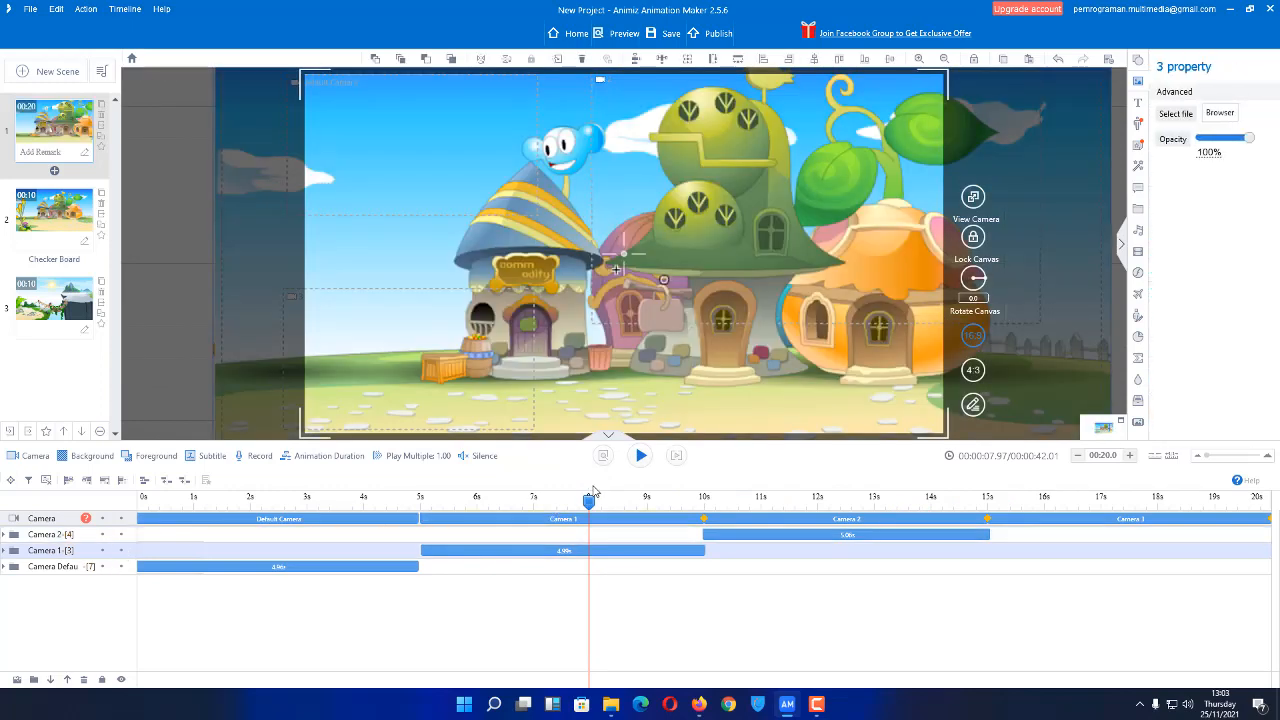
drag(590, 500, 1128, 509)
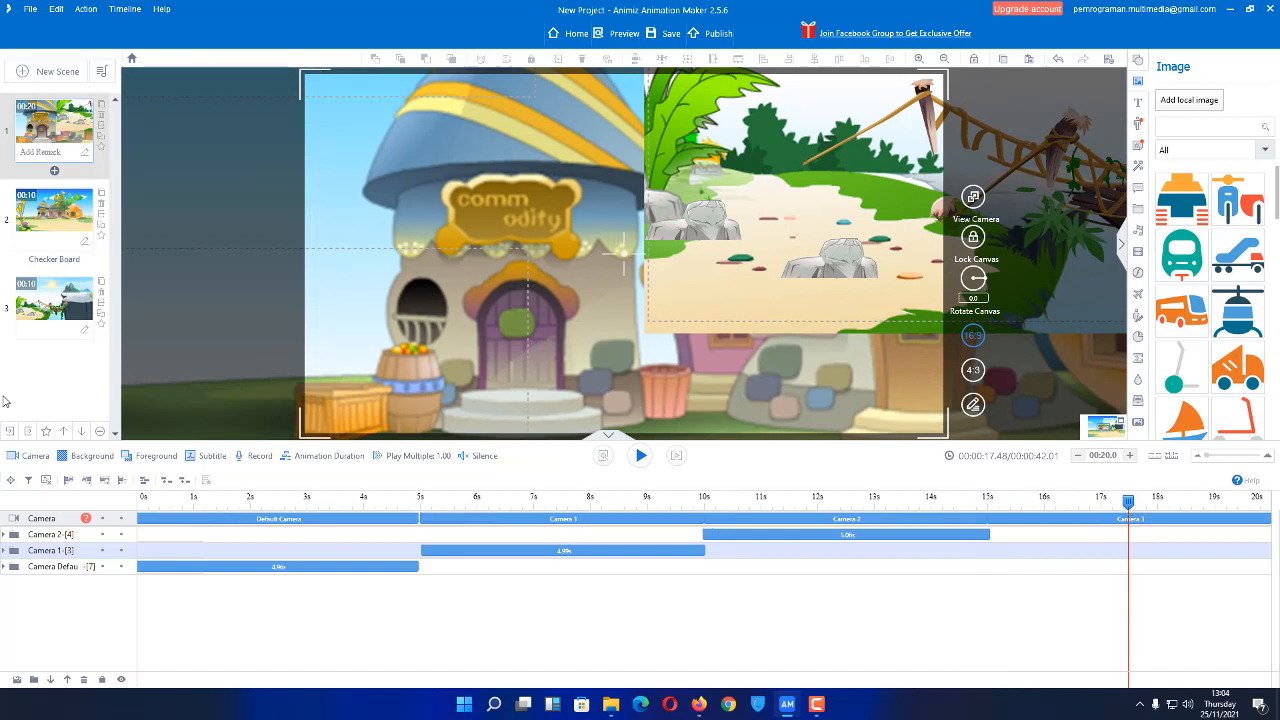
Add a new scene from the countryside-scenery-1 template in the Countryside category of the online scenes.
click(59, 72)
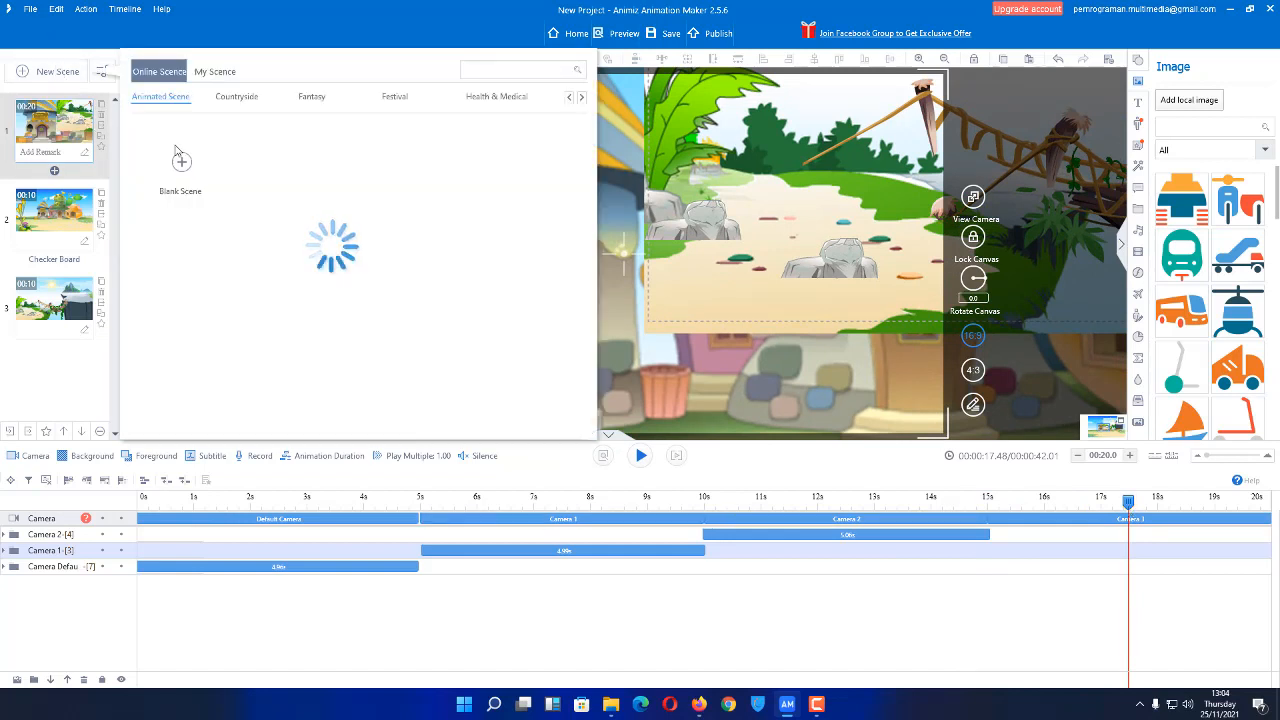
click(316, 98)
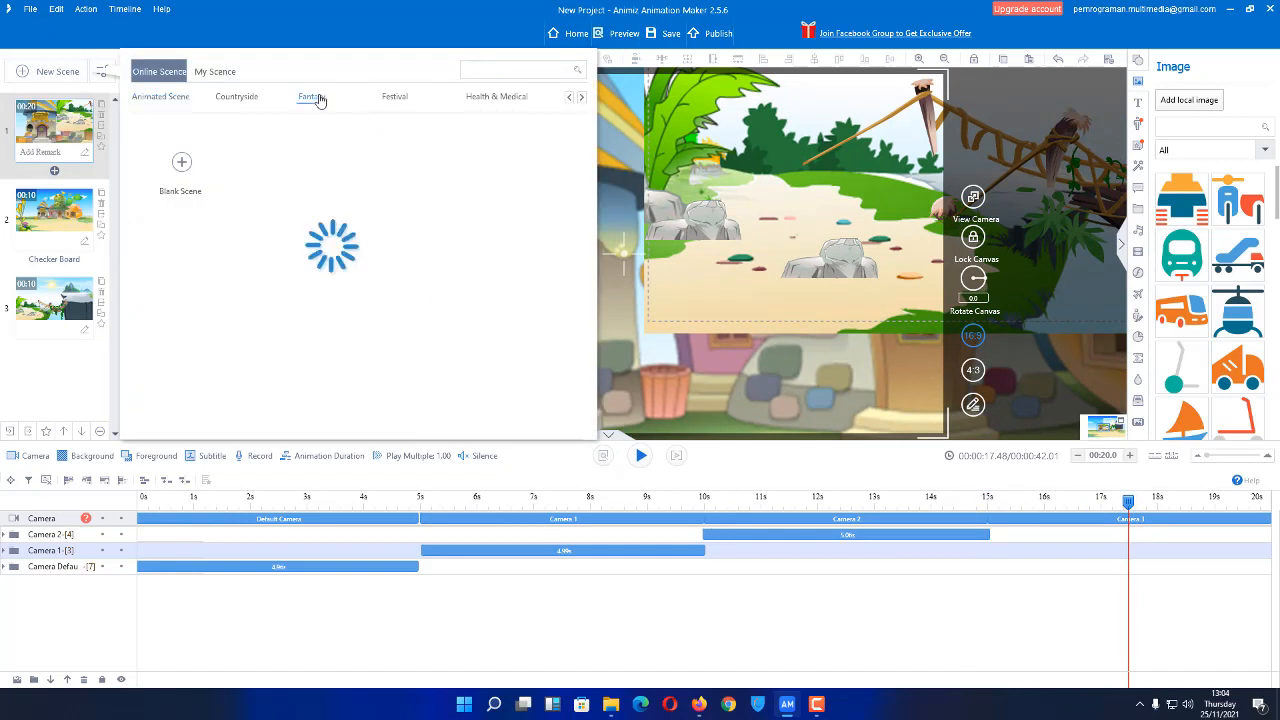
click(238, 98)
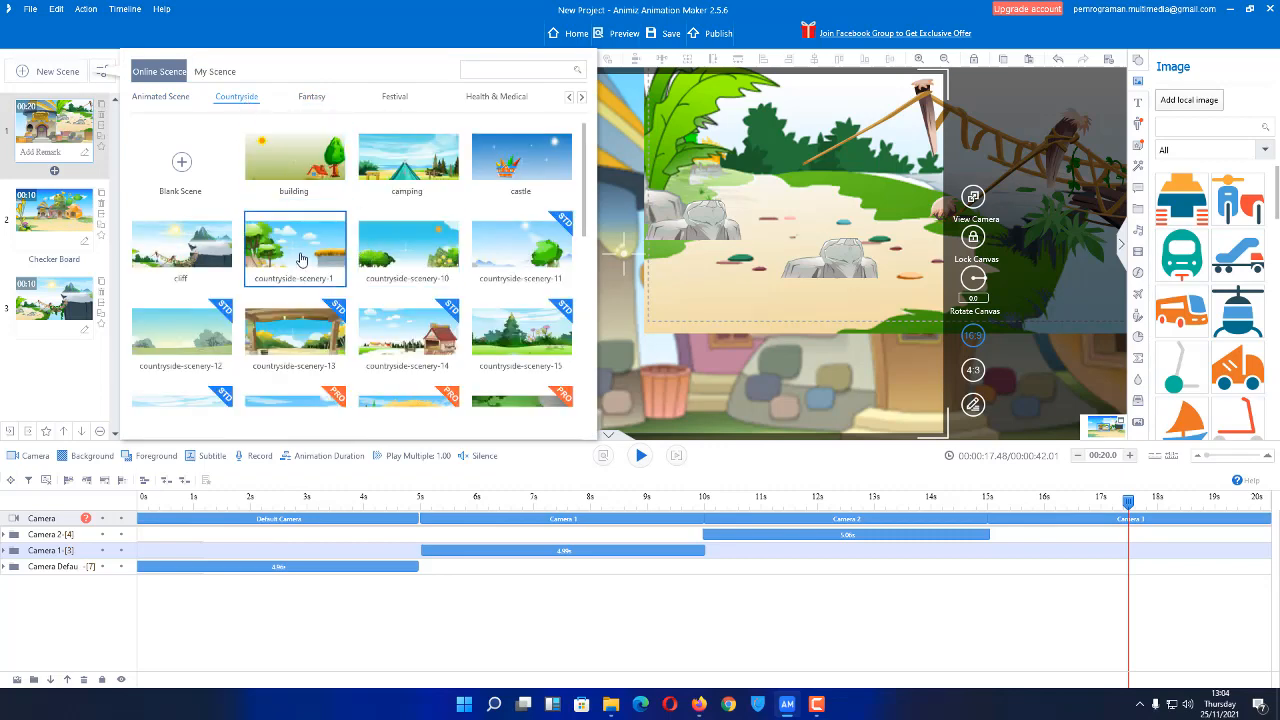
click(316, 328)
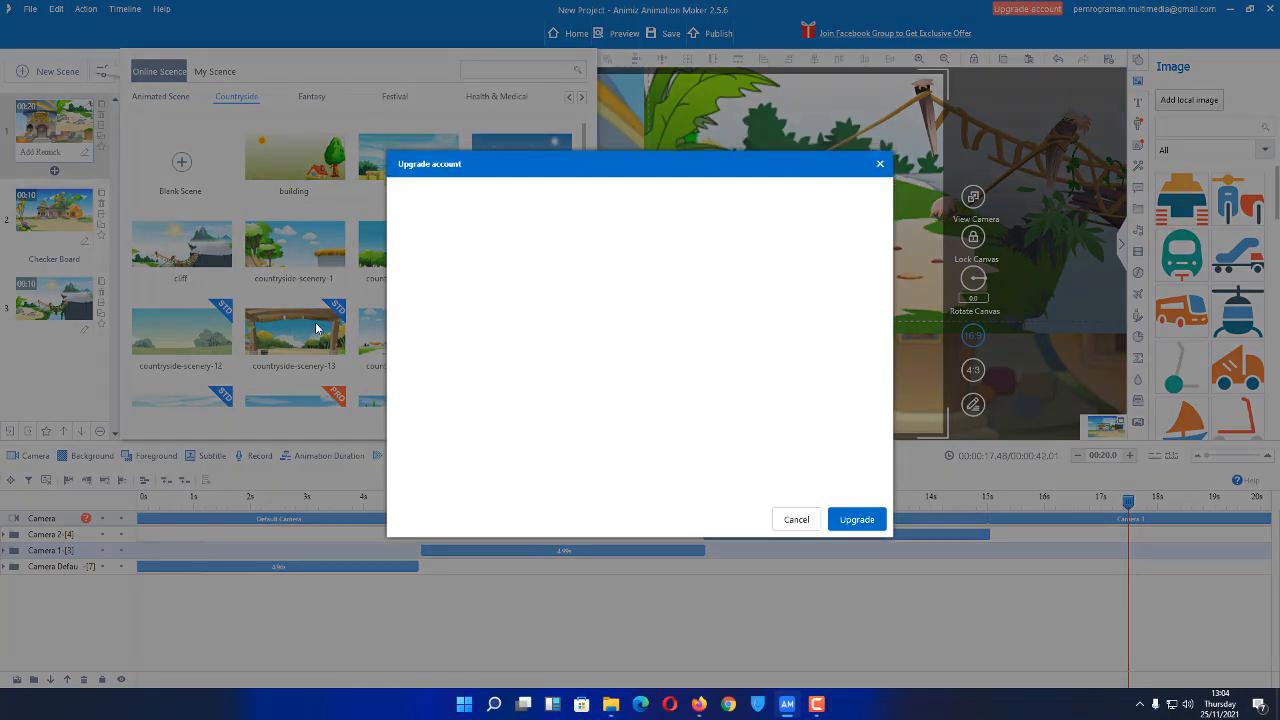
click(880, 163)
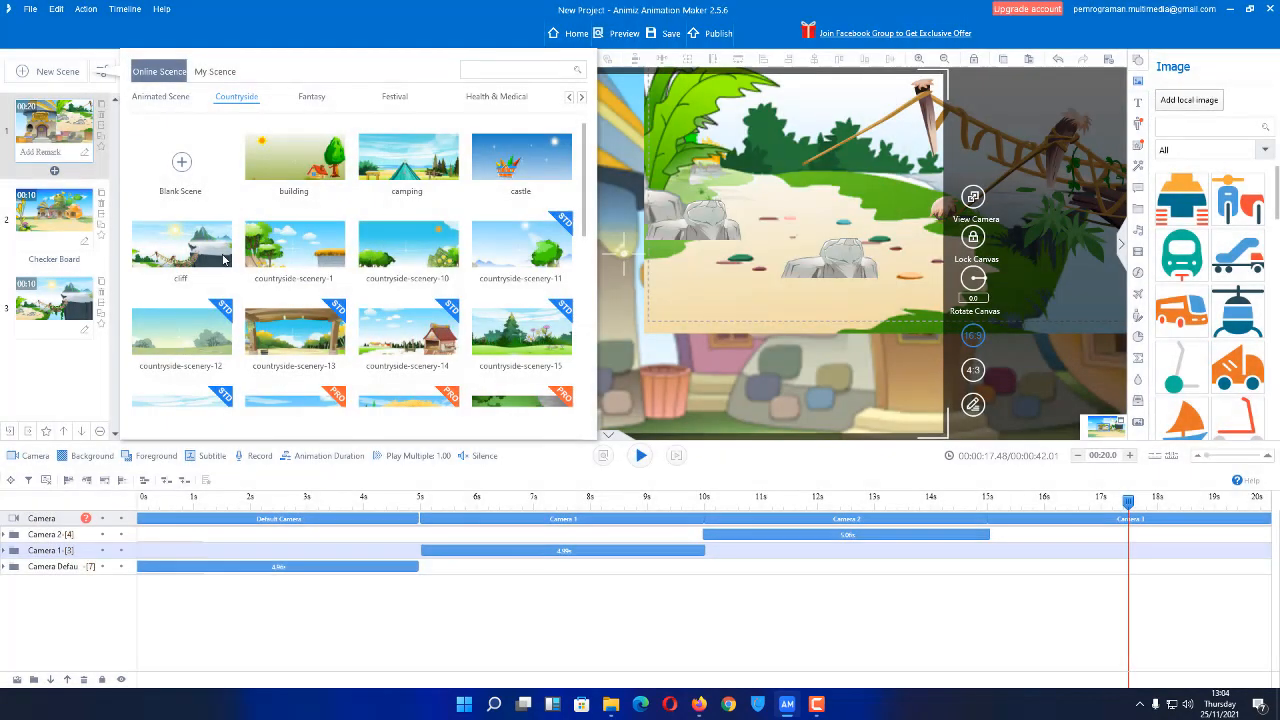
click(288, 262)
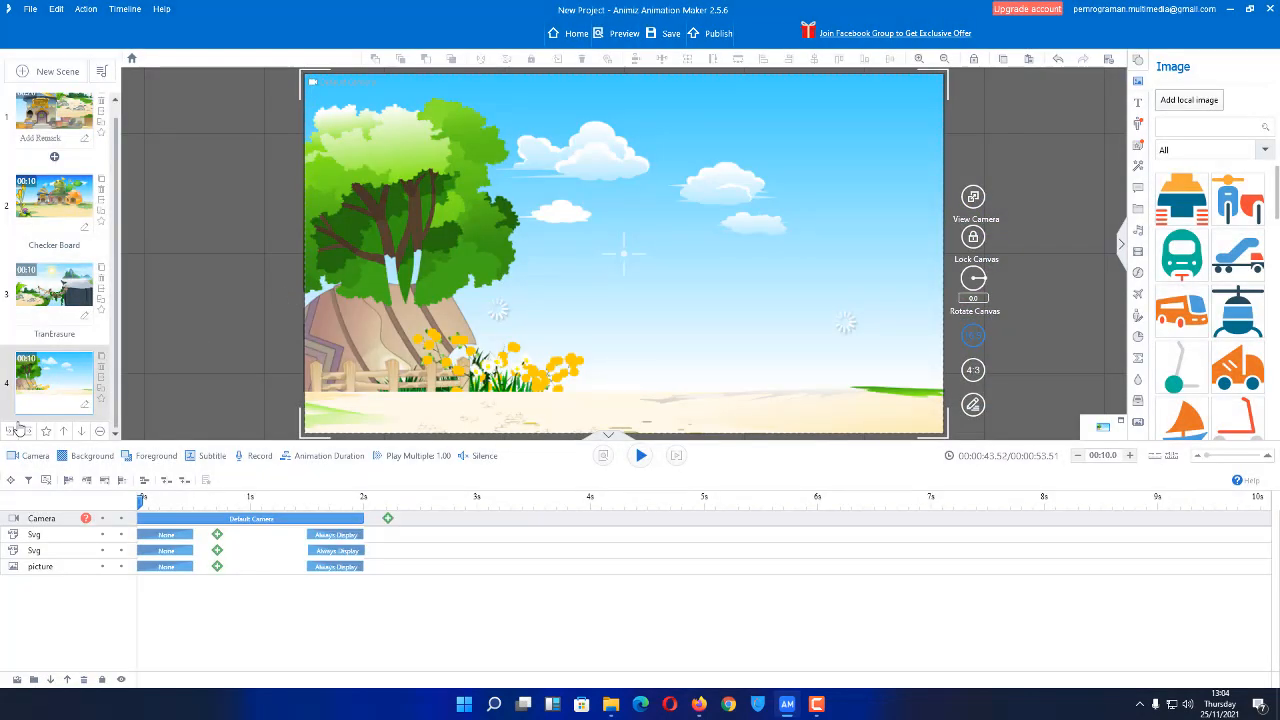
Copy the countryside scene's two Svg objects and picture, create a timeline folder in scene 1, and paste them there.
click(42, 567)
shift+click(50, 534)
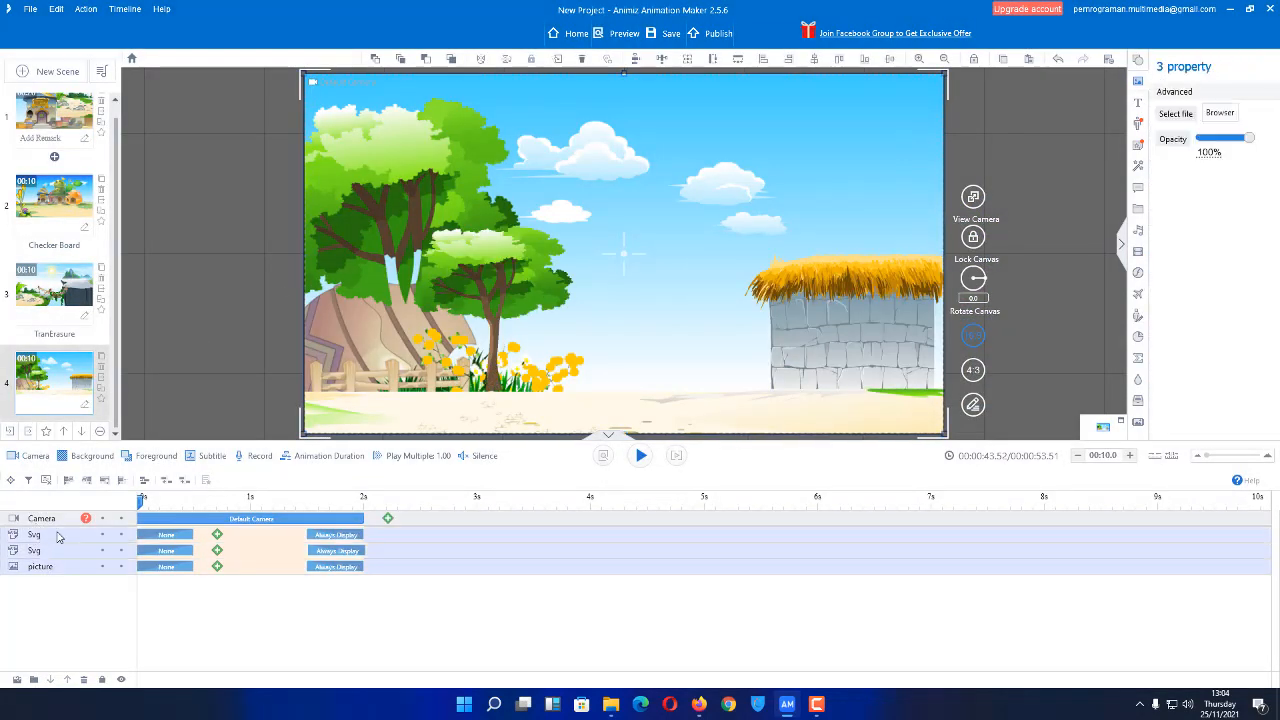
click(78, 100)
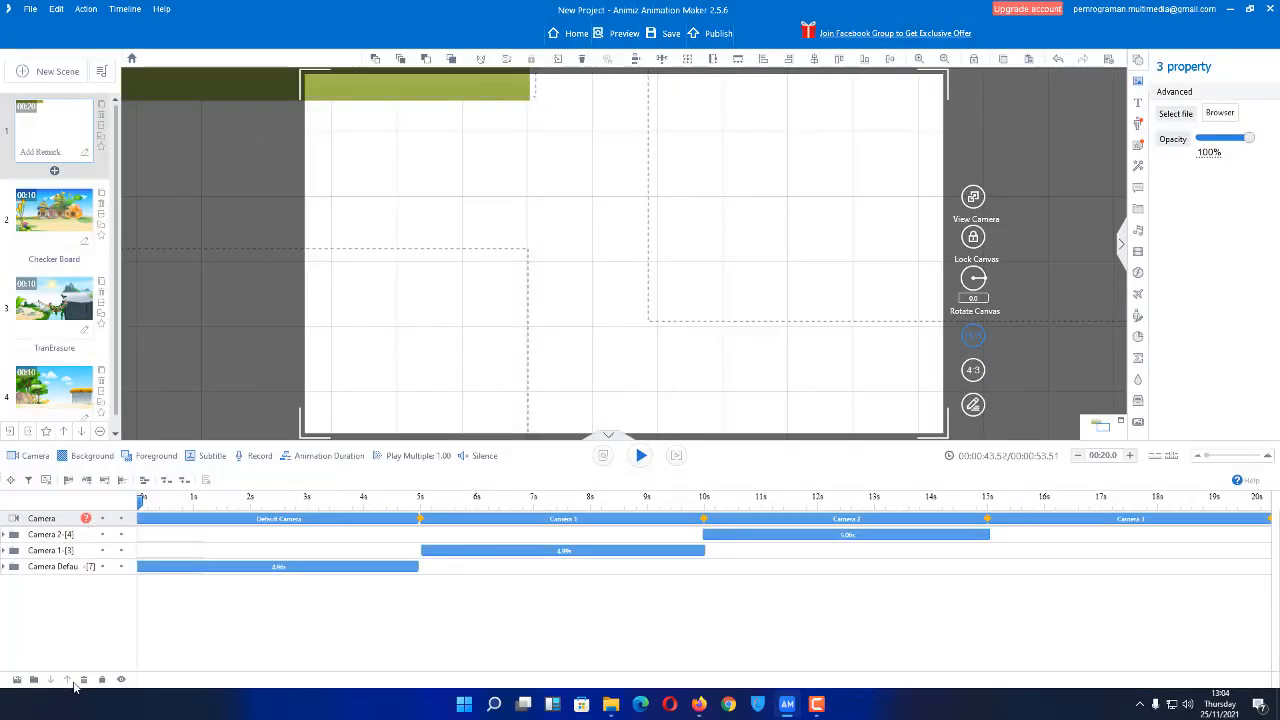
click(33, 679)
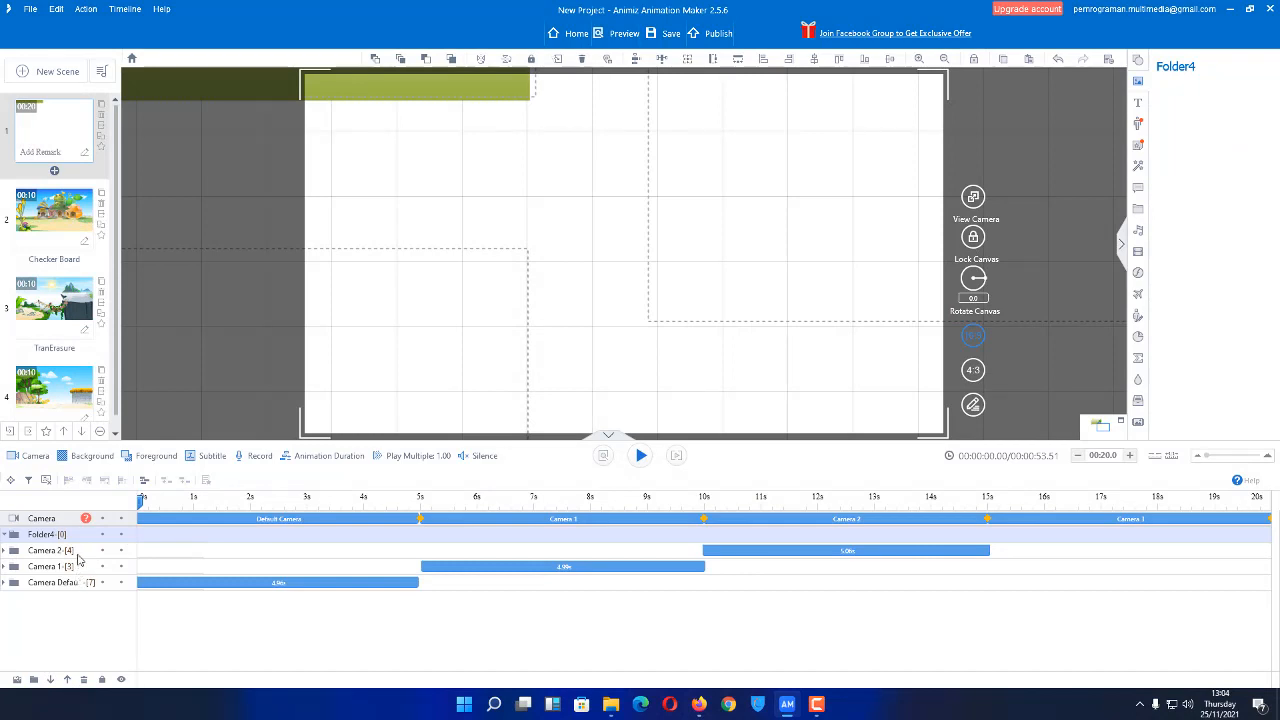
key(ctrl+v)
Move the pasted Svg and picture tracks into the new folder and rename the folder Camera 3.
click(38, 568)
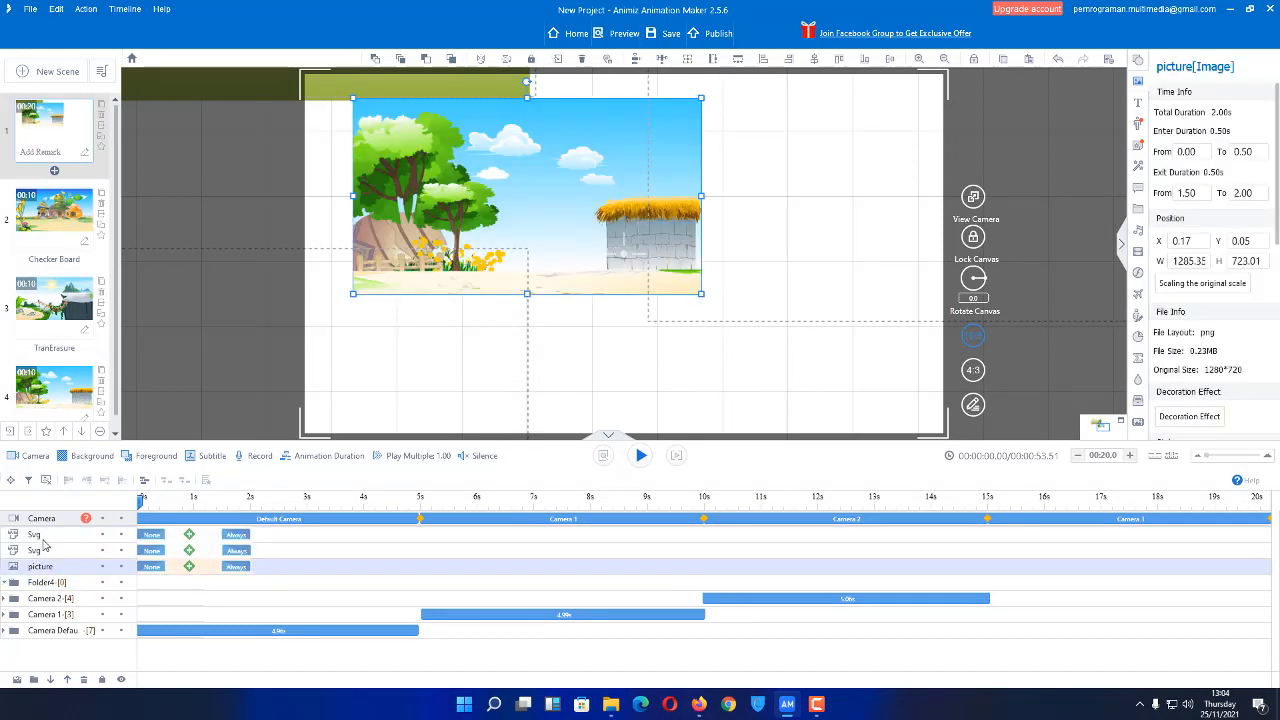
shift+click(46, 538)
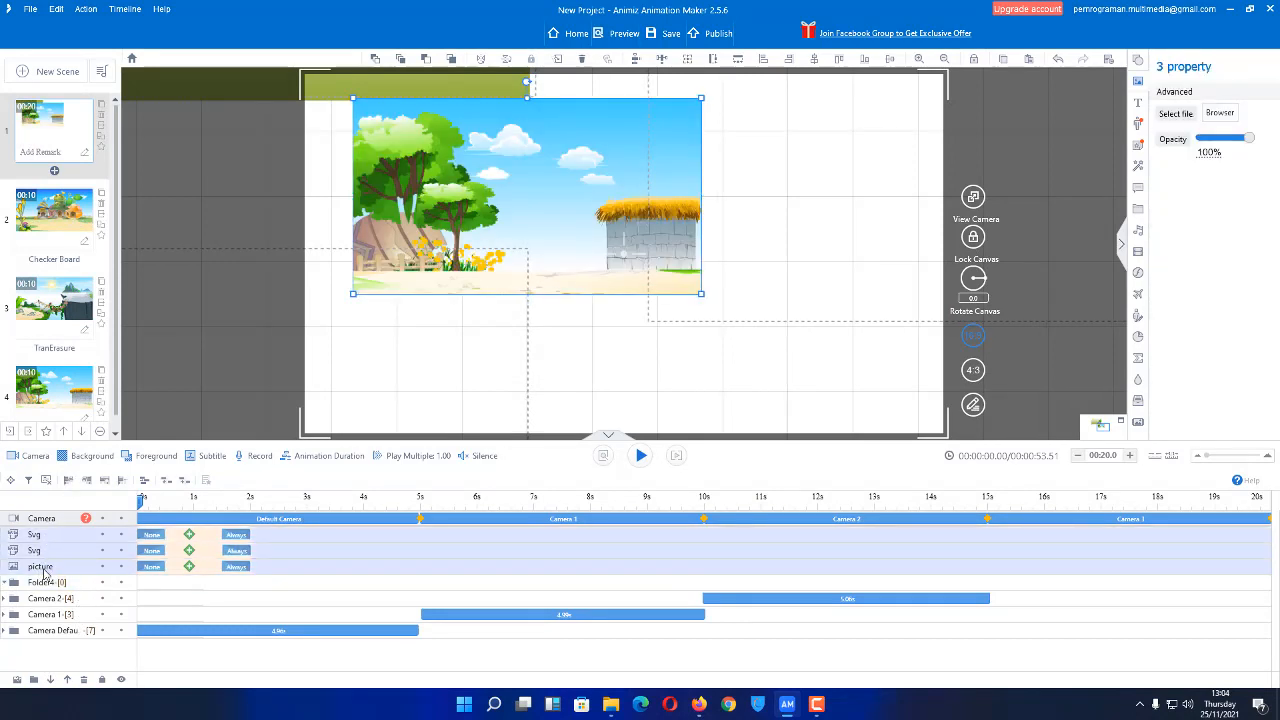
drag(42, 588, 58, 582)
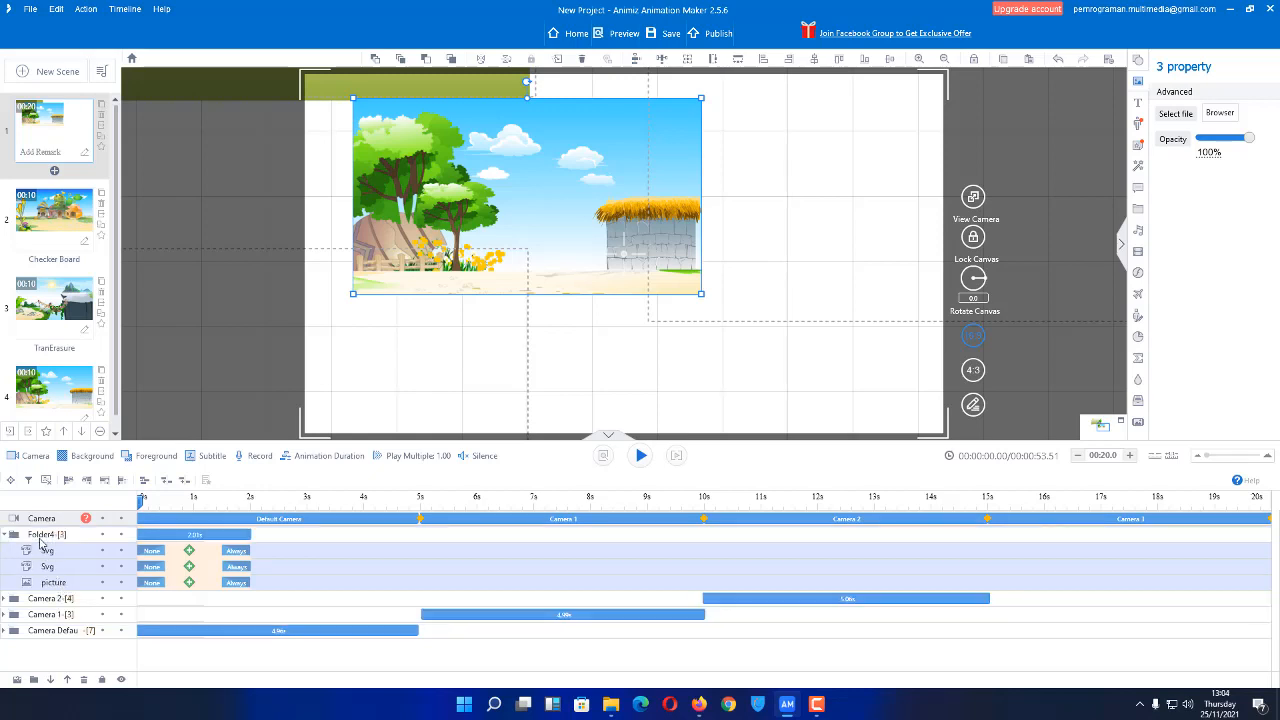
double_click(40, 537)
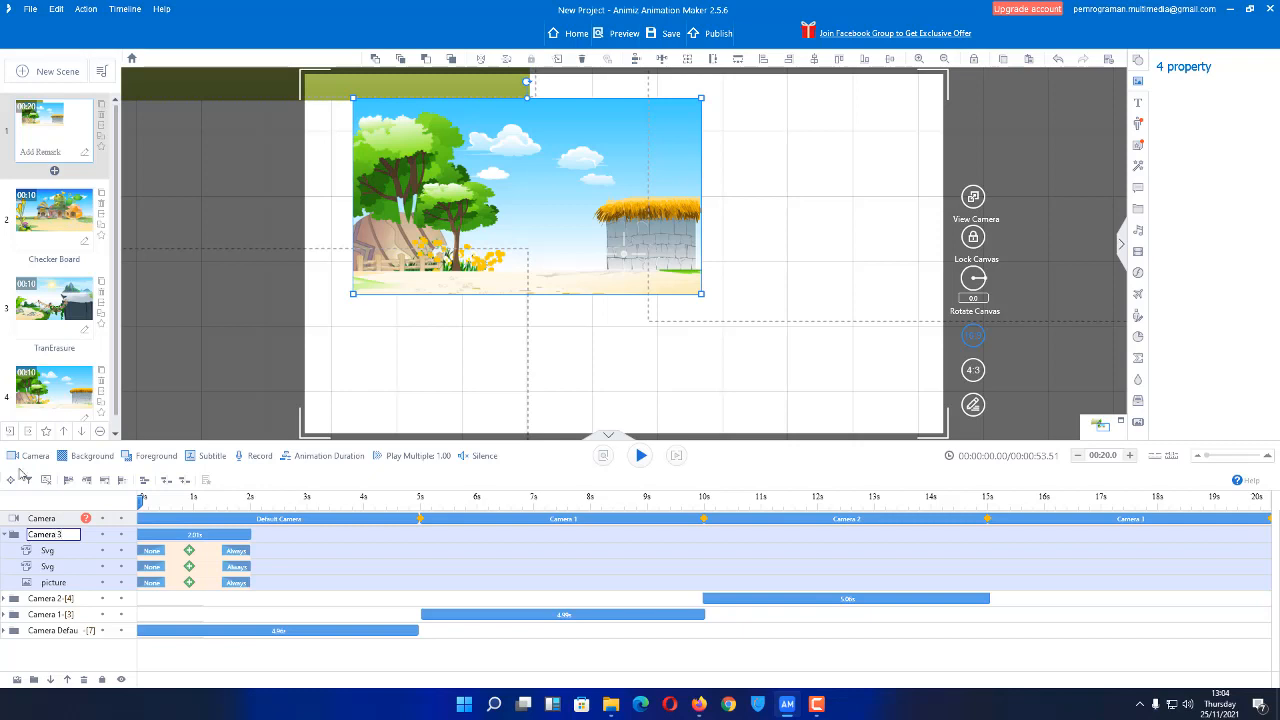
key(Return)
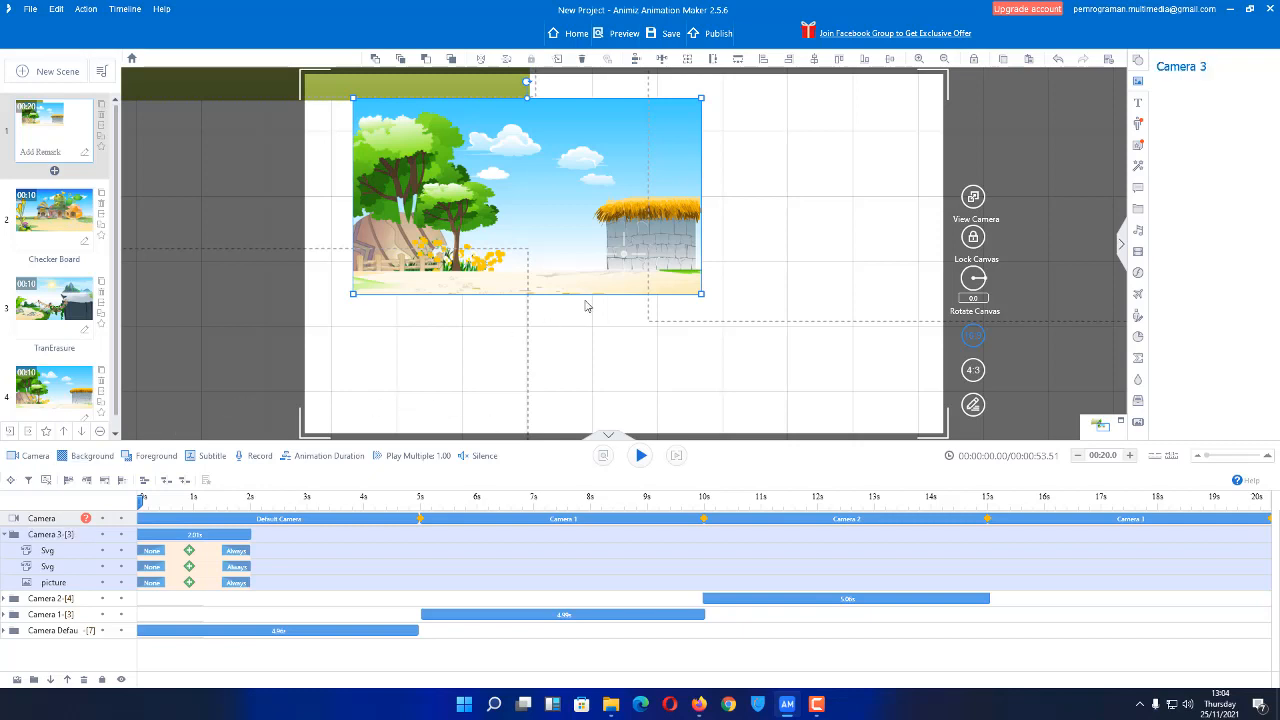
Collapse the Camera 3 folder, then move and enlarge its objects on the canvas to fill the Camera 3 frame.
click(695, 318)
scroll(695, 319, down, 10)
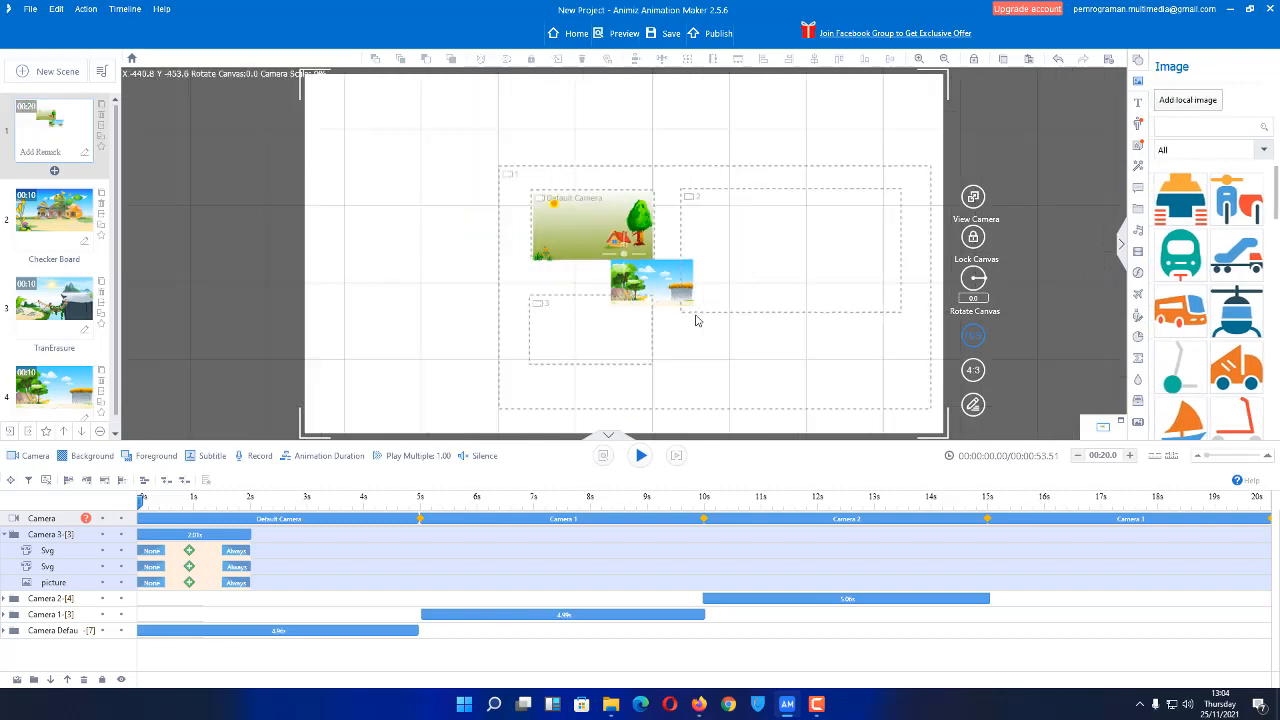
scroll(698, 321, up, 3)
scroll(675, 295, up, 1)
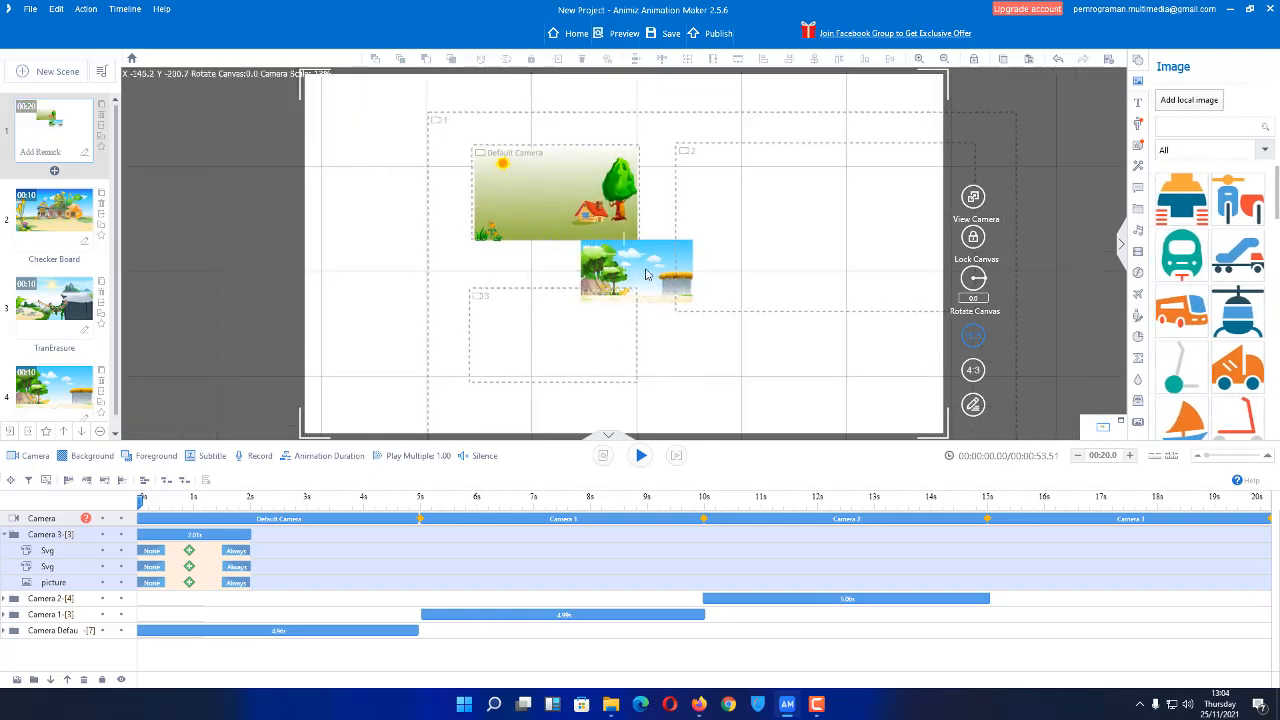
click(5, 535)
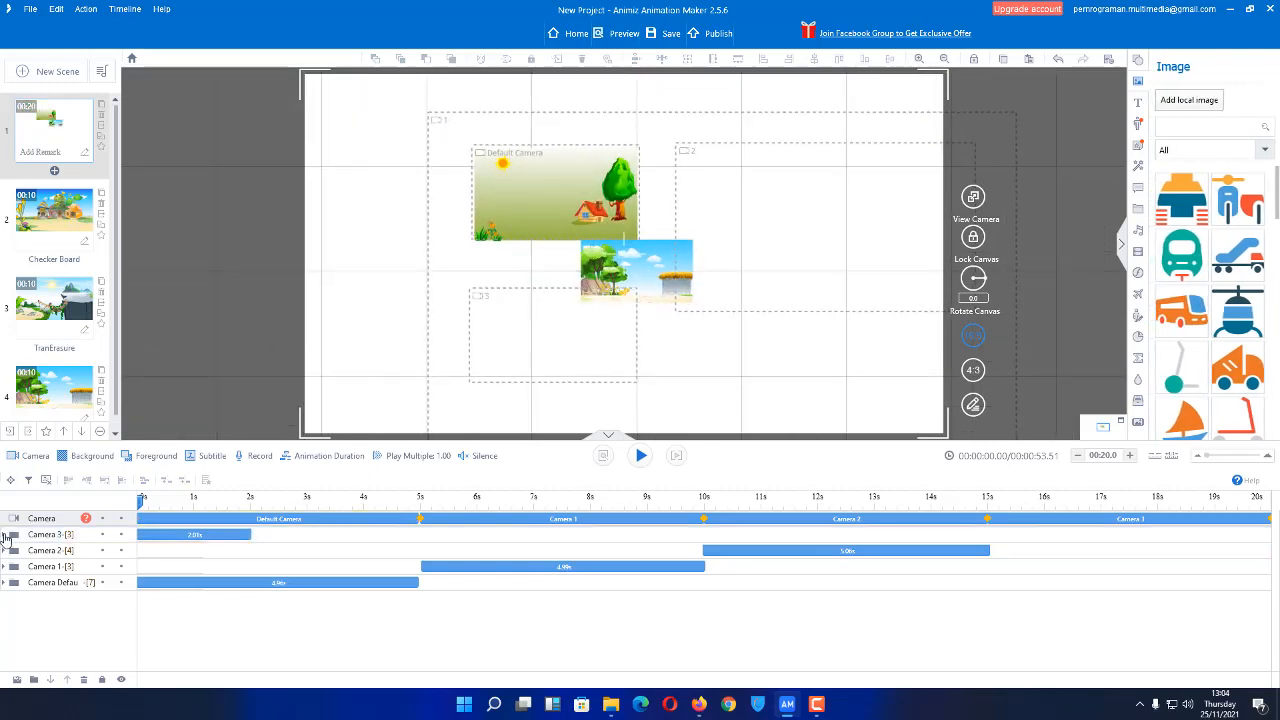
click(30, 536)
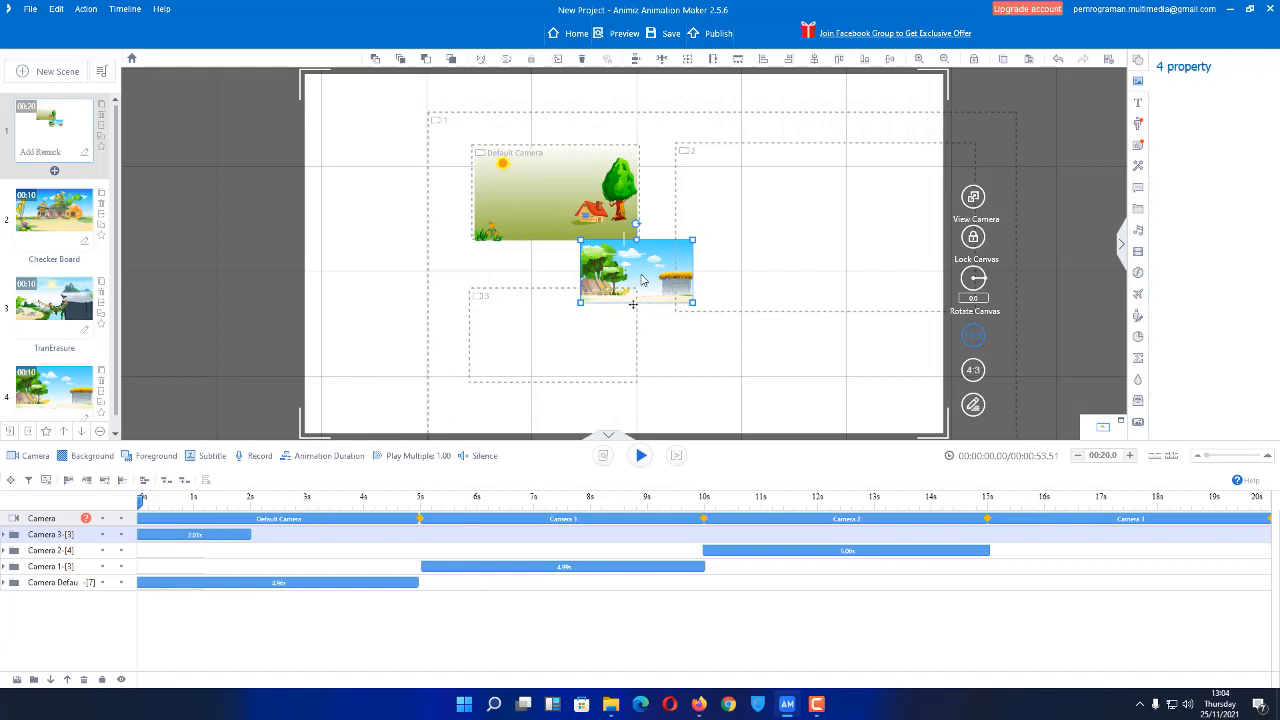
drag(642, 280, 535, 322)
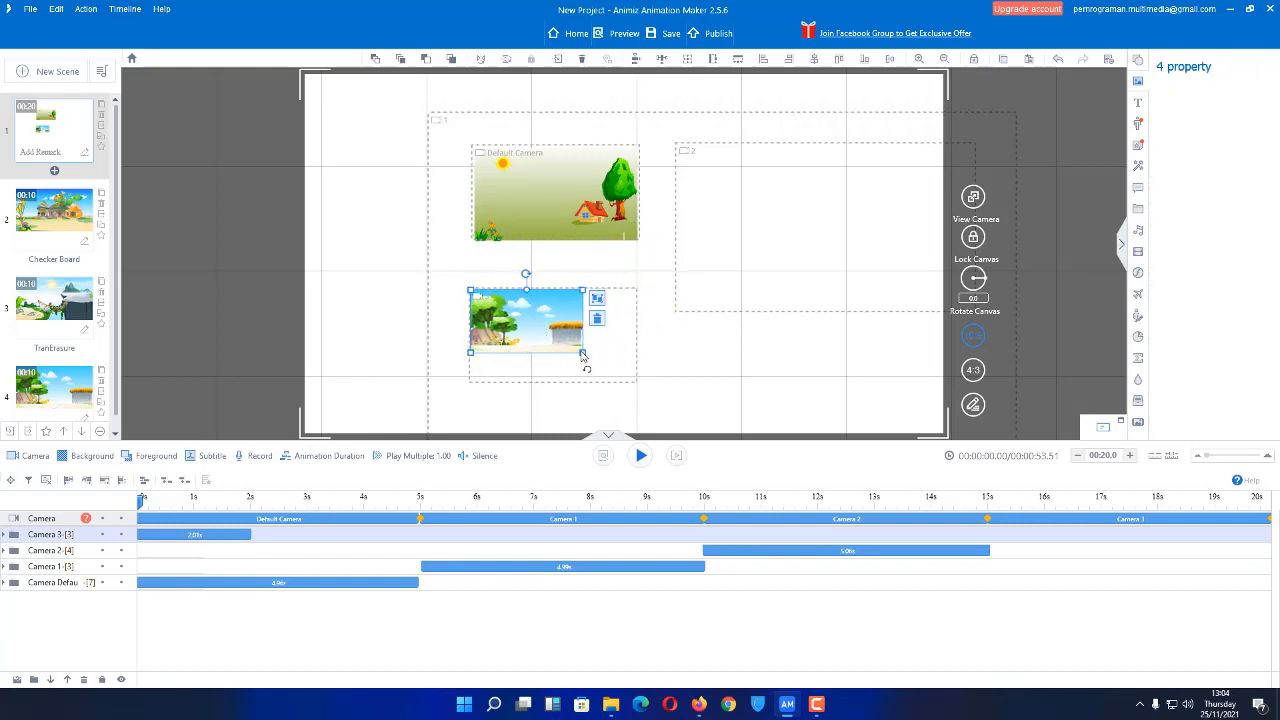
mouse_move(585, 358)
mouse_down()
mouse_move(626, 374)
mouse_move(598, 342)
mouse_up()
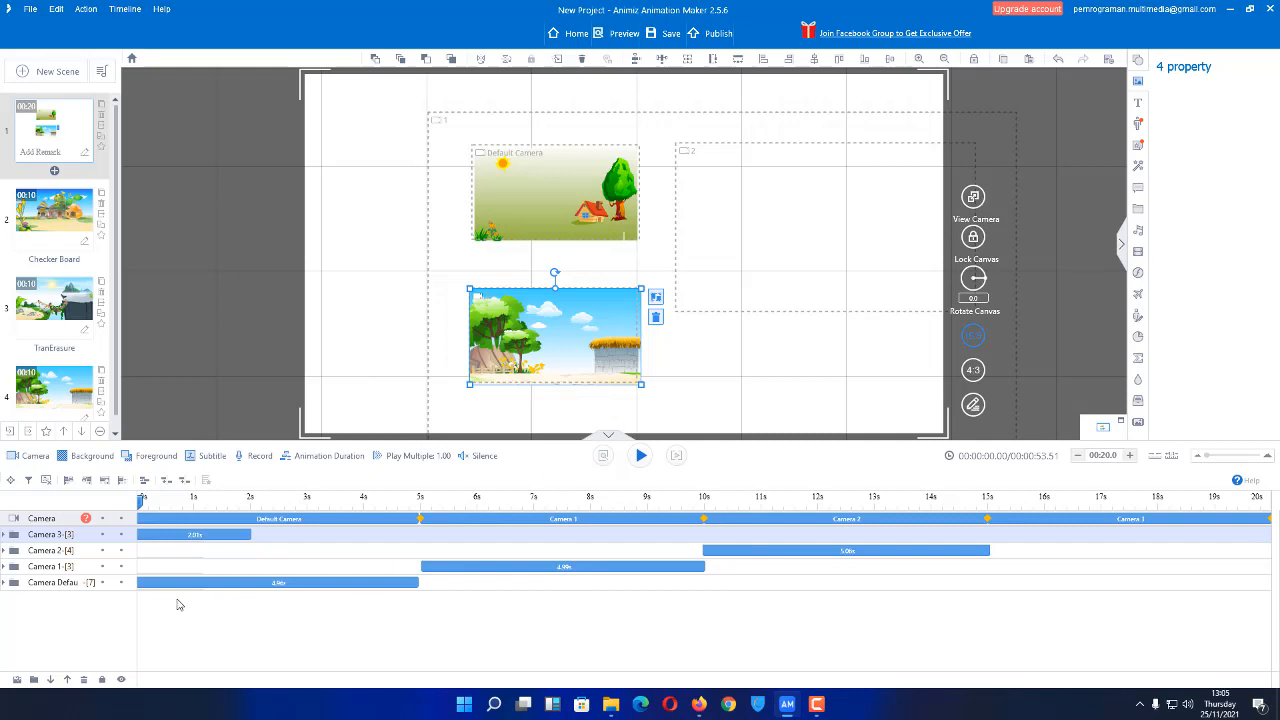
Shift the Camera 3 folder's tracks to start at 15 s, where the Camera 3 segment begins.
drag(141, 503, 991, 500)
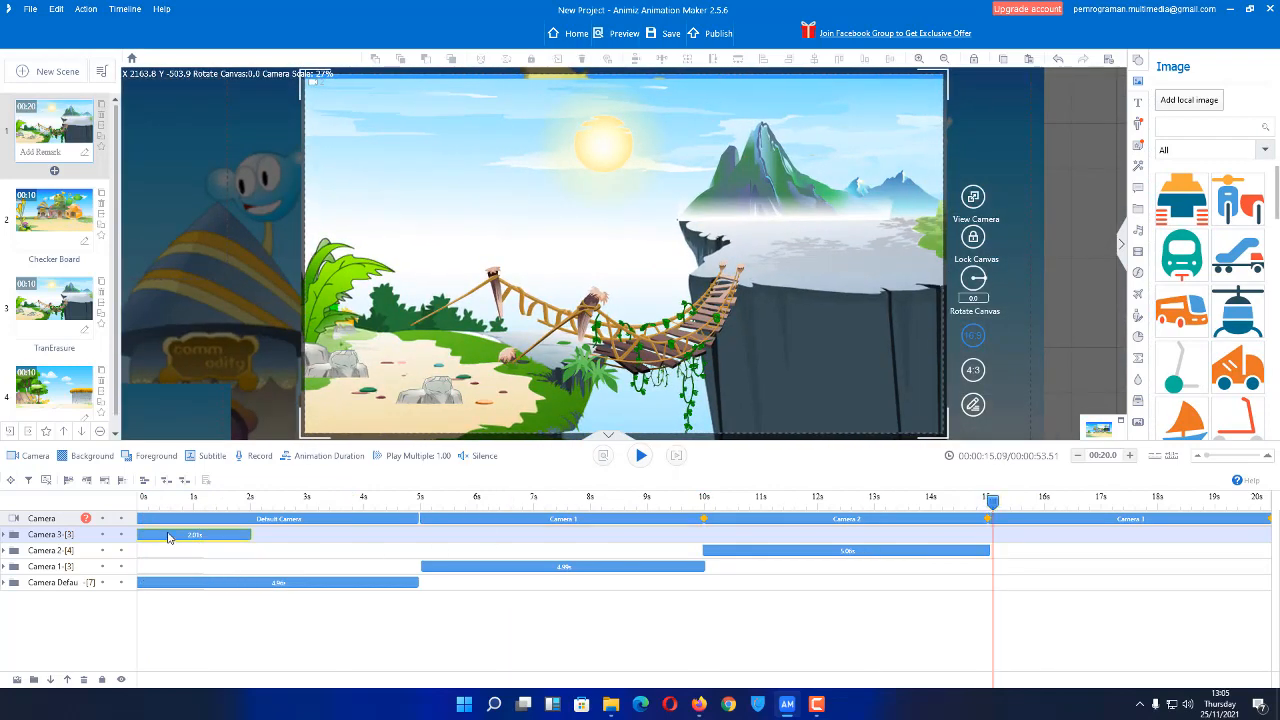
drag(168, 537, 1028, 535)
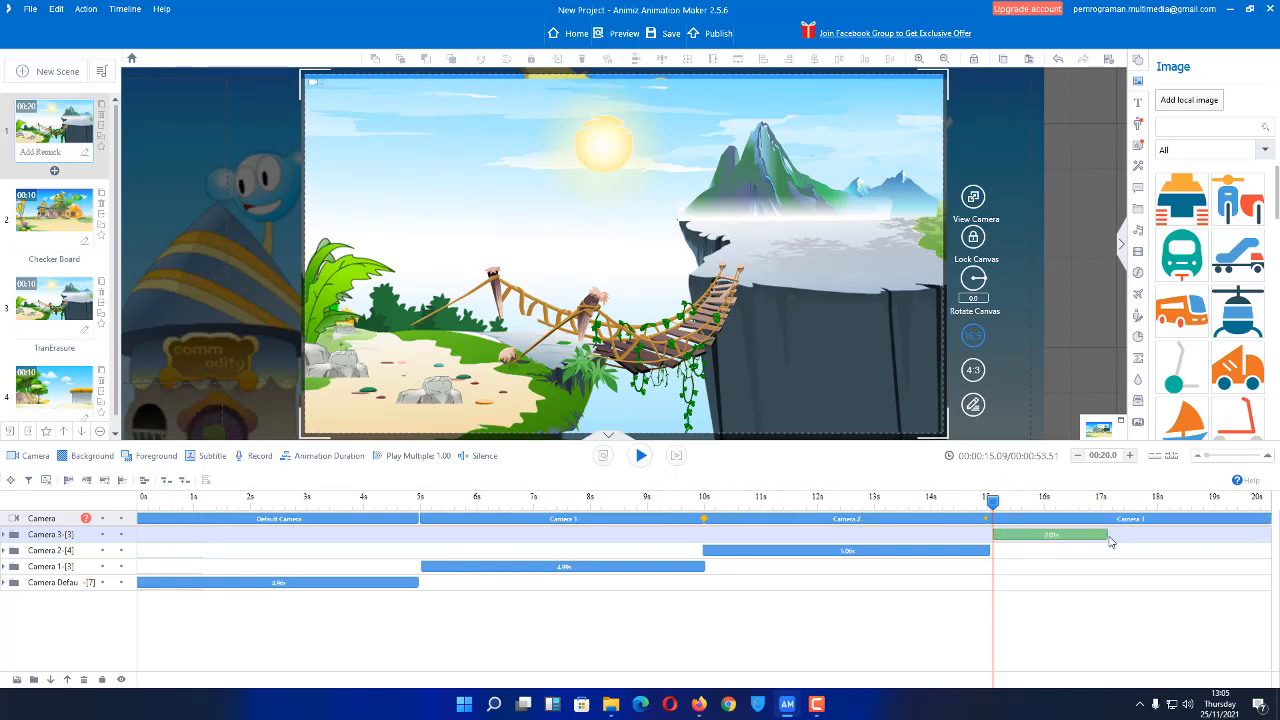
drag(1110, 541, 1061, 545)
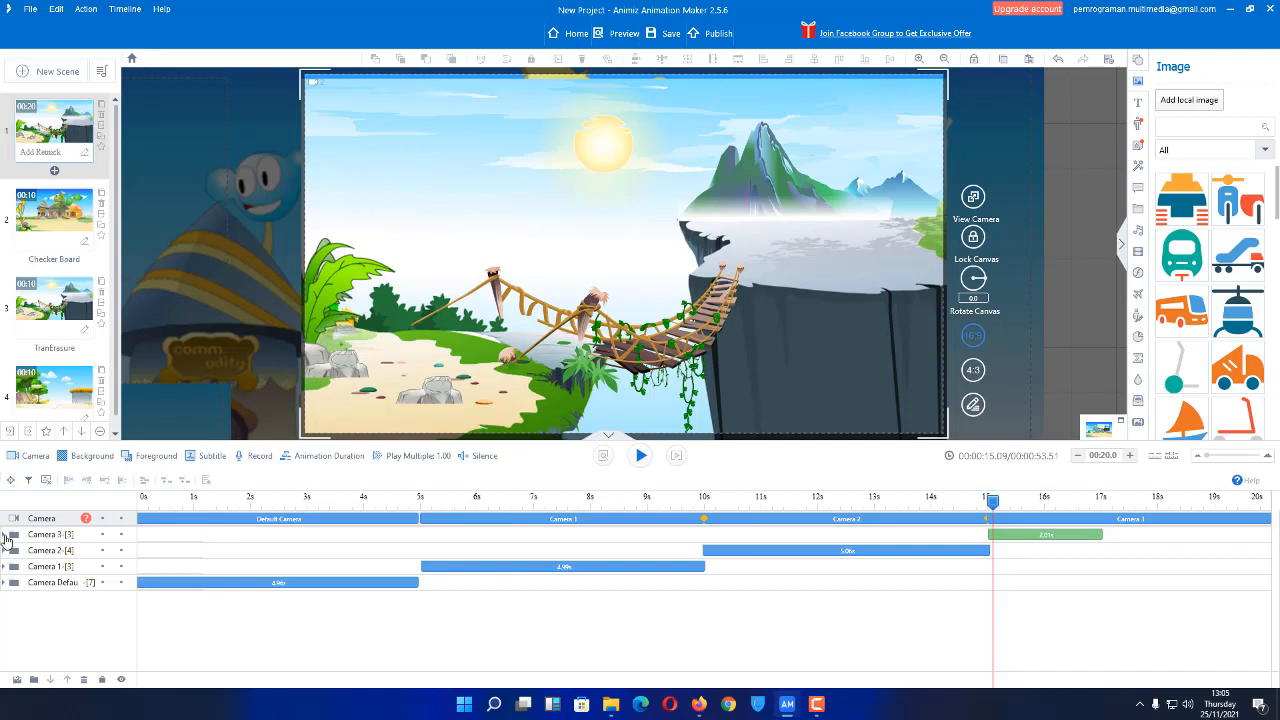
Extend the Camera 3 folder's two Svg tracks and picture to end at 20 s and briefly preview the scene from the start.
click(5, 535)
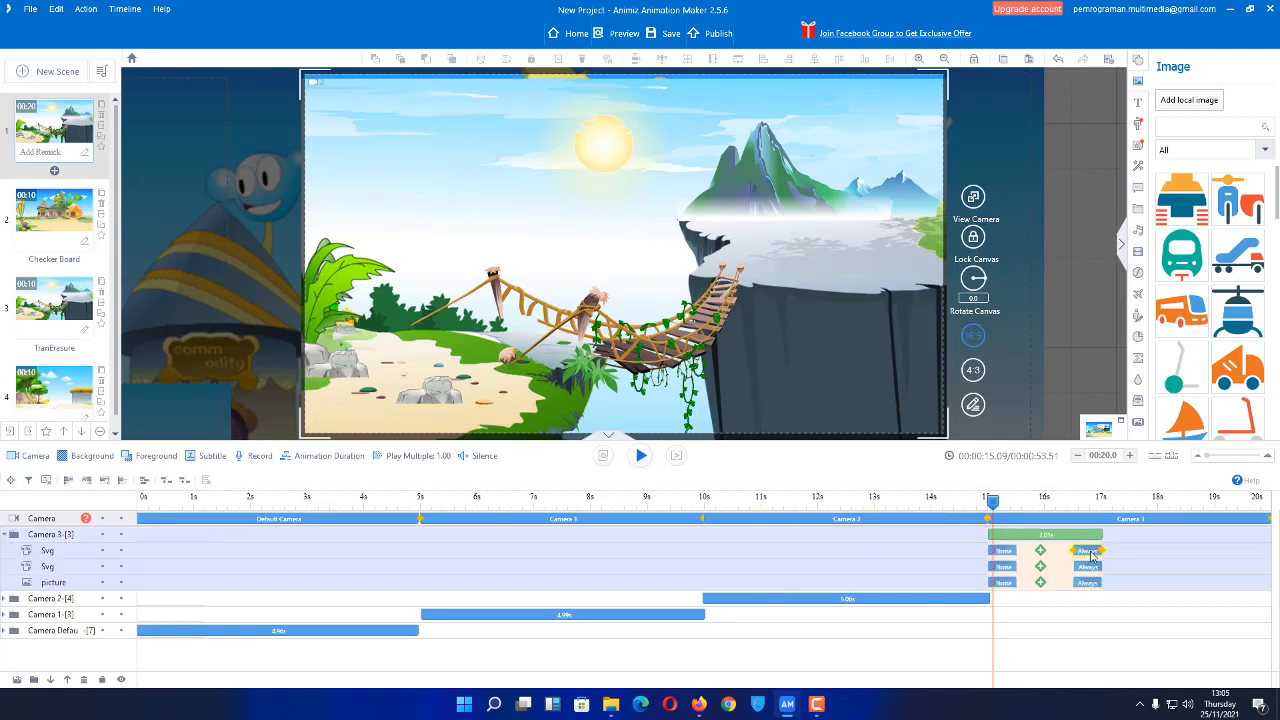
drag(1093, 556, 1265, 551)
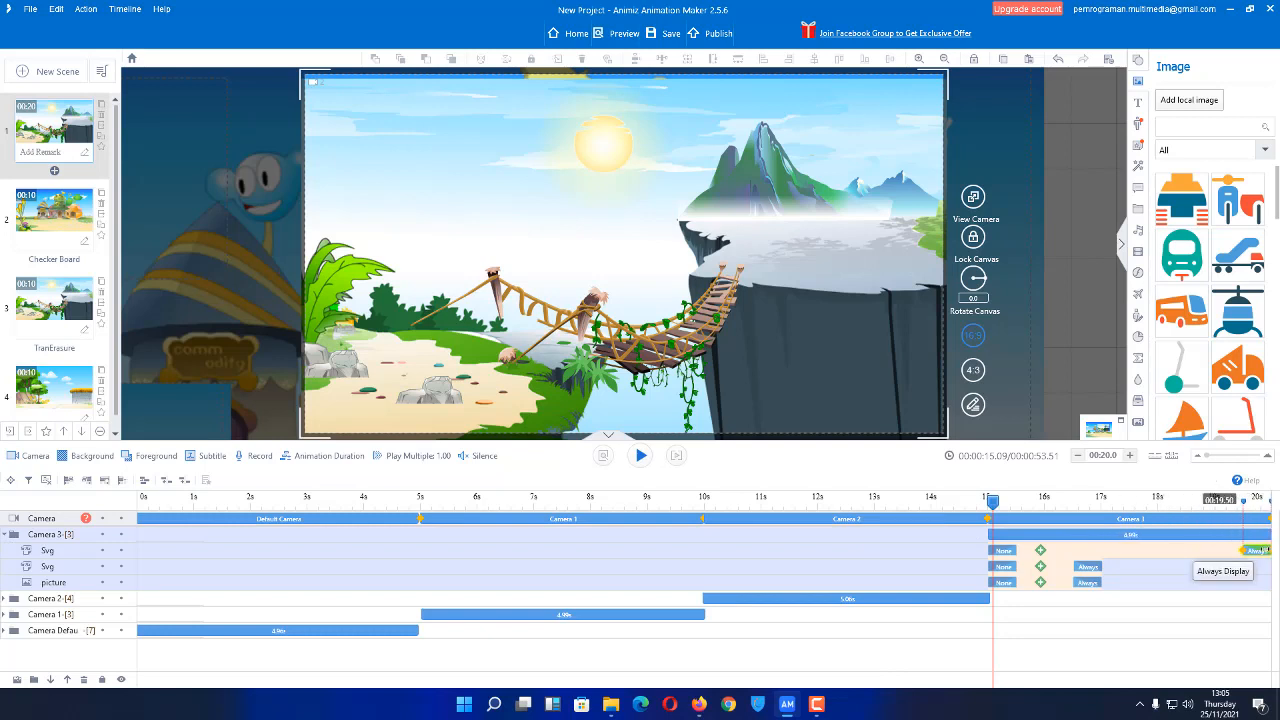
drag(1090, 566, 1267, 573)
drag(1082, 590, 1262, 584)
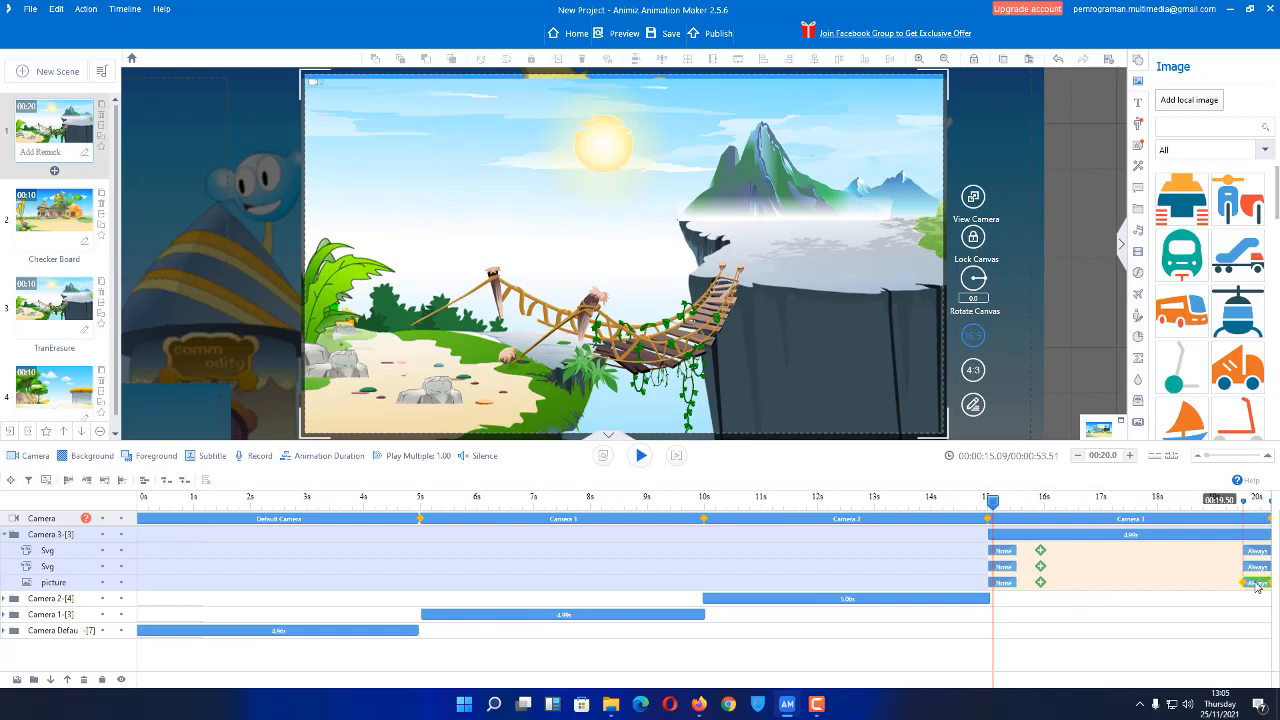
click(677, 456)
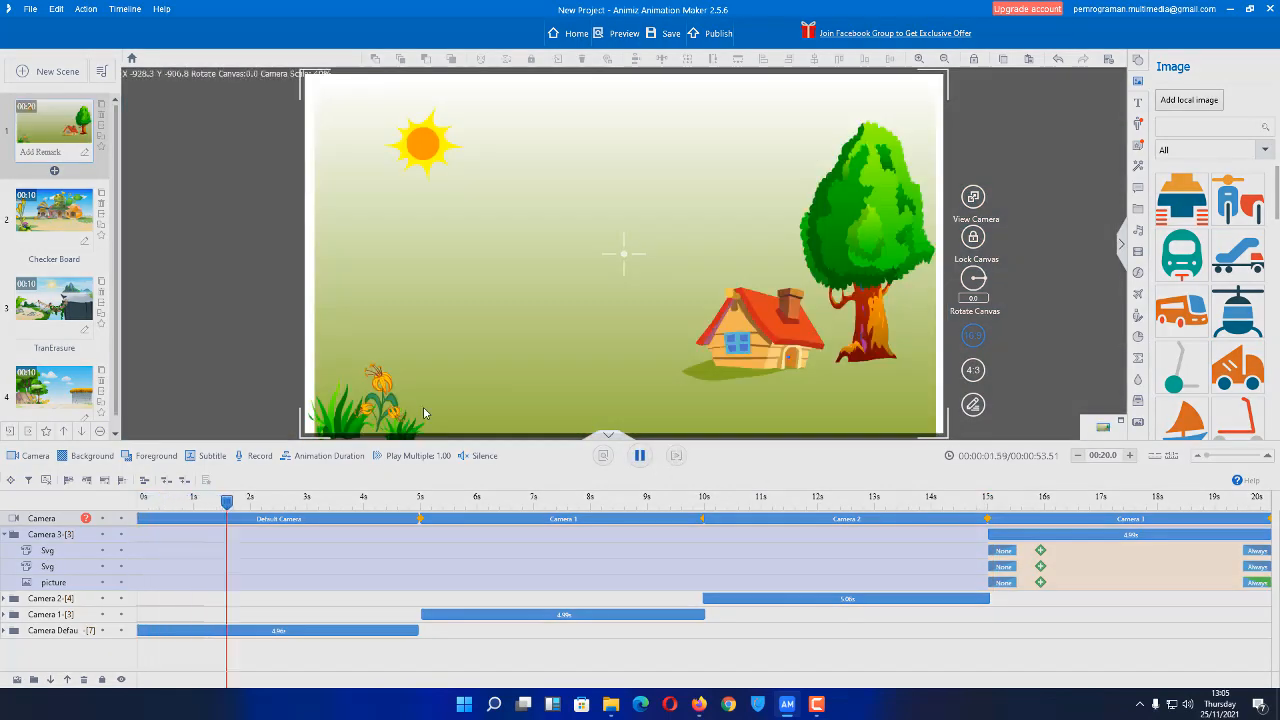
click(641, 456)
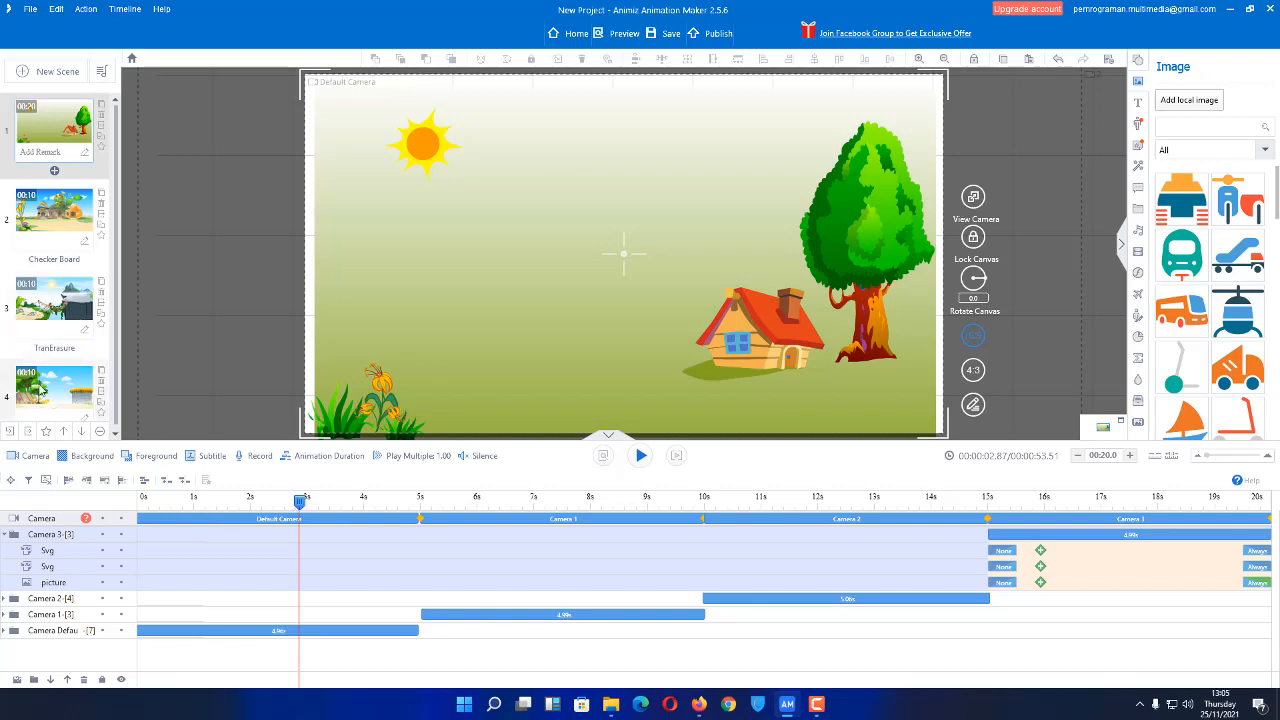
Delete the three leftover template scenes and play the remaining scene from the start.
right_click(44, 388)
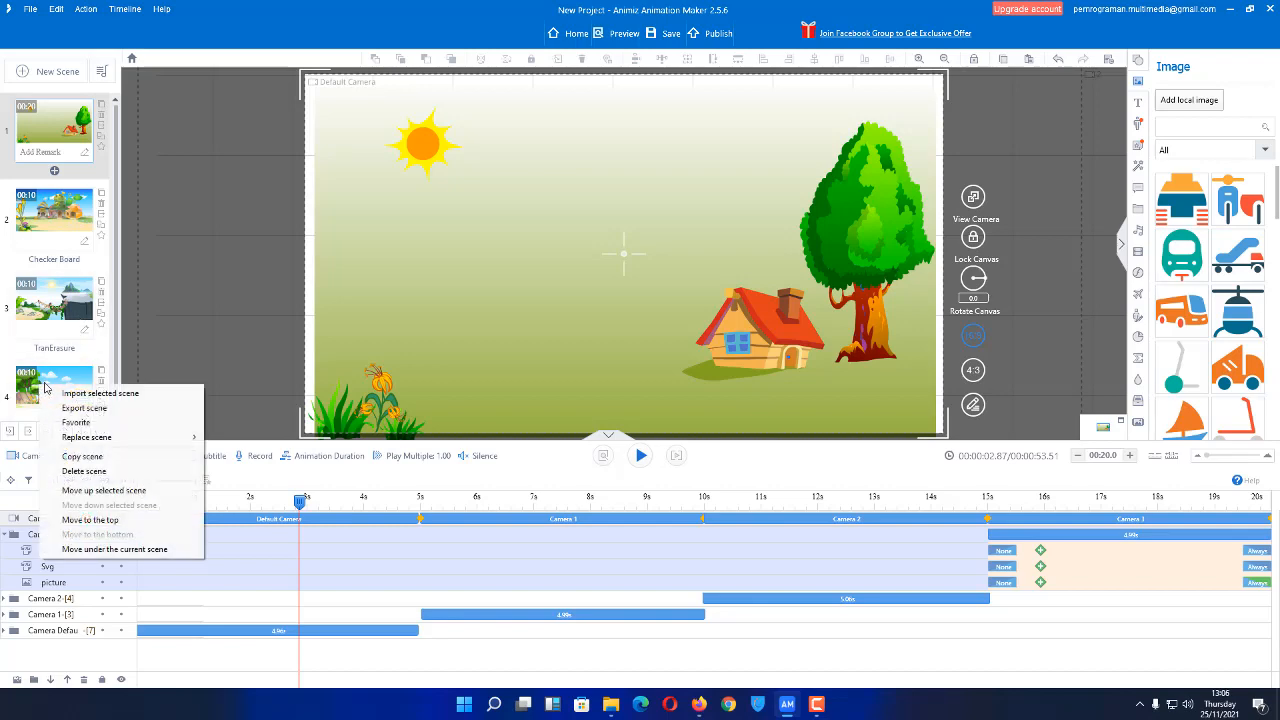
click(80, 472)
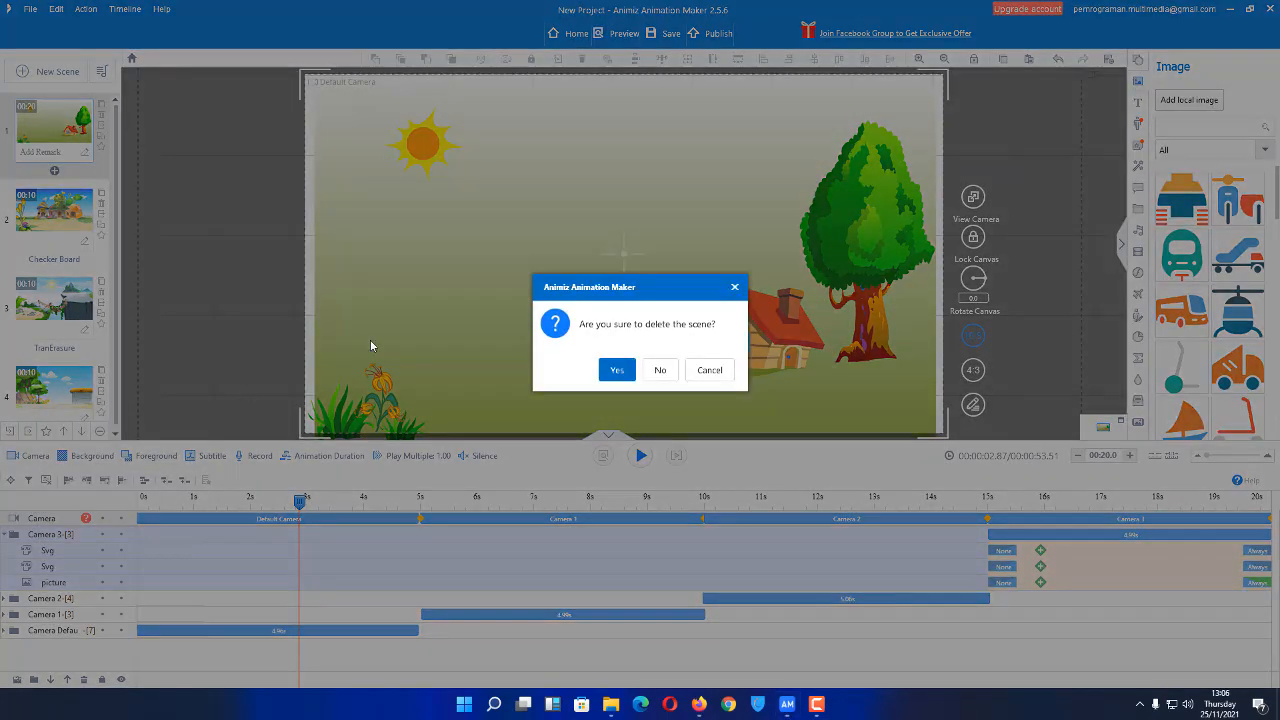
click(616, 380)
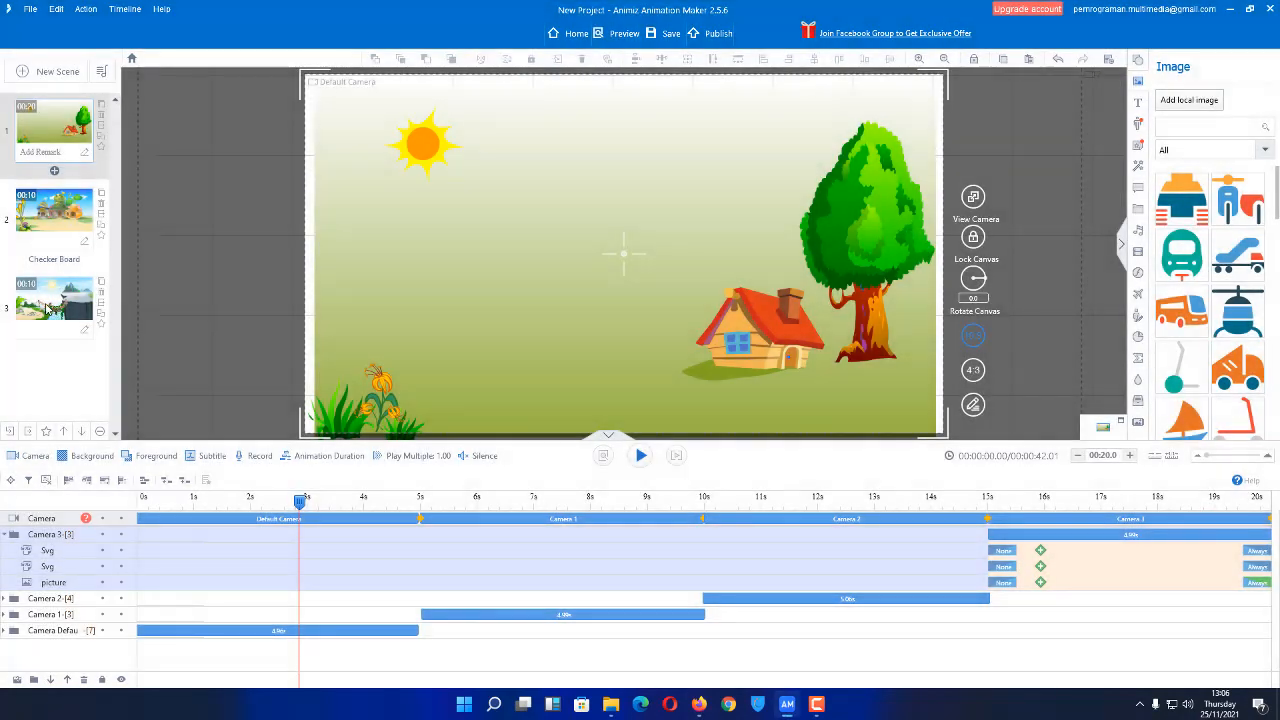
right_click(60, 306)
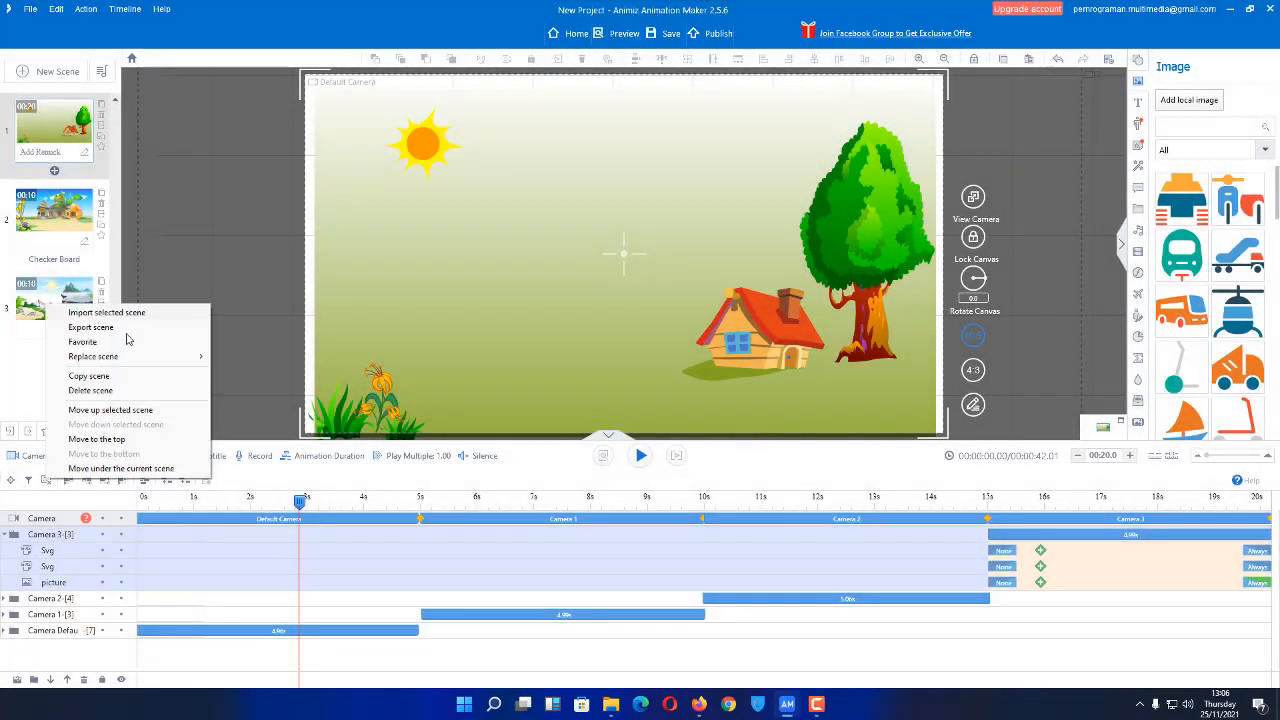
click(100, 391)
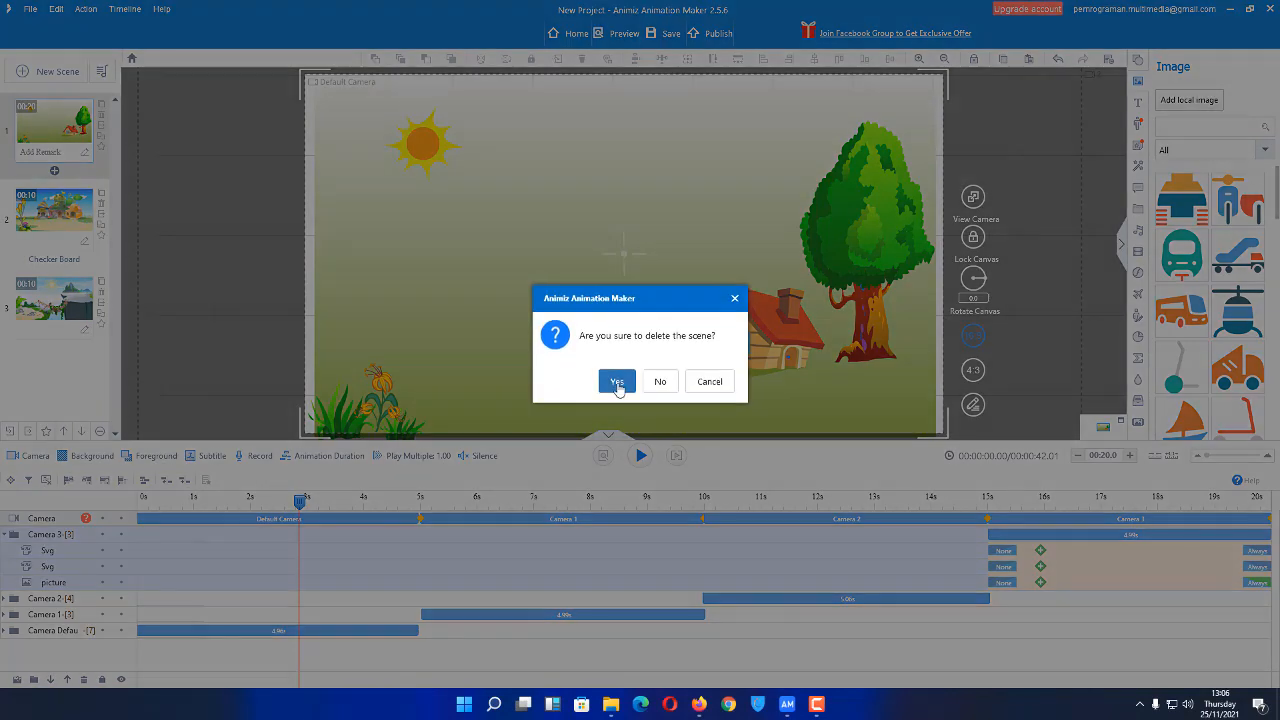
click(616, 380)
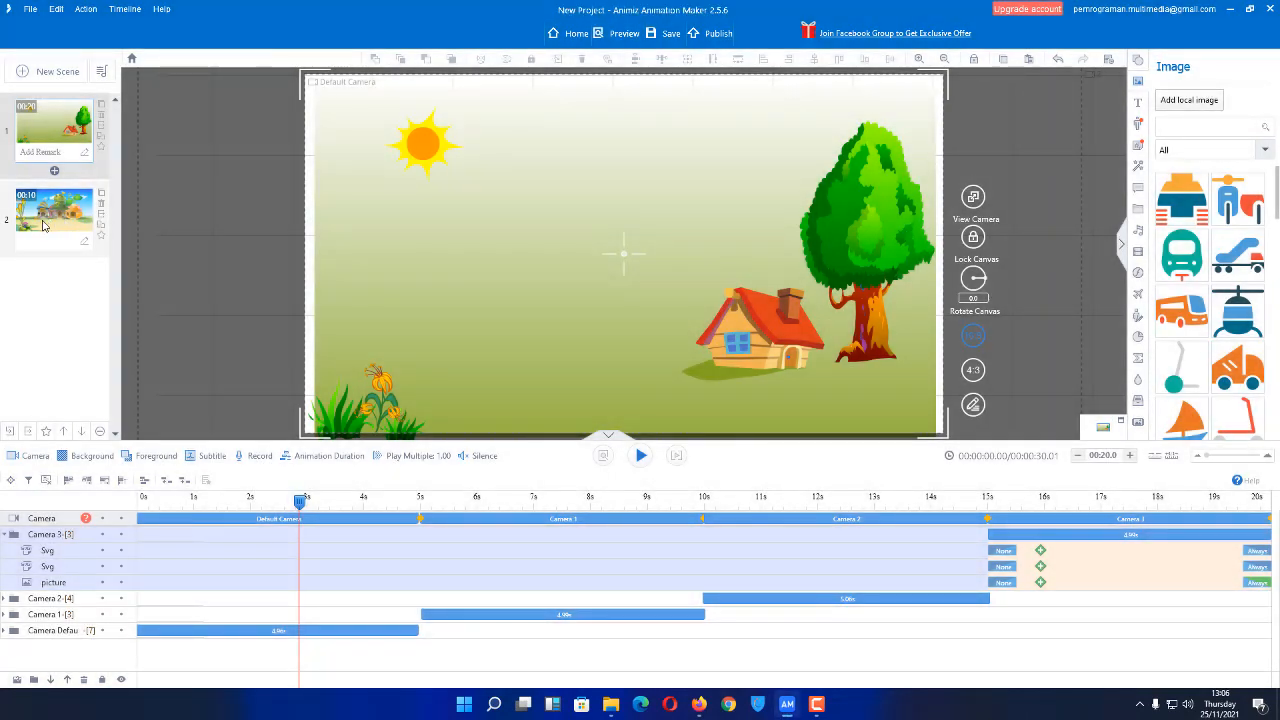
right_click(44, 222)
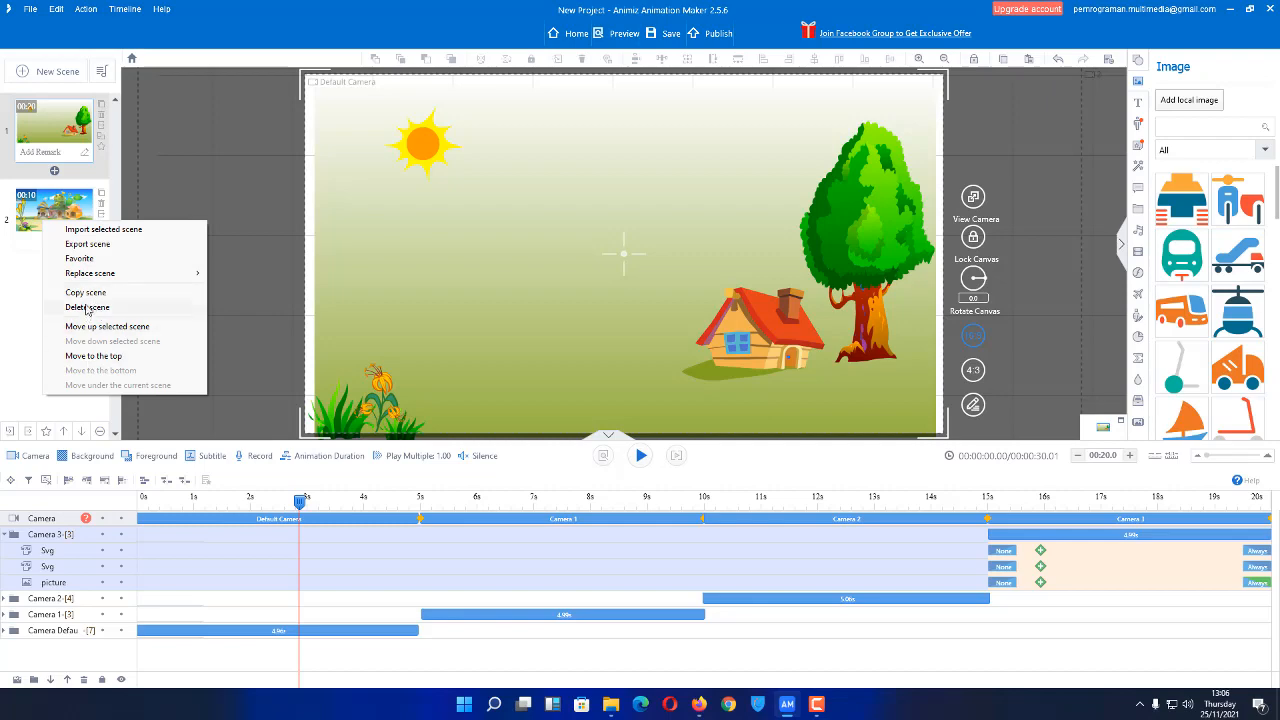
click(88, 307)
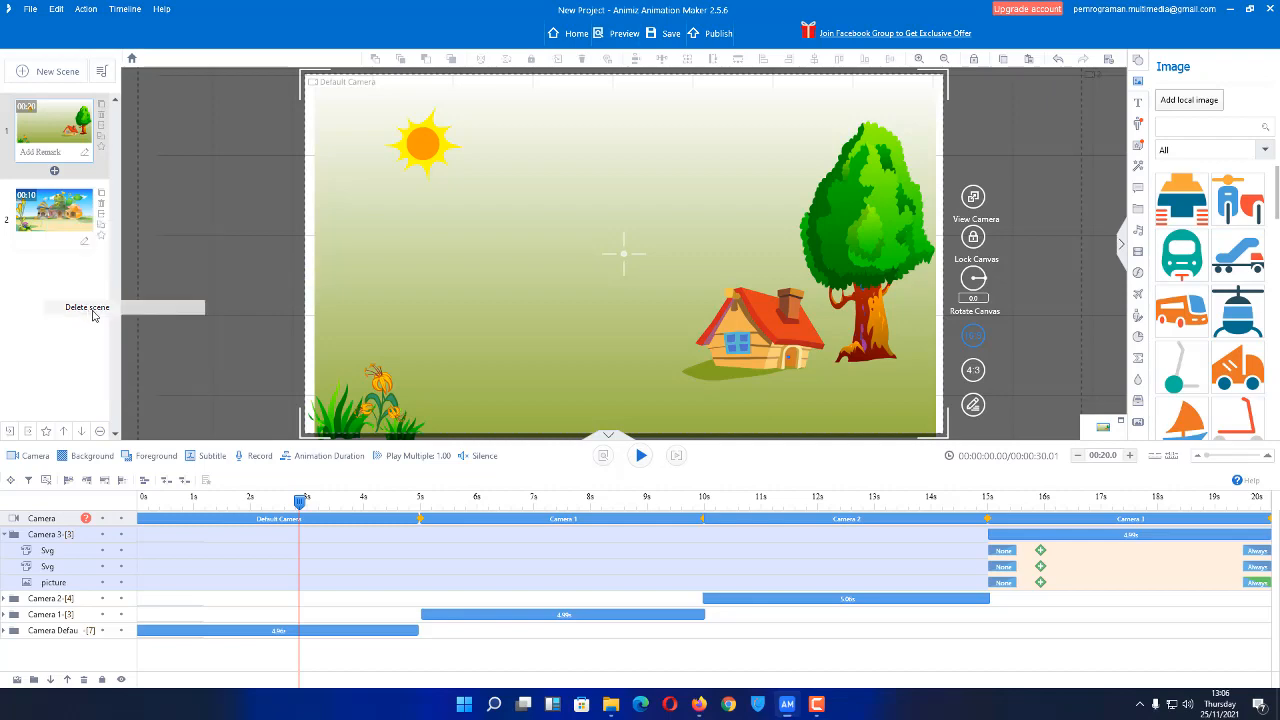
click(617, 381)
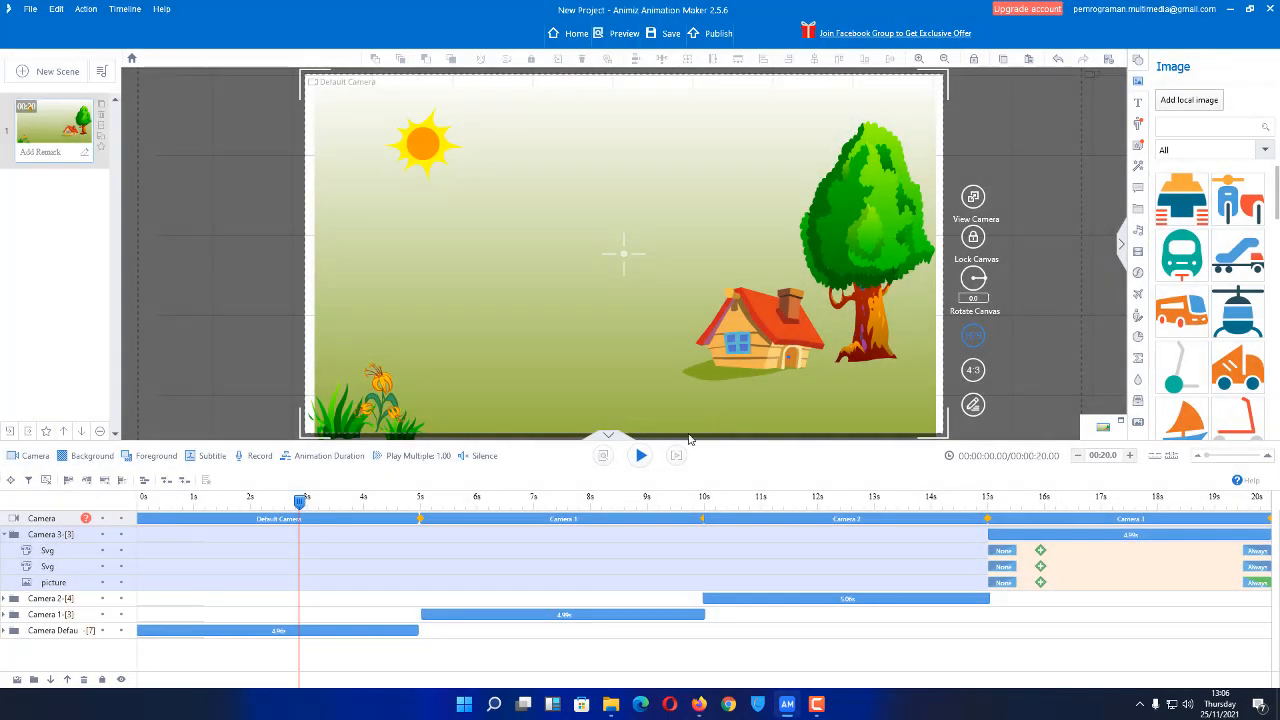
click(677, 458)
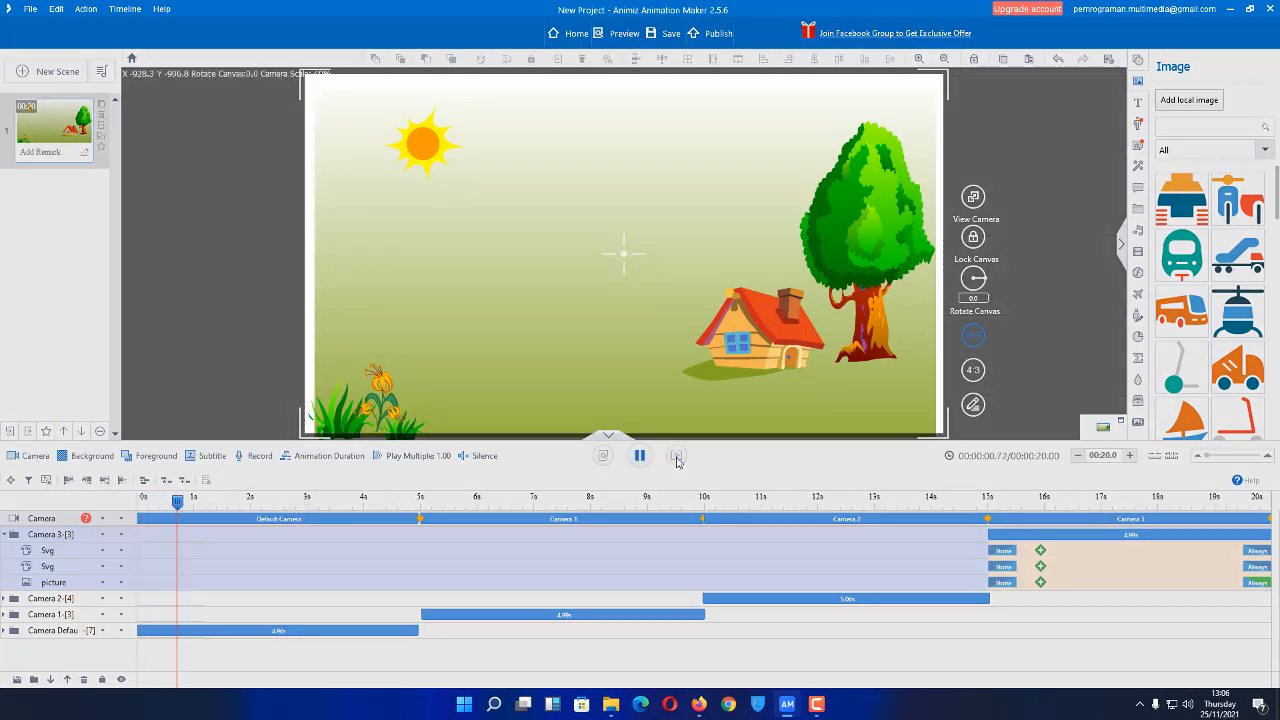
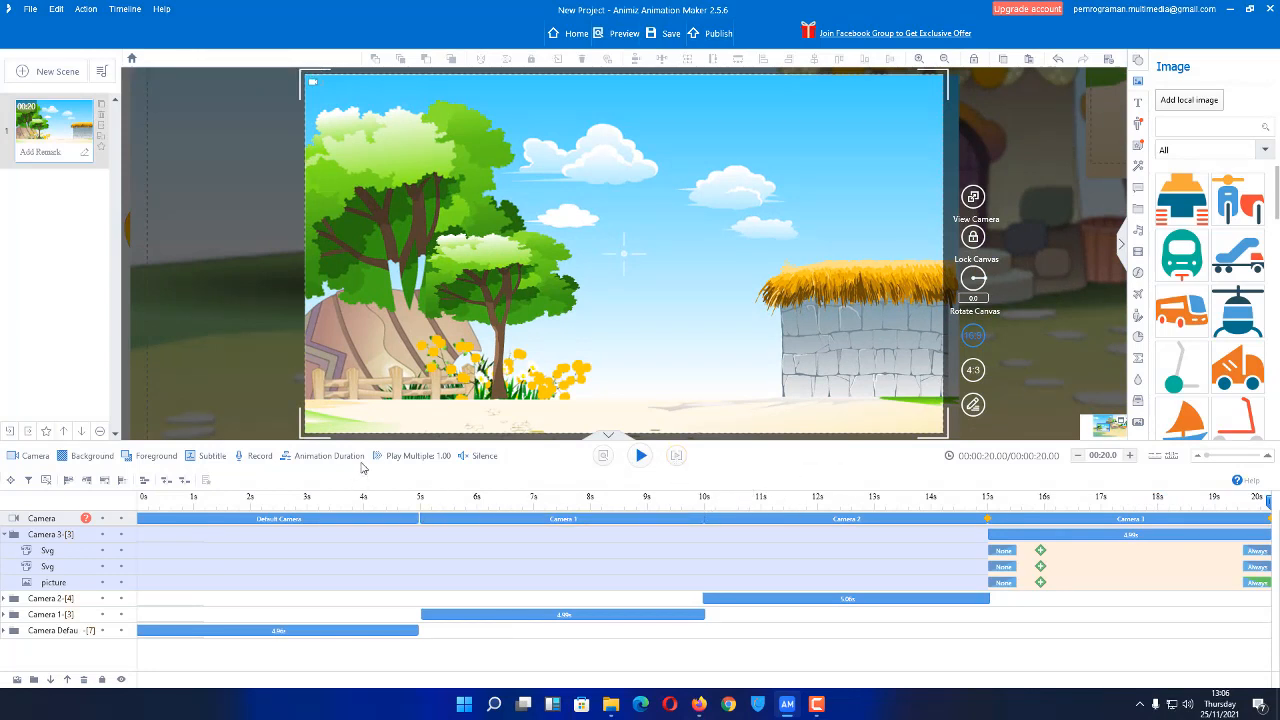
scroll(697, 299, down, 10)
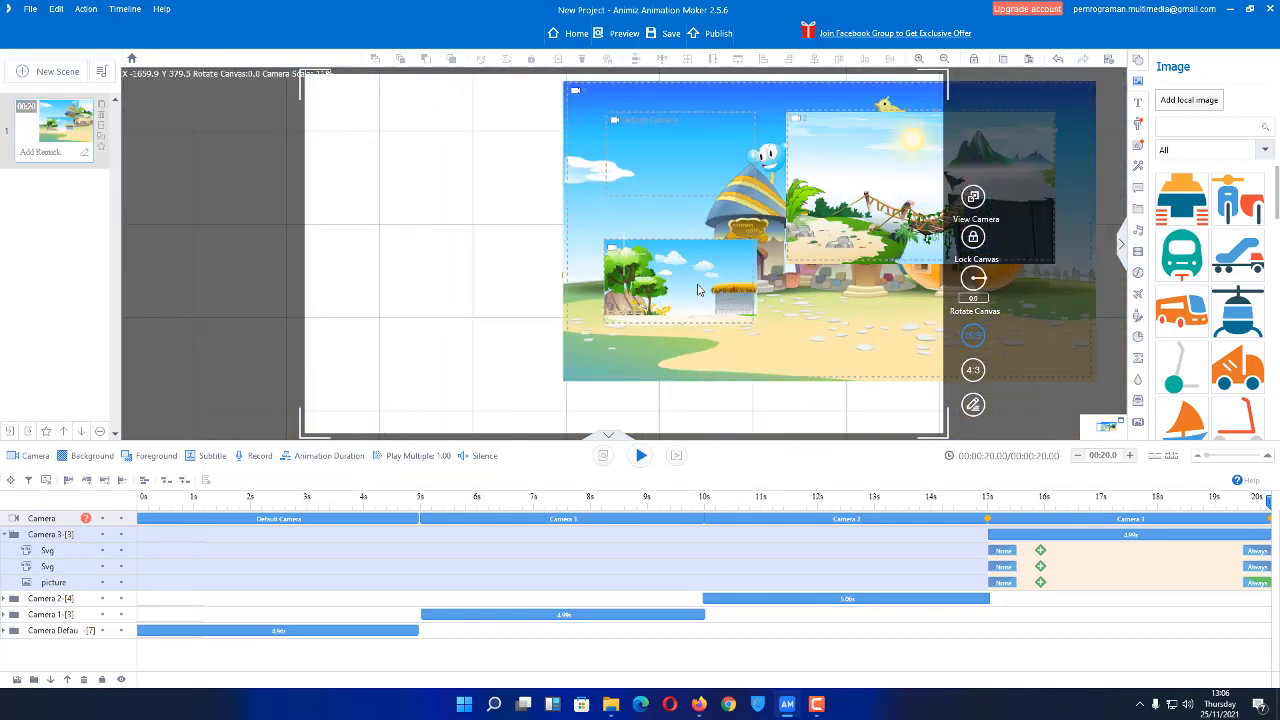
click(305, 519)
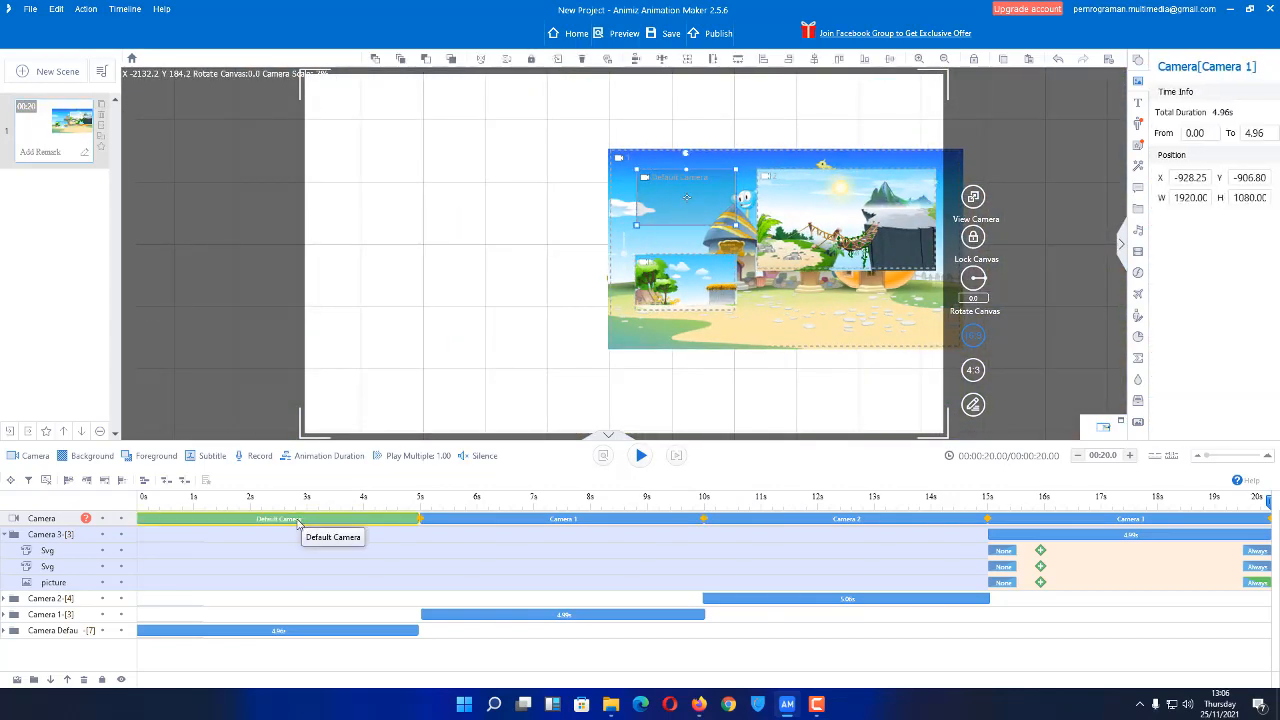
right_click(298, 521)
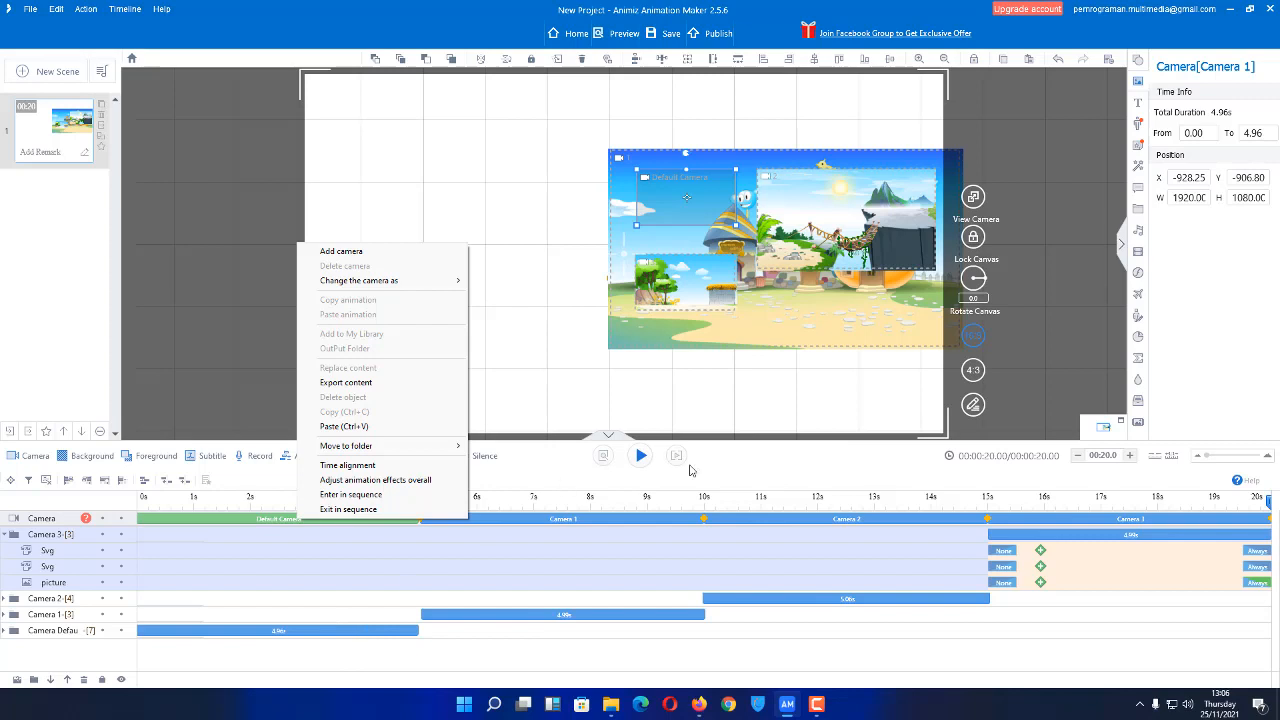
click(621, 535)
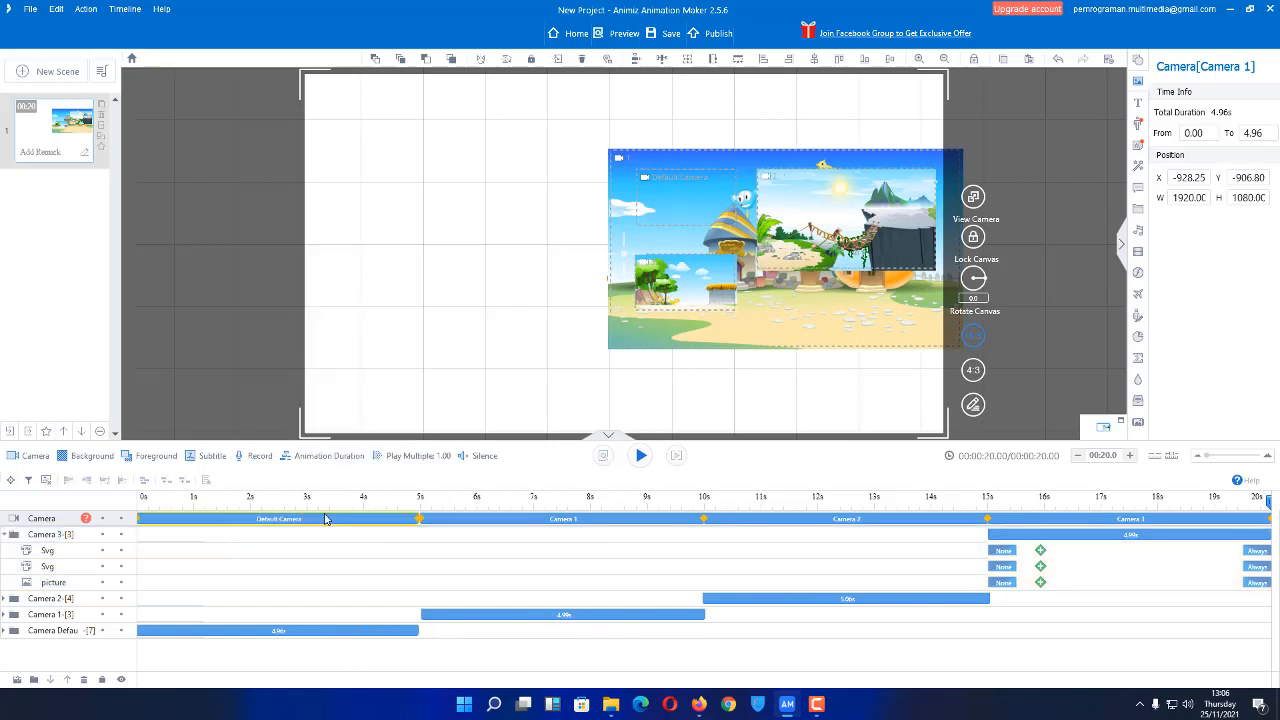
Move the Camera 1 frame horizontally to the empty canvas area left of the other camera frames.
scroll(978, 281, down, 2)
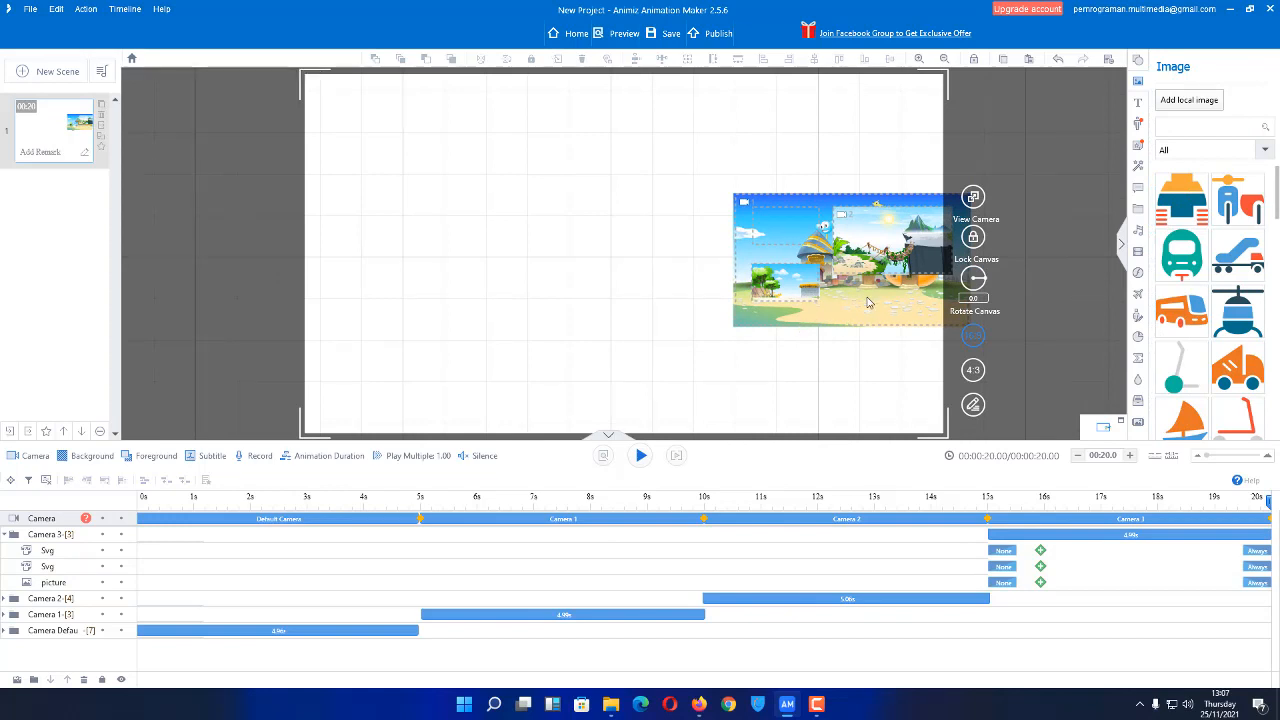
click(315, 525)
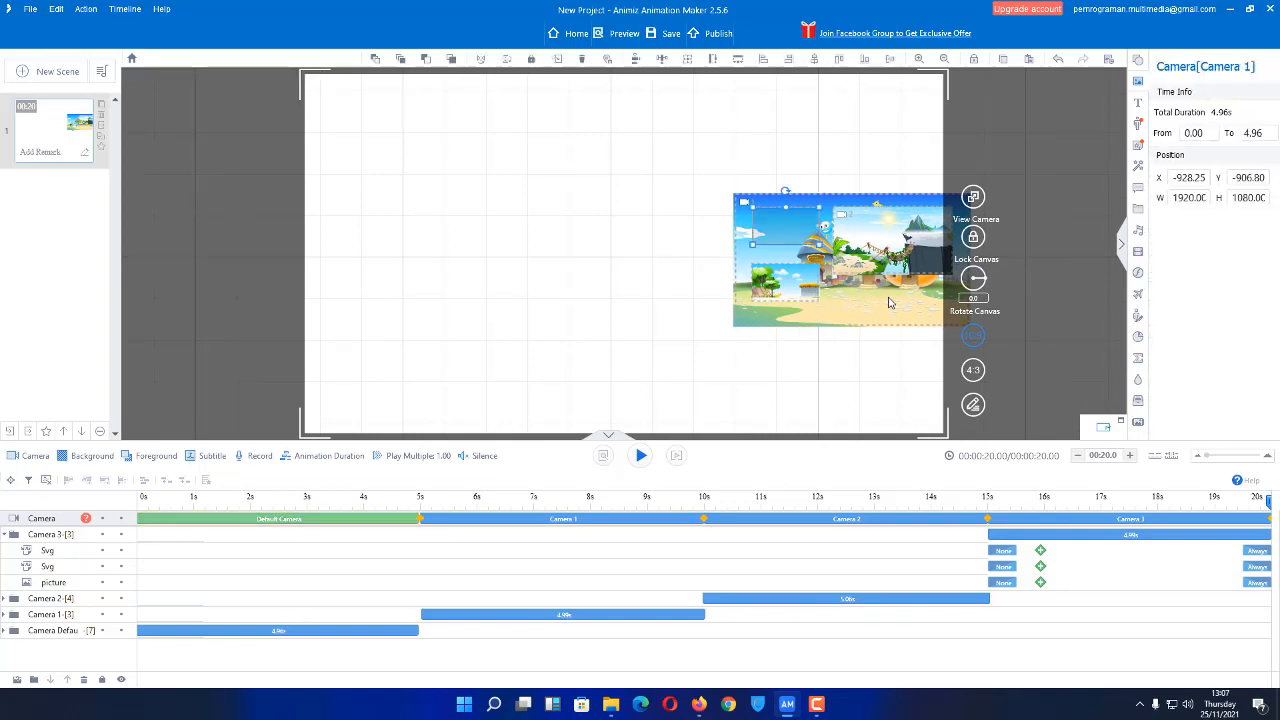
click(888, 305)
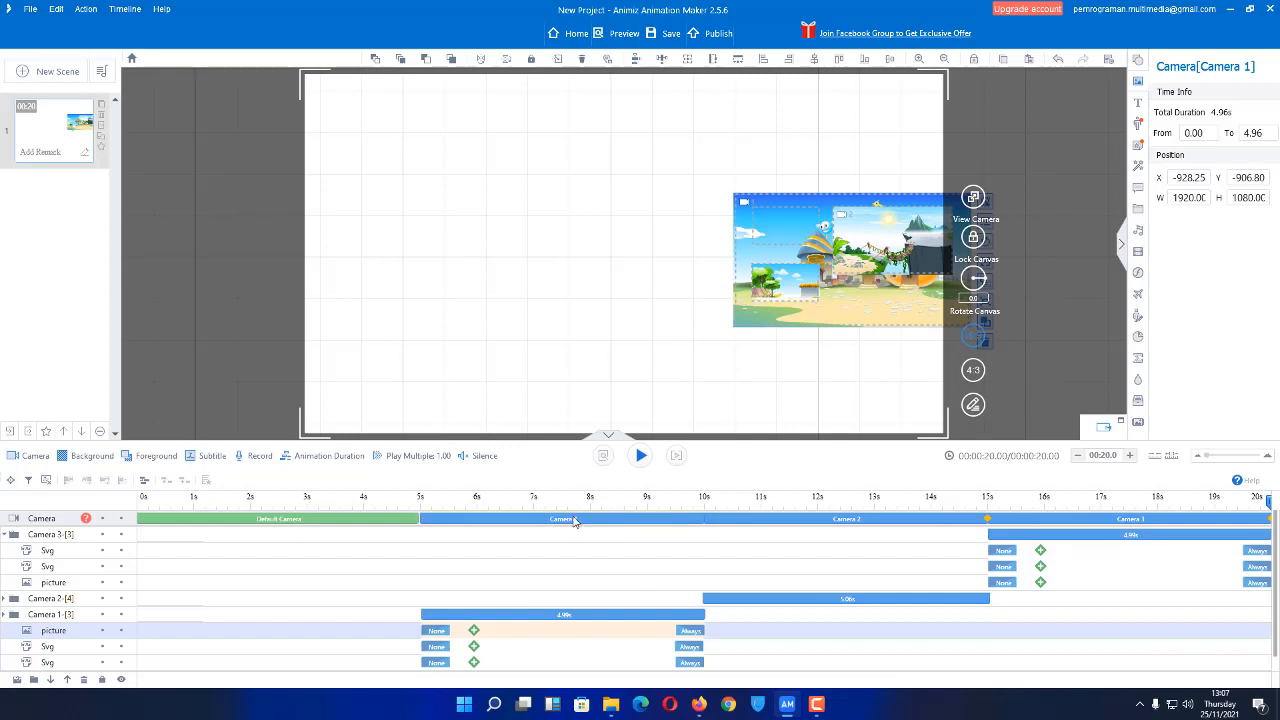
click(634, 520)
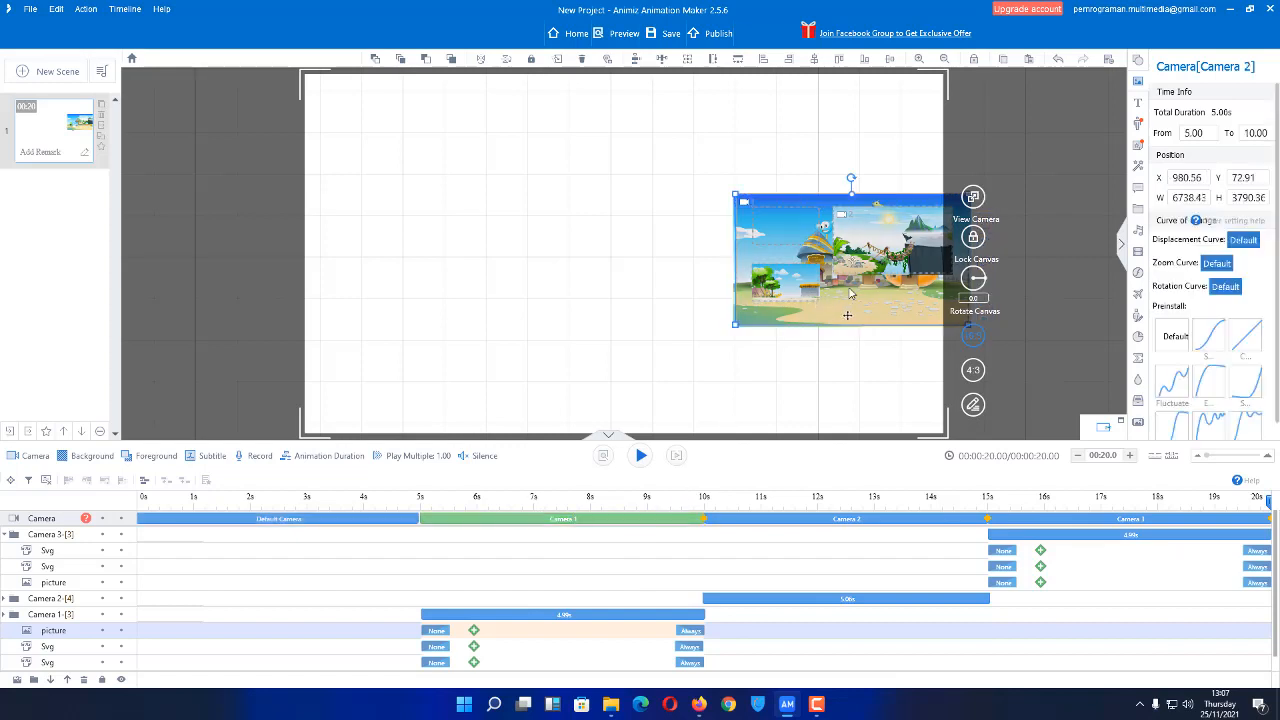
drag(850, 293, 589, 294)
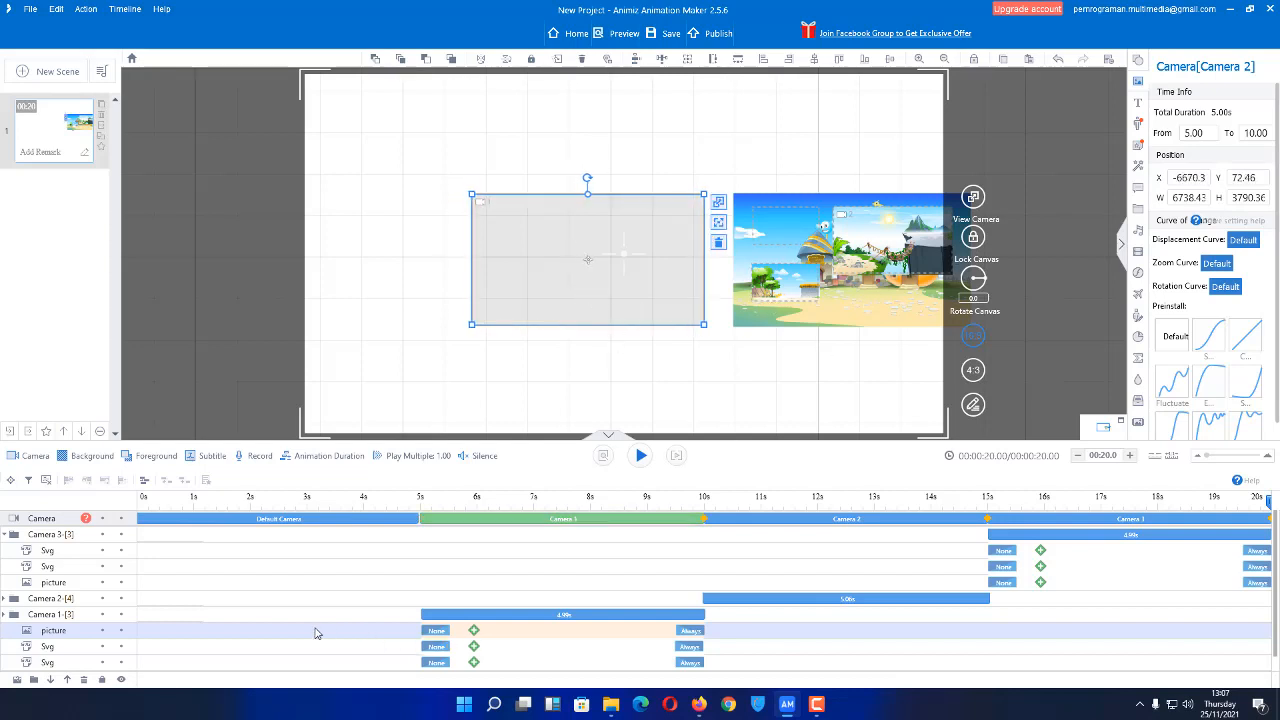
Collapse the Camera 1 folder's tracks and try to select its objects together on the canvas.
scroll(415, 556, down, 1)
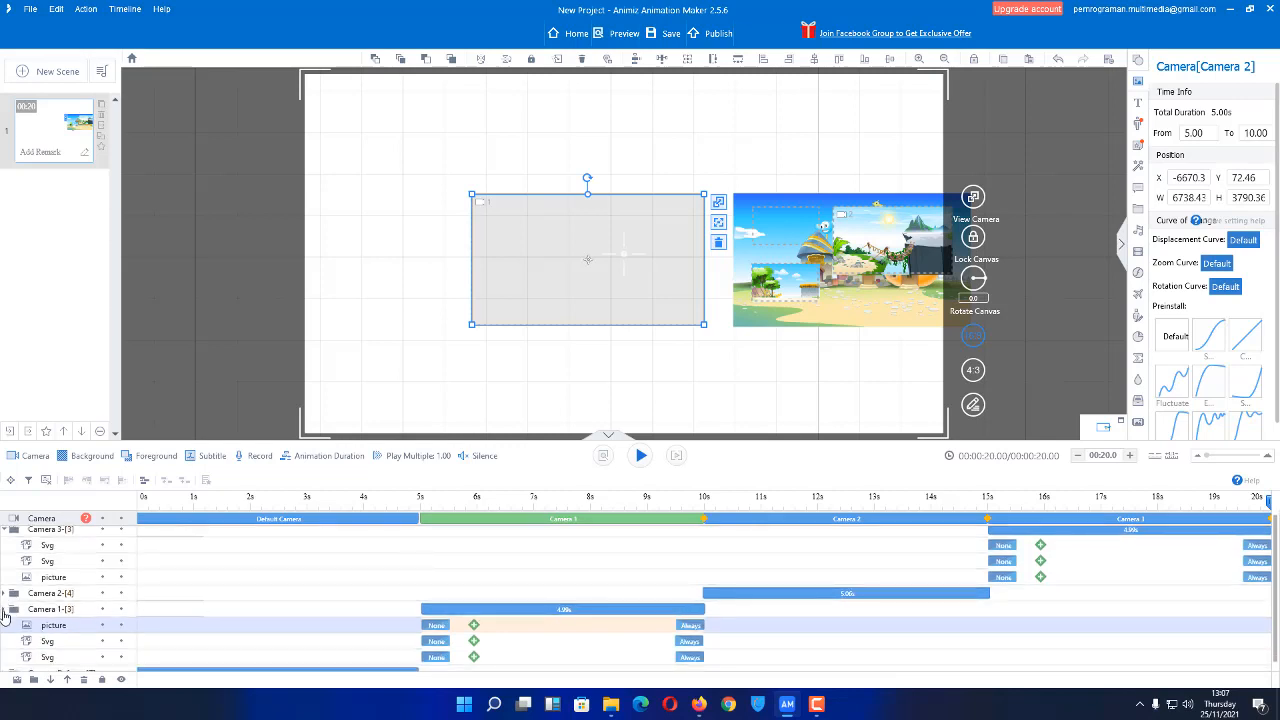
click(4, 610)
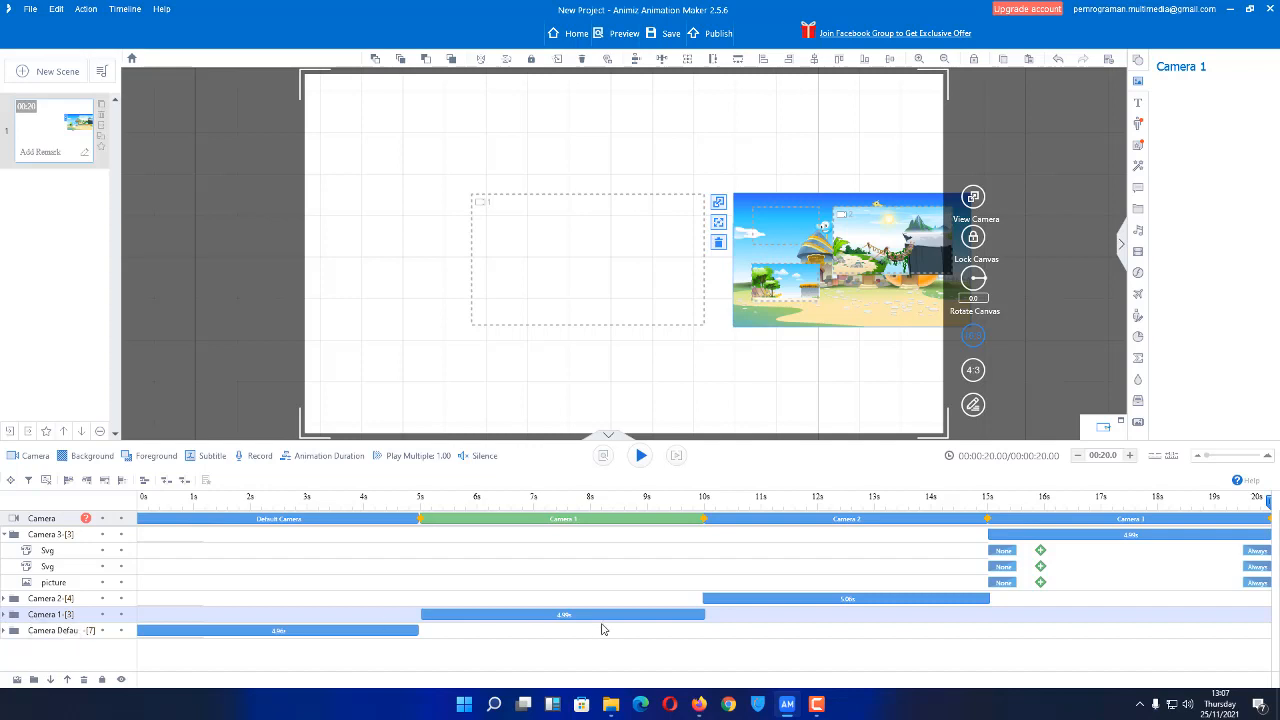
click(665, 618)
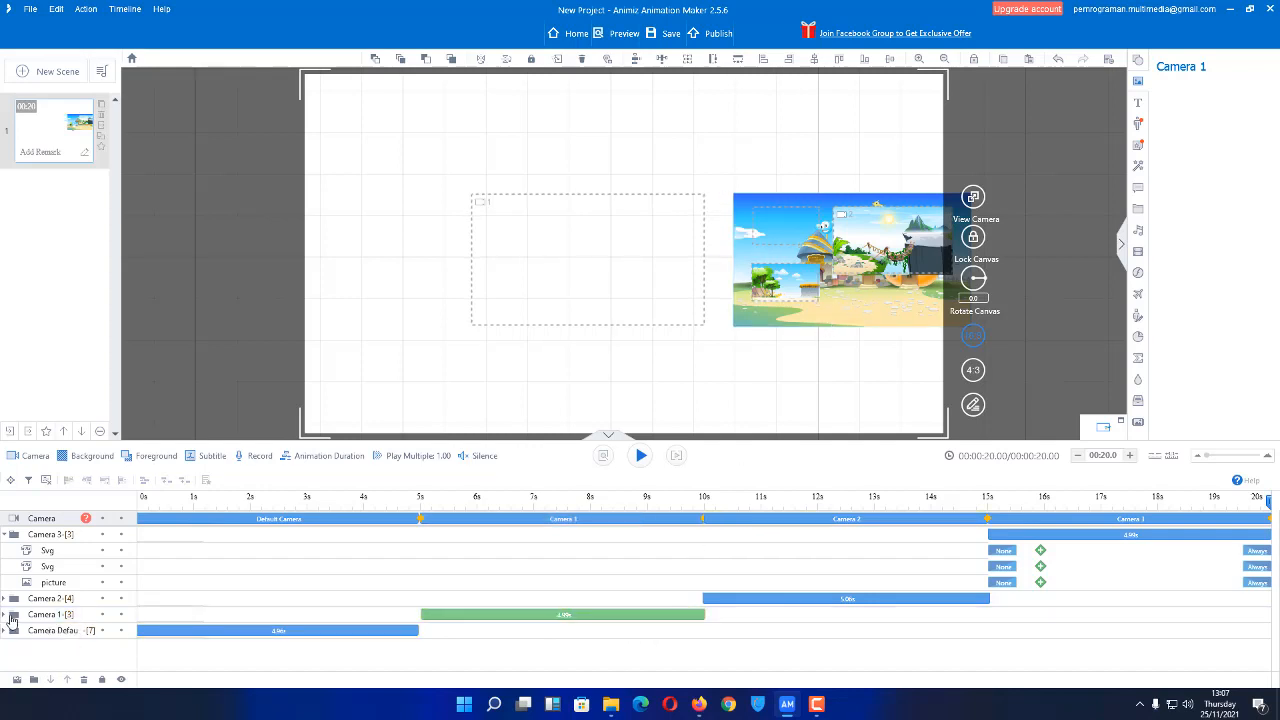
click(40, 616)
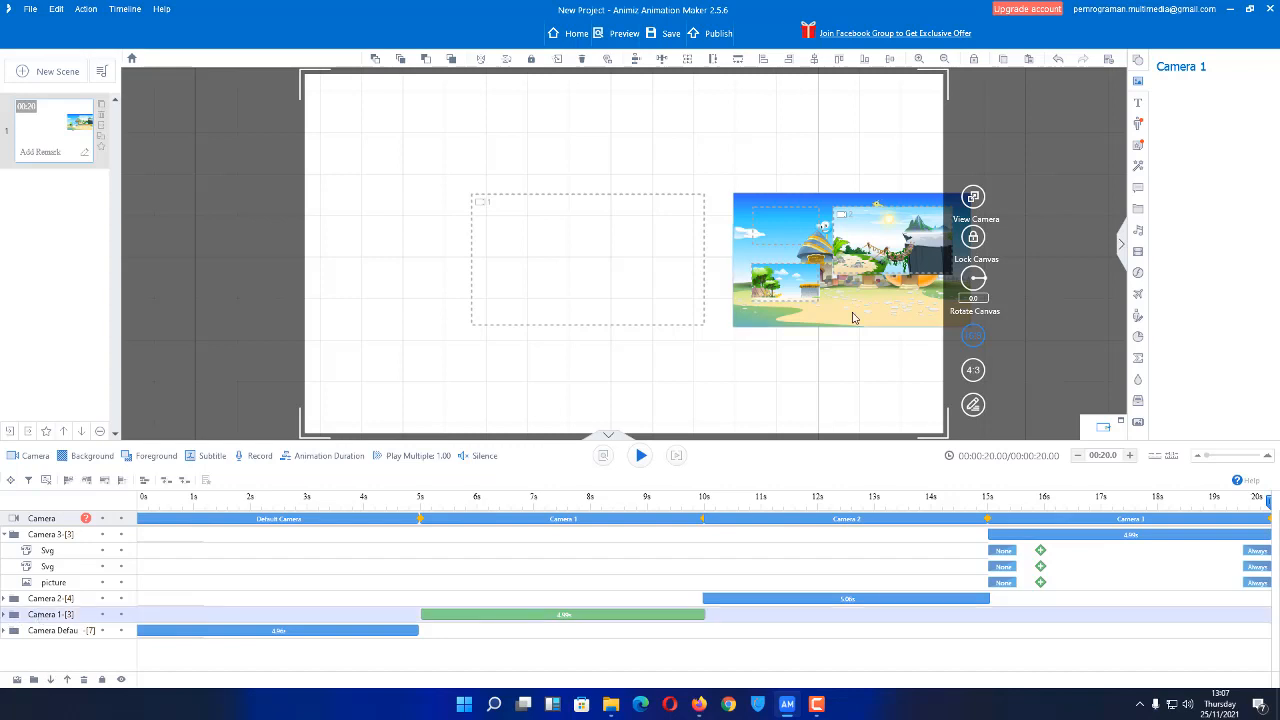
click(870, 318)
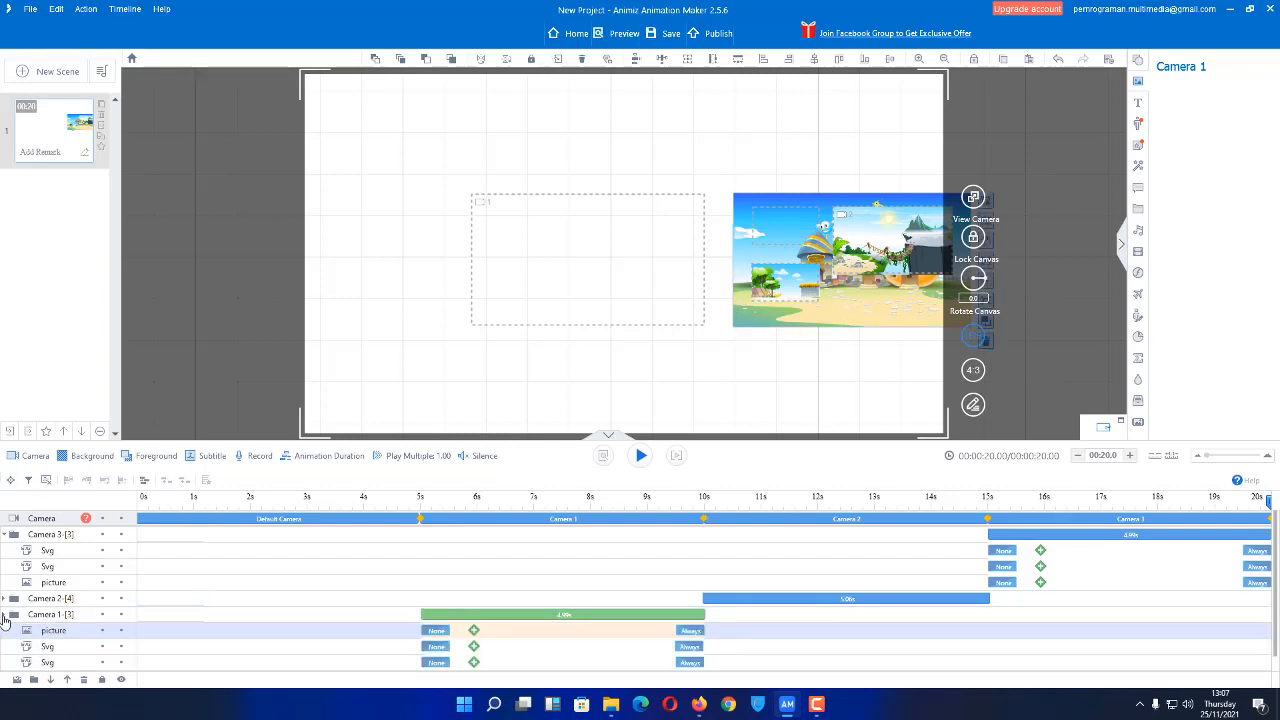
click(4, 616)
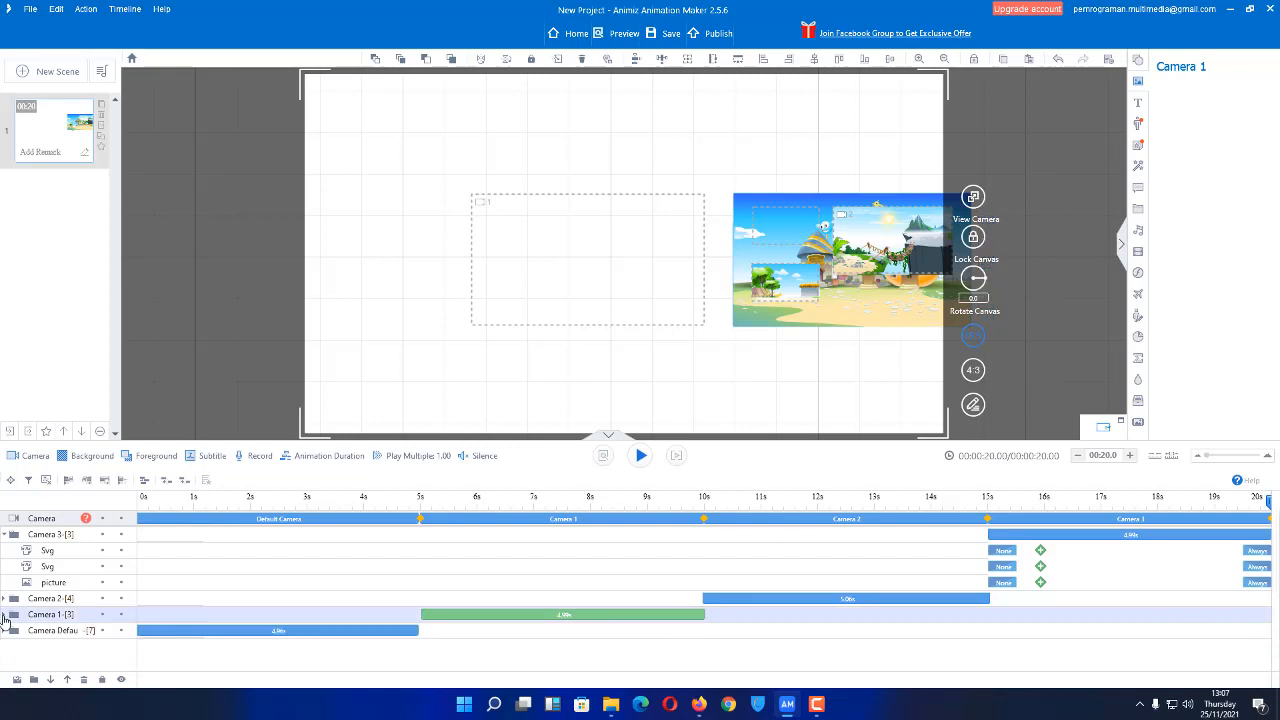
Unlock all objects, then select the Camera 1 folder's objects and move them left to fill the relocated Camera 1 frame.
right_click(859, 305)
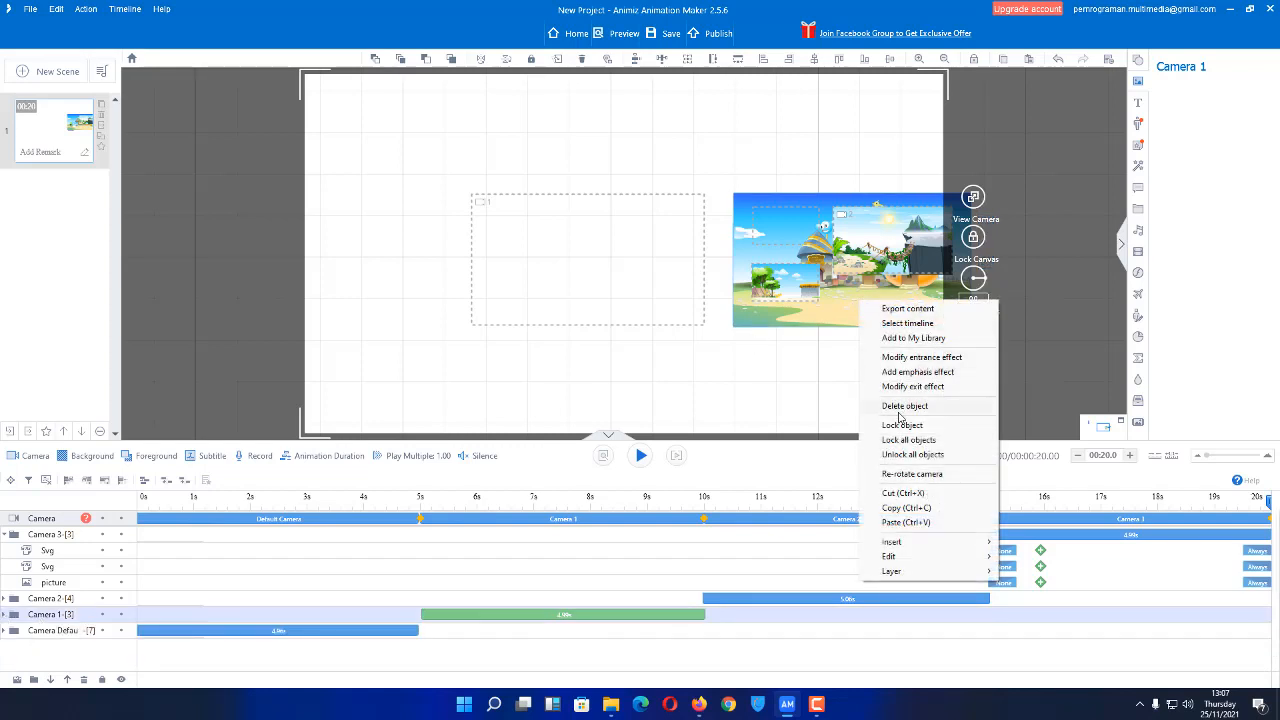
click(905, 457)
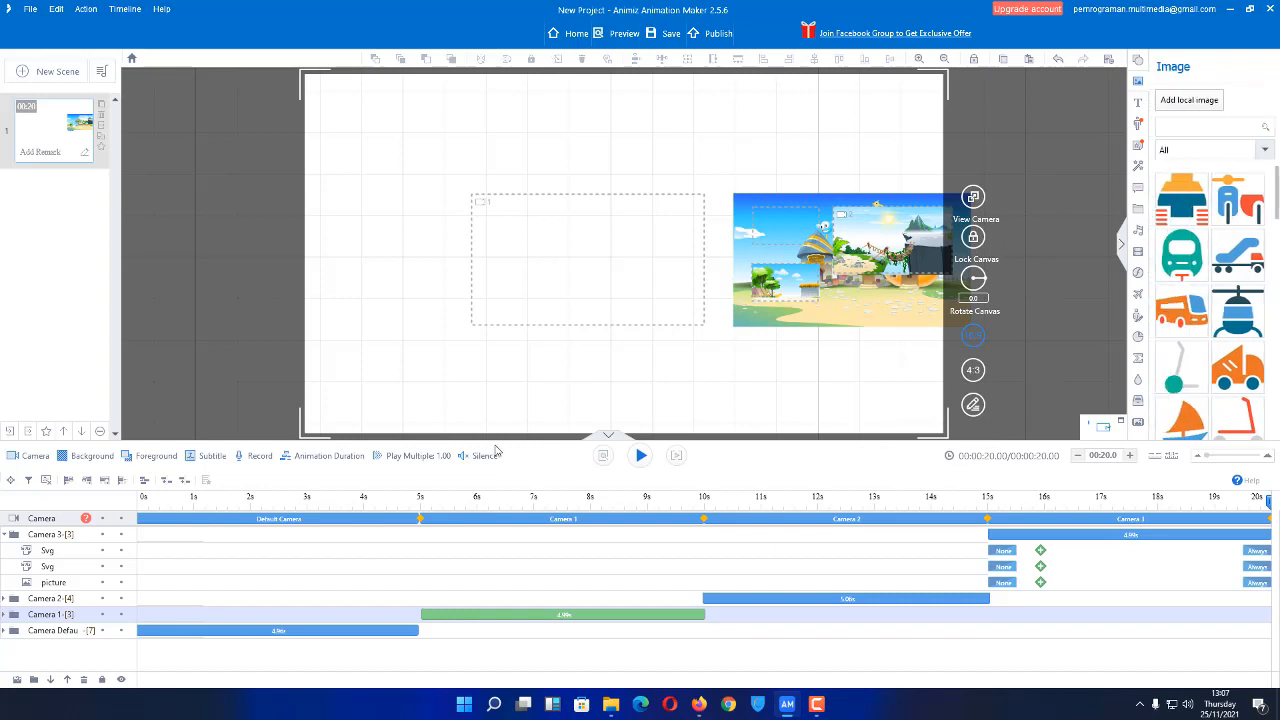
click(38, 620)
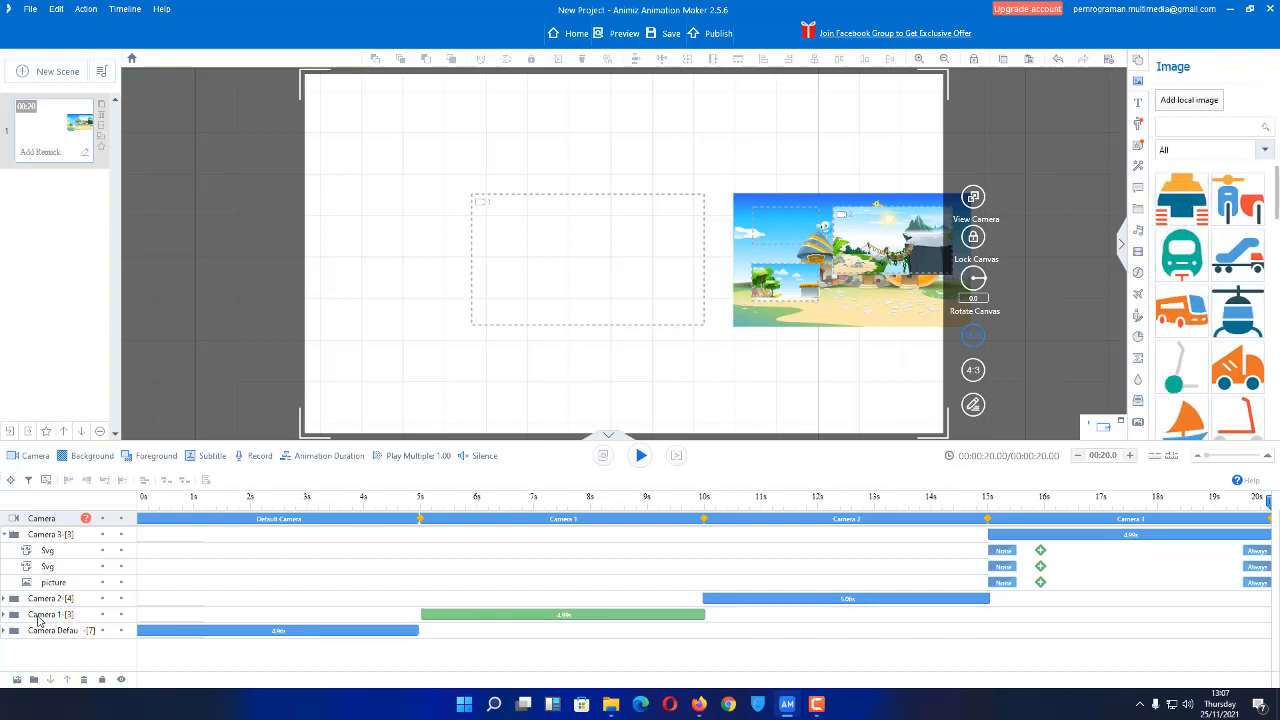
click(47, 617)
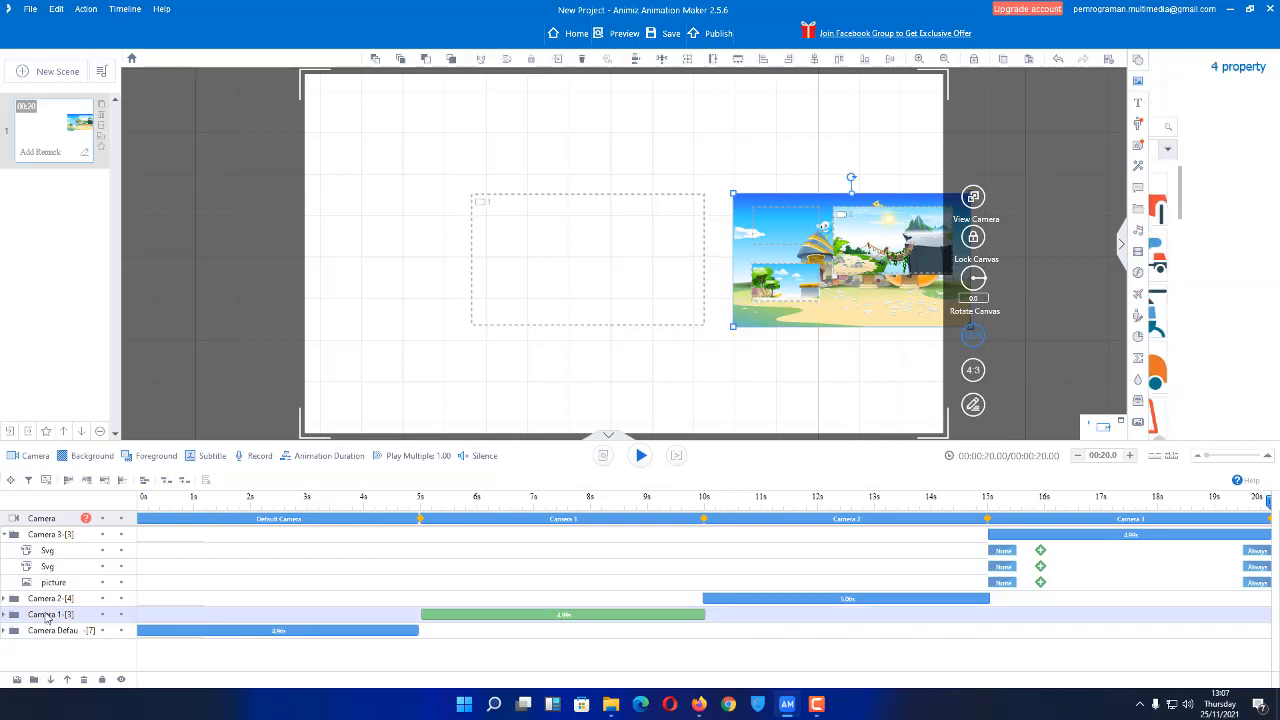
drag(866, 318, 631, 312)
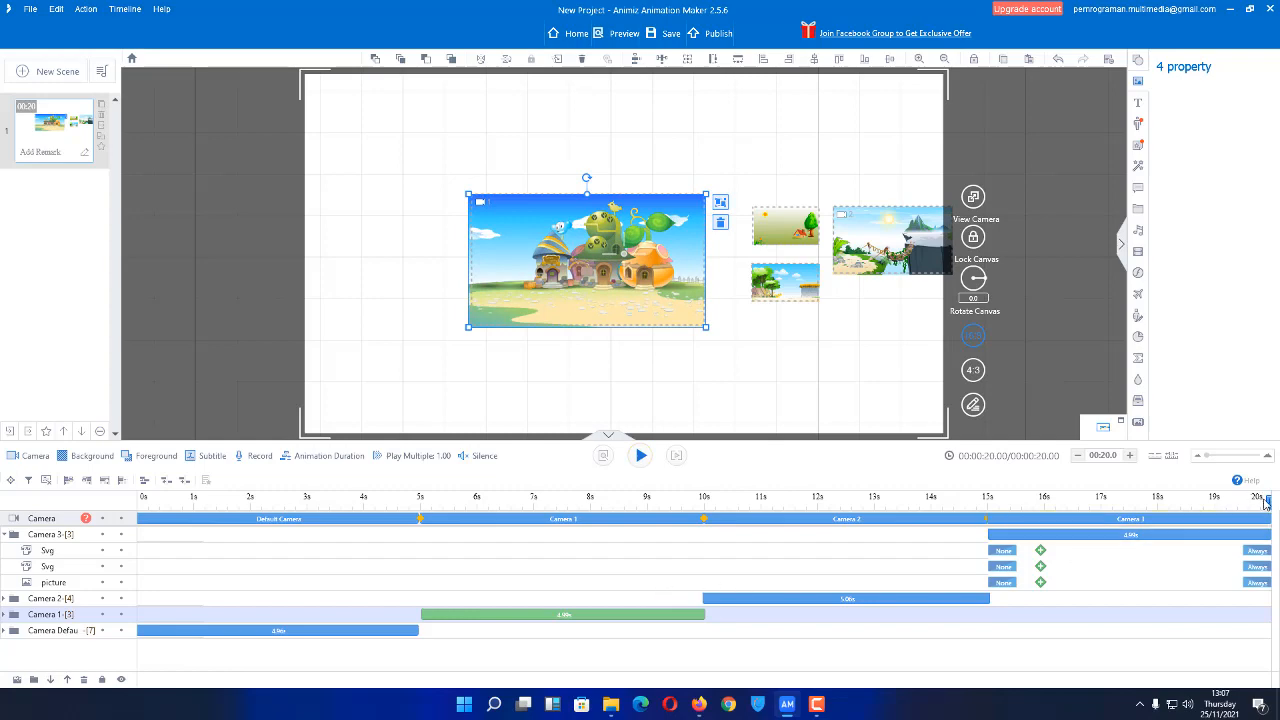
Scrub between the Default Camera and Camera 1 segments and examine which objects appear in each camera frame.
drag(1267, 503, 516, 549)
scroll(697, 288, down, 5)
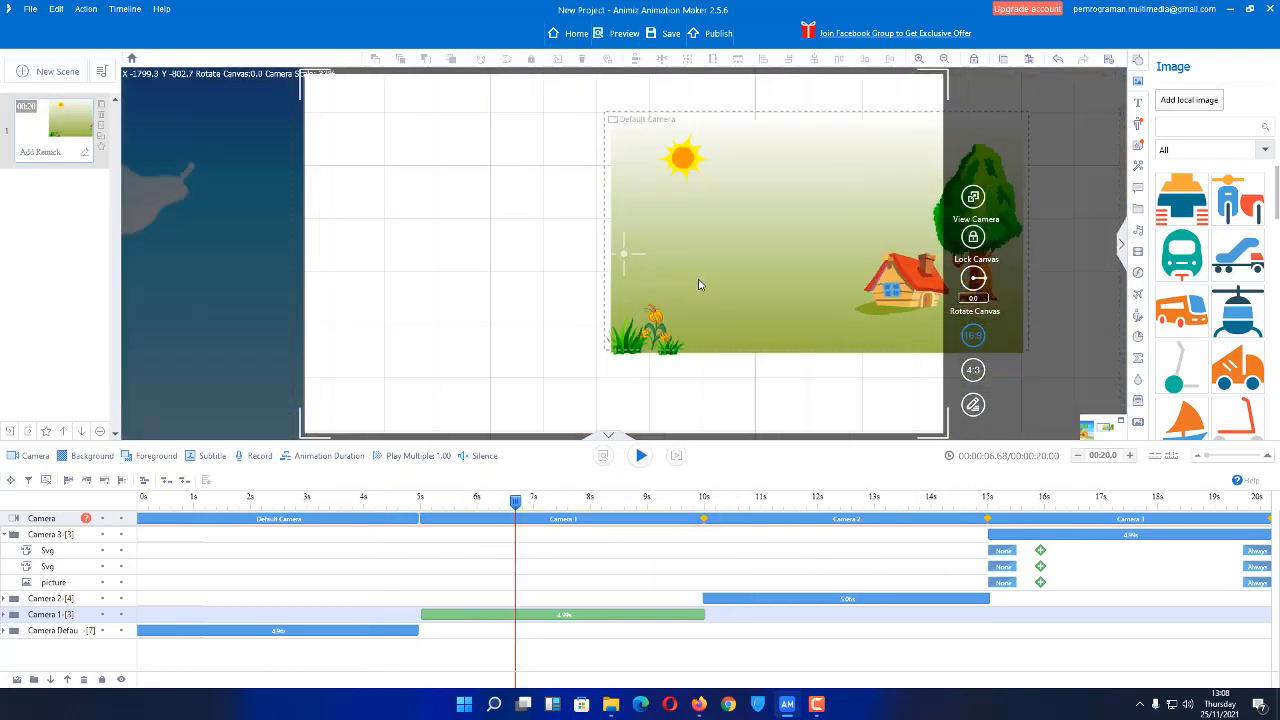
scroll(762, 289, down, 5)
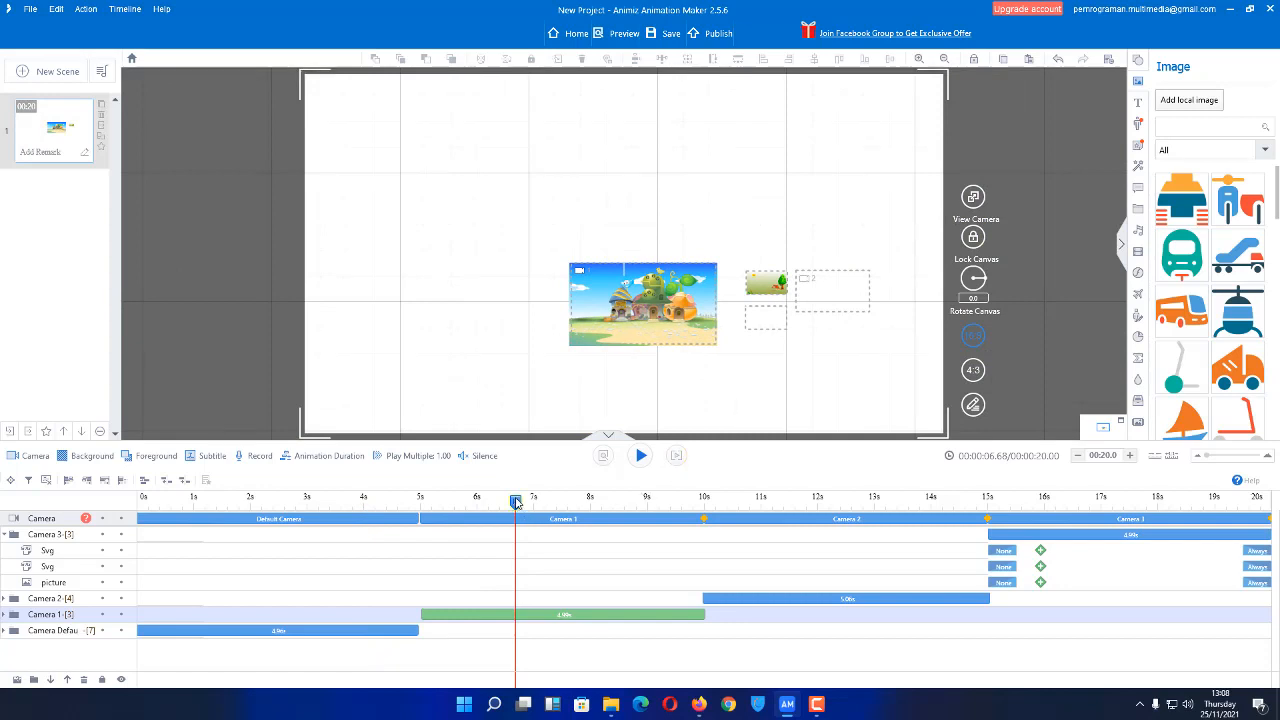
drag(516, 502, 278, 505)
scroll(681, 292, down, 10)
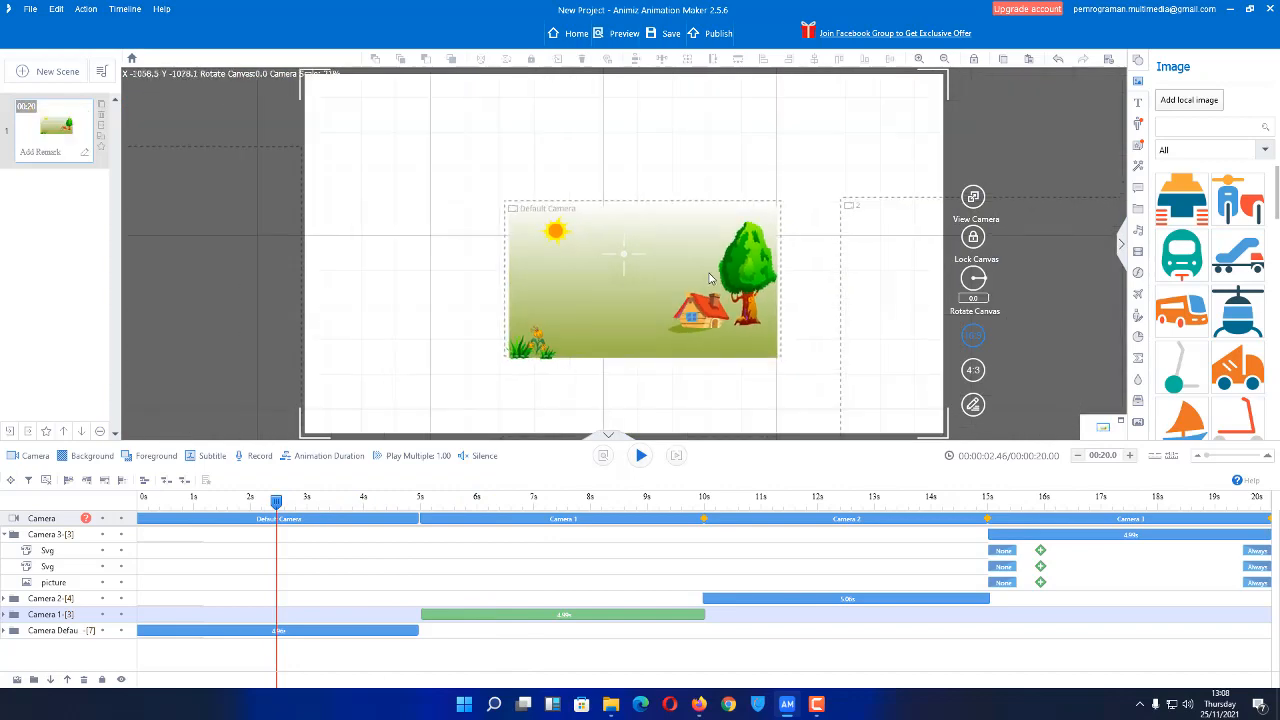
drag(279, 502, 497, 510)
scroll(680, 269, down, 3)
scroll(679, 269, down, 5)
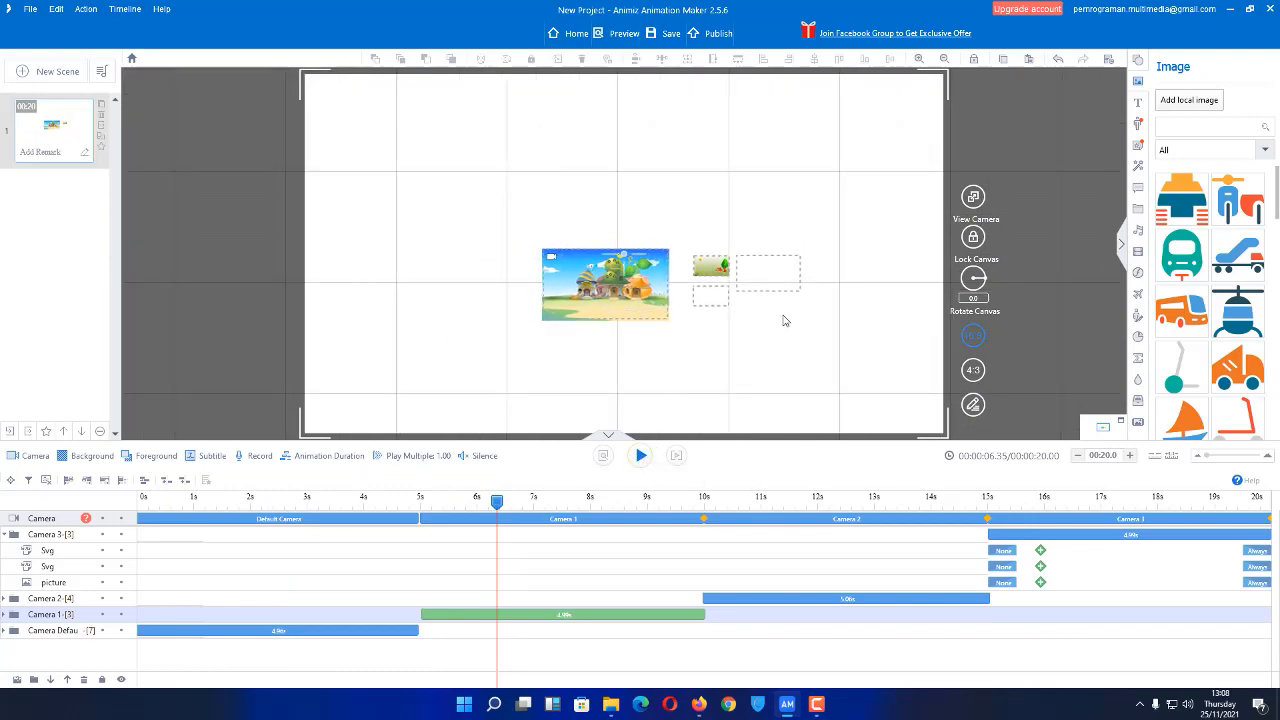
Scrub through the Camera 1, Camera 2 and Camera 3 segments and examine how each camera frame's objects are laid out.
scroll(804, 311, up, 2)
scroll(806, 311, up, 1)
scroll(806, 311, down, 3)
scroll(806, 311, up, 3)
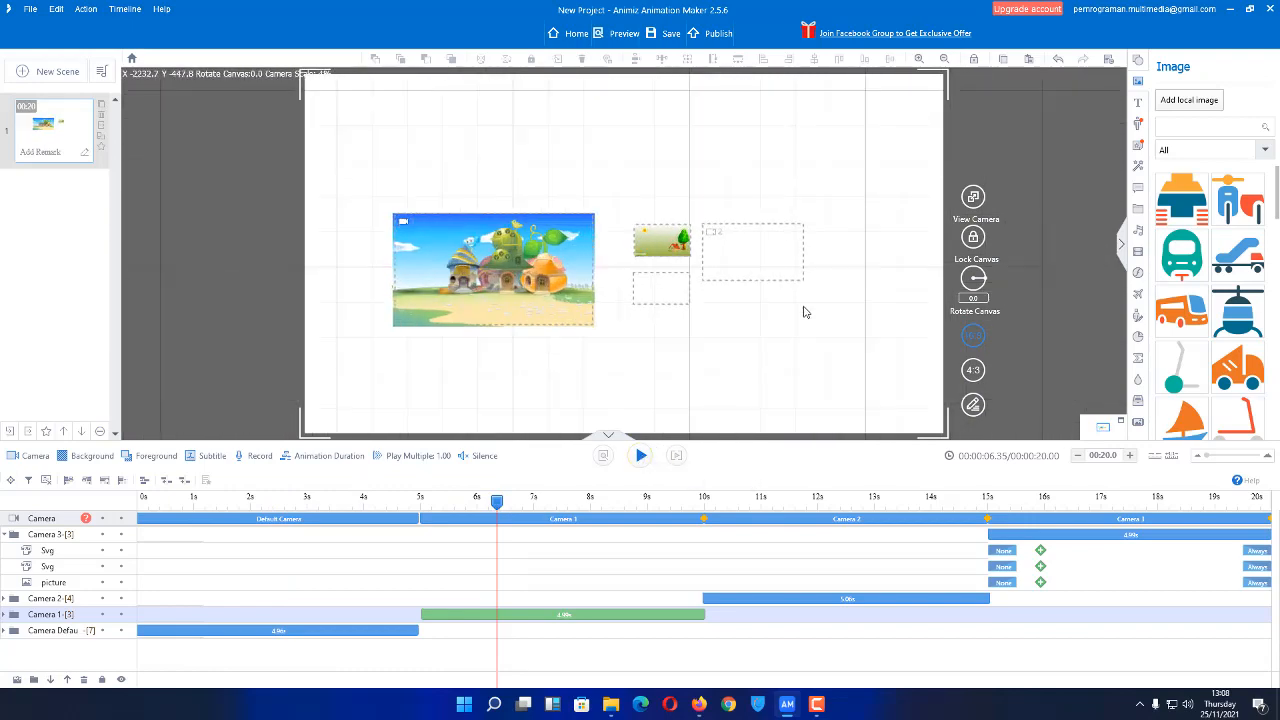
click(973, 238)
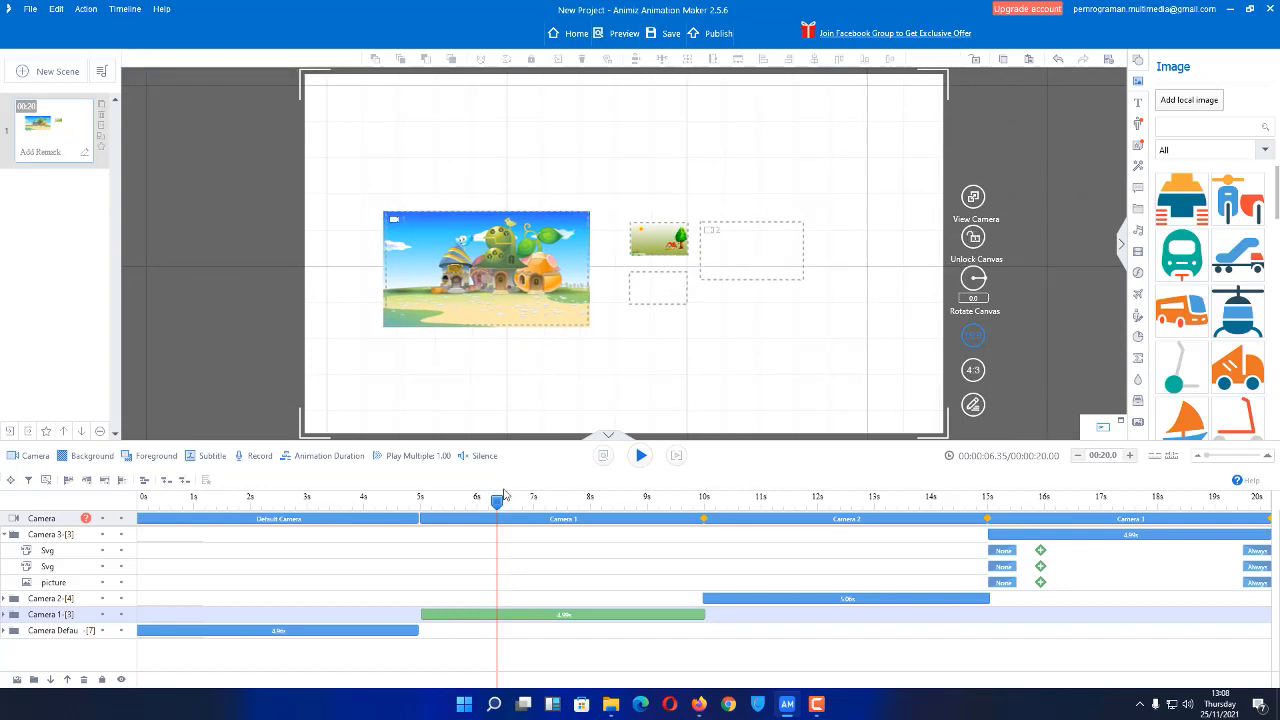
drag(497, 502, 810, 515)
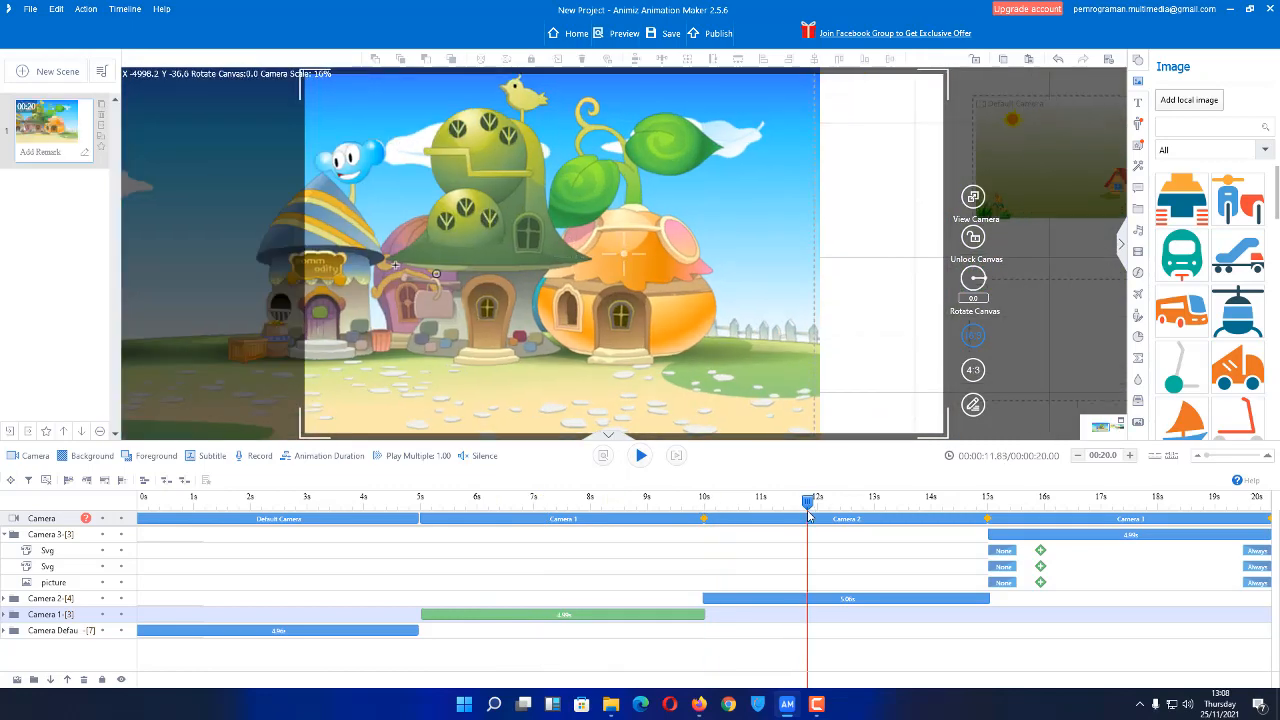
click(974, 240)
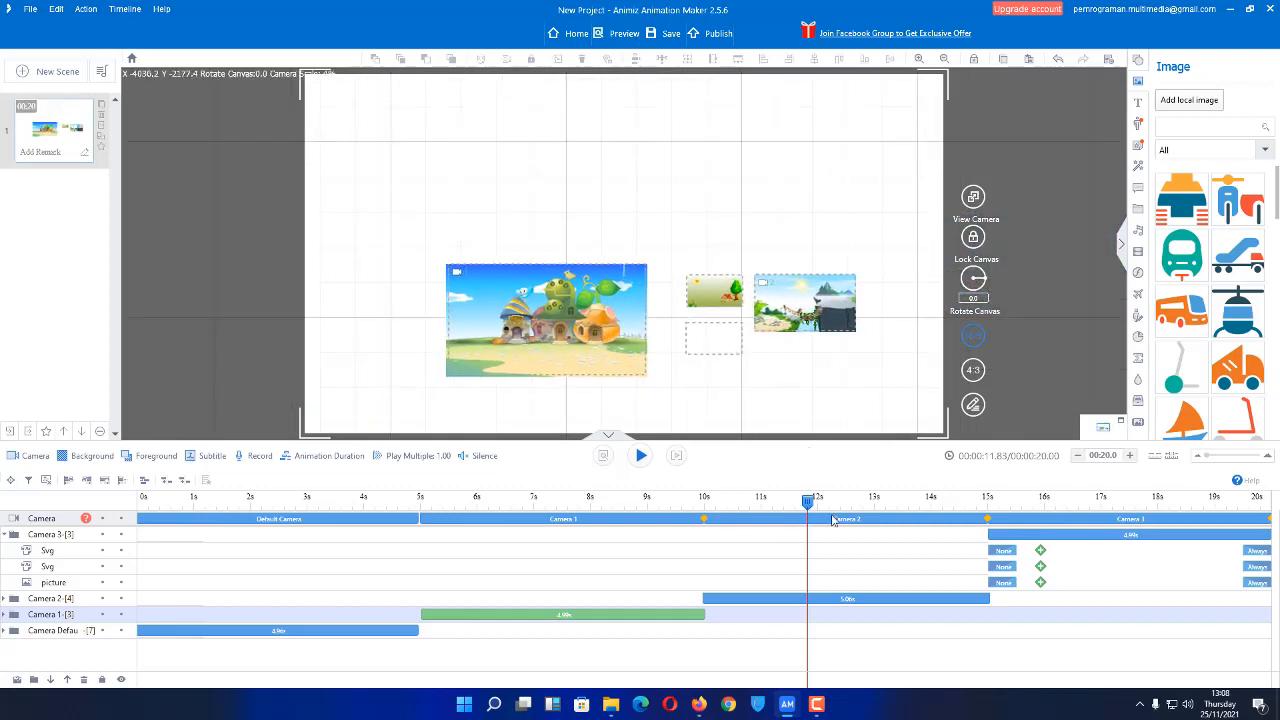
click(1075, 498)
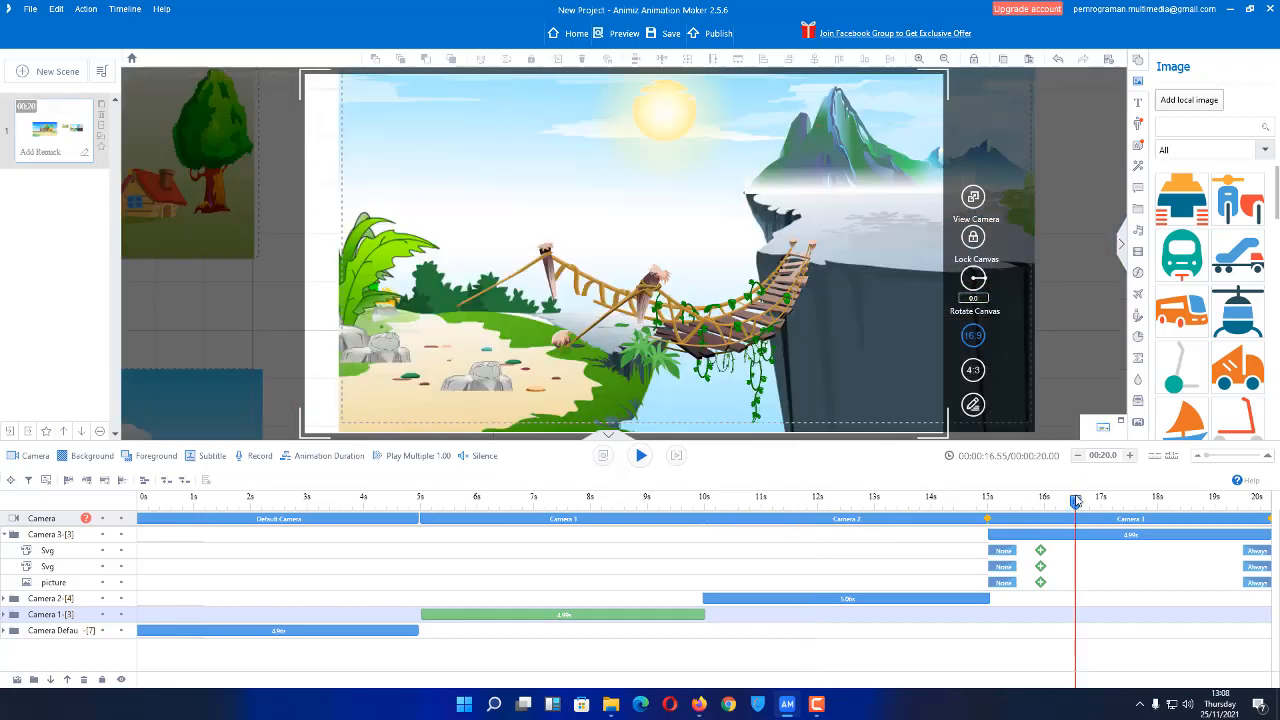
scroll(732, 298, down, 5)
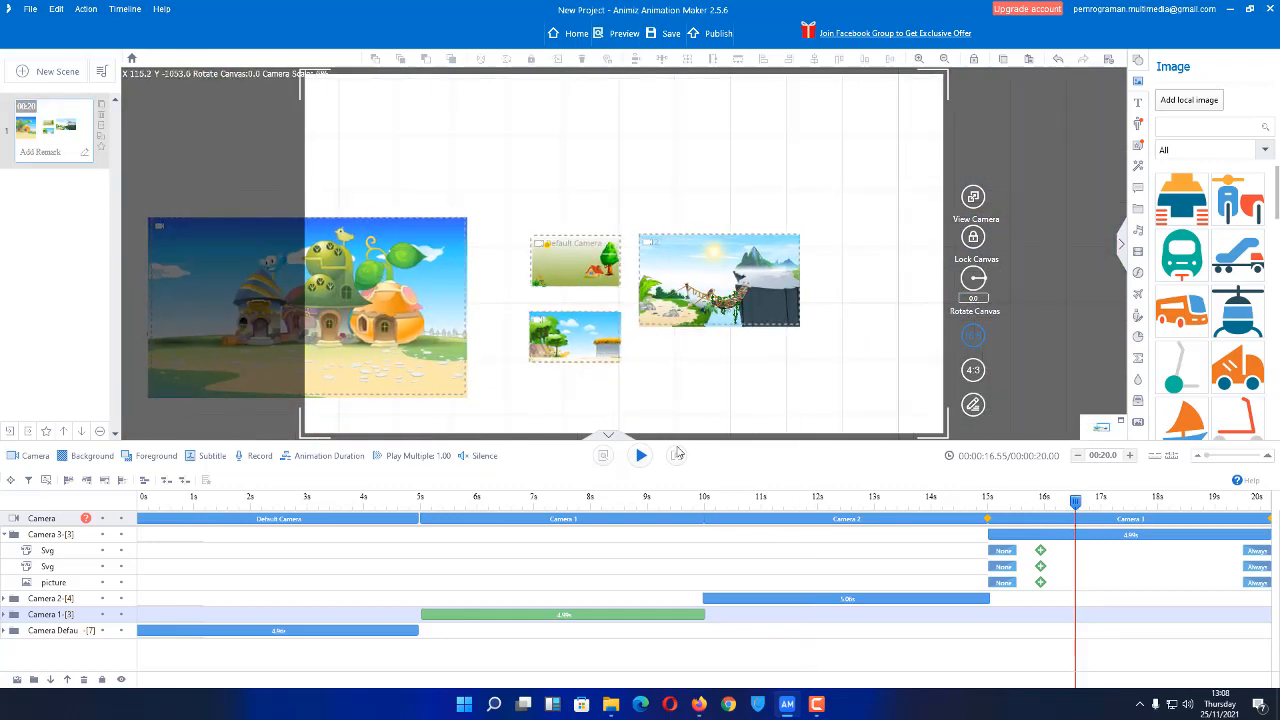
Play the whole scene from the start to review the camera transitions, dismissing the Windows licence notice.
click(678, 457)
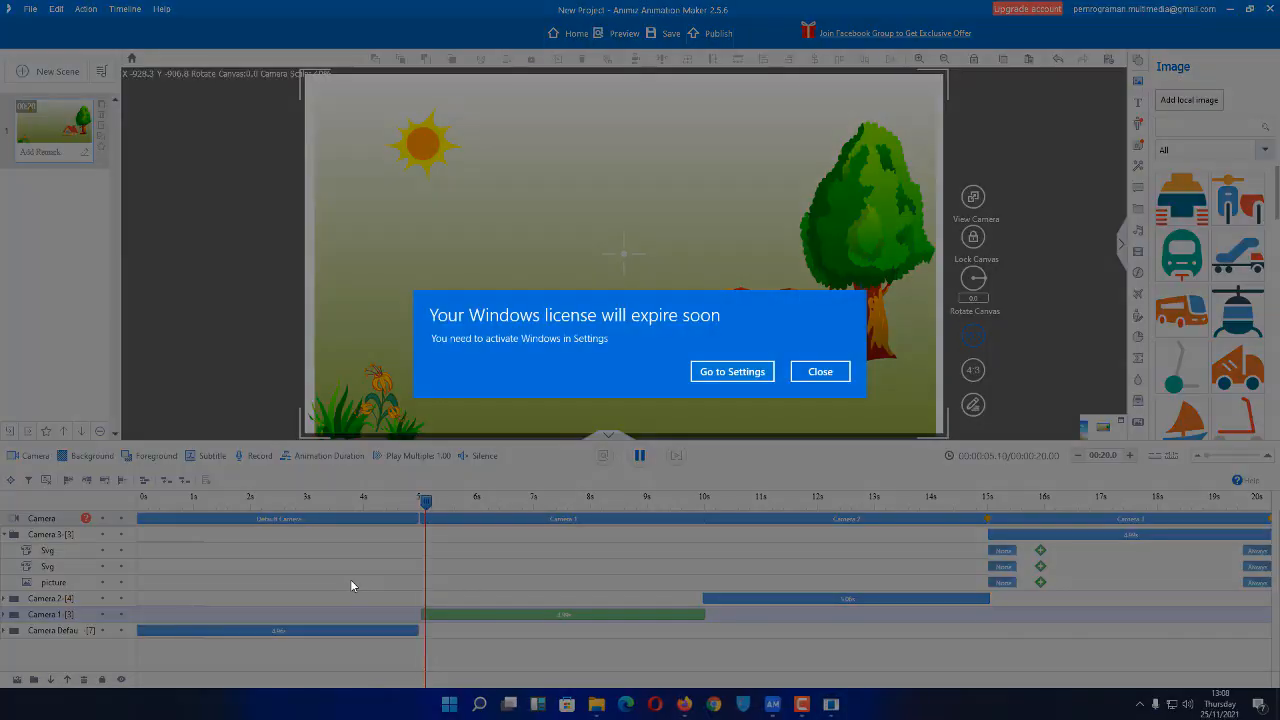
click(818, 371)
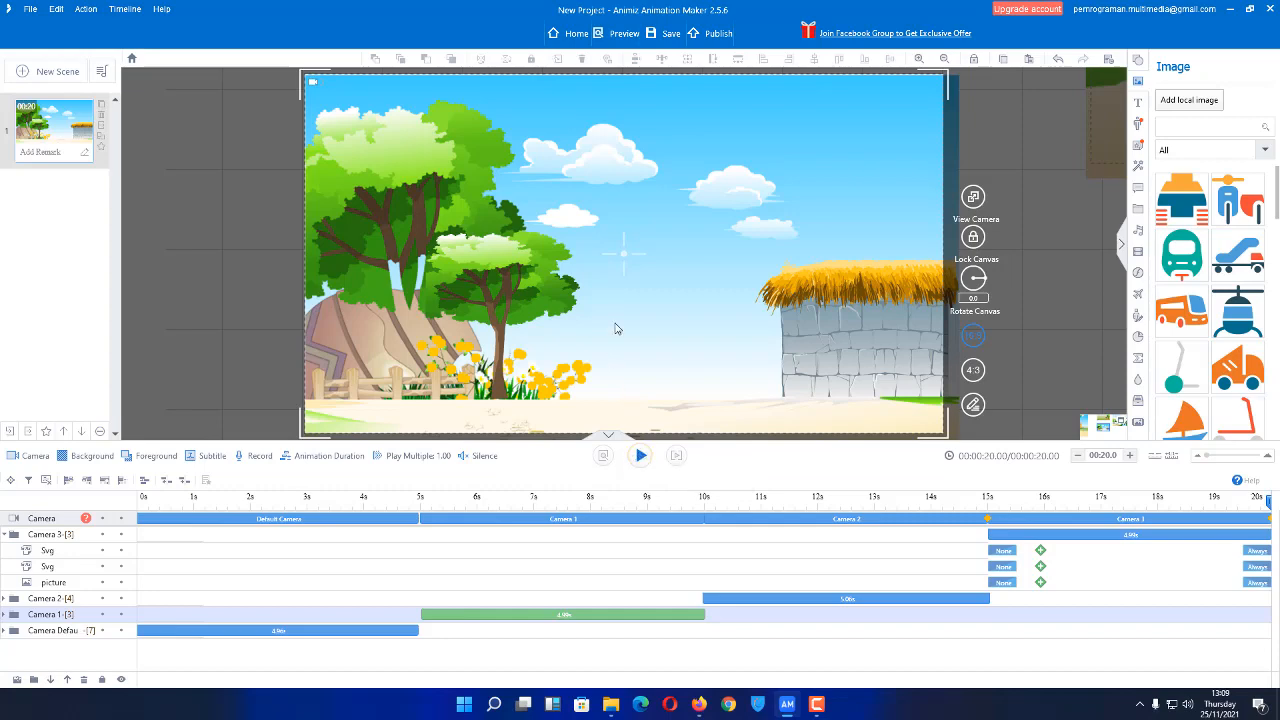
scroll(619, 329, down, 3)
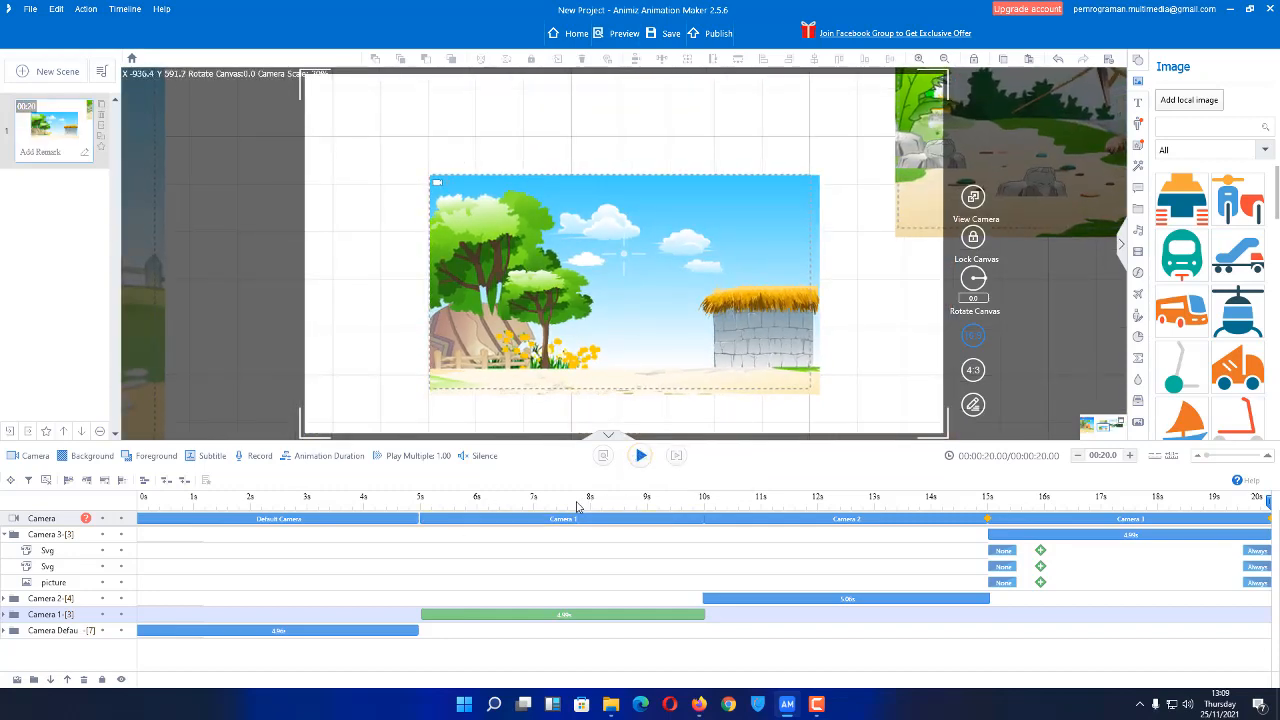
scroll(645, 308, down, 5)
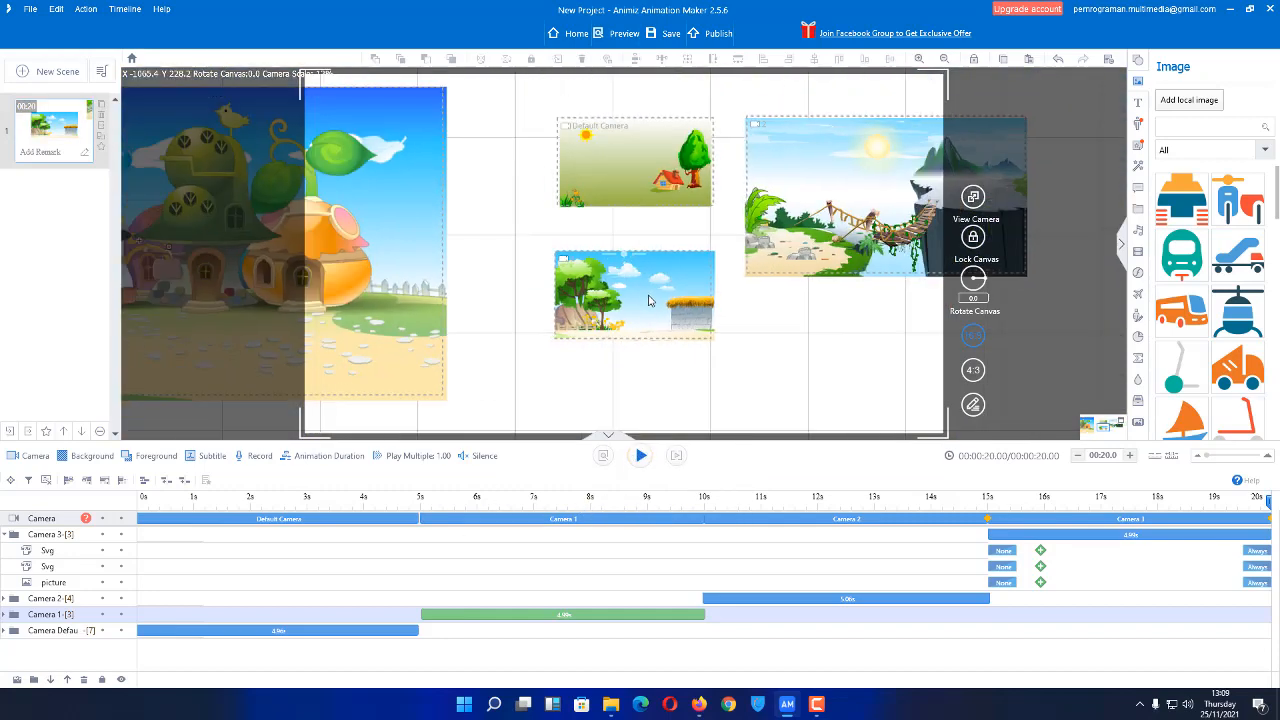
Rotate the Camera 2 segment's camera frame around its centre until it is tilted and nearly upside down.
scroll(645, 247, up, 3)
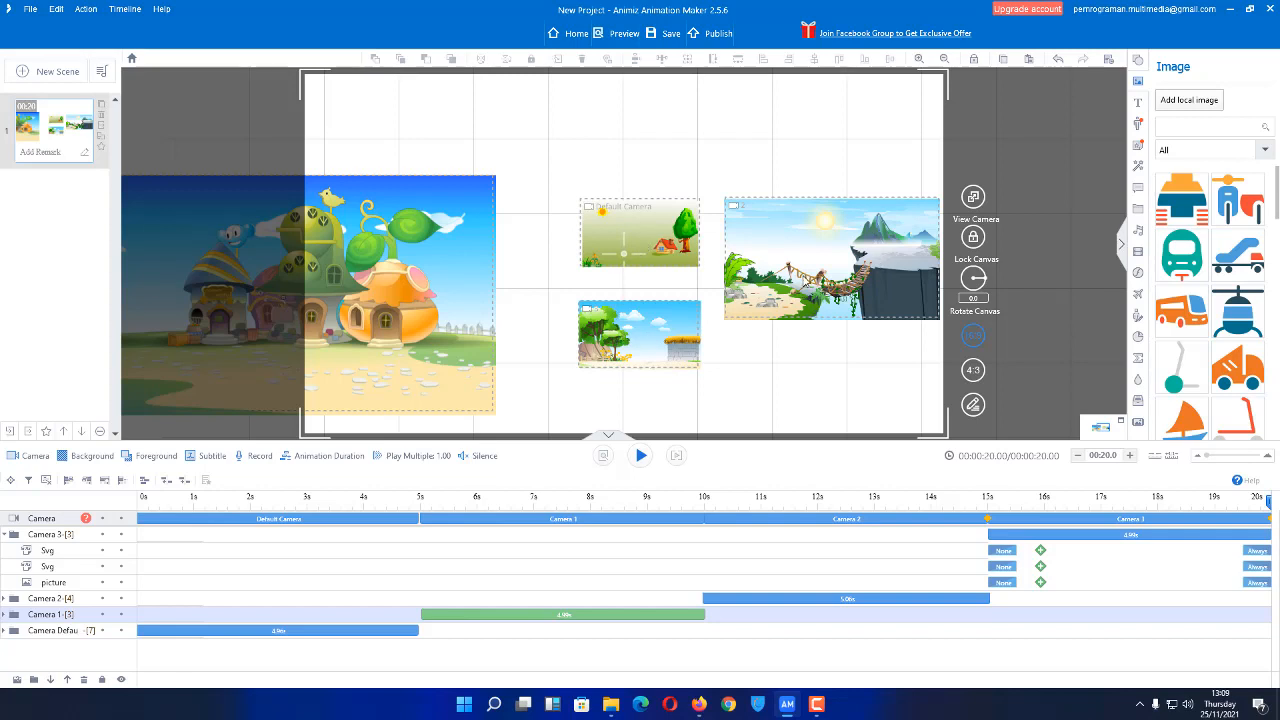
click(855, 521)
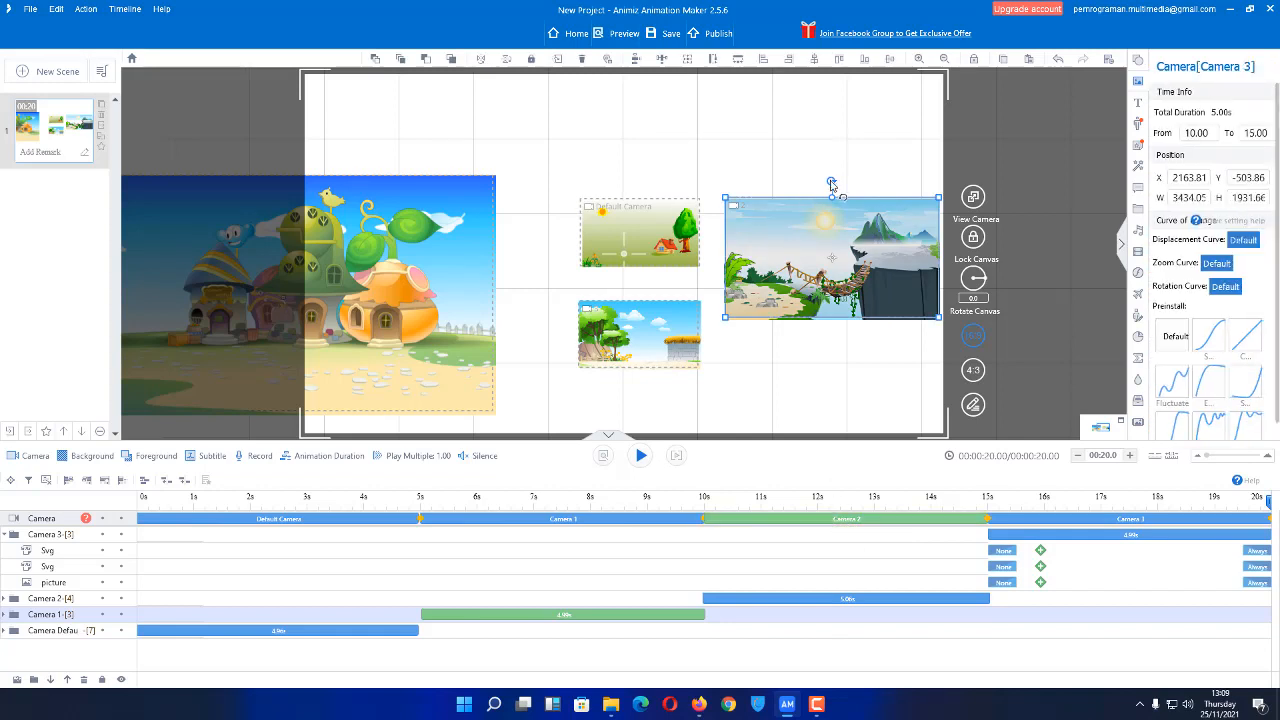
drag(831, 183, 791, 359)
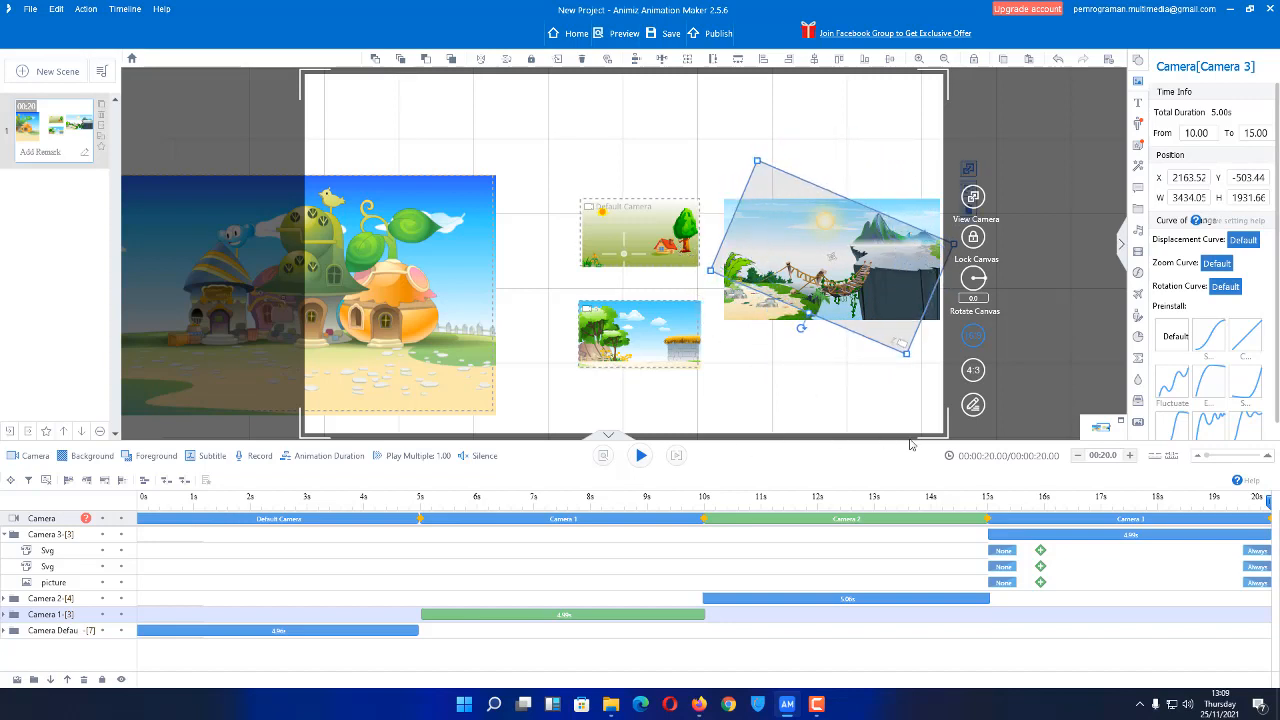
click(797, 372)
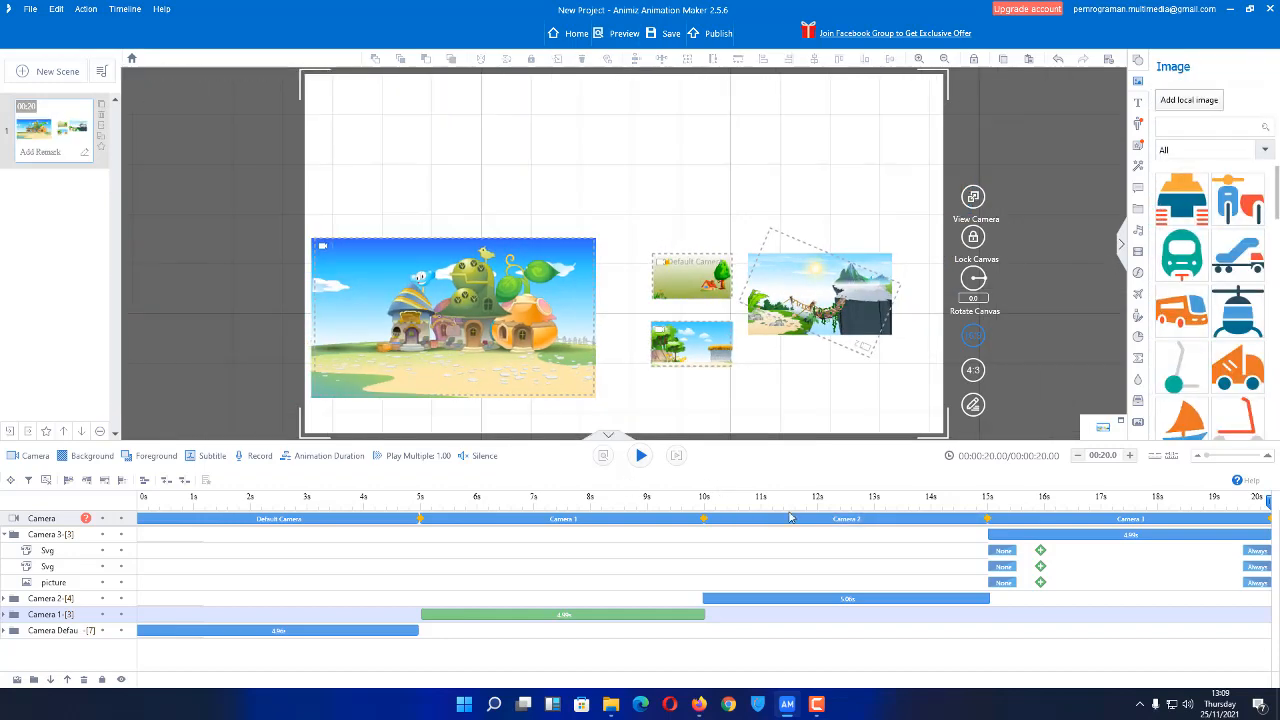
Select the Camera 2 folder's objects and unlock all objects on the canvas, closing the Windows licence notice.
scroll(850, 365, up, 3)
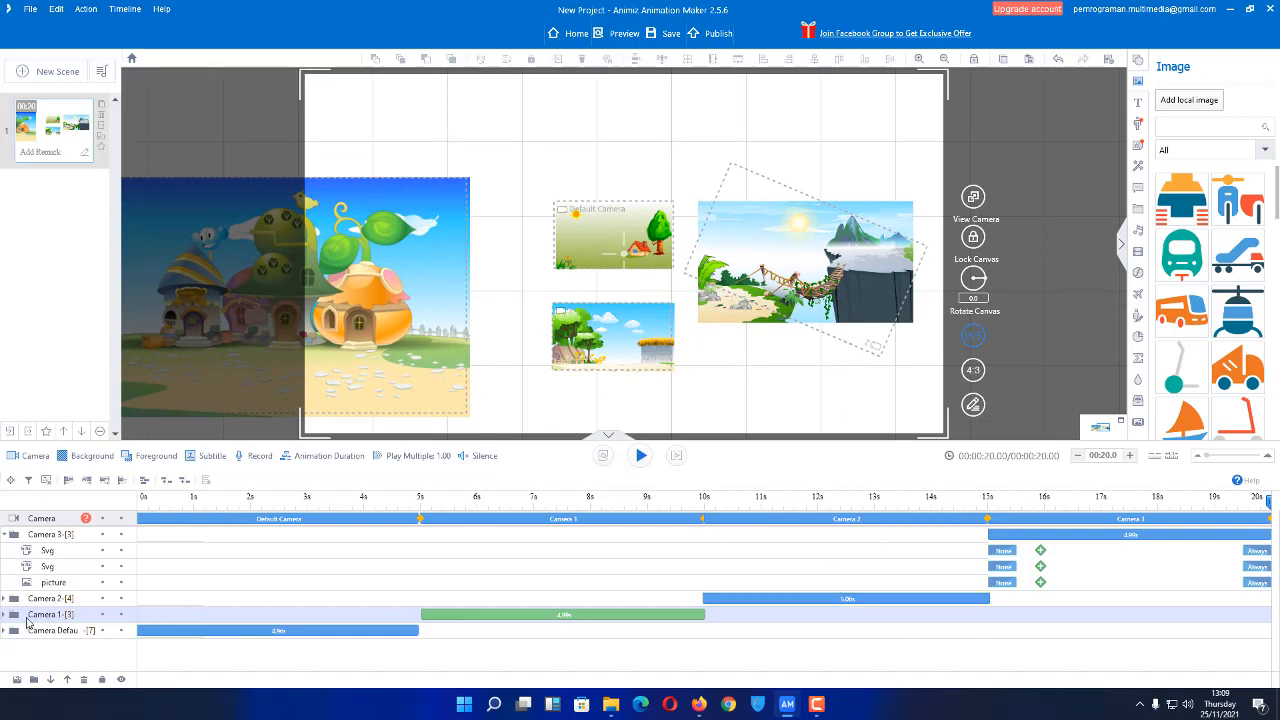
click(39, 617)
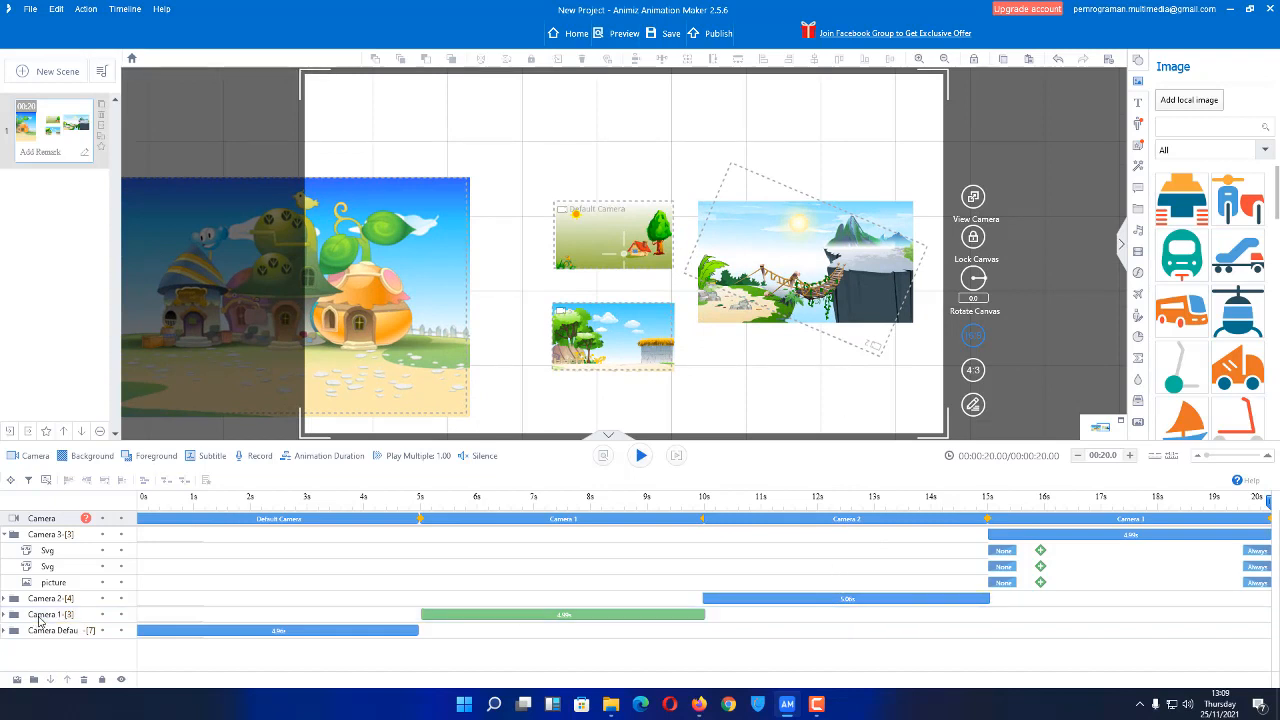
click(60, 617)
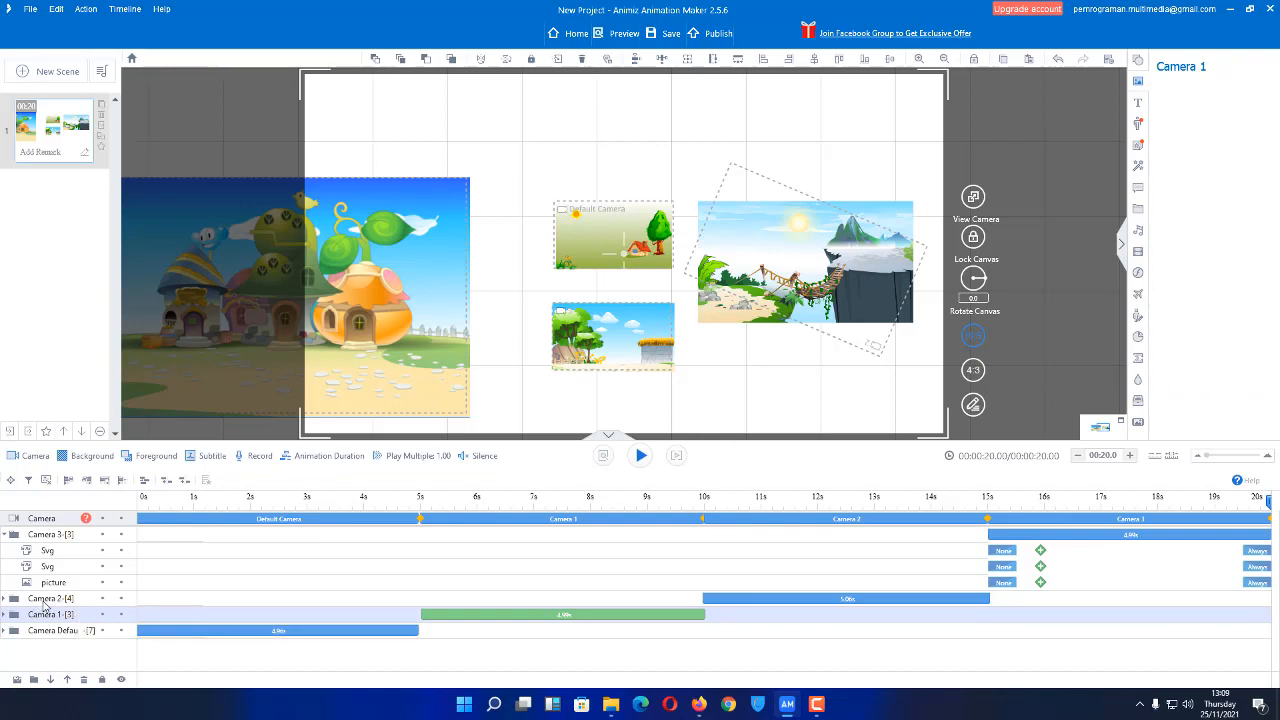
click(44, 600)
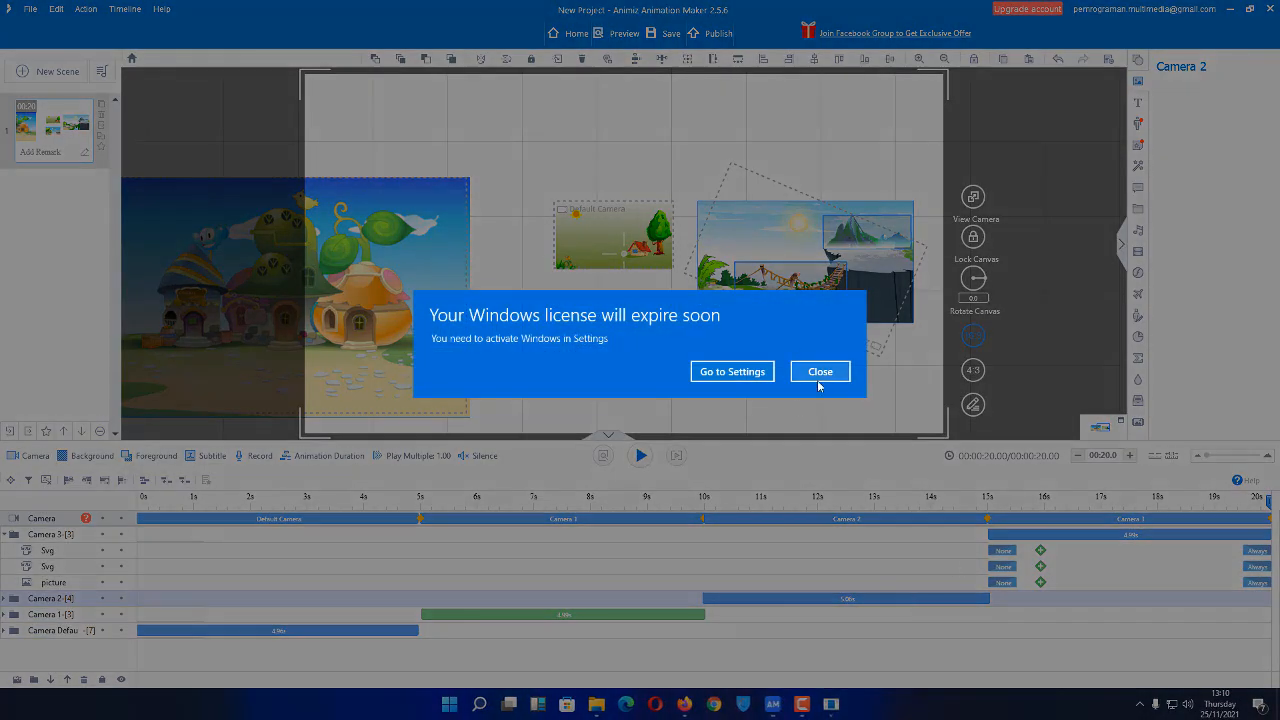
click(820, 373)
click(873, 599)
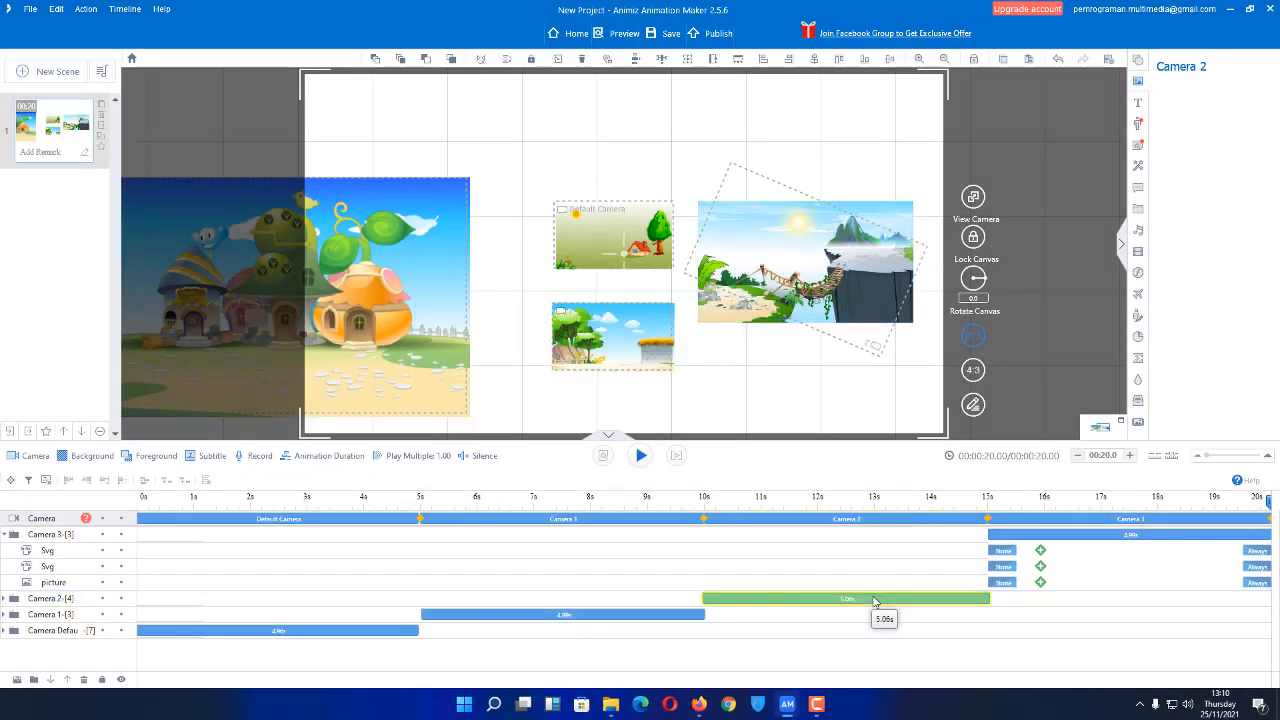
click(869, 599)
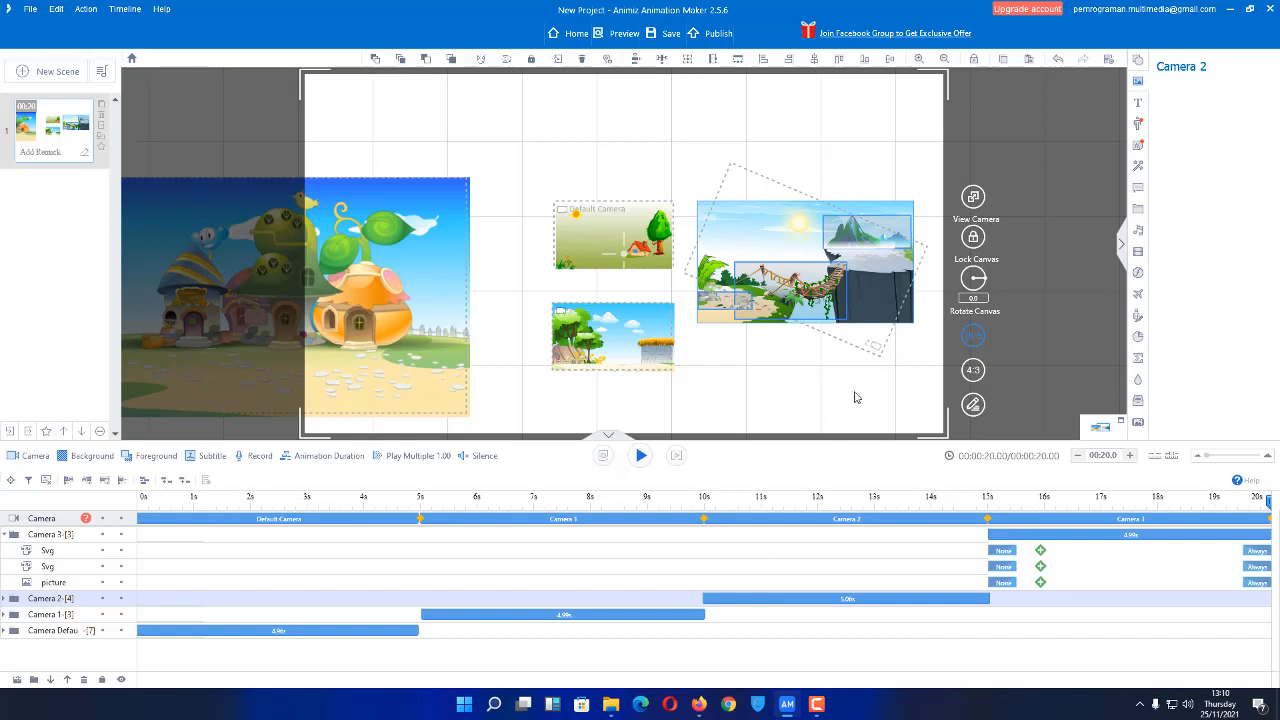
right_click(857, 600)
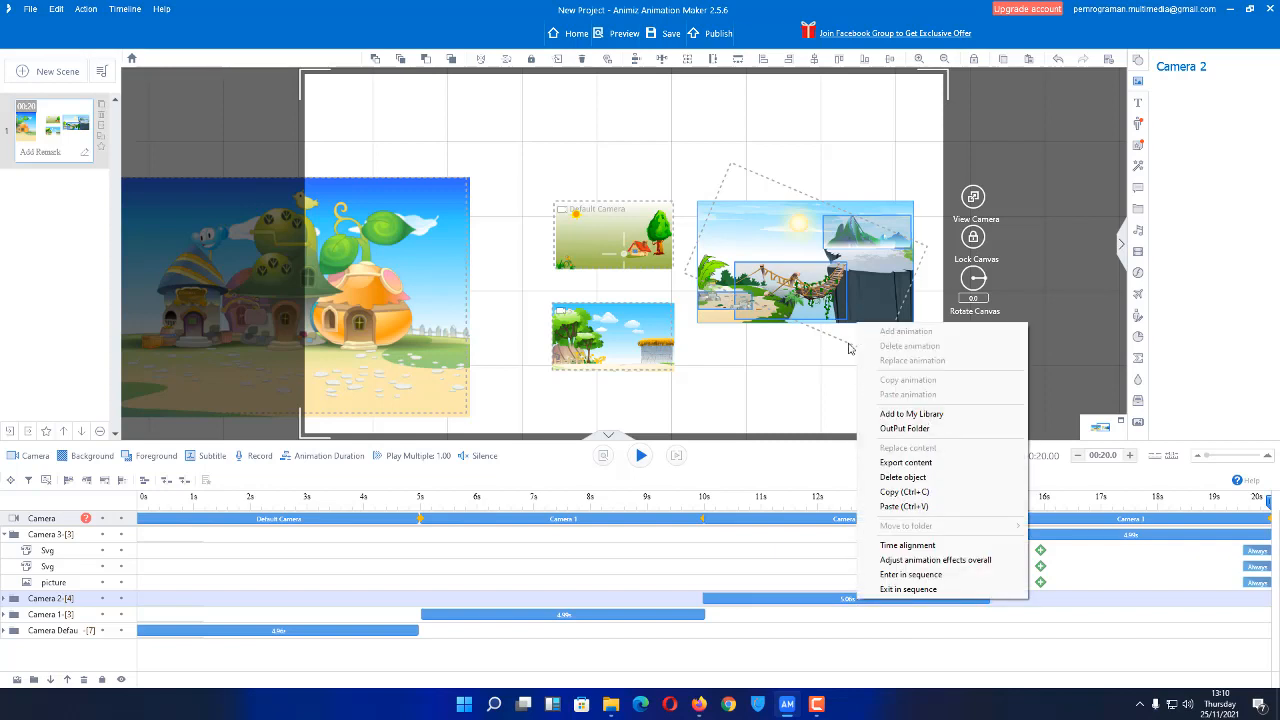
right_click(858, 296)
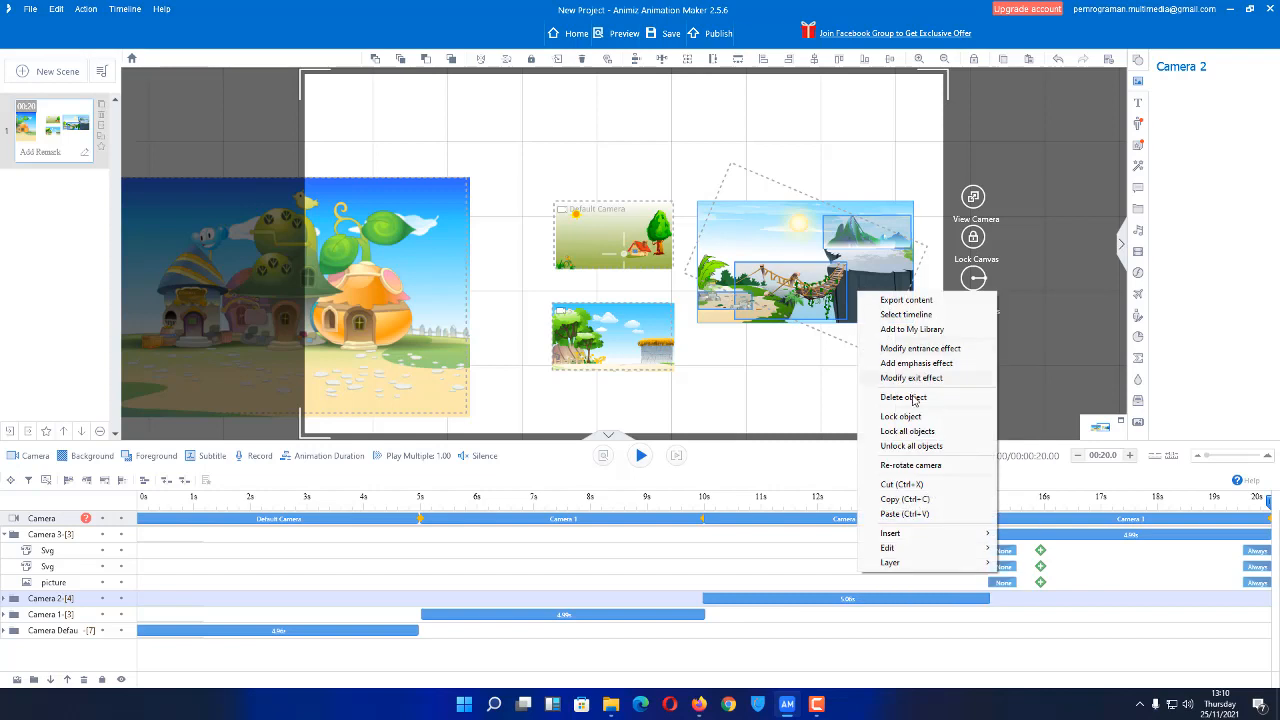
click(906, 447)
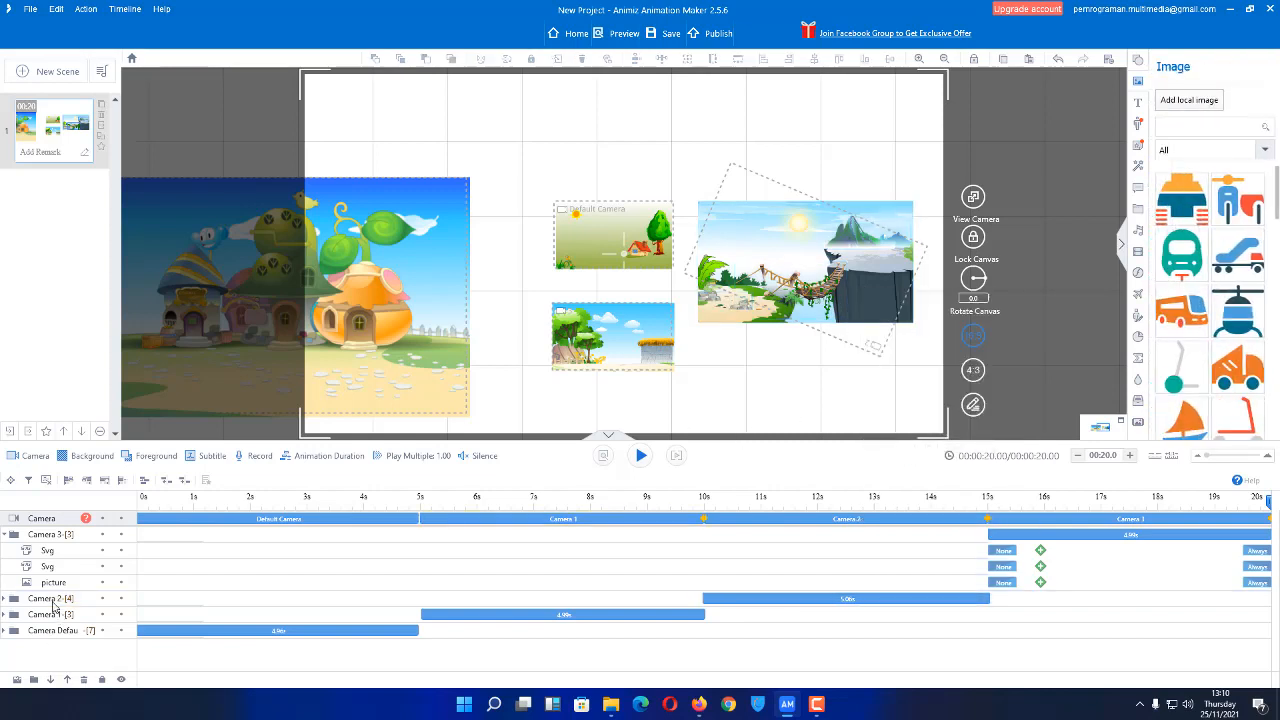
Rotate the Camera 2 folder's objects together until they line up with the tilted, nearly upside-down camera frame.
click(58, 598)
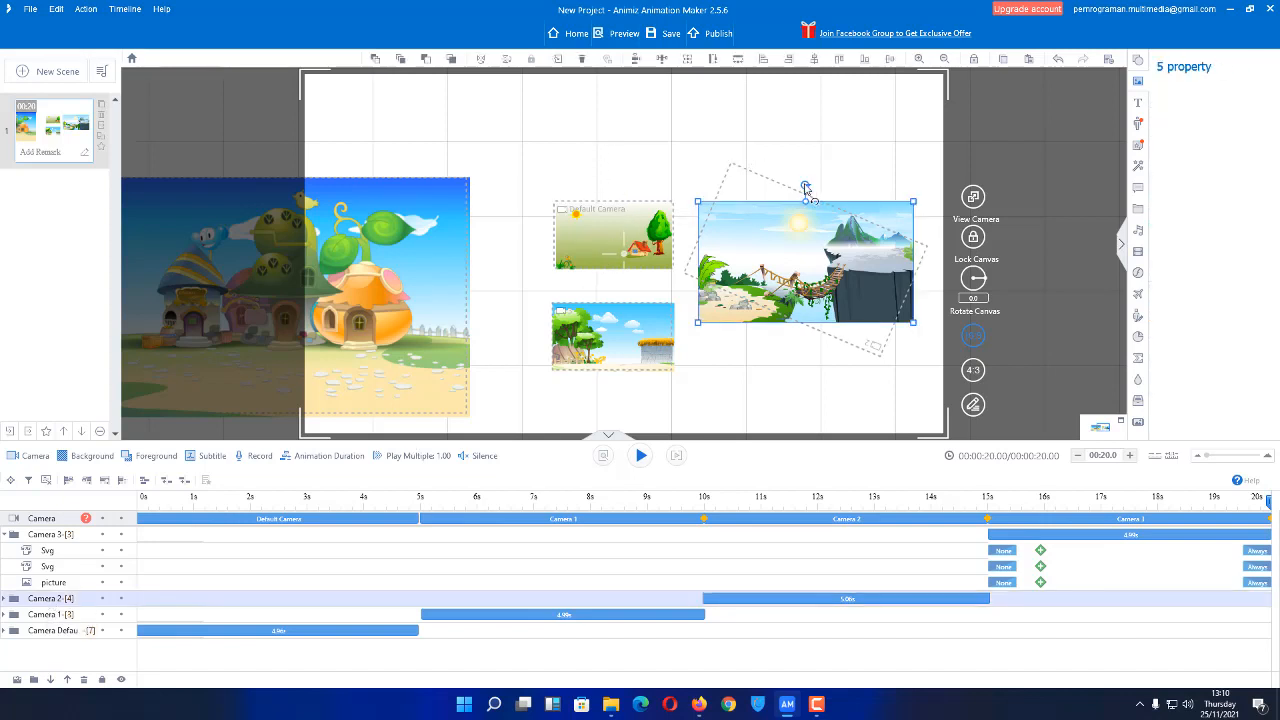
drag(806, 187, 763, 356)
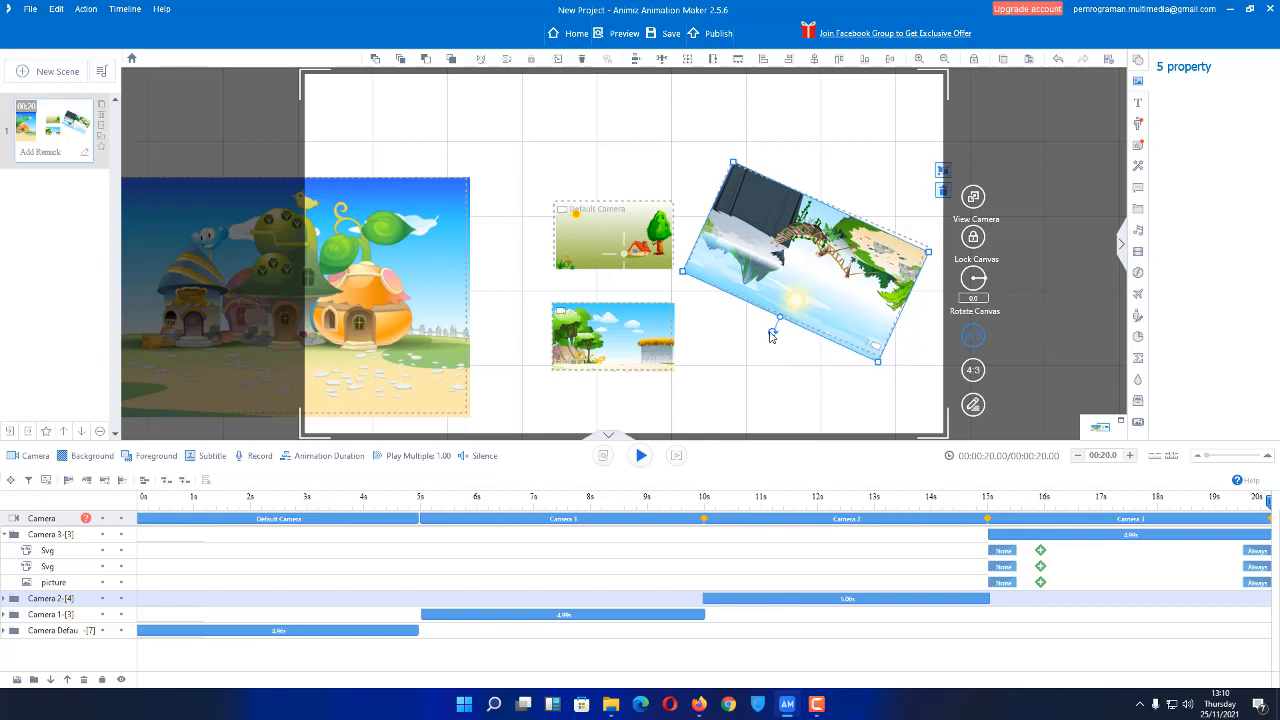
click(737, 149)
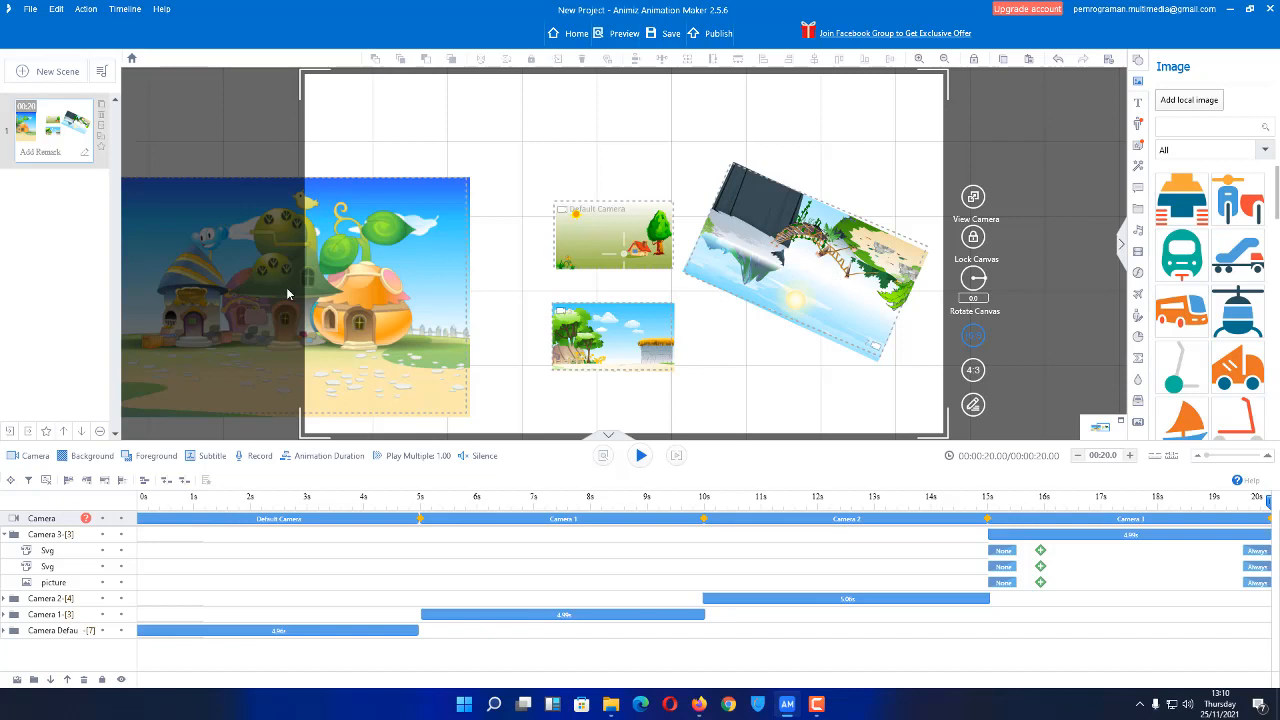
Scrub the timeline between the Camera 1 and Camera 2 segments and examine the canvas rotation during the transition.
click(973, 278)
drag(1268, 505, 409, 505)
drag(627, 507, 926, 521)
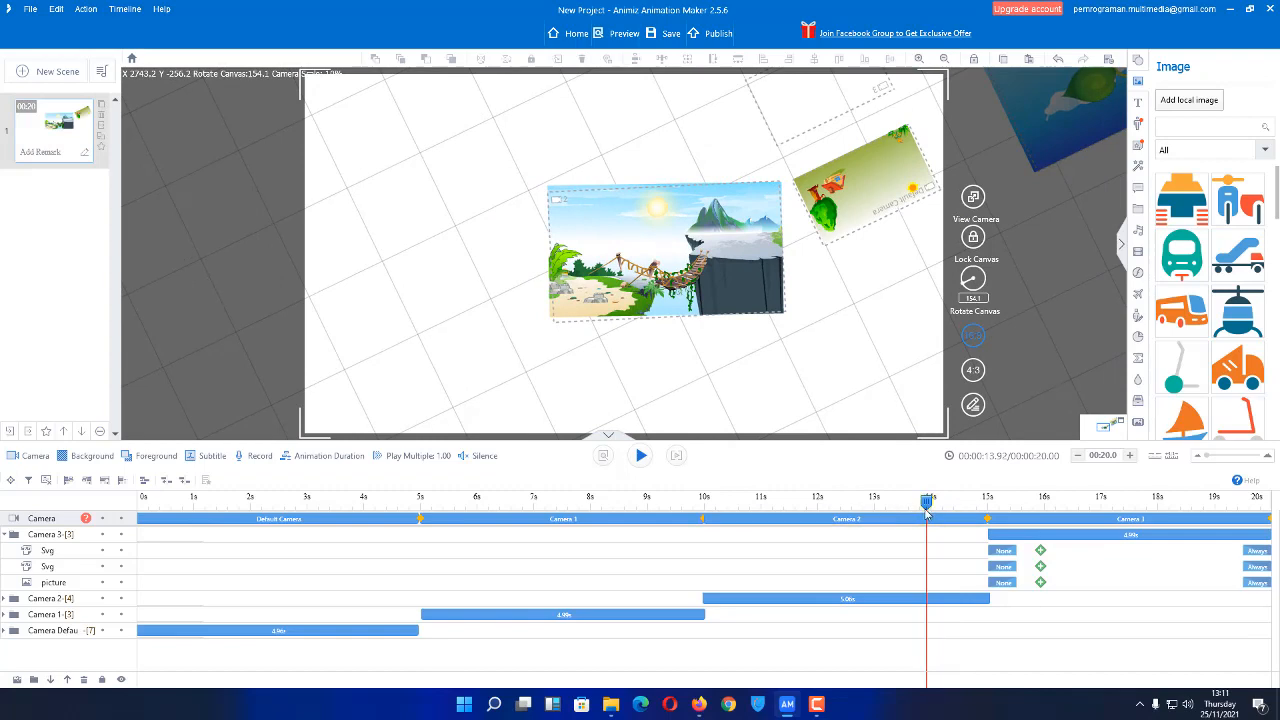
drag(926, 500, 970, 500)
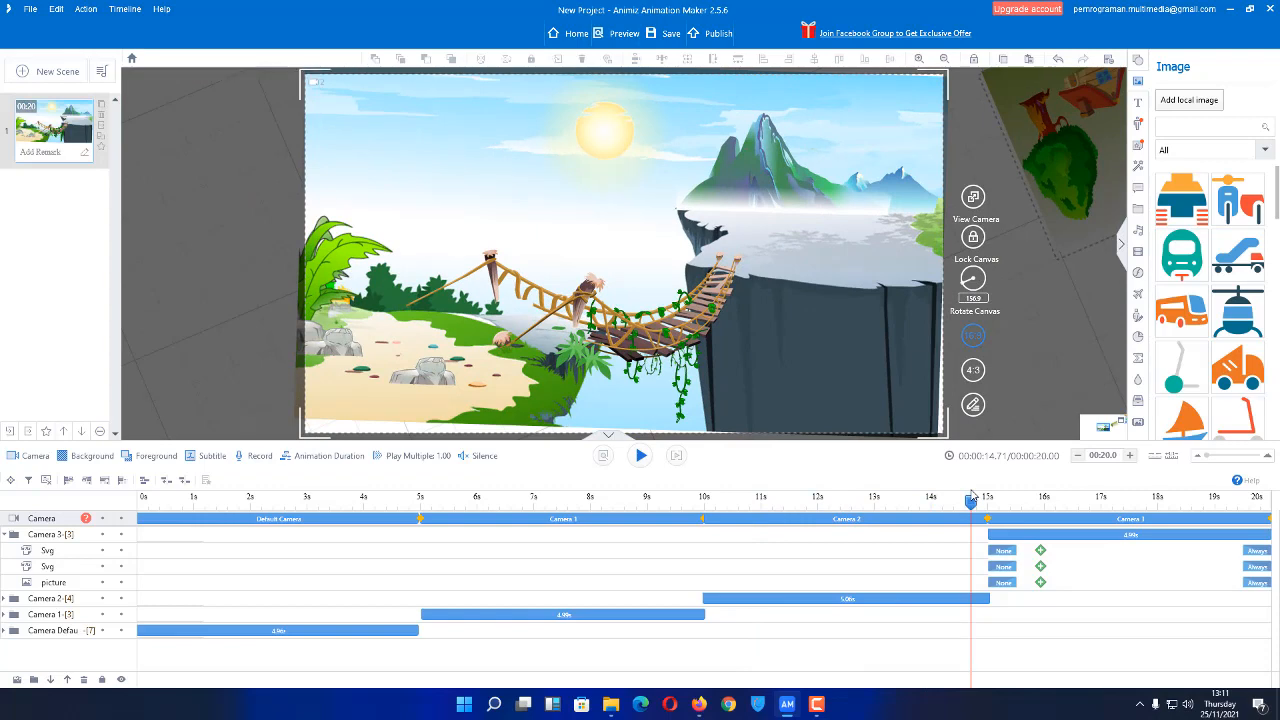
drag(958, 492, 677, 496)
click(762, 492)
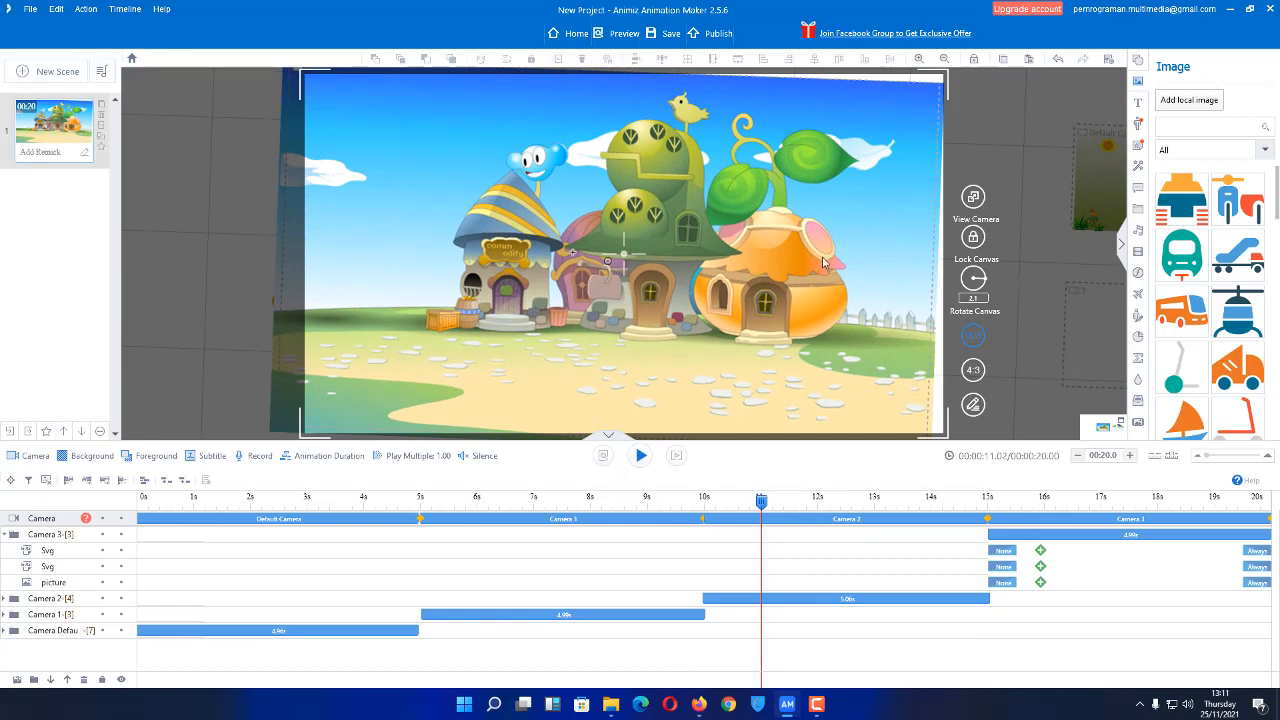
Compare the upright Camera 1 frame with the rotated Camera 2 frame and its objects at their own timeline segments.
scroll(810, 279, down, 5)
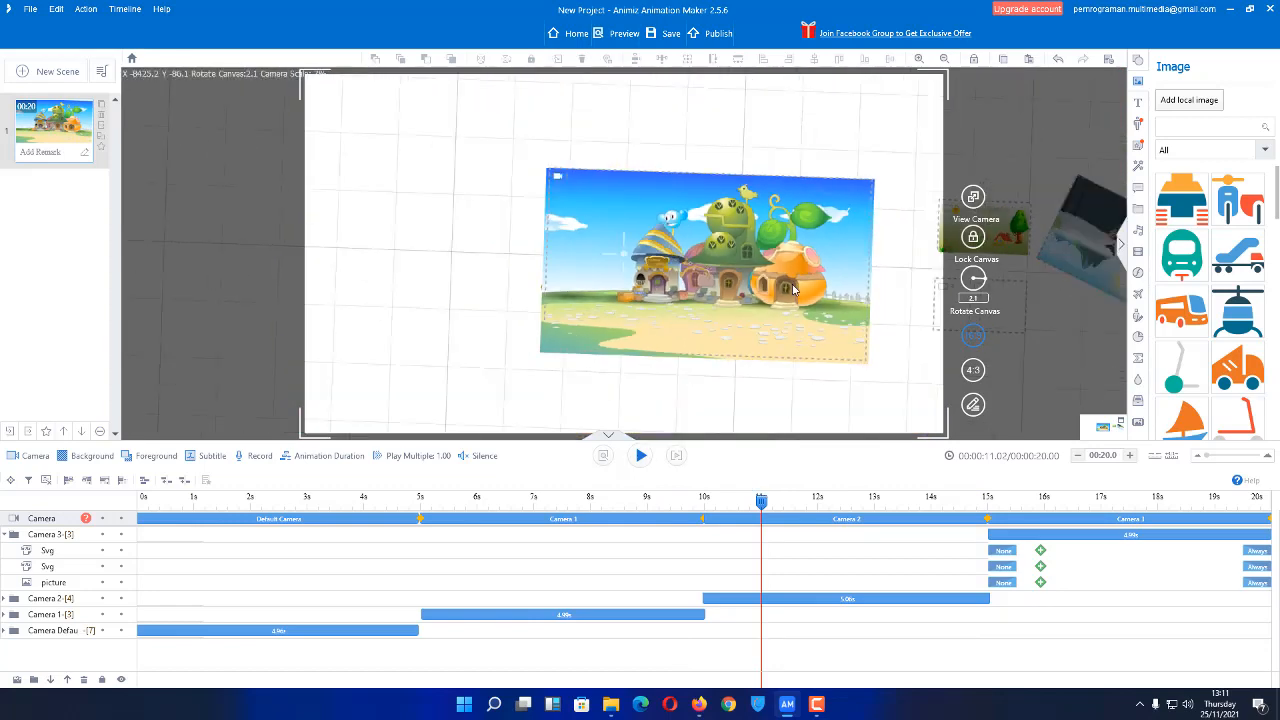
click(624, 497)
scroll(668, 267, down, 4)
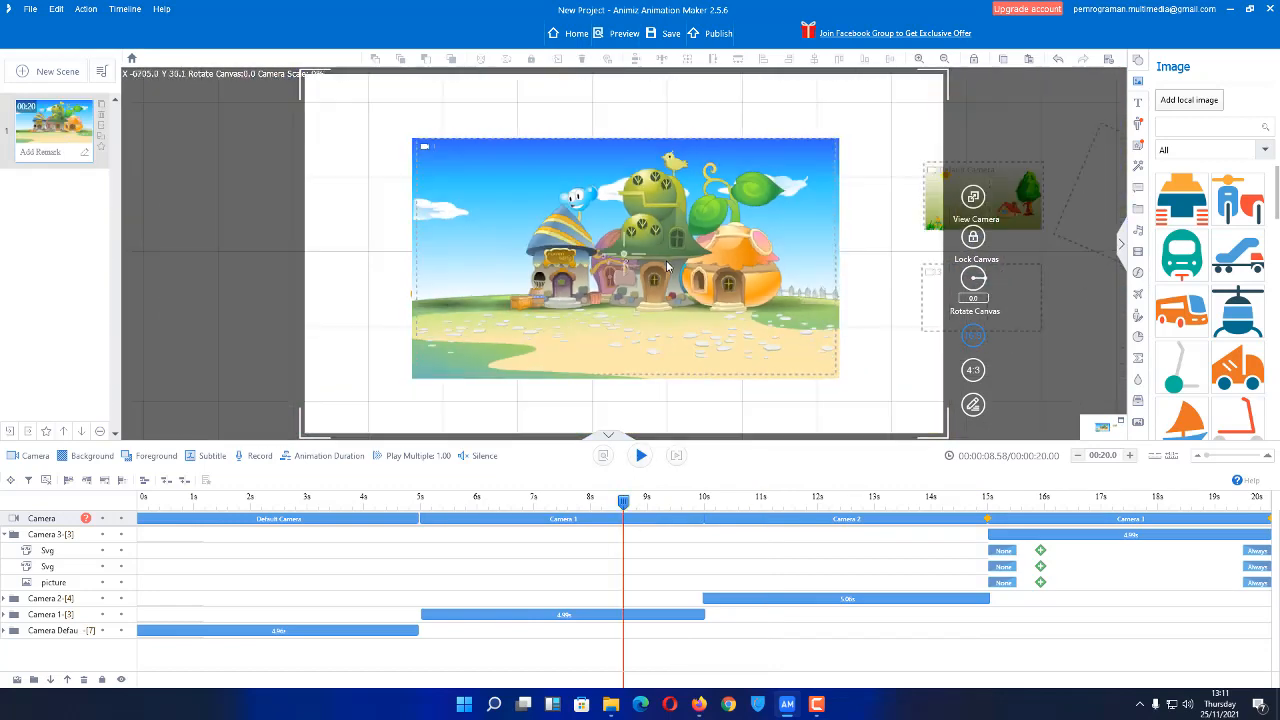
drag(878, 355, 601, 370)
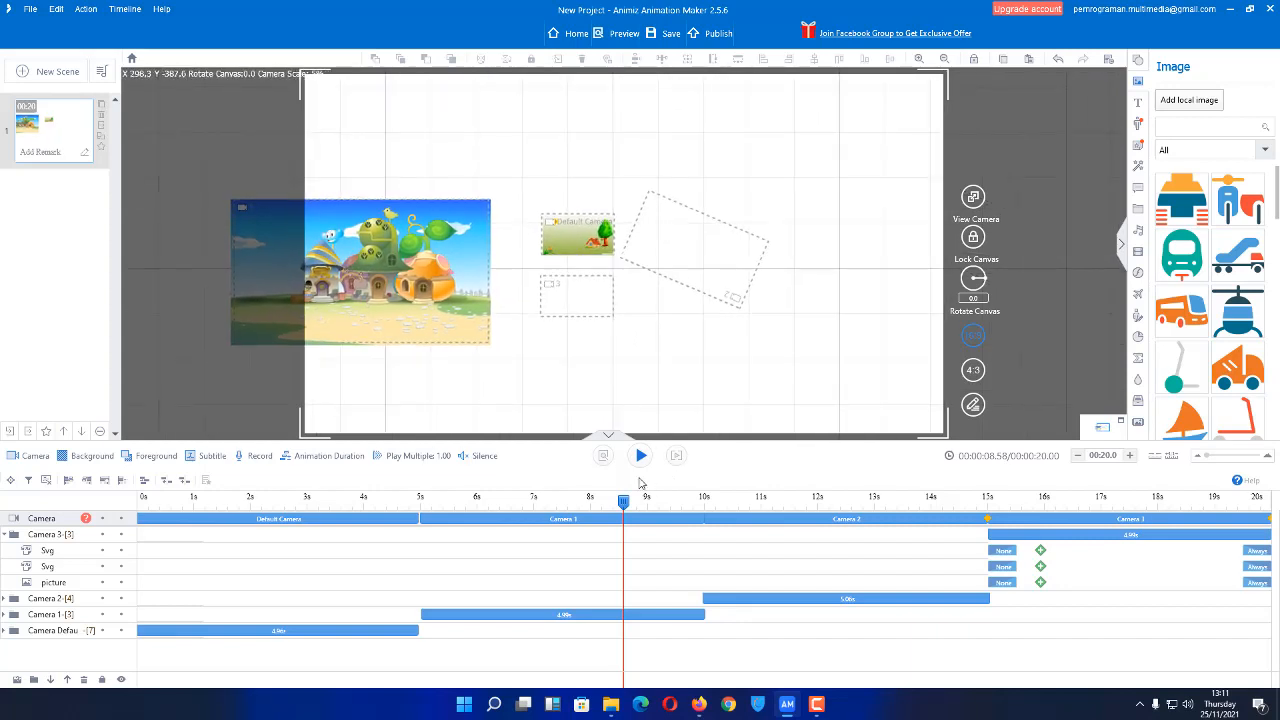
click(729, 501)
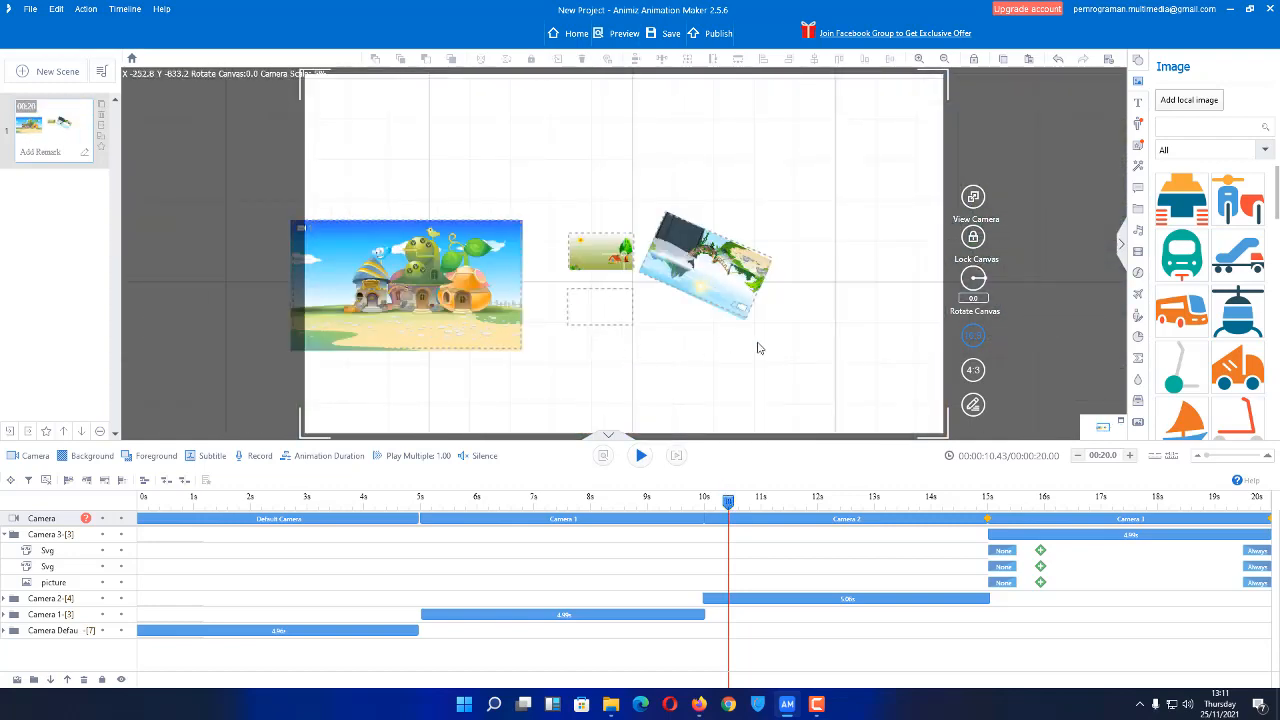
scroll(792, 276, up, 5)
scroll(790, 280, up, 2)
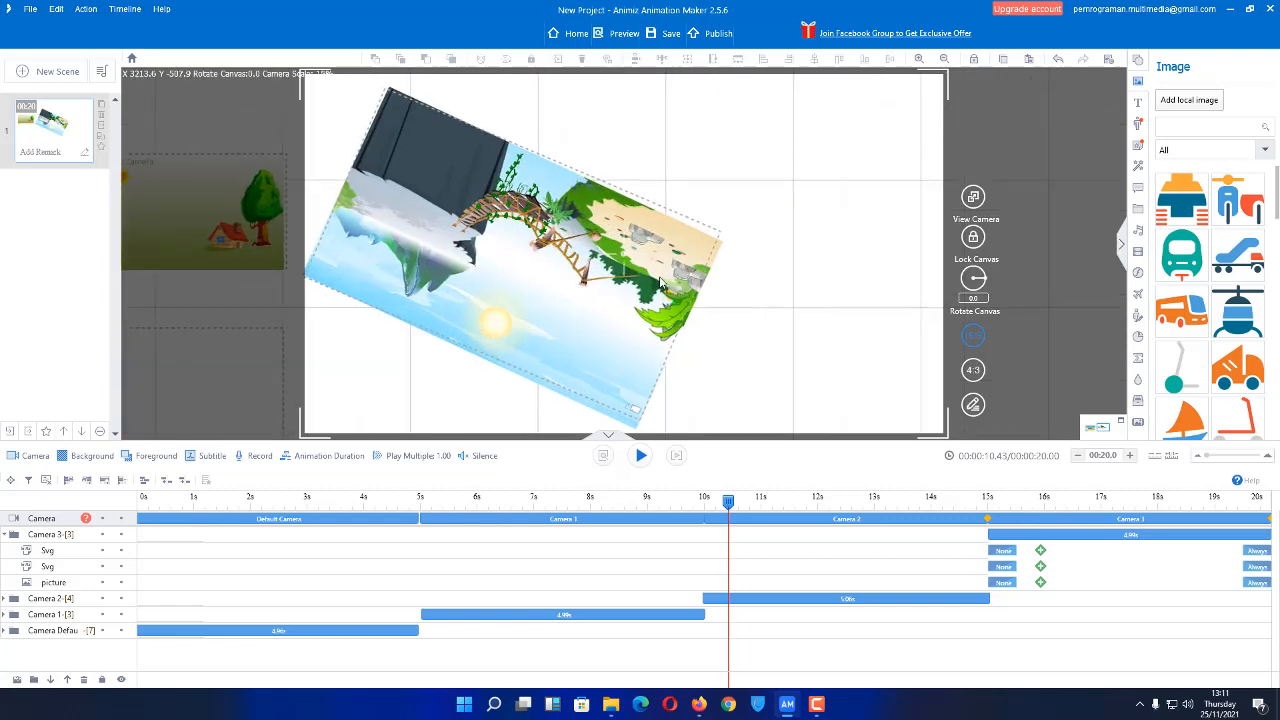
scroll(662, 288, down, 3)
scroll(638, 278, up, 2)
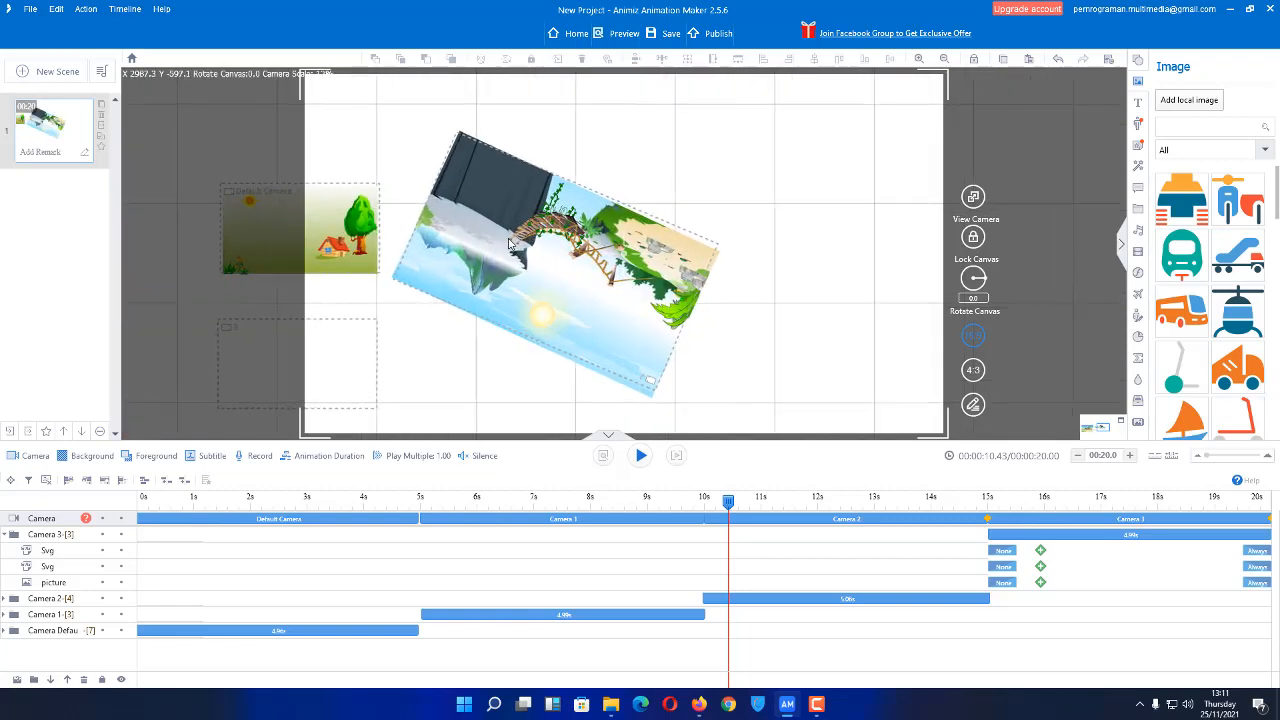
Rotate the canvas view to about 154.4 degrees so the Camera 2 objects appear upright, and inspect the rope bridge object.
scroll(508, 243, up, 2)
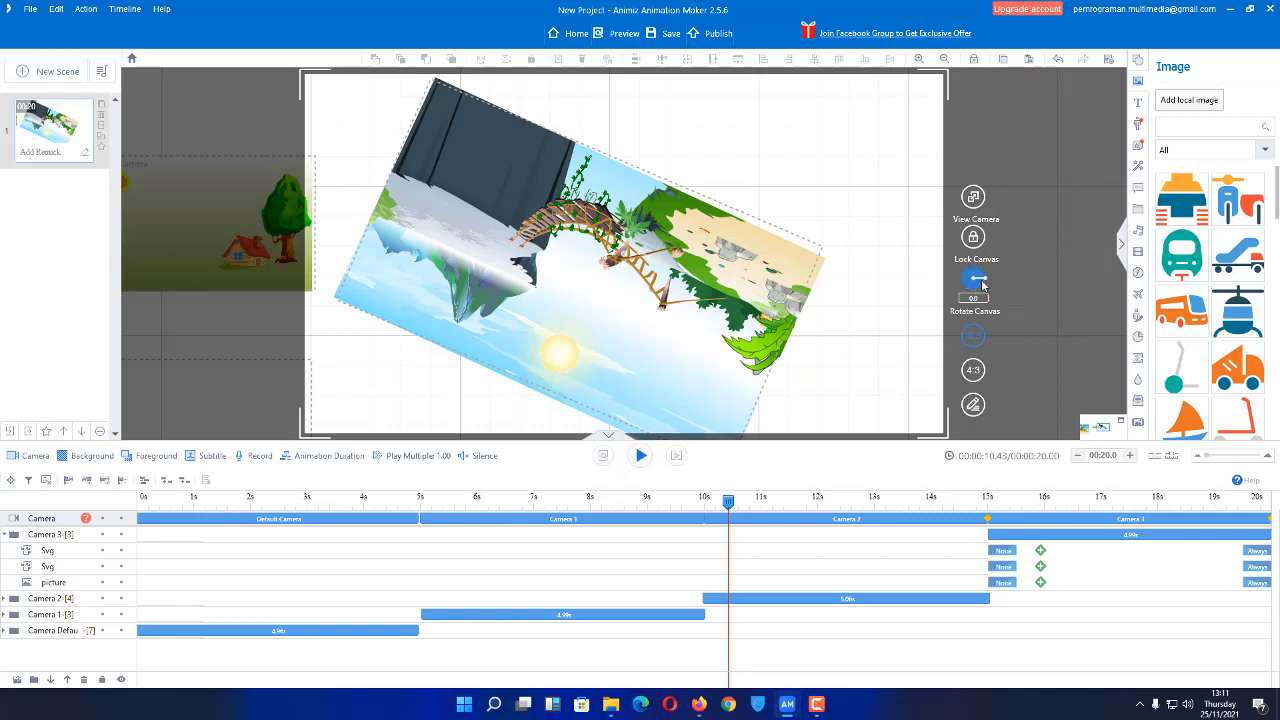
drag(984, 280, 934, 296)
scroll(739, 213, up, 1)
scroll(739, 213, up, 2)
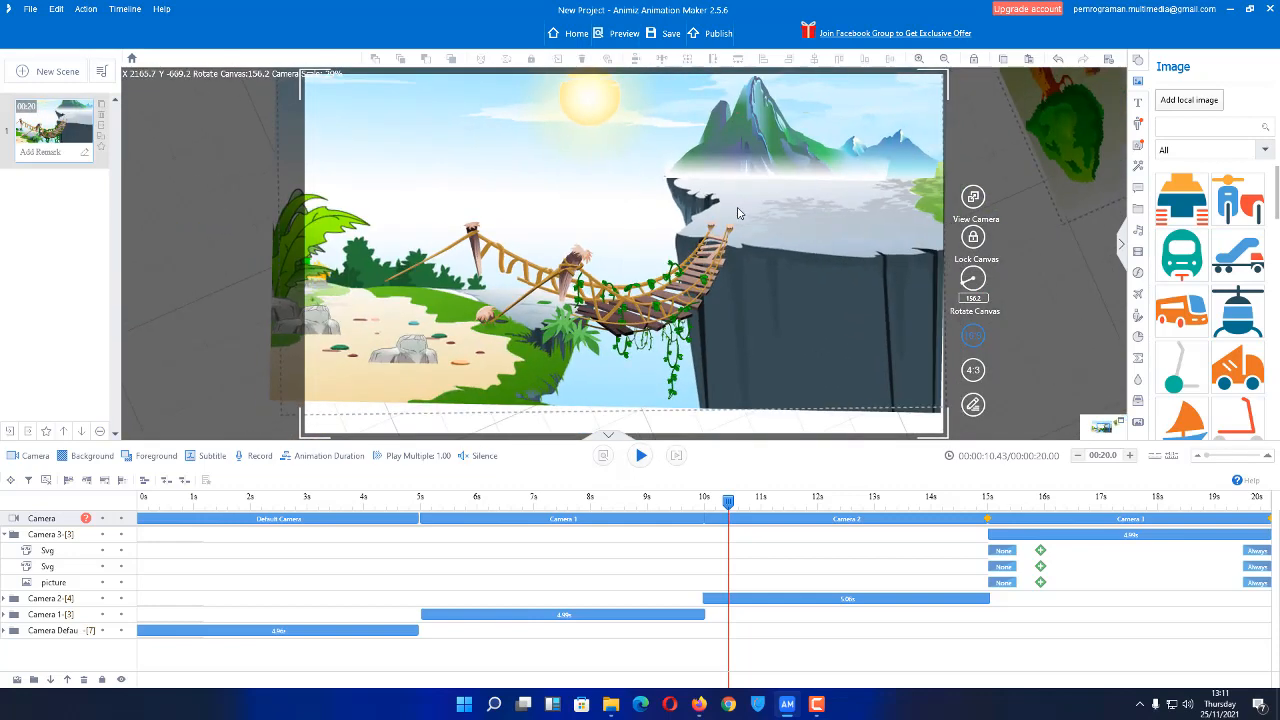
click(632, 290)
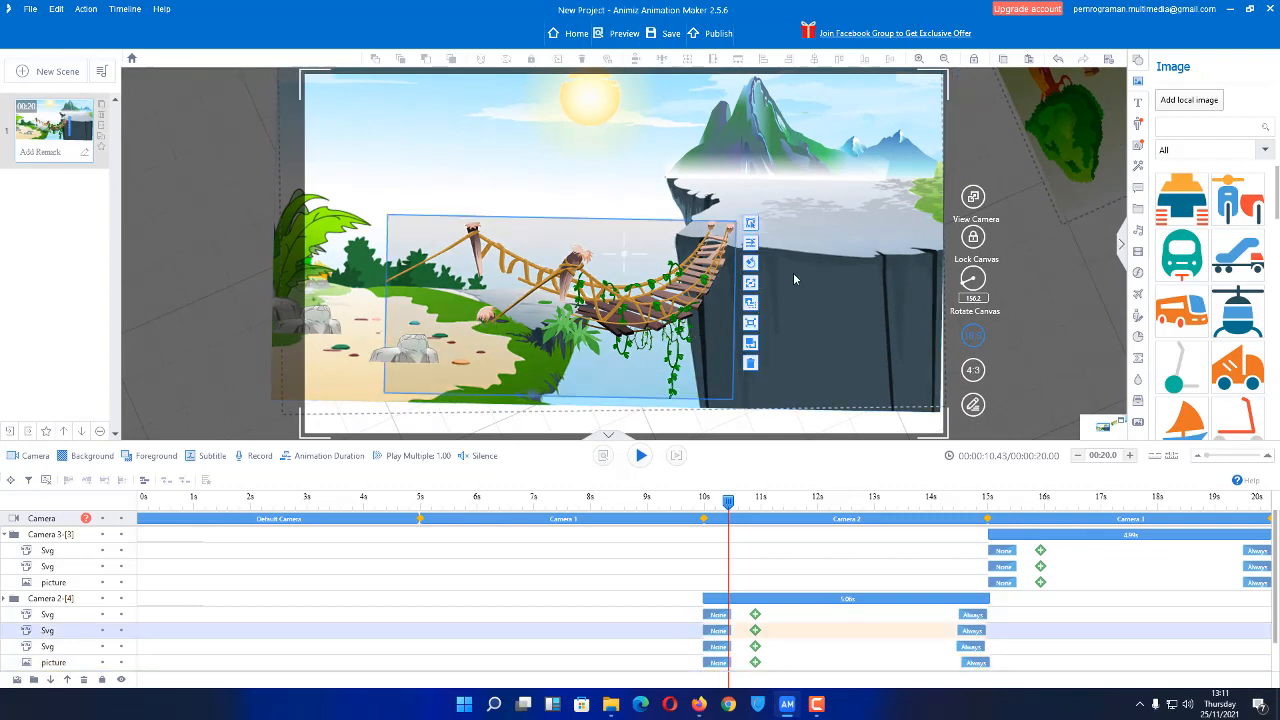
scroll(793, 272, up, 1)
scroll(793, 272, down, 3)
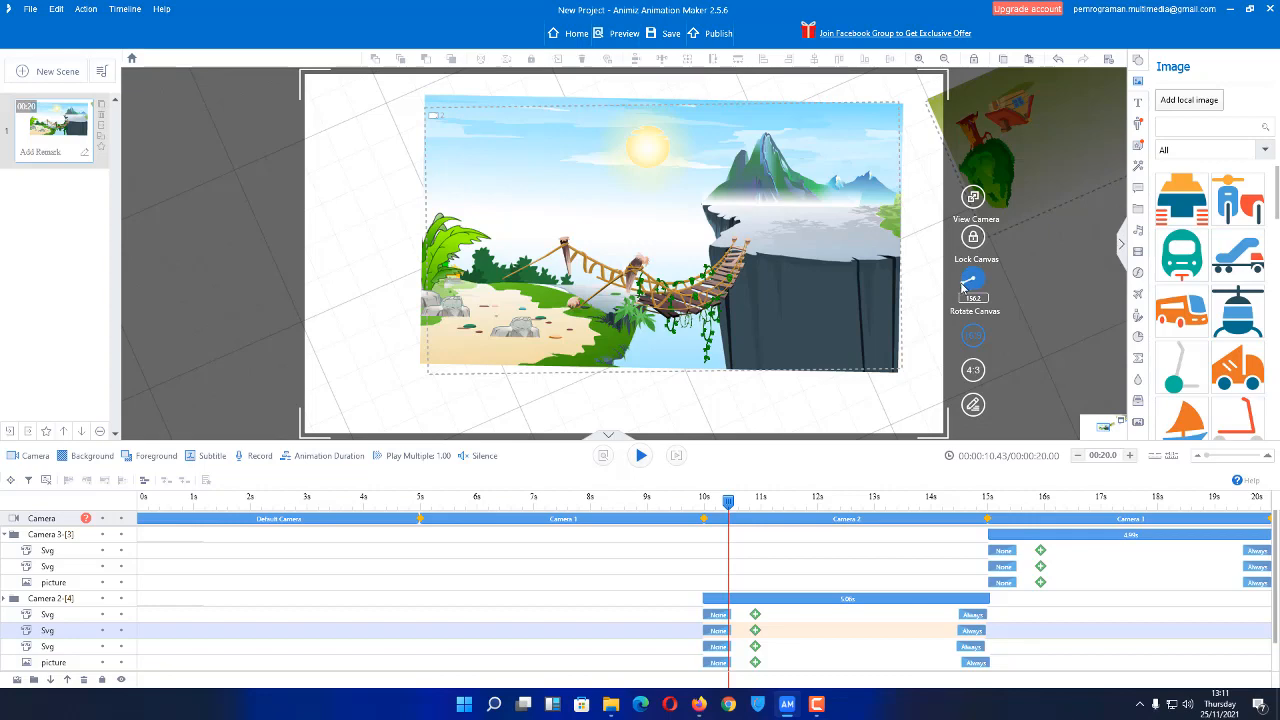
drag(963, 287, 960, 290)
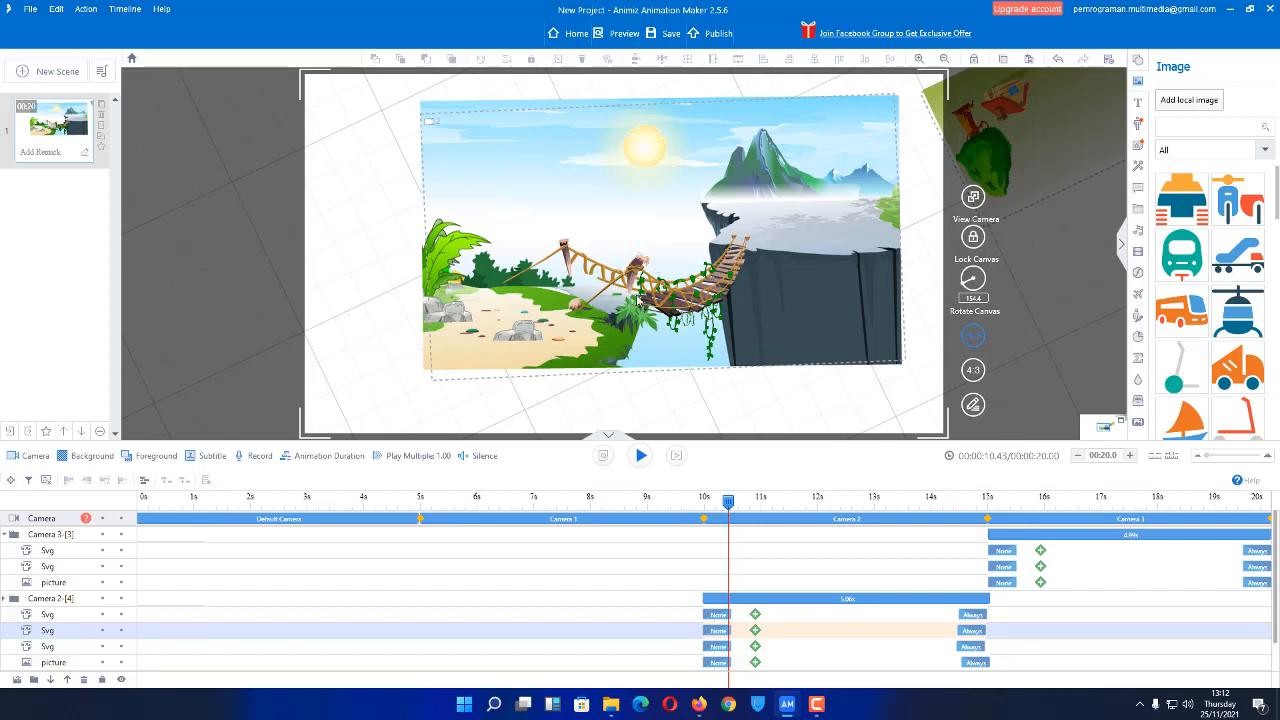
click(640, 297)
click(692, 298)
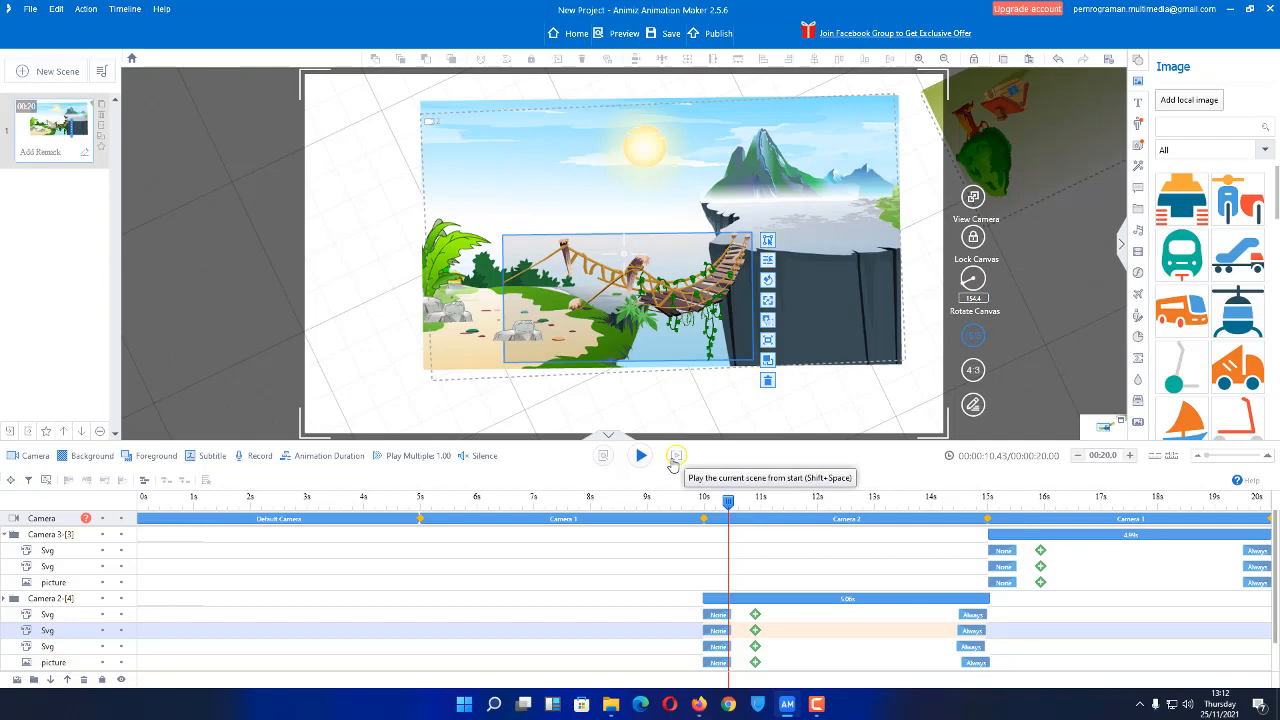
Play the whole scene from the start and view all camera frames together on the canvas.
click(673, 460)
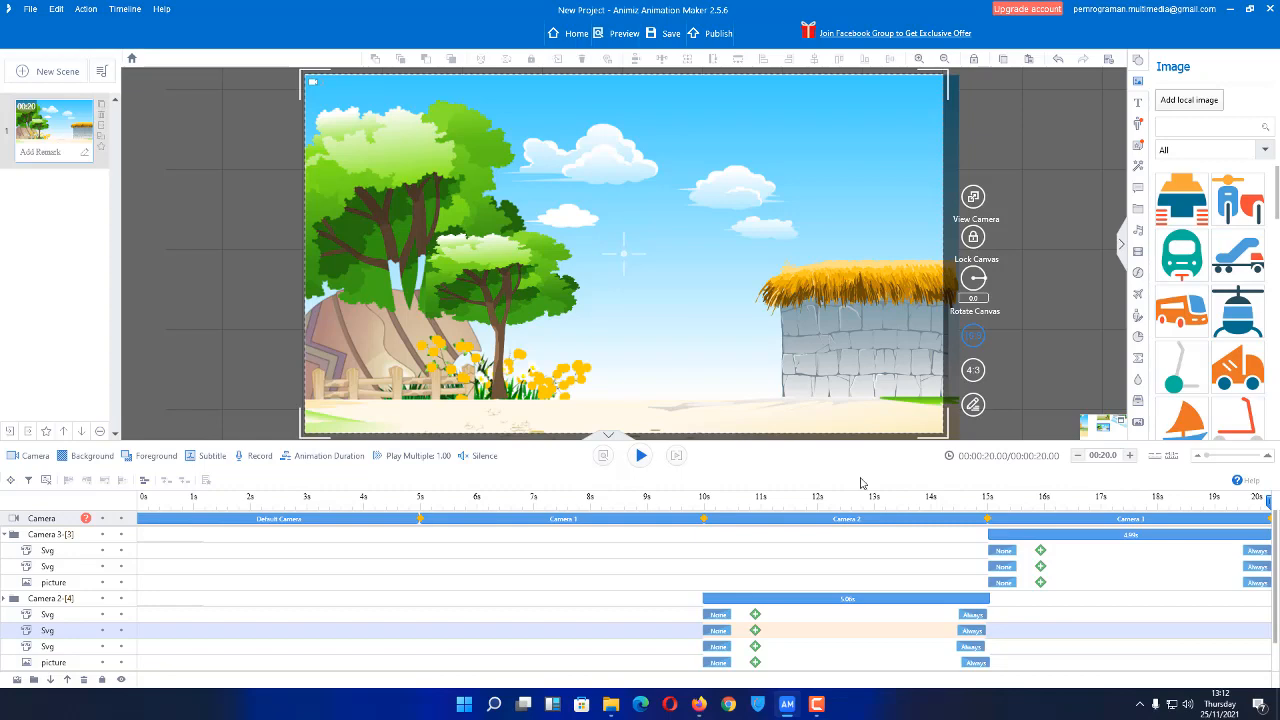
scroll(829, 312, down, 9)
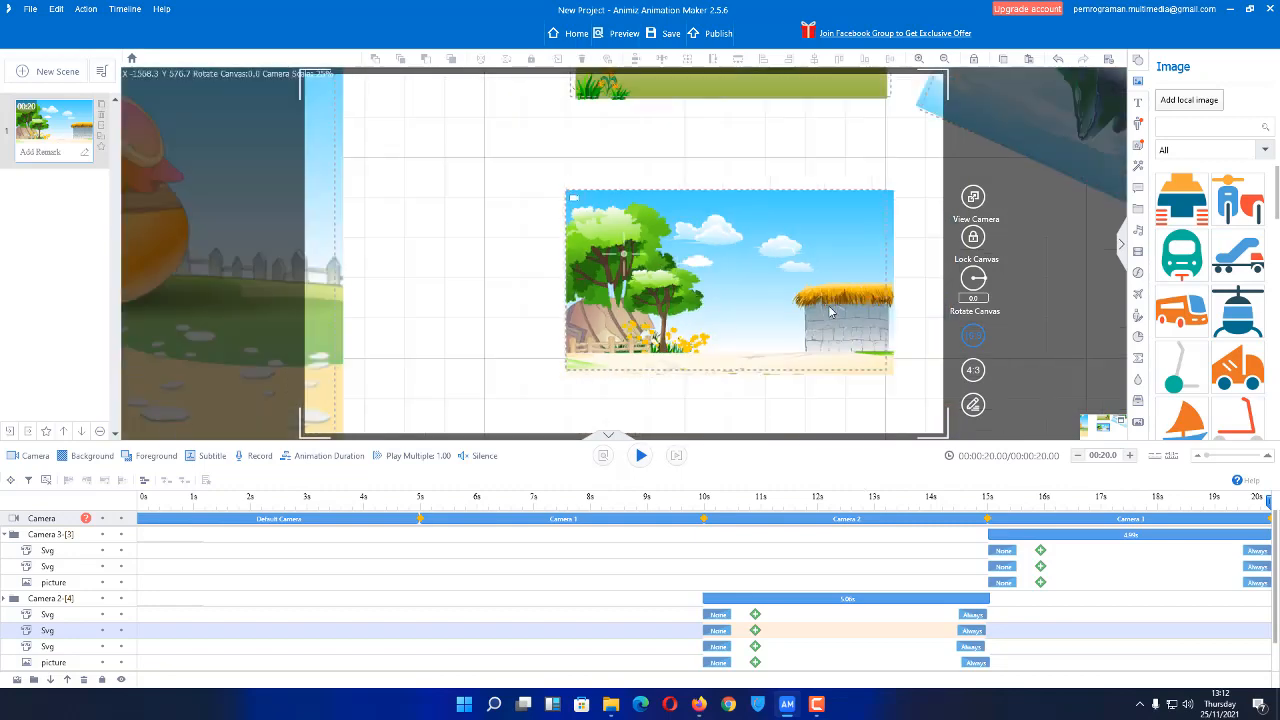
drag(803, 356, 799, 330)
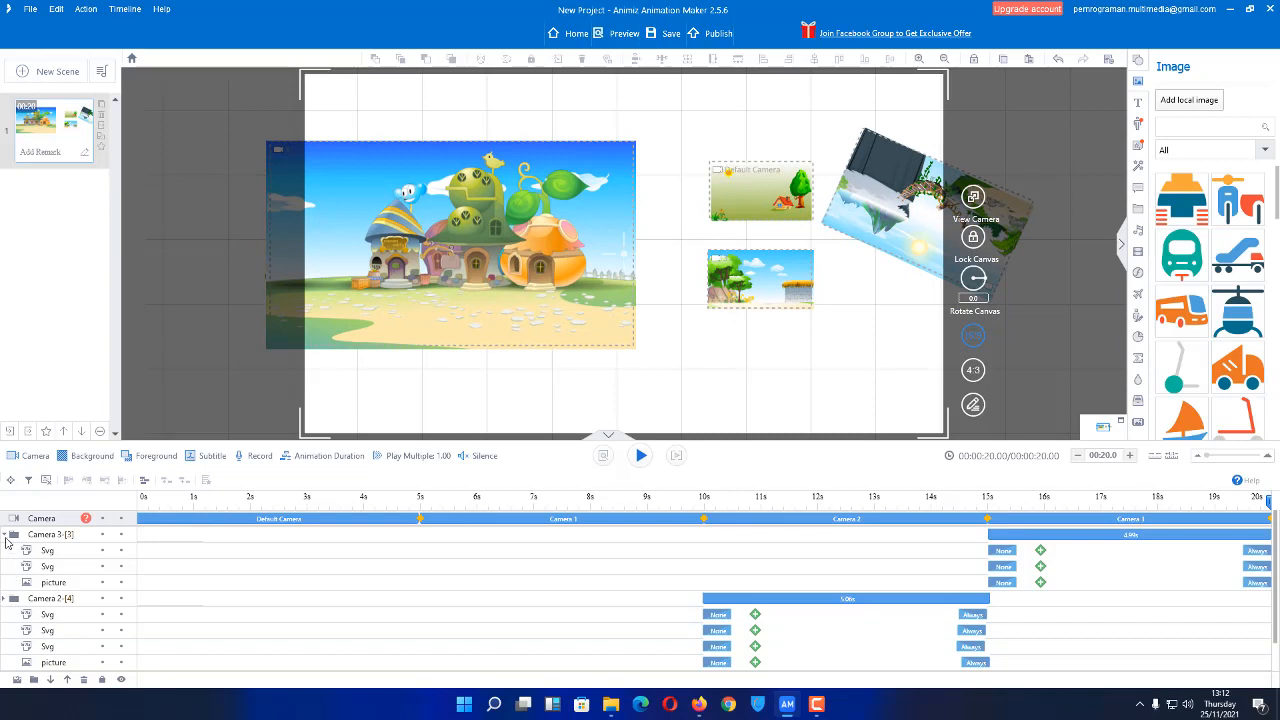
Collapse the Camera 3 and Camera 2 folders and scale the scene's animation duration to 25 seconds.
click(4, 536)
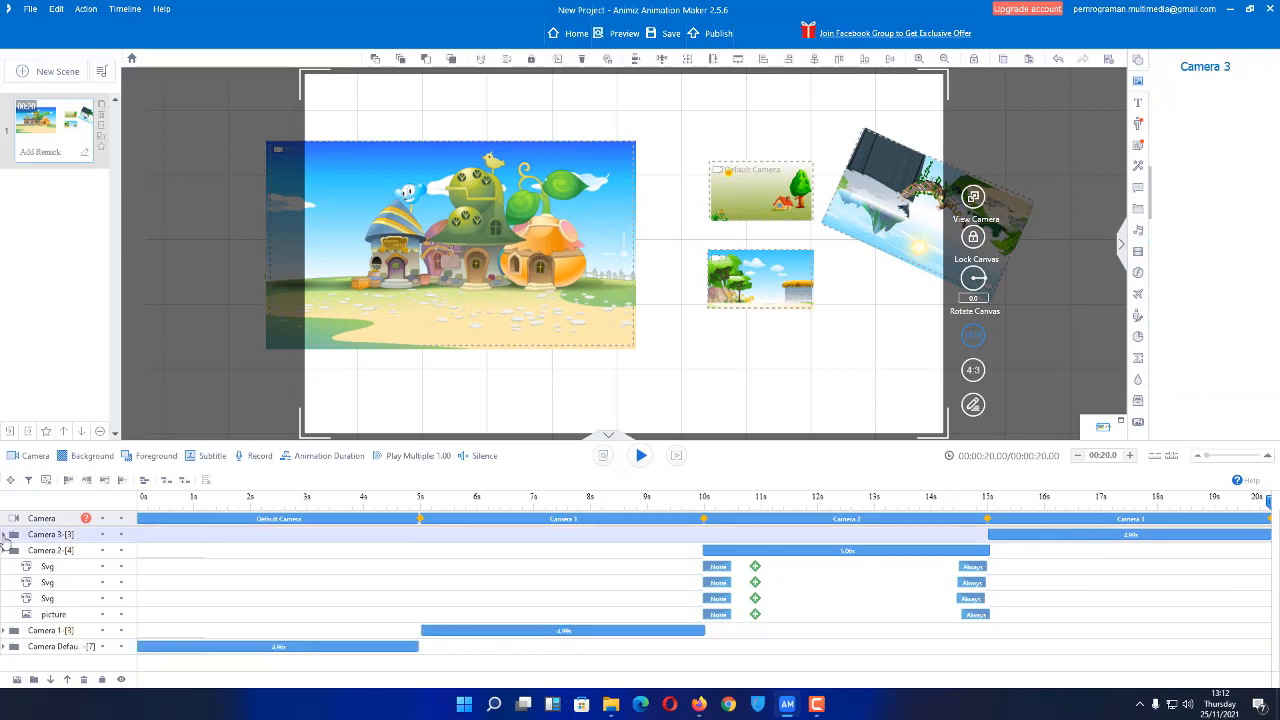
click(5, 551)
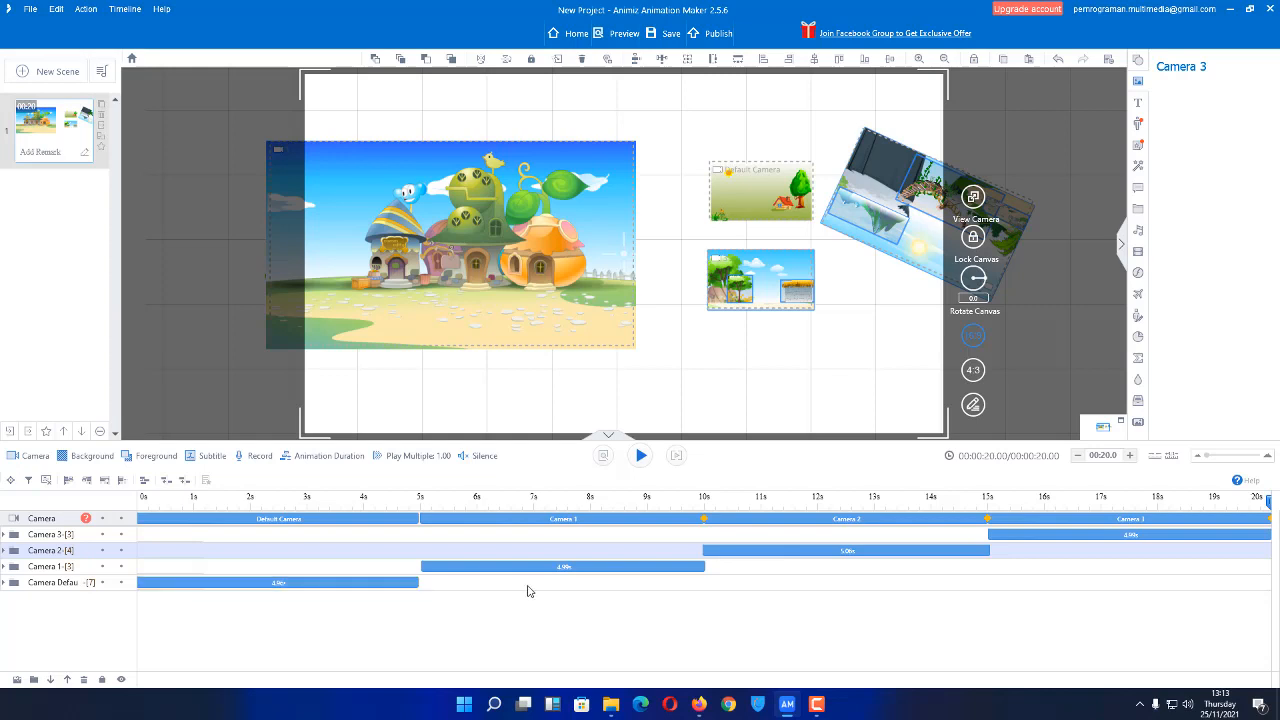
click(337, 460)
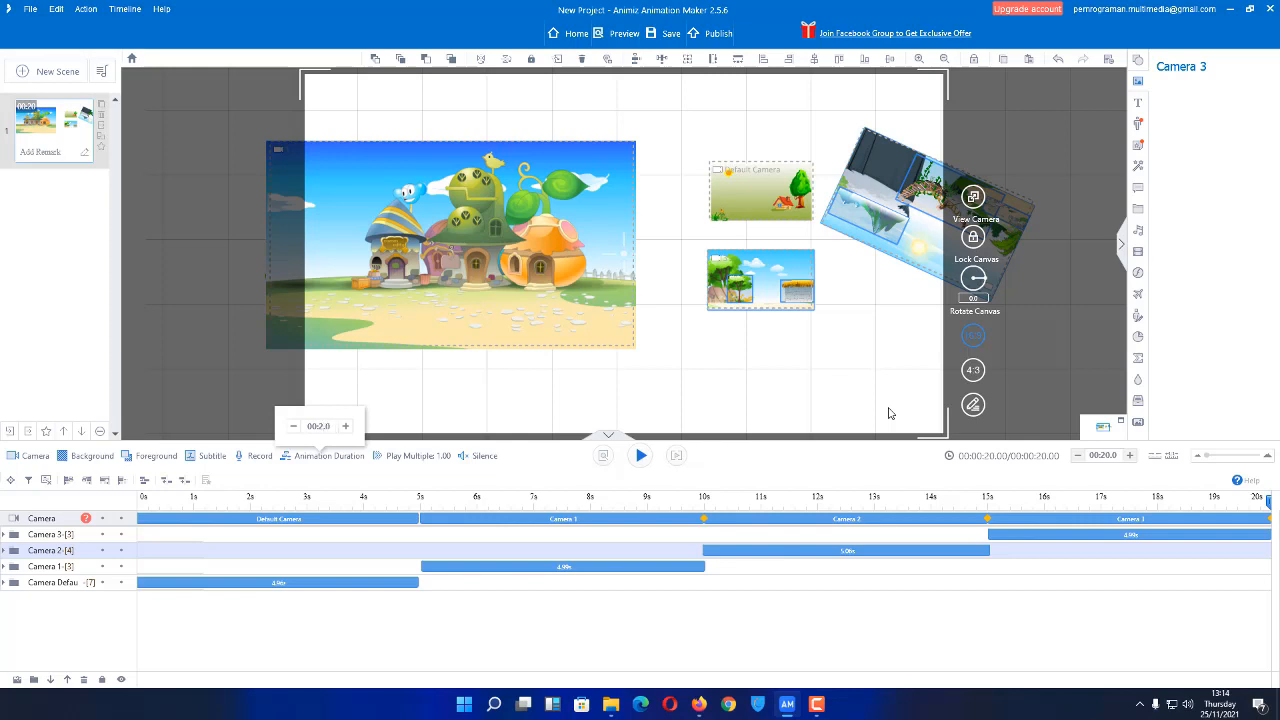
text(5)
key(Return)
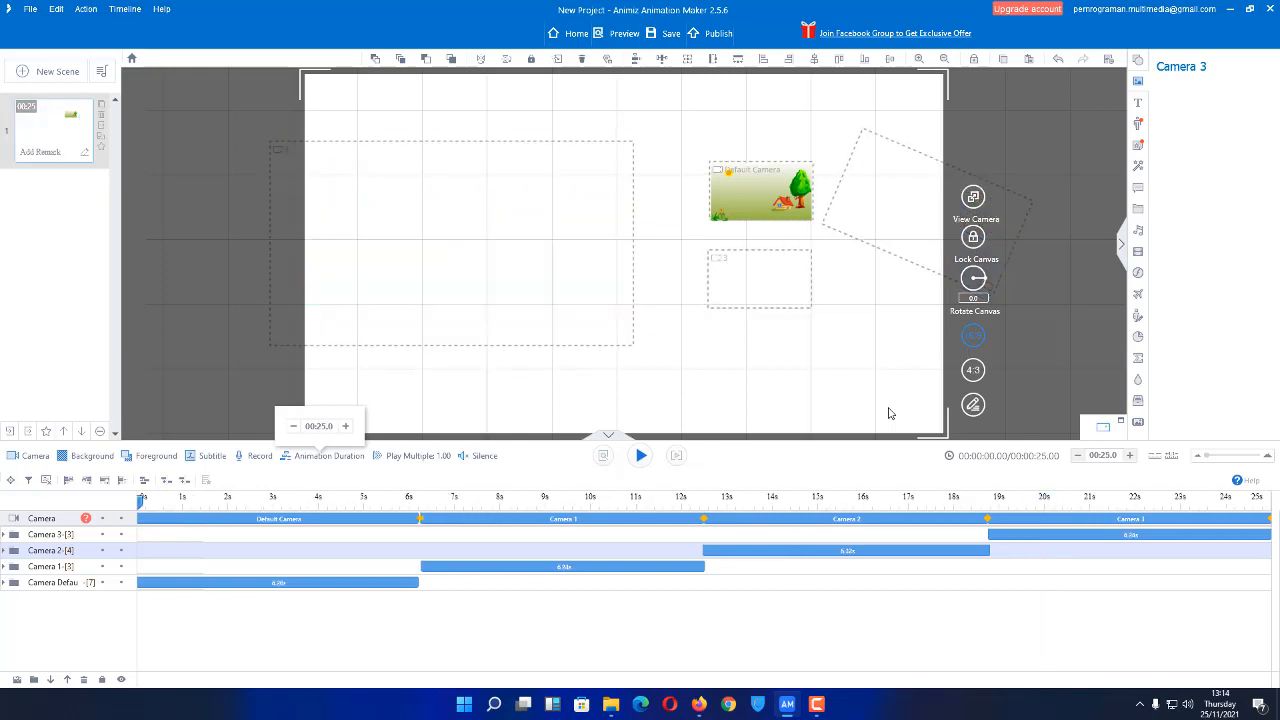
Shorten the Camera 3 segment on the timeline so it ends at about 22.92 seconds.
click(1271, 521)
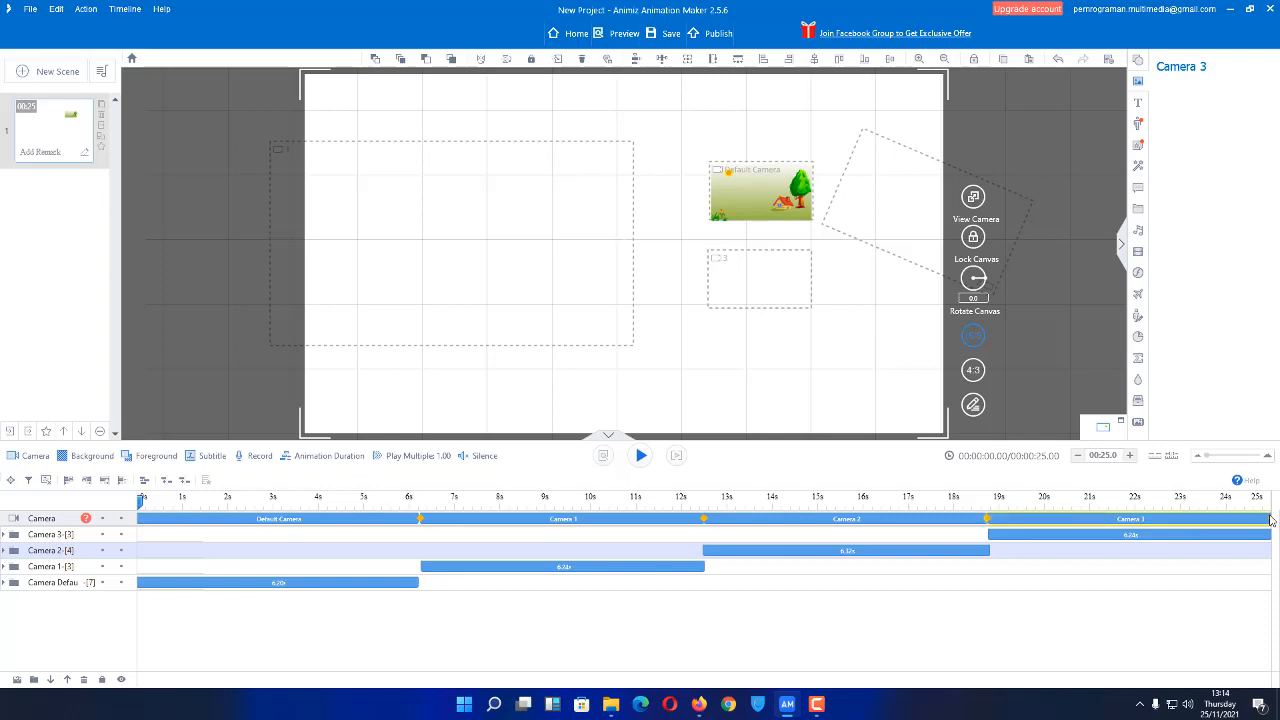
click(1265, 518)
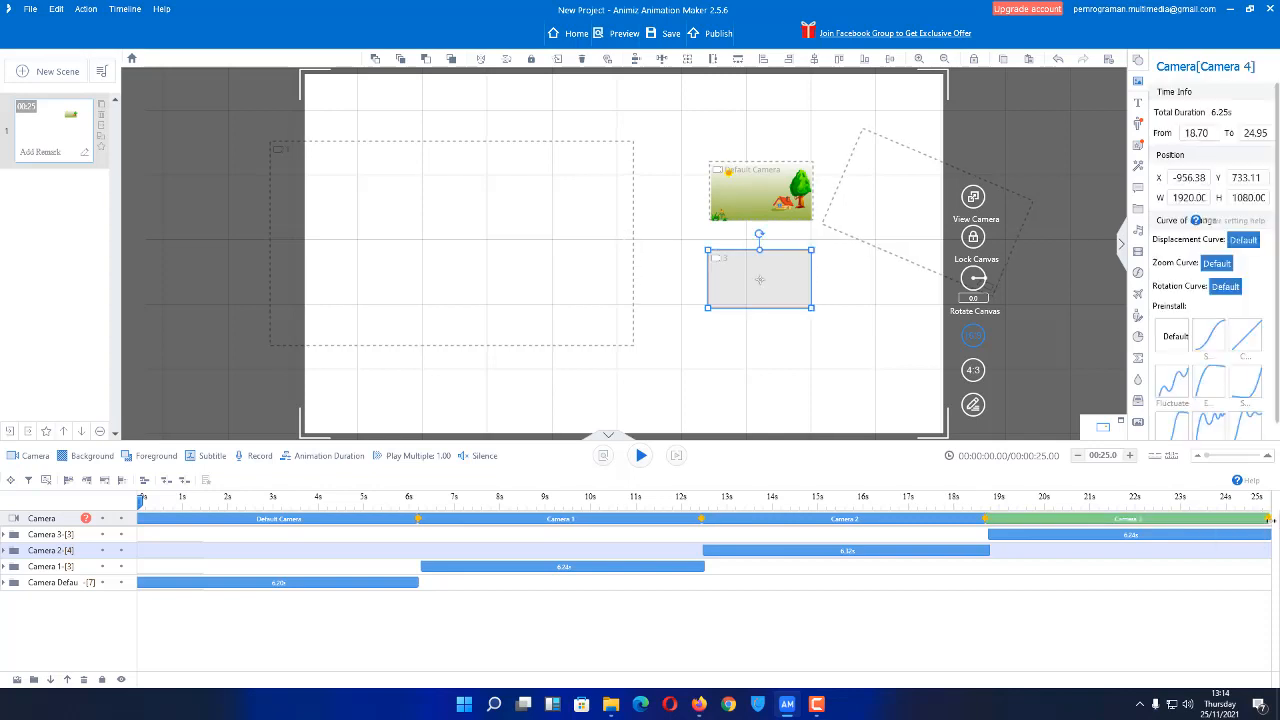
drag(1268, 518, 1176, 537)
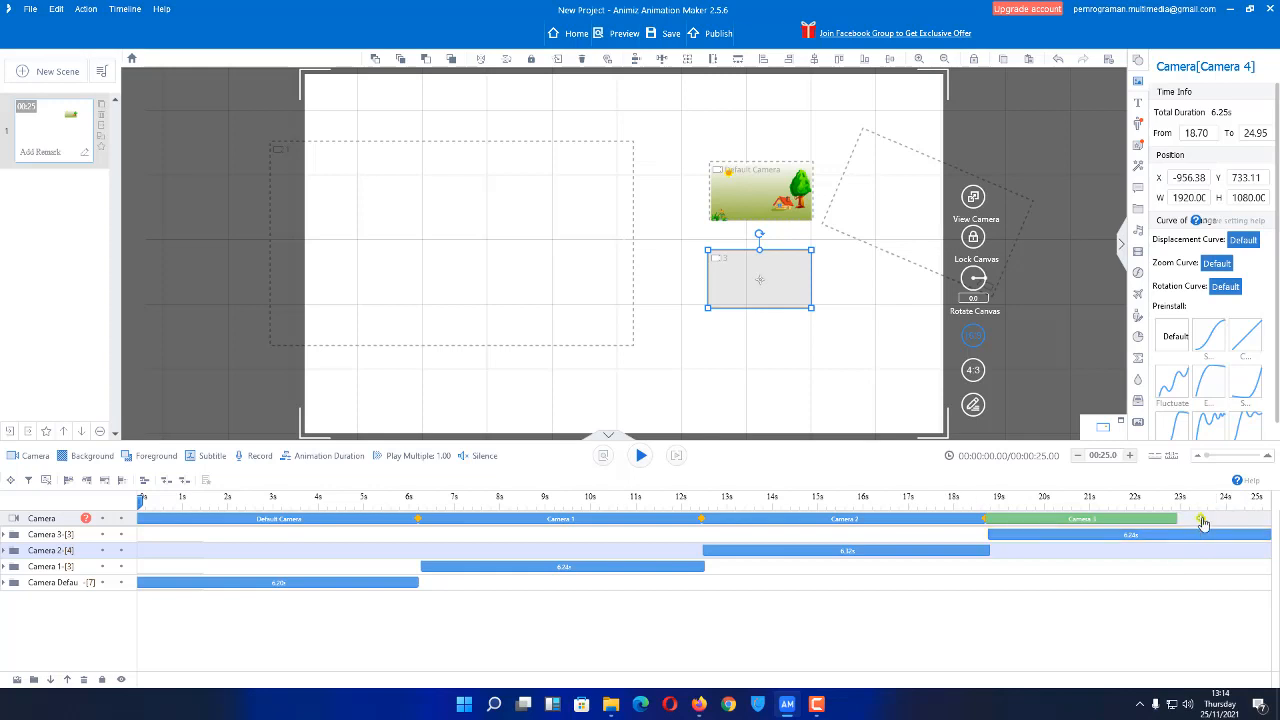
Add a camera after the Camera 3 segment using the Default Camera view and extend the timeline to fit it.
click(1202, 520)
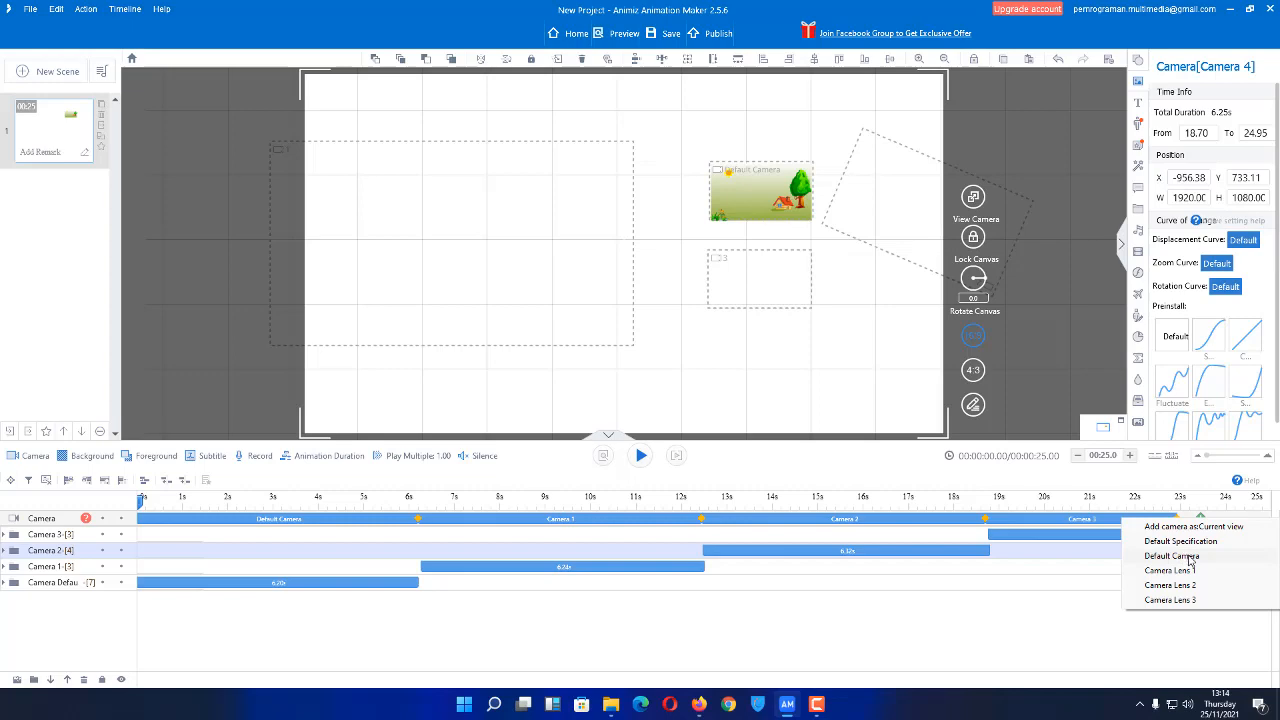
click(1189, 559)
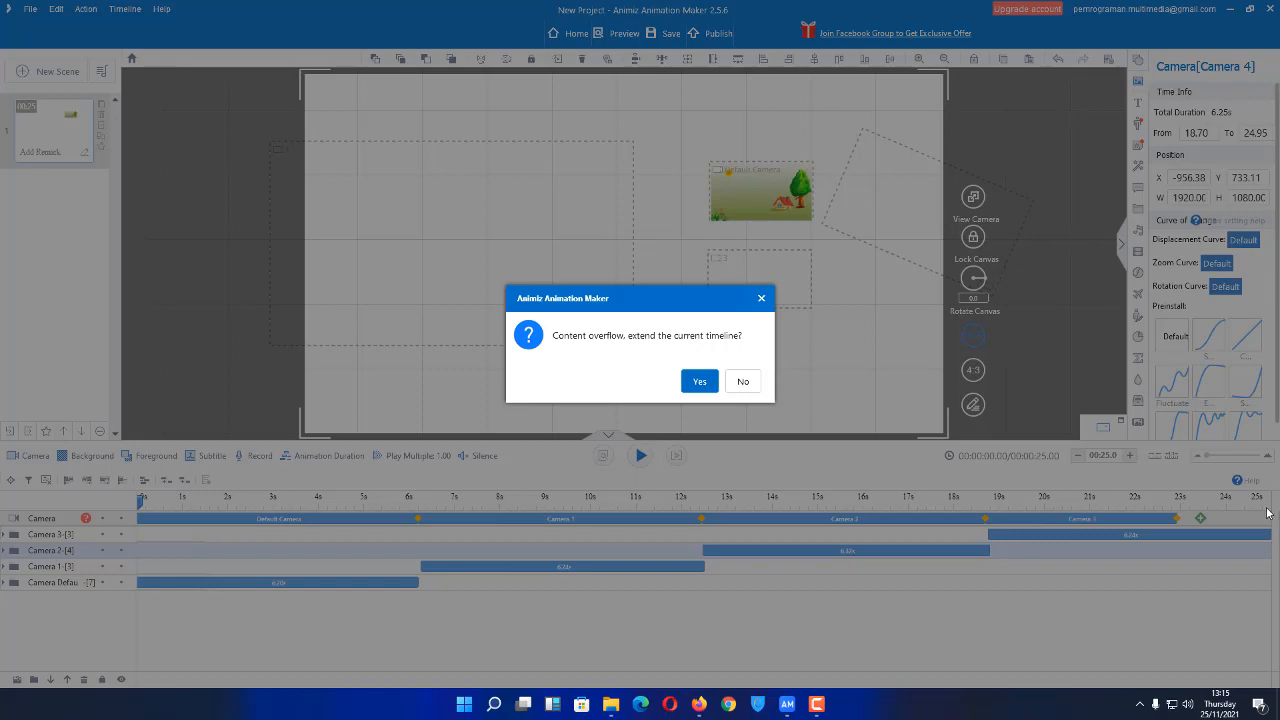
click(695, 382)
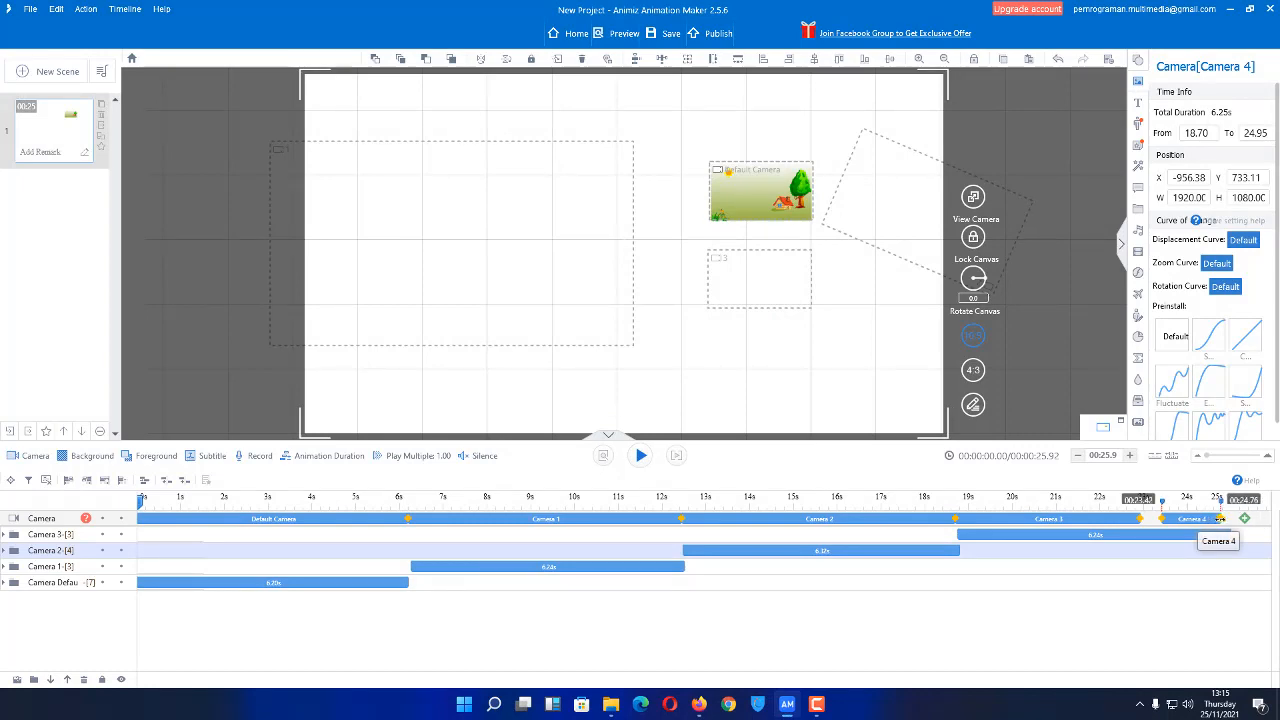
Add another Default Camera view at the end, extending the timeline, and move its segment to run from 24.59 to 26.59 seconds.
click(1246, 519)
click(1247, 521)
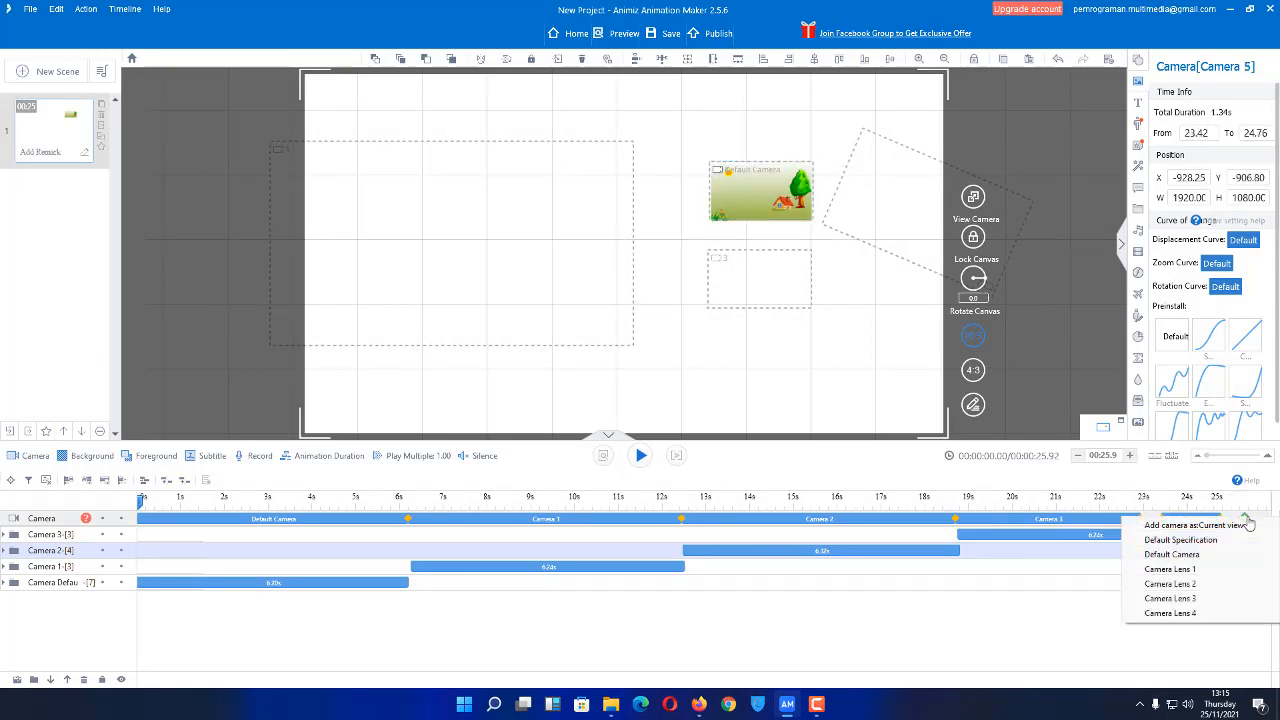
click(1195, 556)
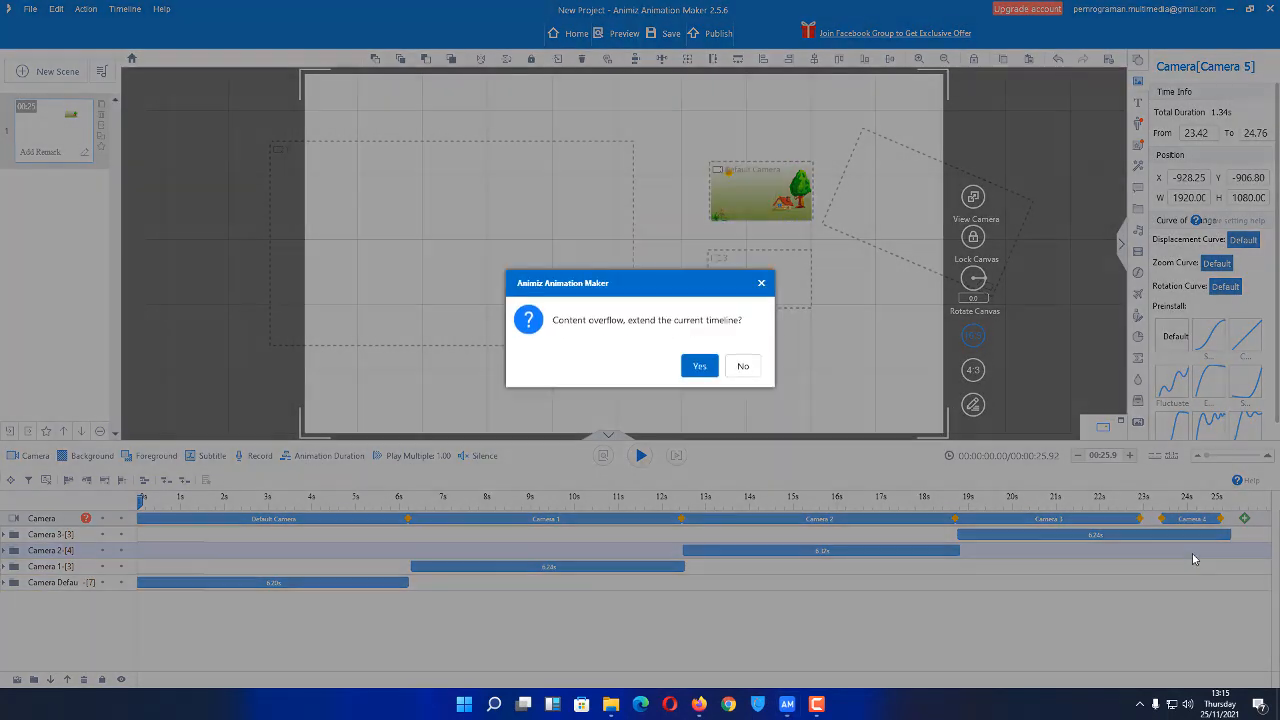
click(688, 381)
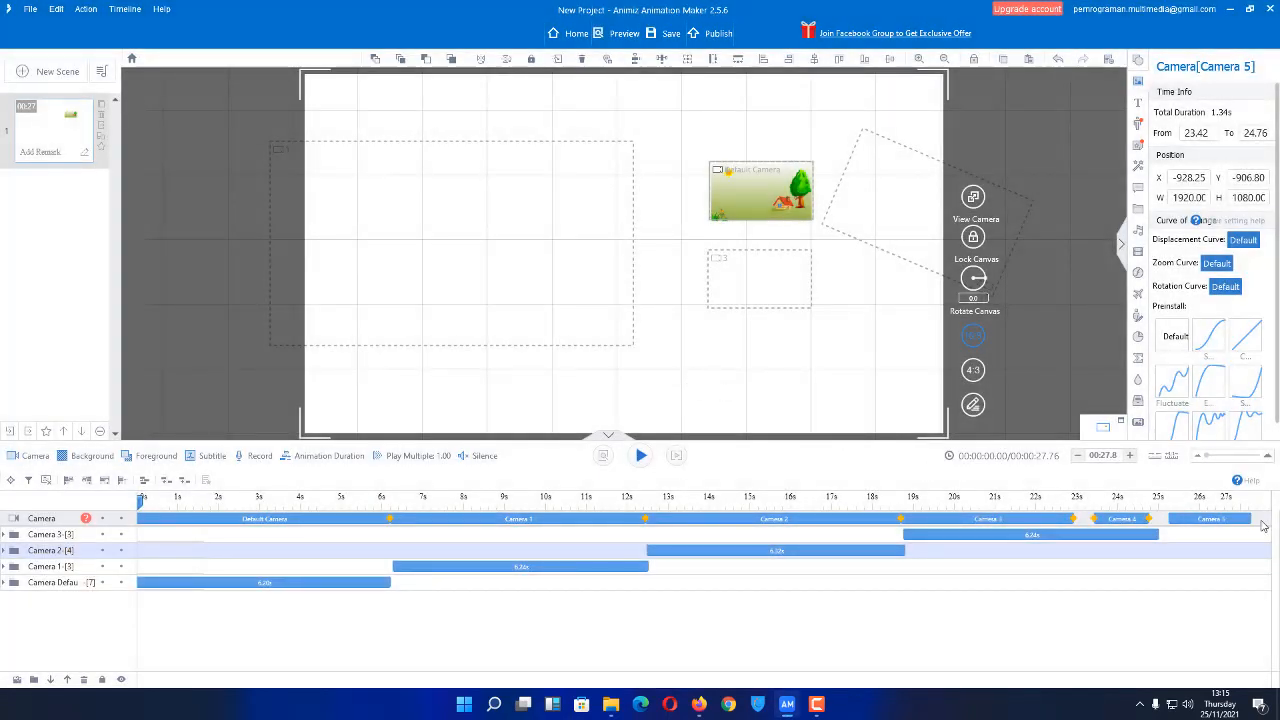
click(1248, 519)
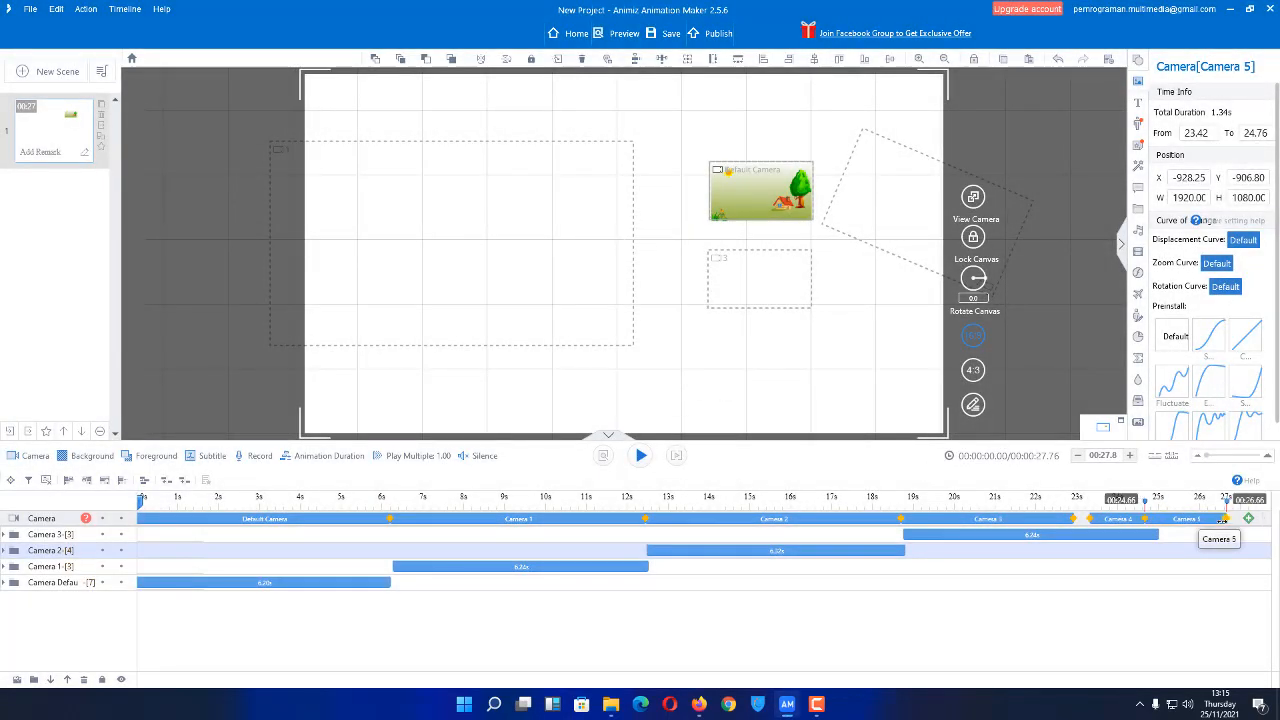
Try to add one more Default Camera view, review the free plan's camera limit in the account comparison, and close it.
click(1248, 519)
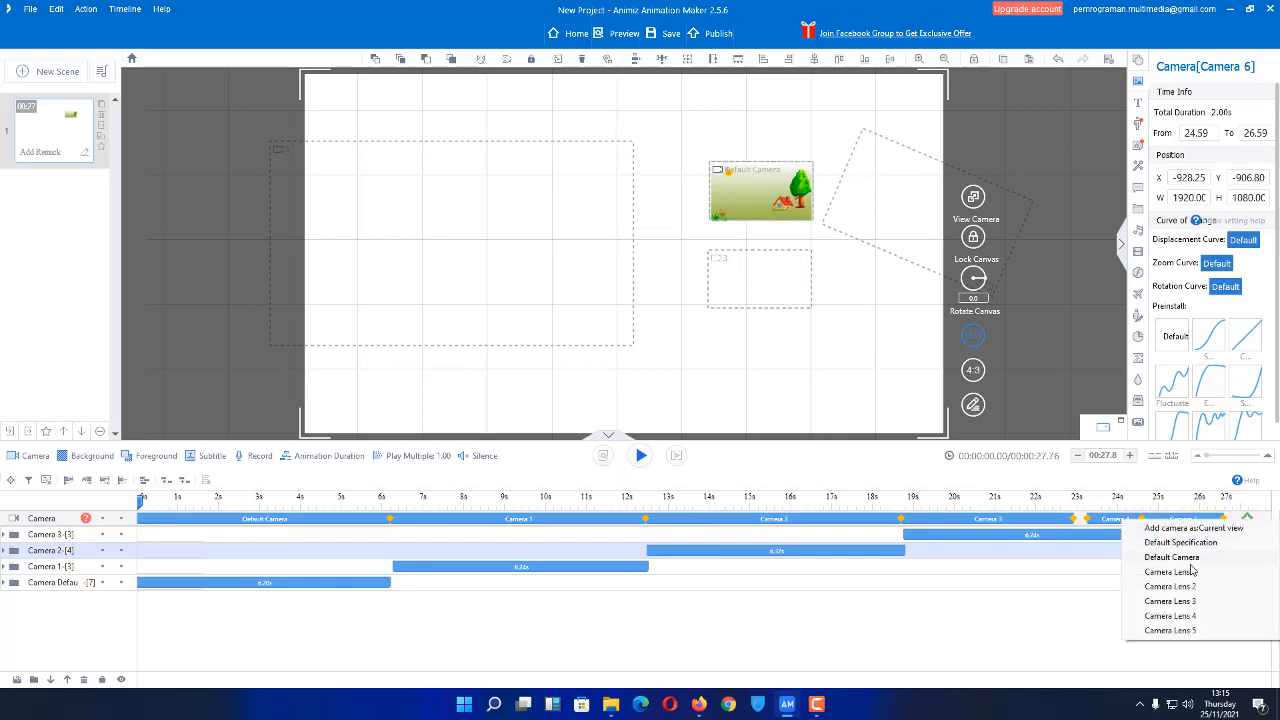
click(1180, 558)
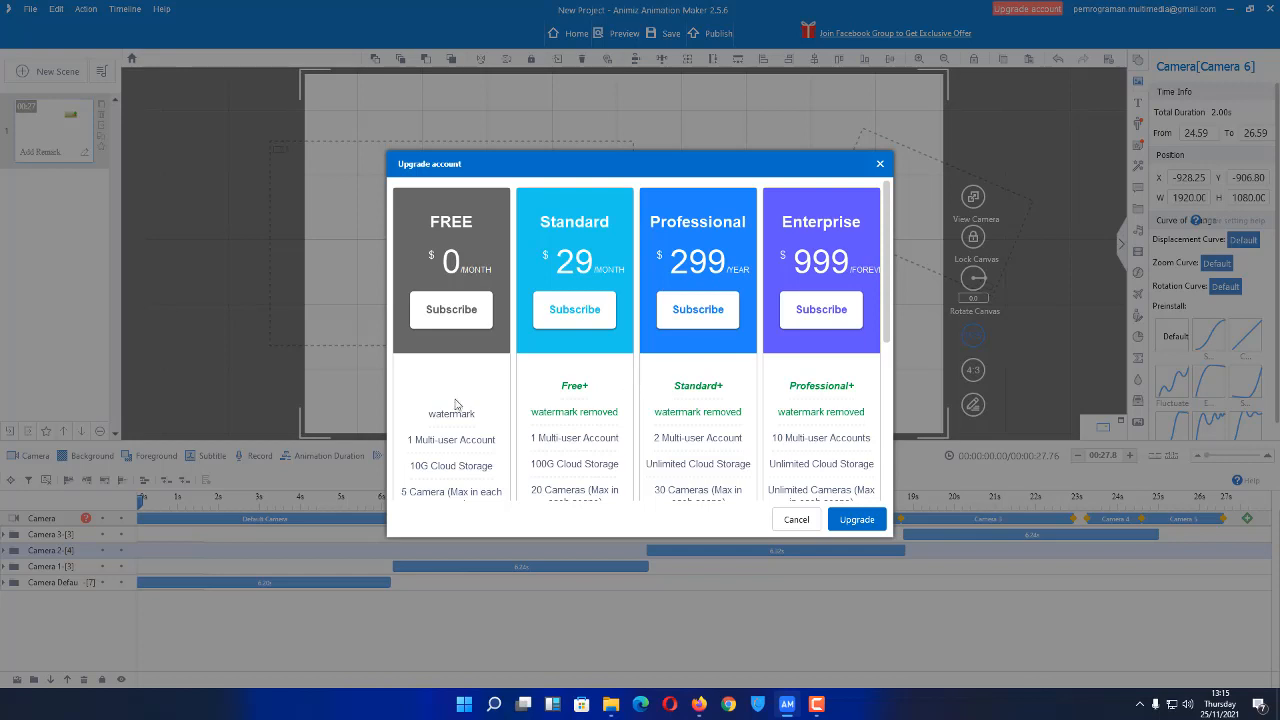
scroll(453, 342, down, 1)
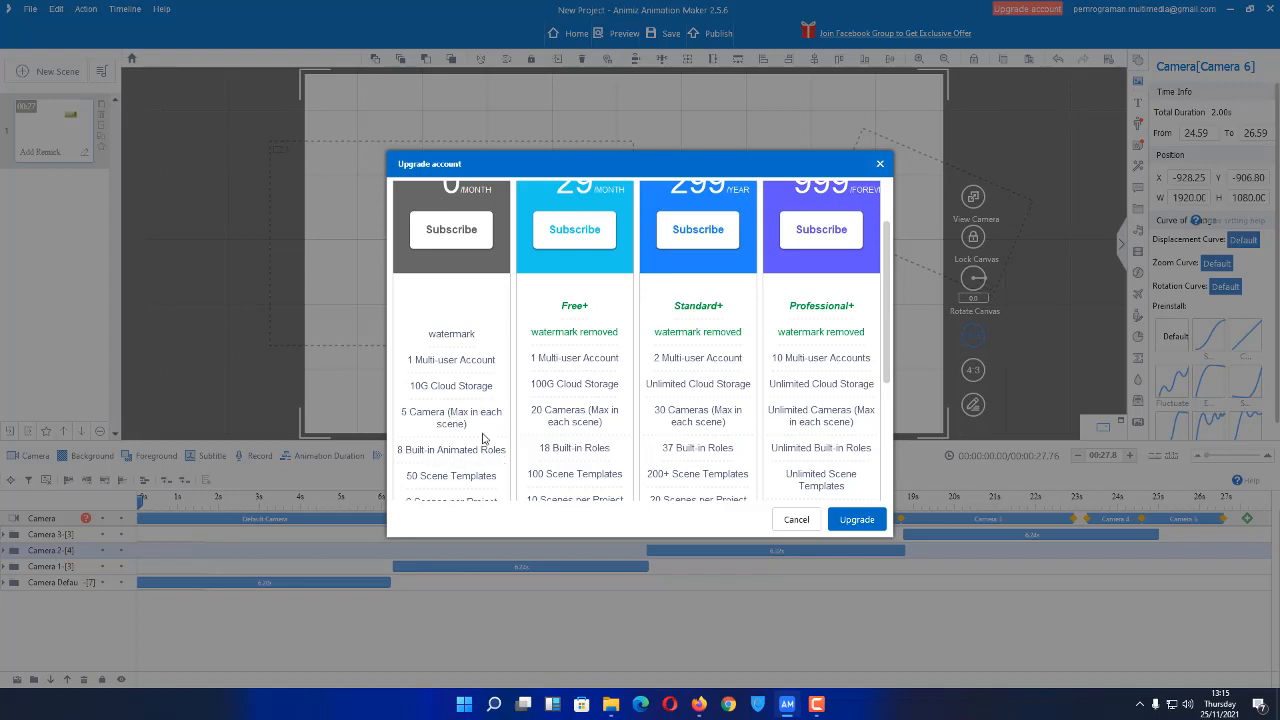
scroll(465, 399, down, 1)
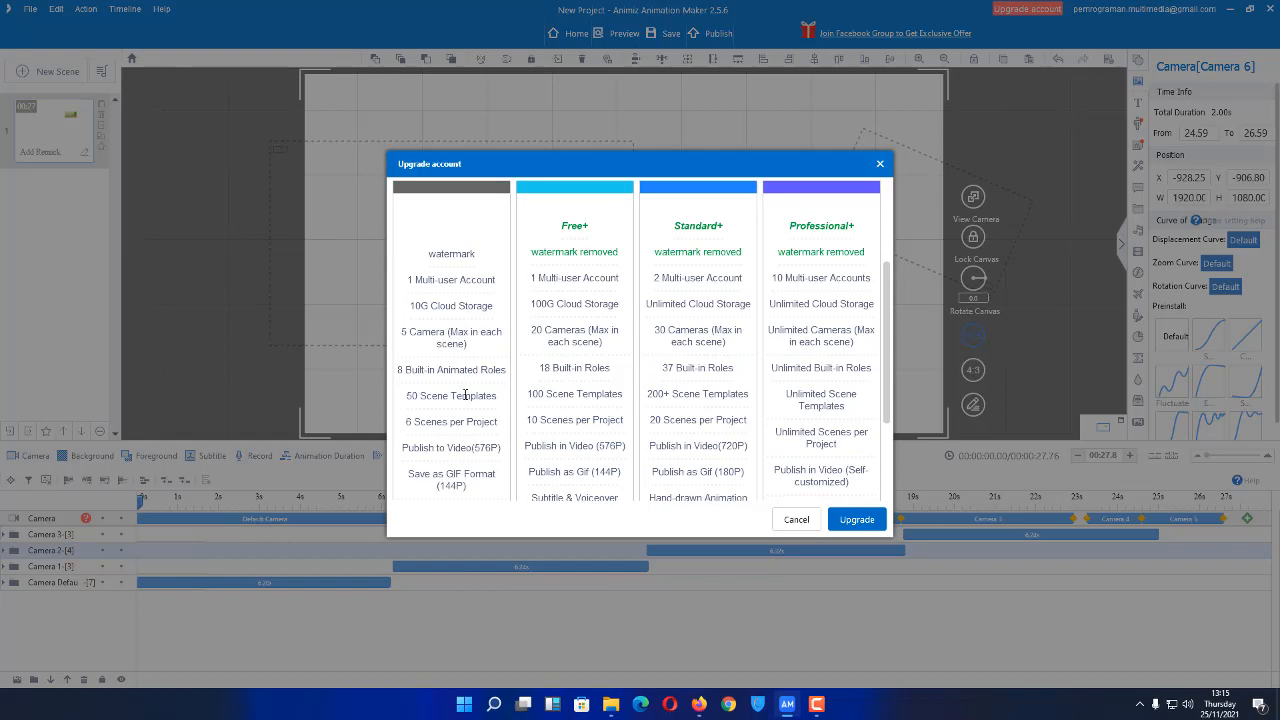
click(877, 170)
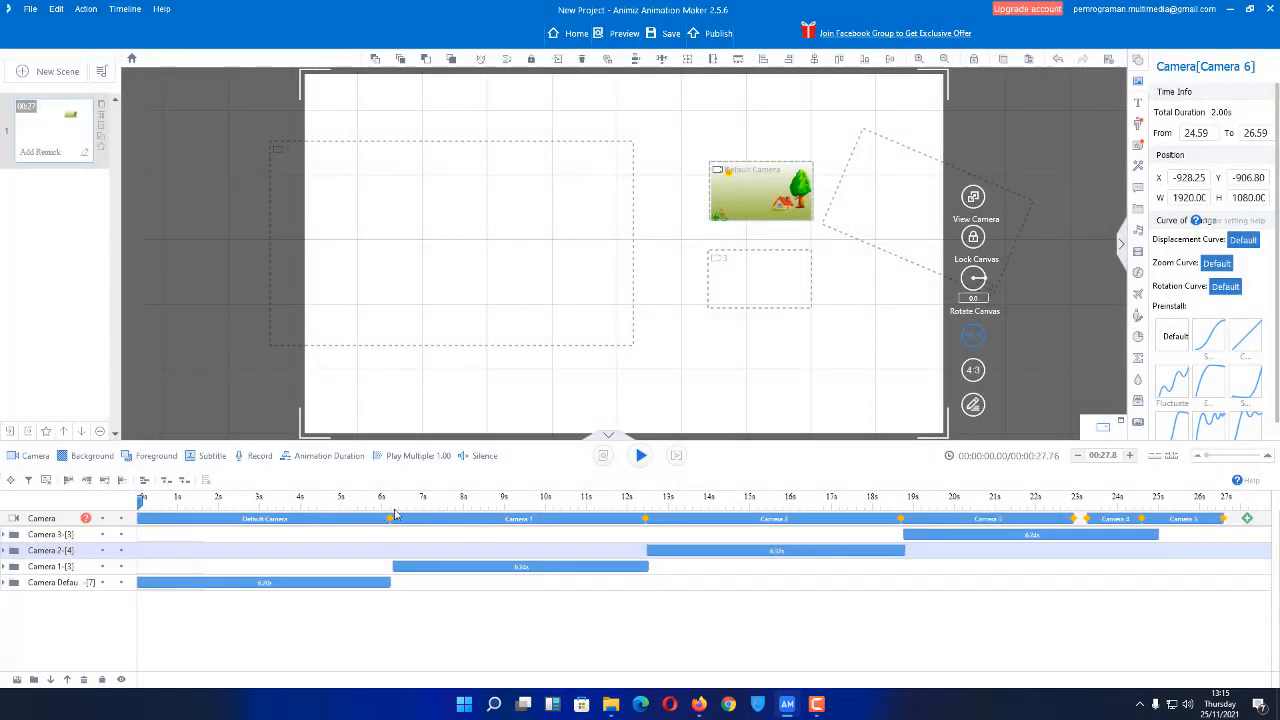
Go through the Camera 1 to Camera 5 segments on the timeline one by one to check the cameras in use.
click(515, 521)
click(788, 527)
click(1003, 526)
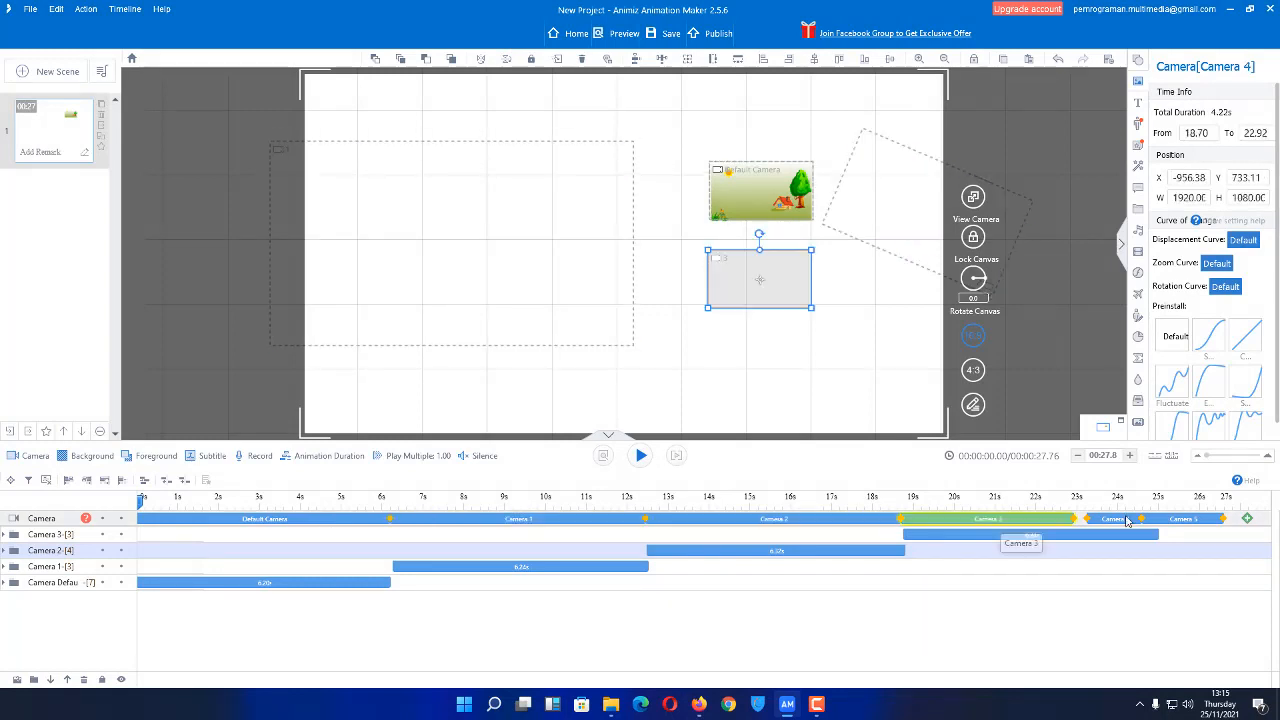
click(1123, 520)
click(1194, 520)
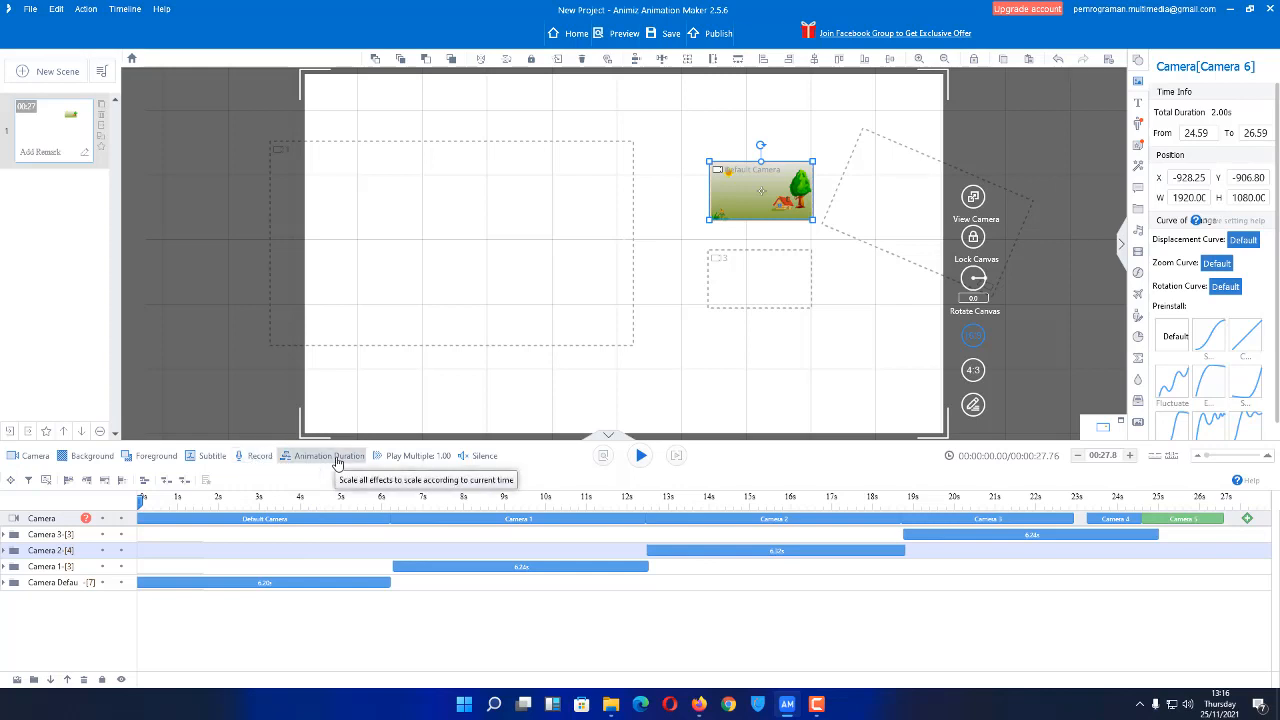
Try to add a camera based on Camera Lens 1, read through the features of every account plan, and close the comparison.
click(1249, 520)
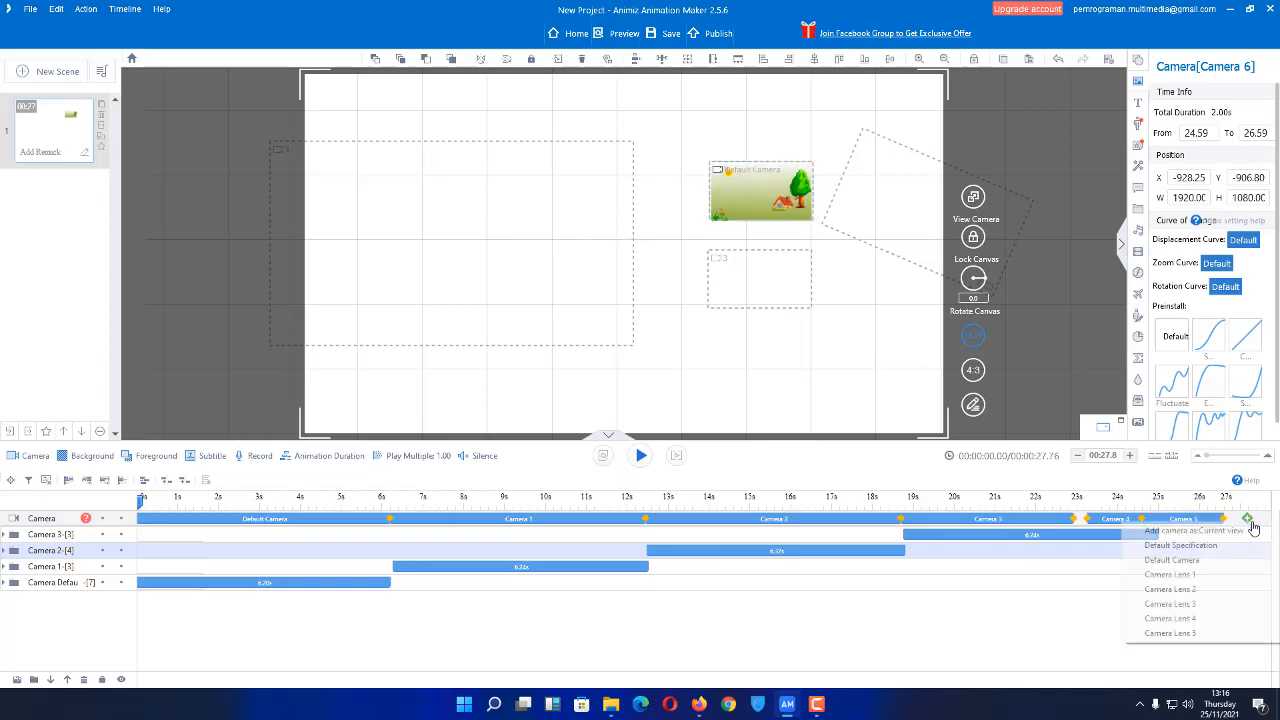
click(1188, 574)
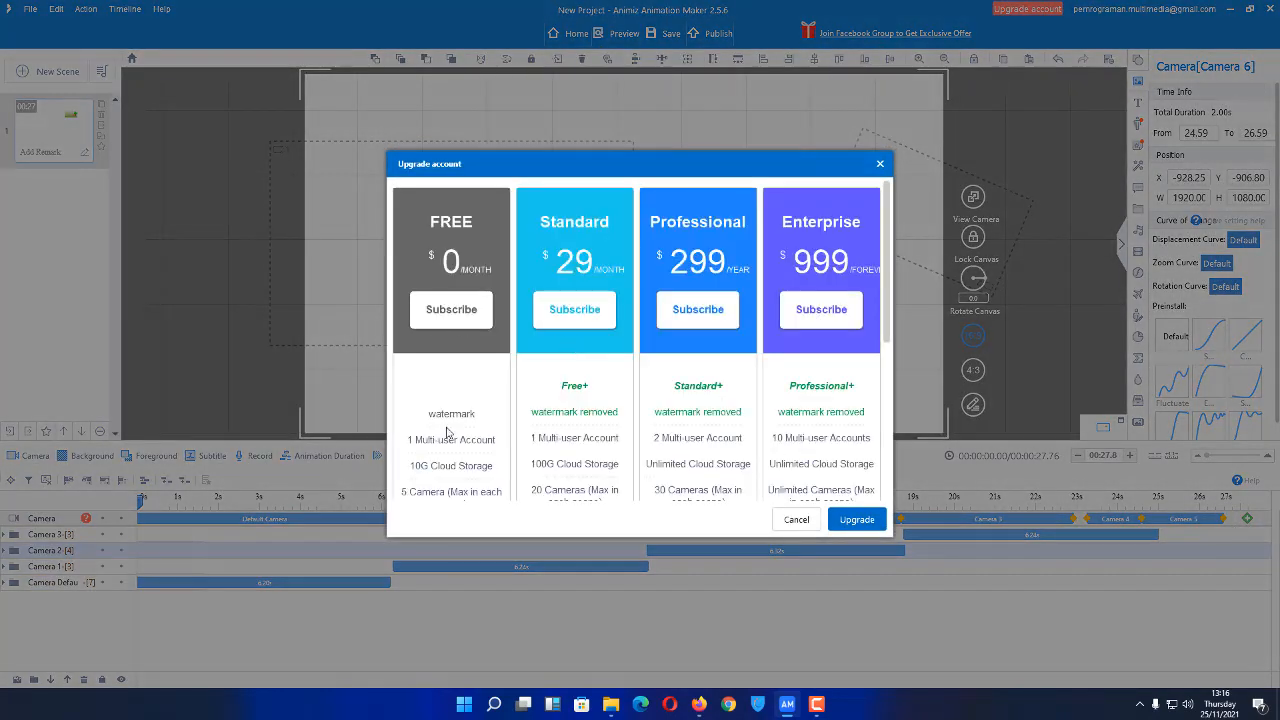
scroll(447, 432, down, 1)
scroll(470, 450, down, 1)
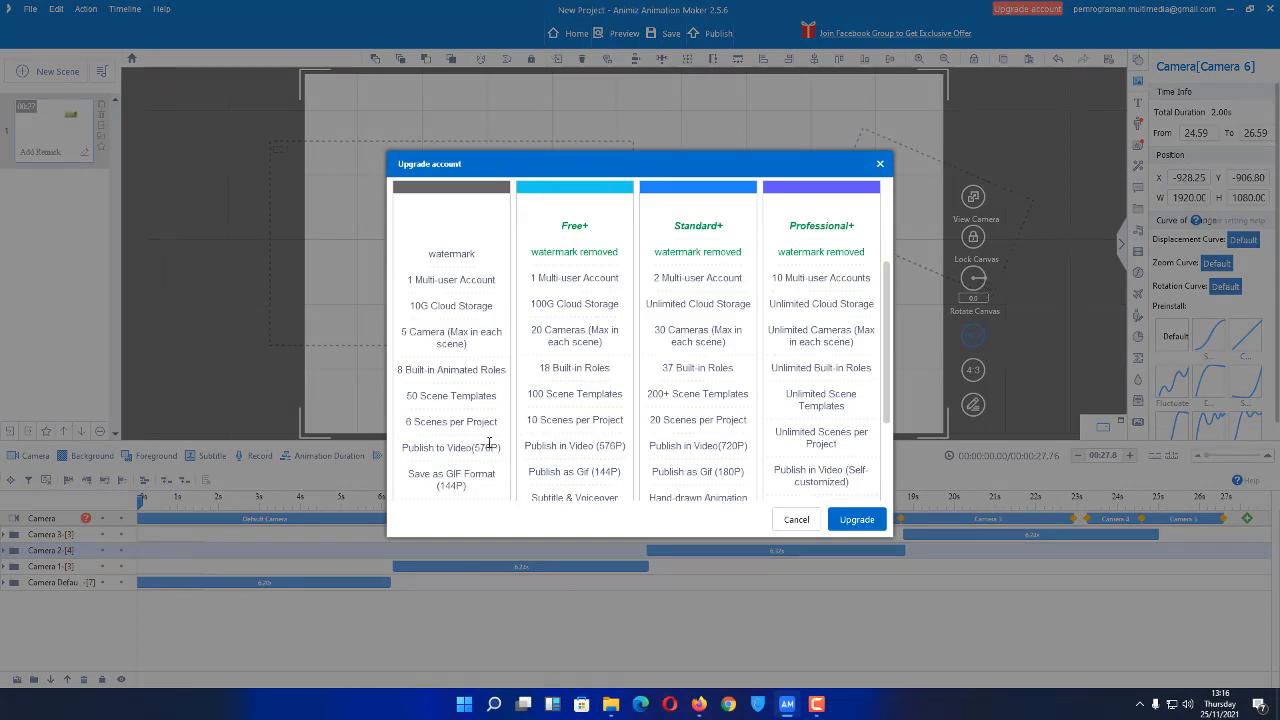
scroll(490, 443, down, 1)
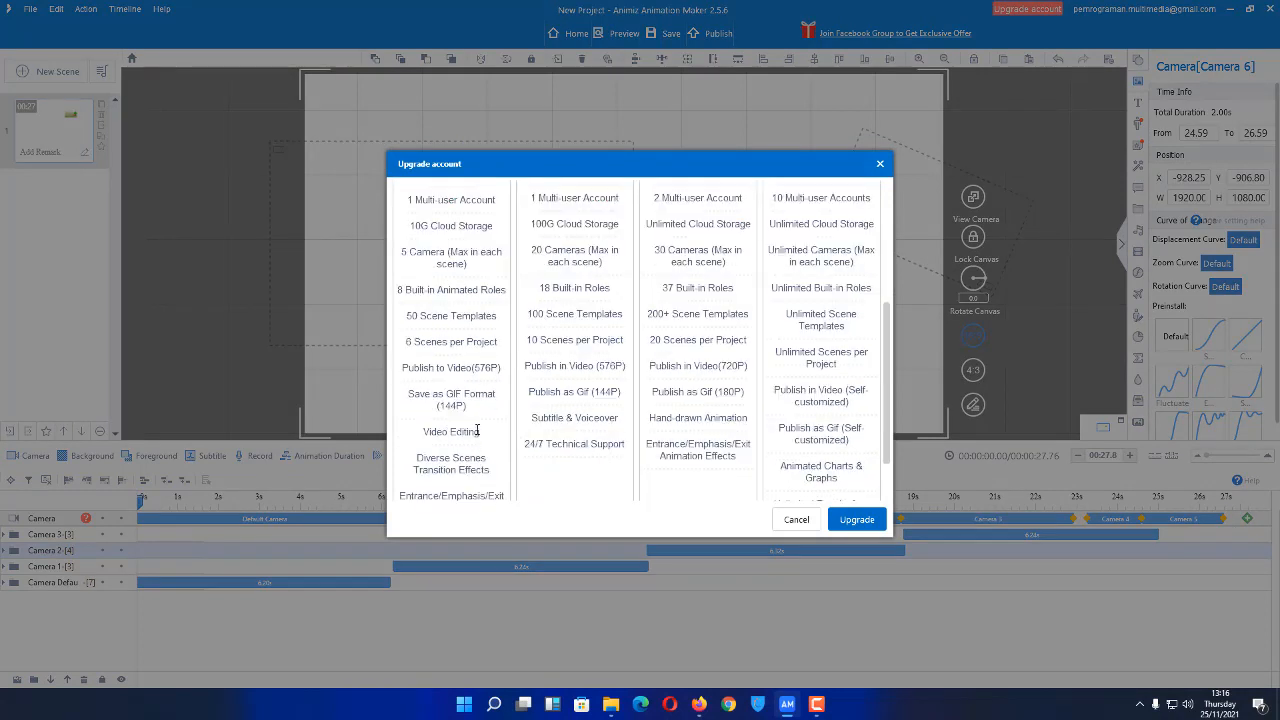
scroll(477, 431, down, 1)
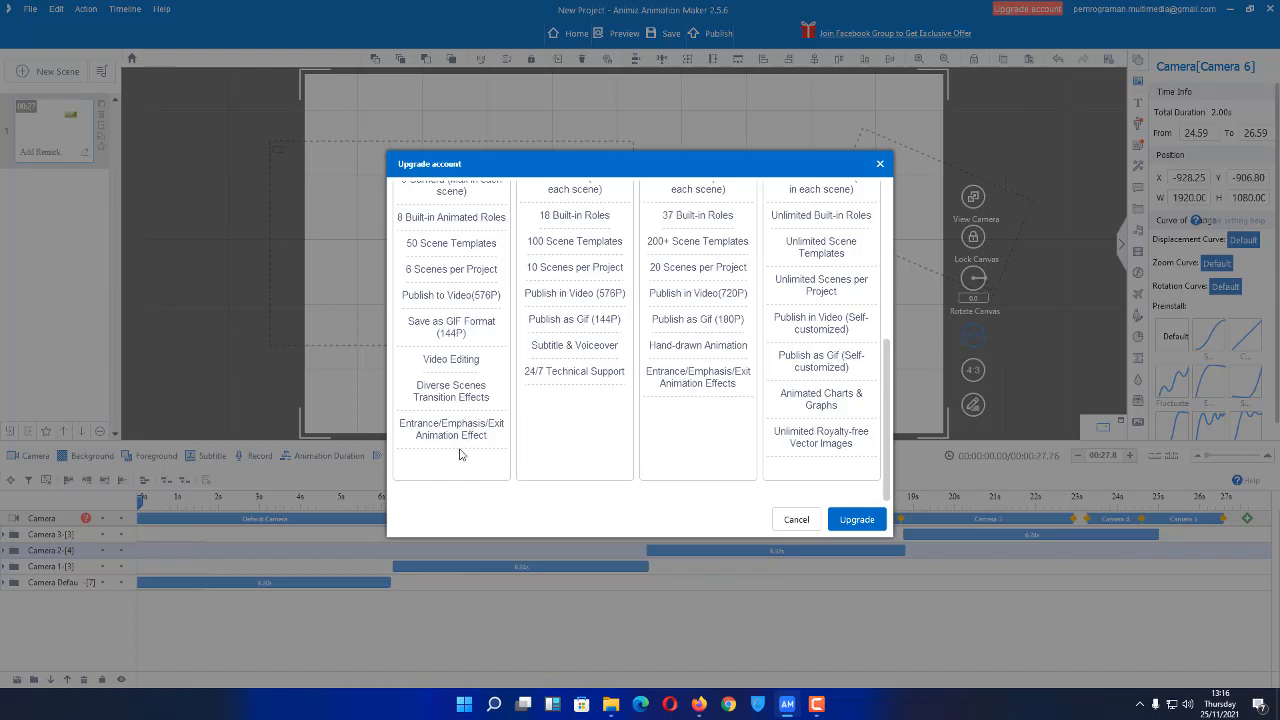
scroll(460, 454, up, 1)
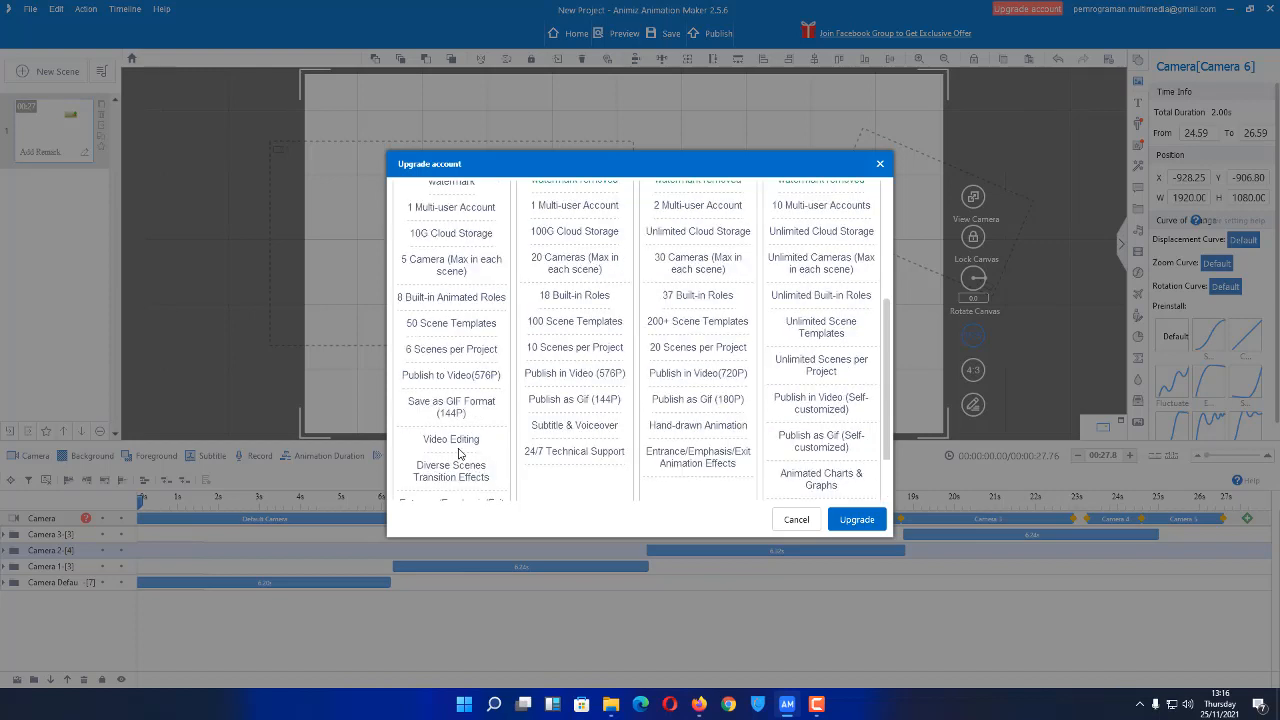
scroll(458, 443, up, 3)
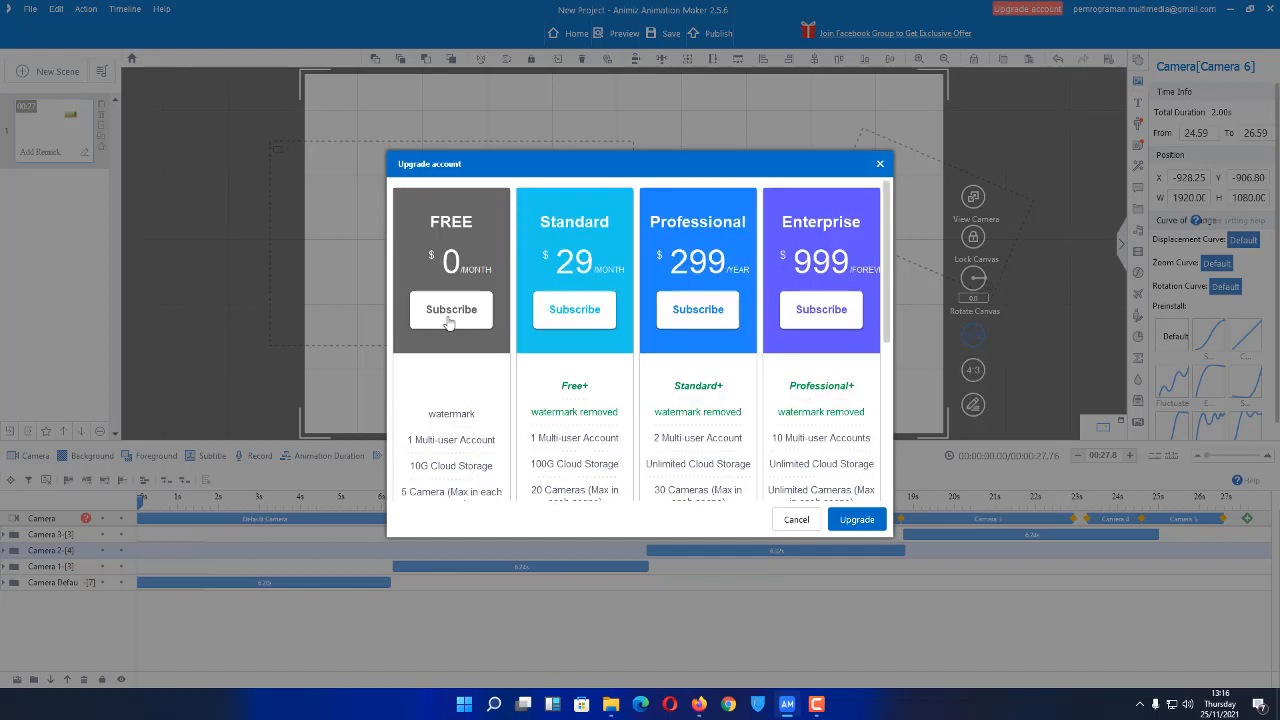
click(882, 162)
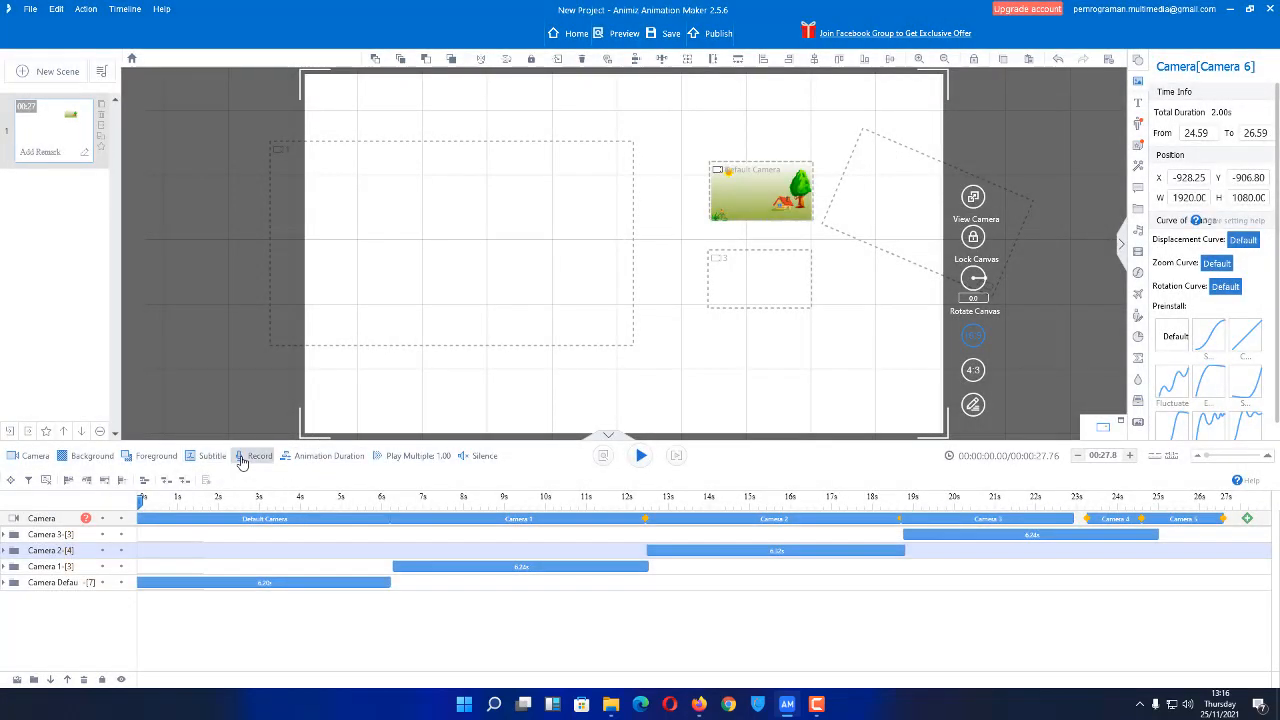
Scale the scene's animation duration to 10:27.8.
click(318, 460)
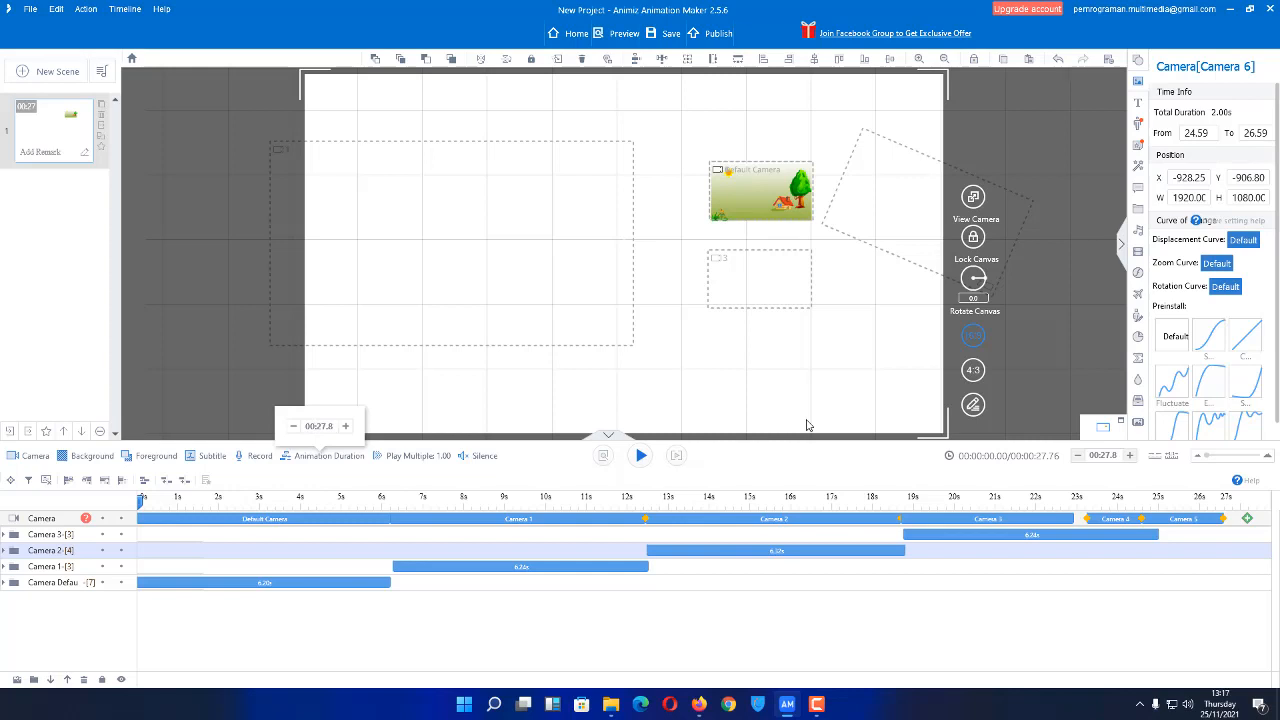
key(BackSpace)
key(BackSpace)
key(BackSpace)
text(10:)
key(Return)
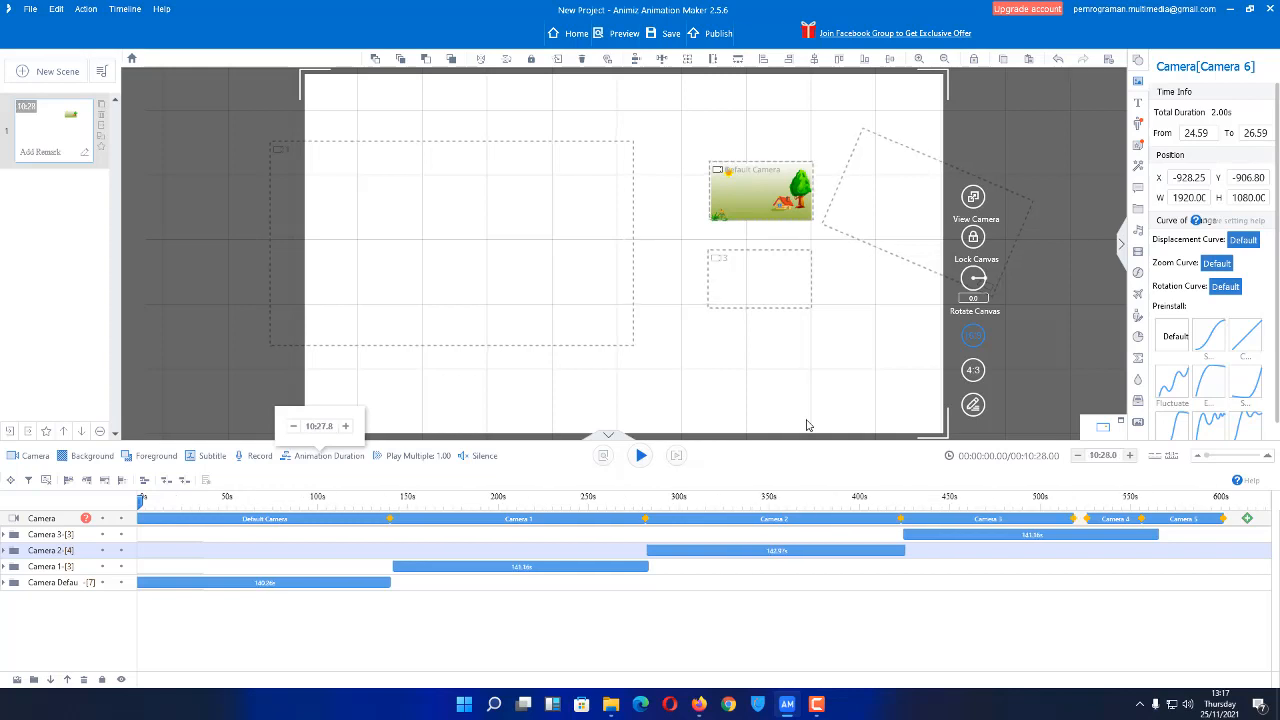